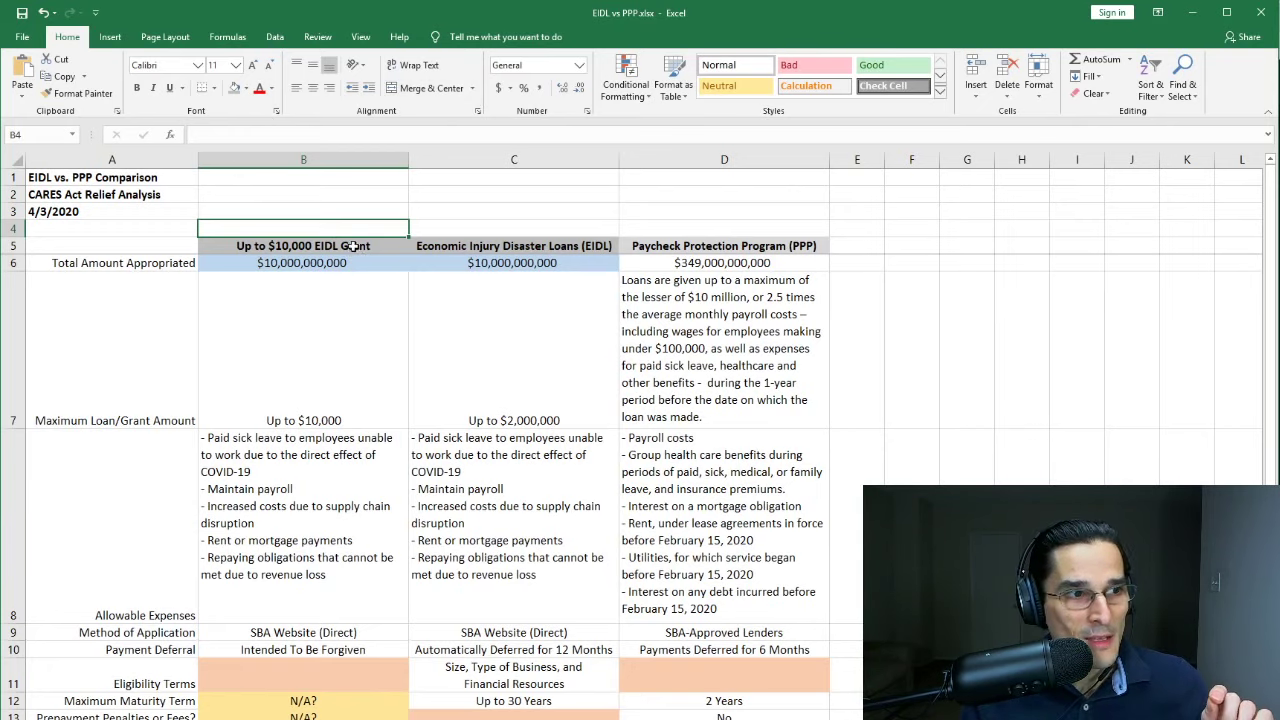
- Review the program headings, total amounts appropriated and the PPP maximum loan terms across the three comparison columns
left_click_drag(352, 250, 634, 245)
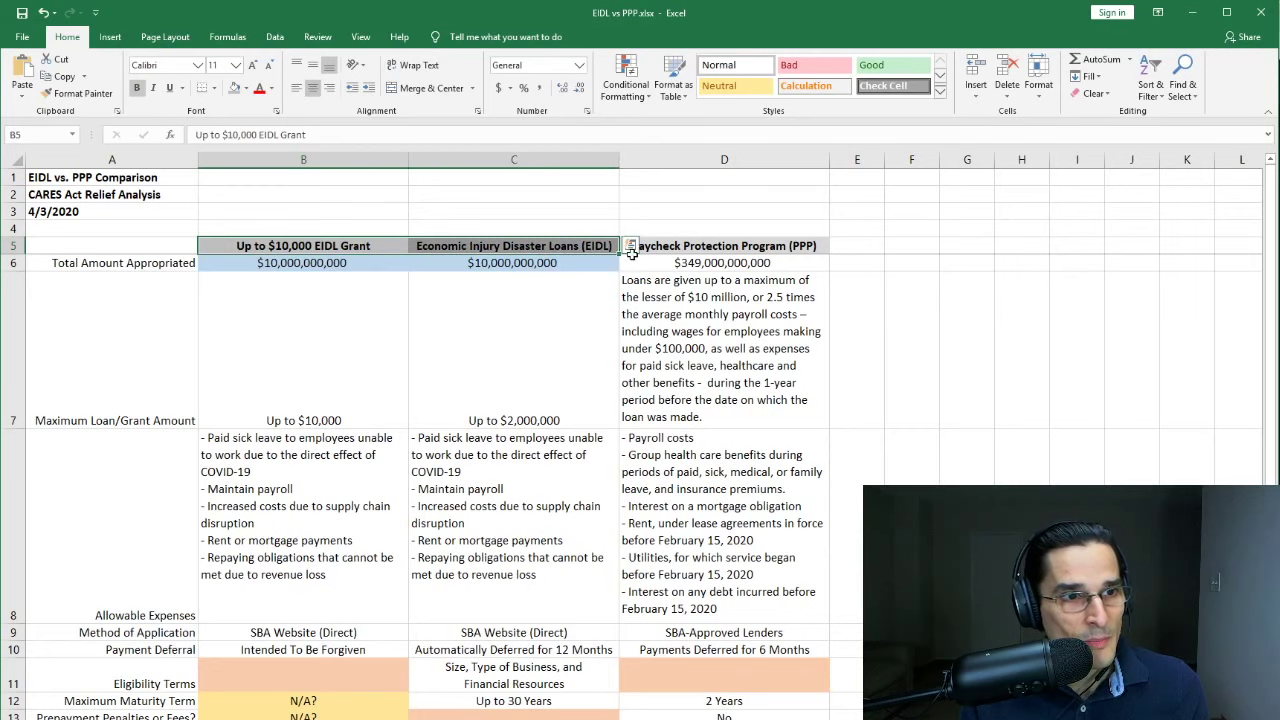
left_click(677, 245)
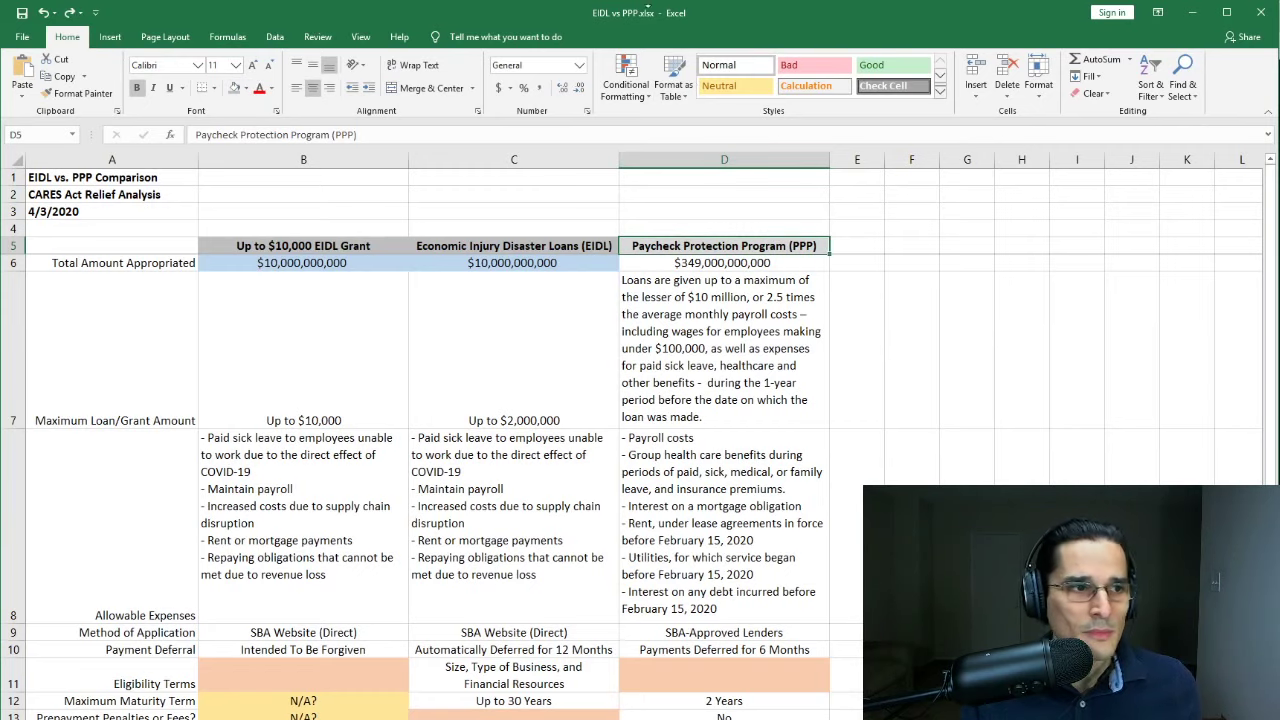
left_click_drag(369, 265, 520, 264)
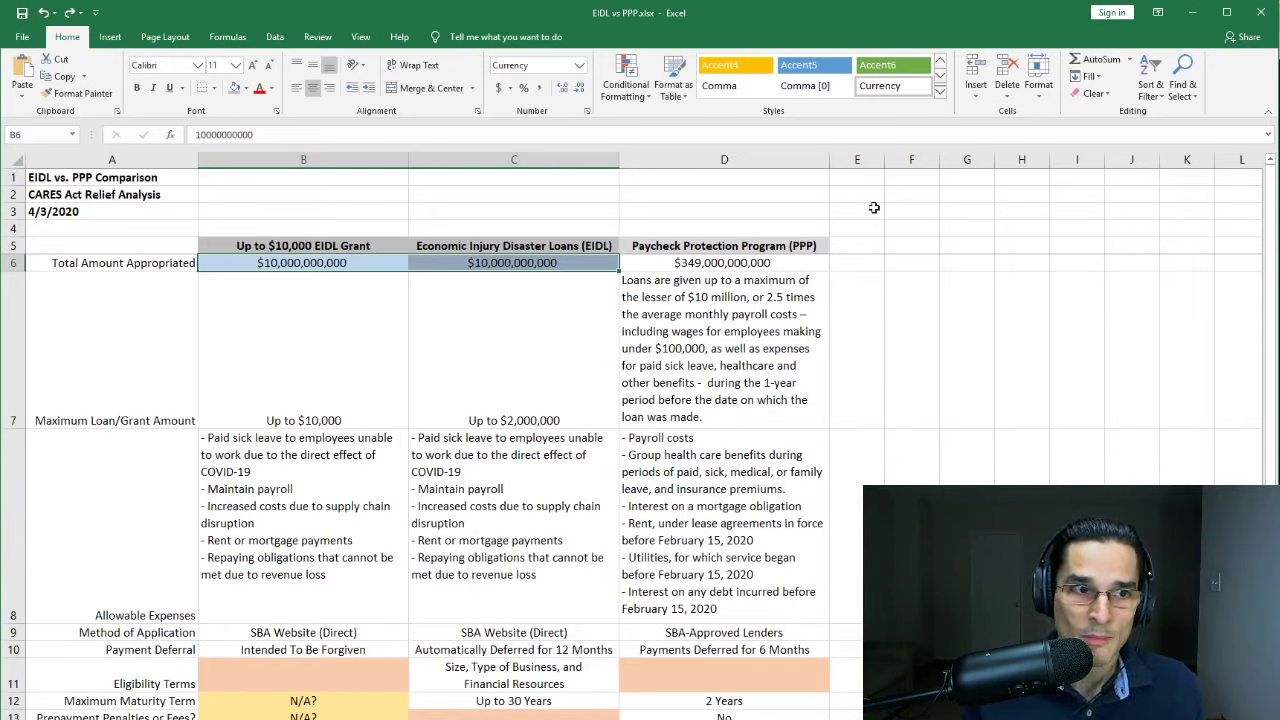
left_click_drag(740, 247, 744, 261, "ctrl")
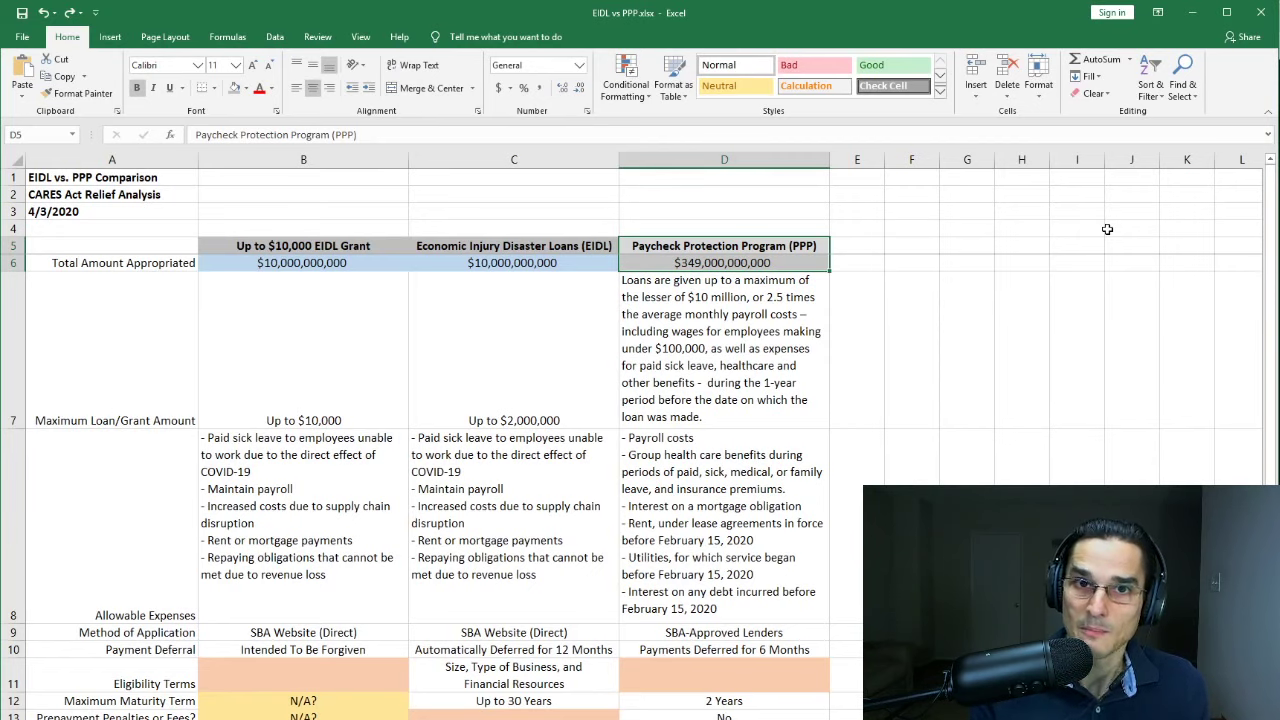
left_click(826, 309)
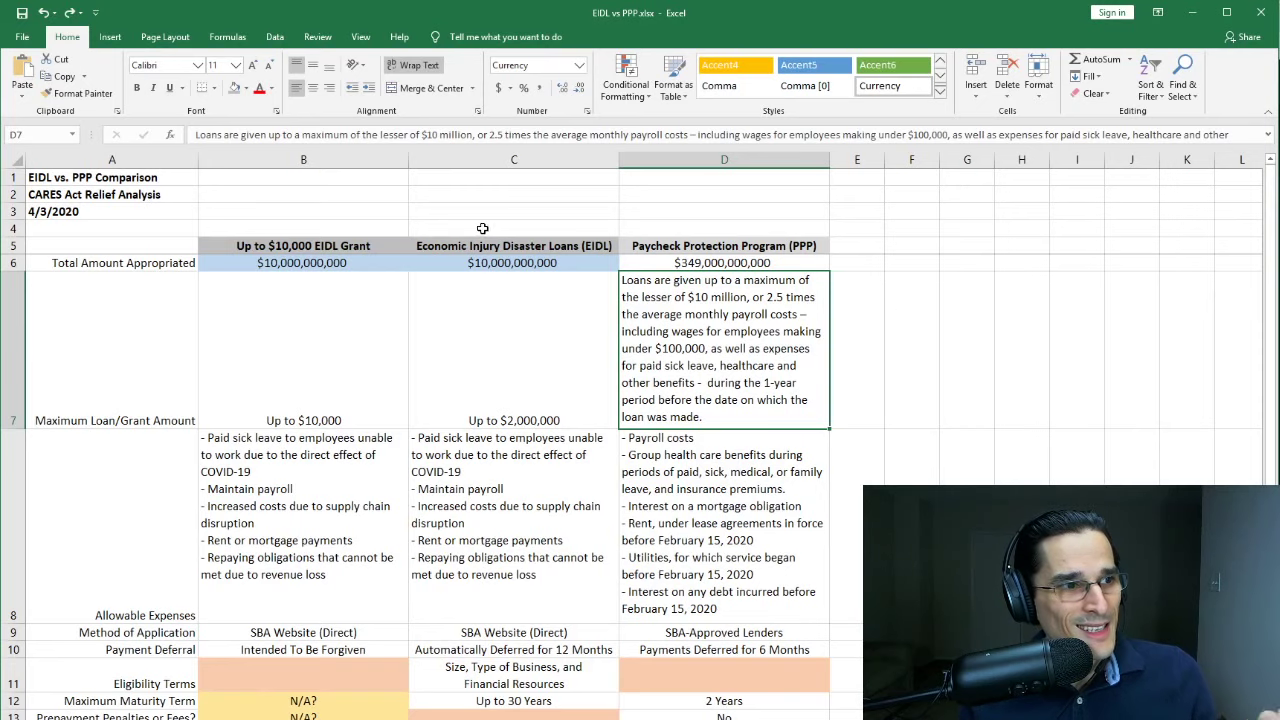
left_click_drag(300, 247, 509, 265)
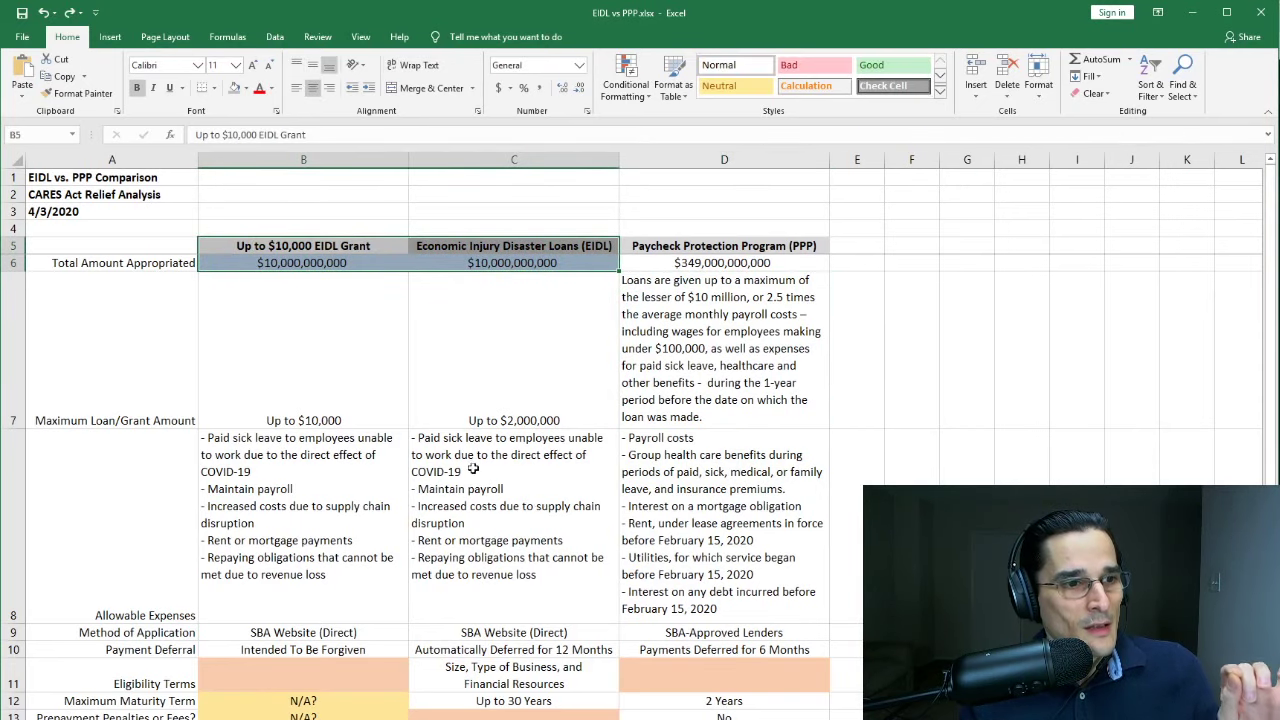
- Review the allowable expenses of the EIDL grant and loan, and compare the method of application across all three programs
left_click(430, 537)
scroll(380, 477, "down", 3)
scroll(380, 477, "up", 3)
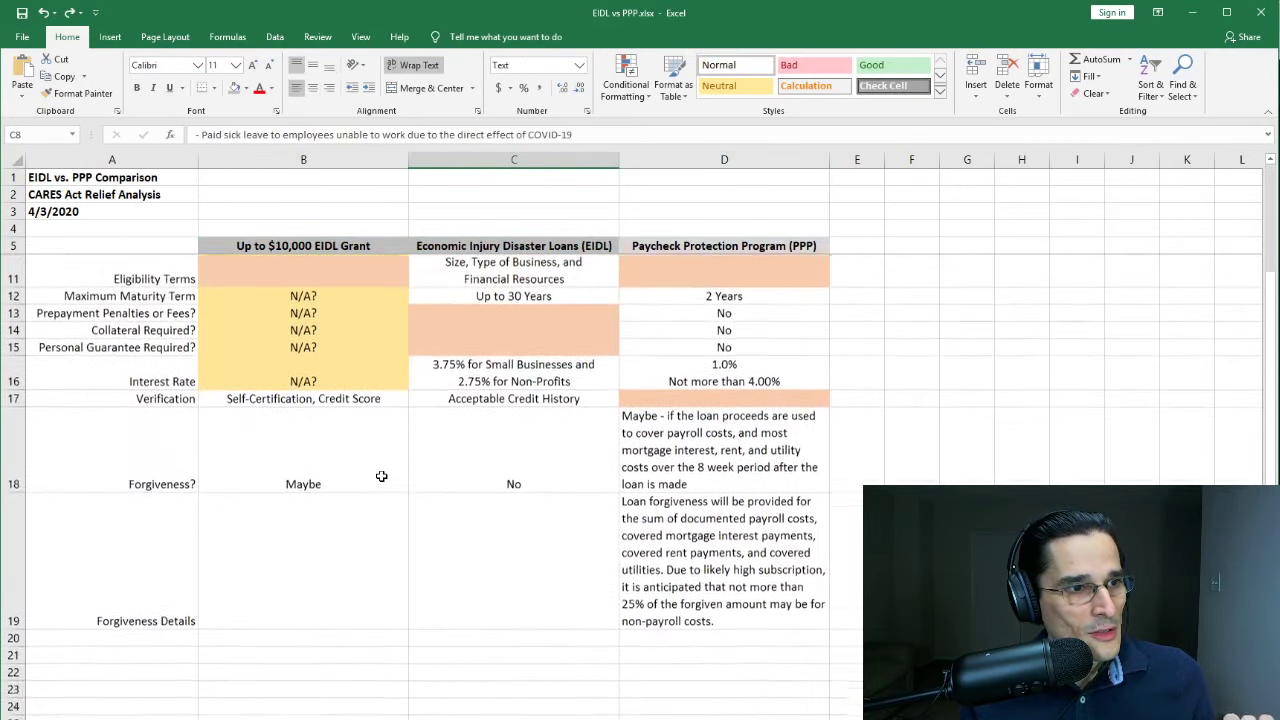
left_click(315, 540)
scroll(312, 420, "down", 2)
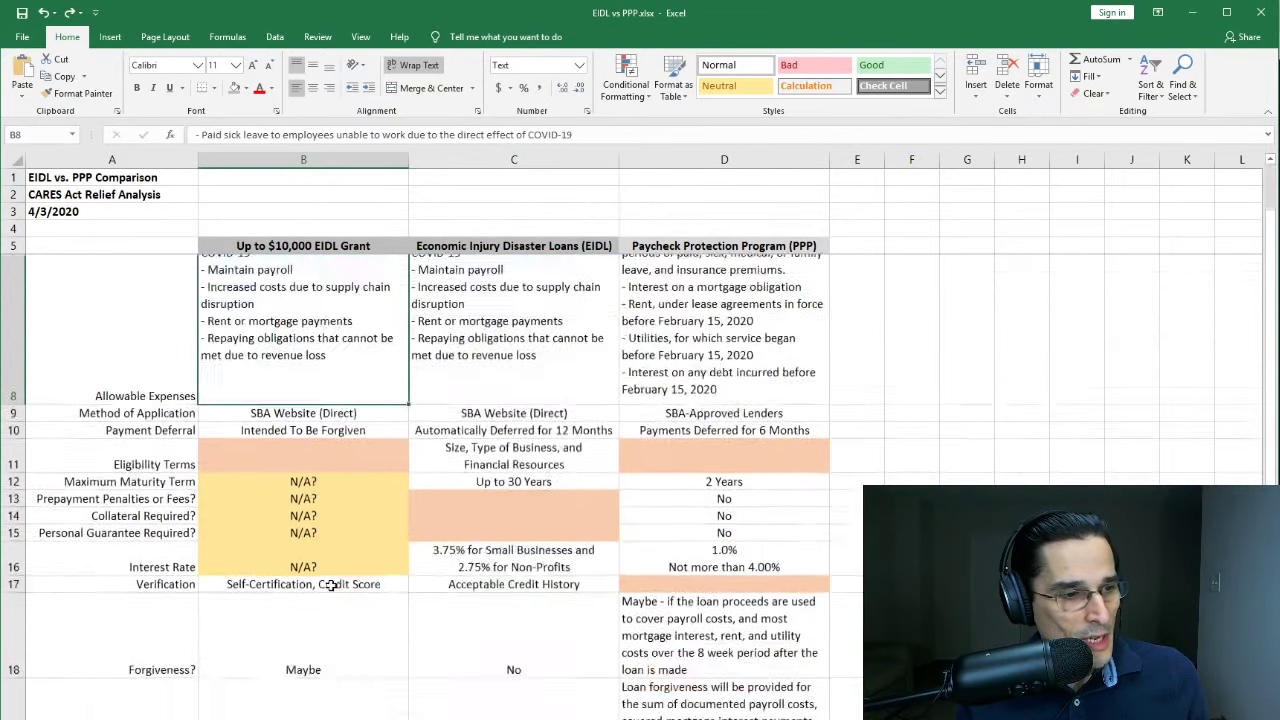
left_click_drag(129, 260, 540, 264)
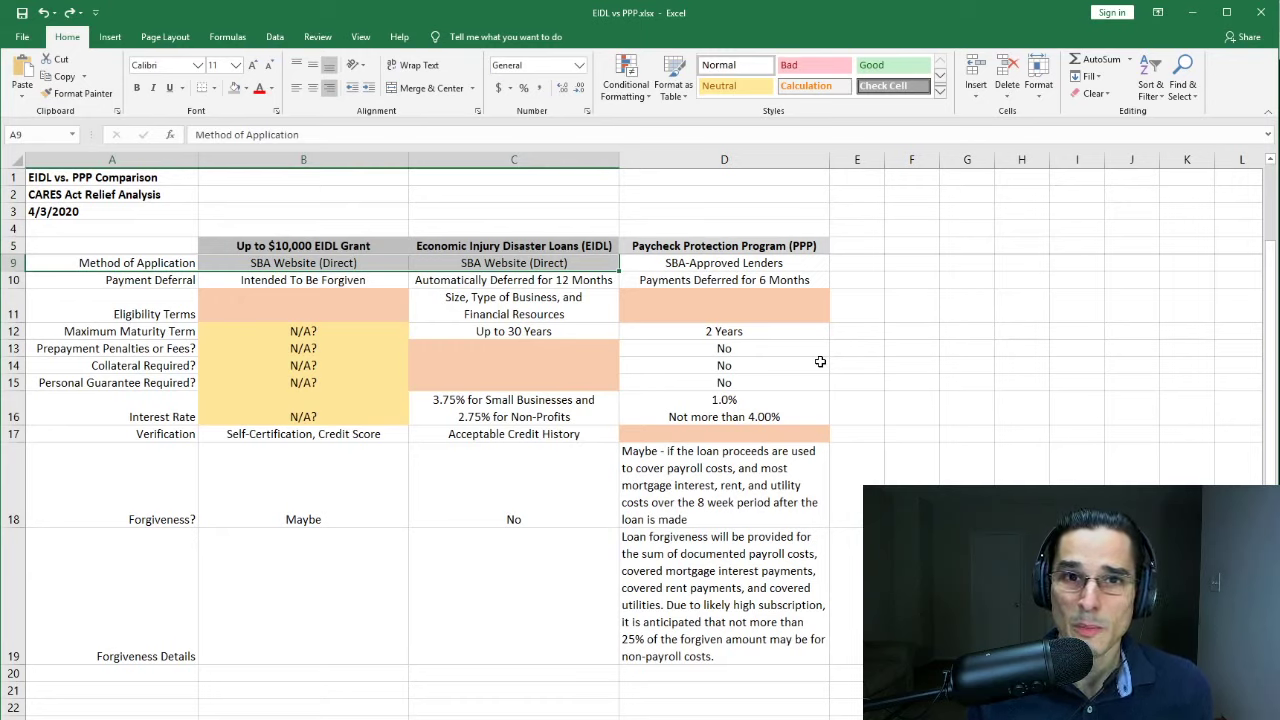
left_click(818, 266)
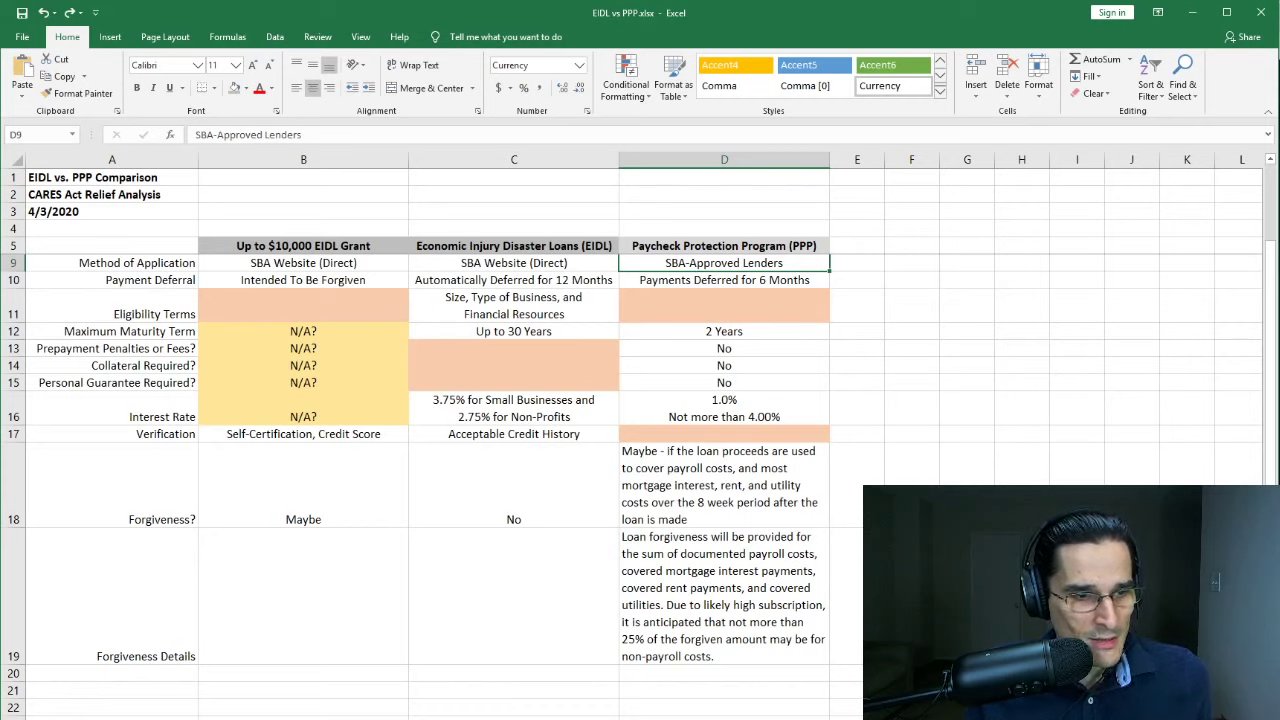
- Switch to the web browser and highlight the bold Paycheck Protection Program eligibility statement on the Bank of America small business page
key("alt+Tab")
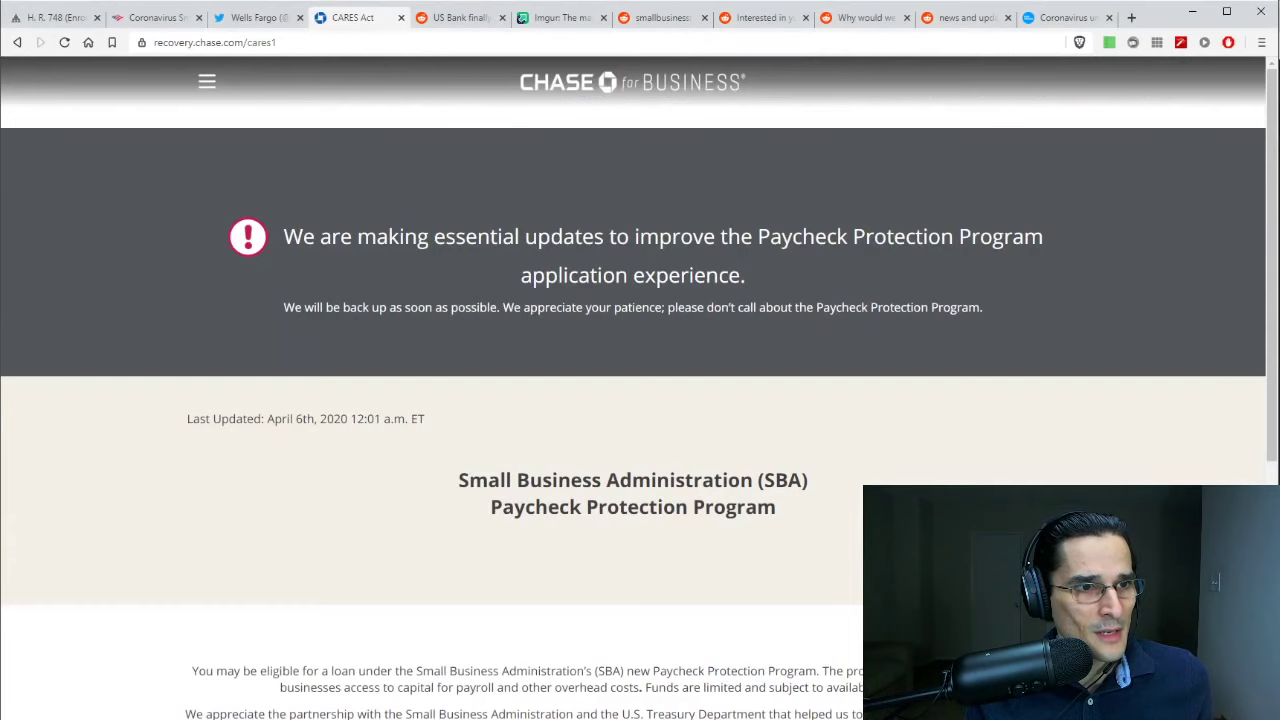
left_click(160, 18)
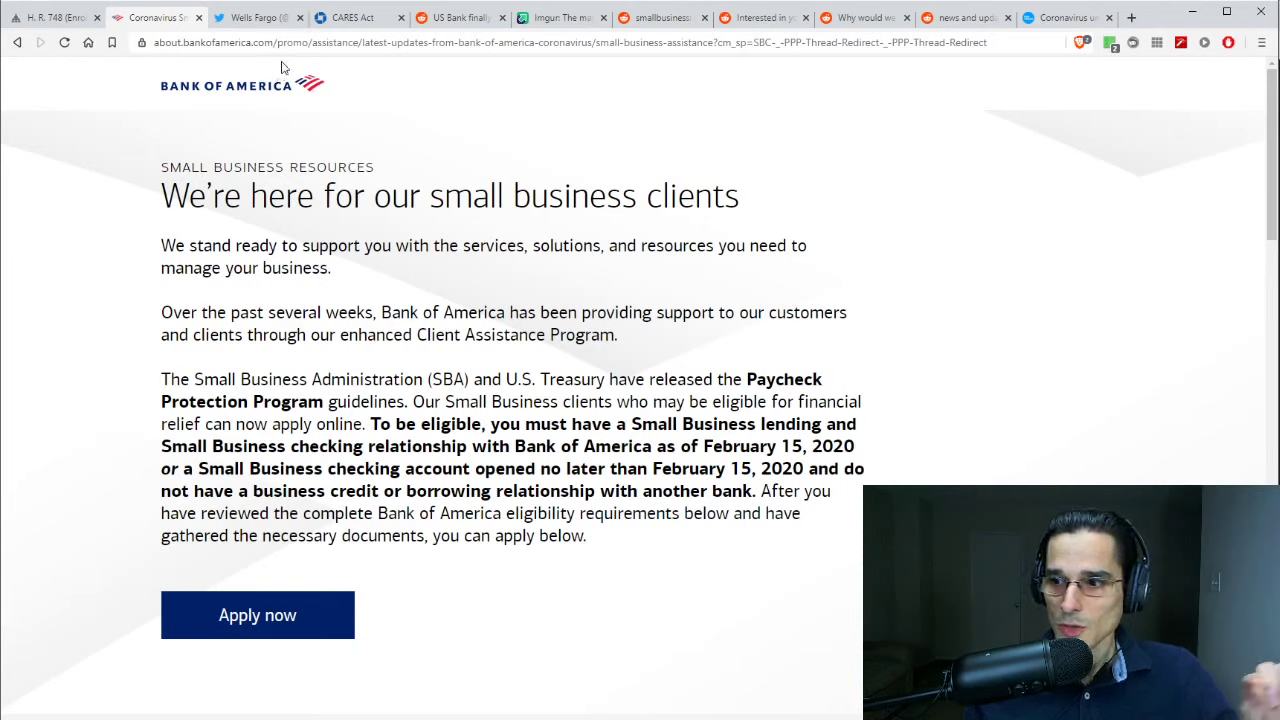
left_click_drag(160, 204, 745, 203)
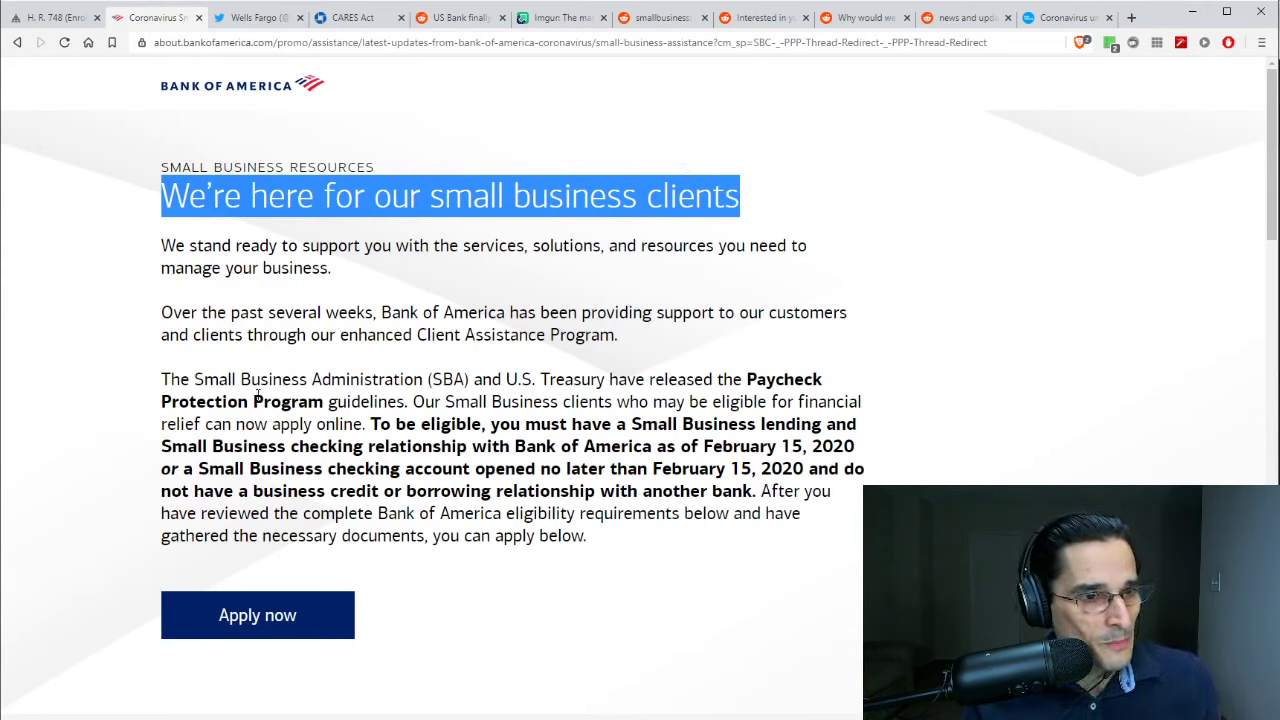
left_click_drag(371, 424, 570, 468)
left_click_drag(743, 380, 739, 471)
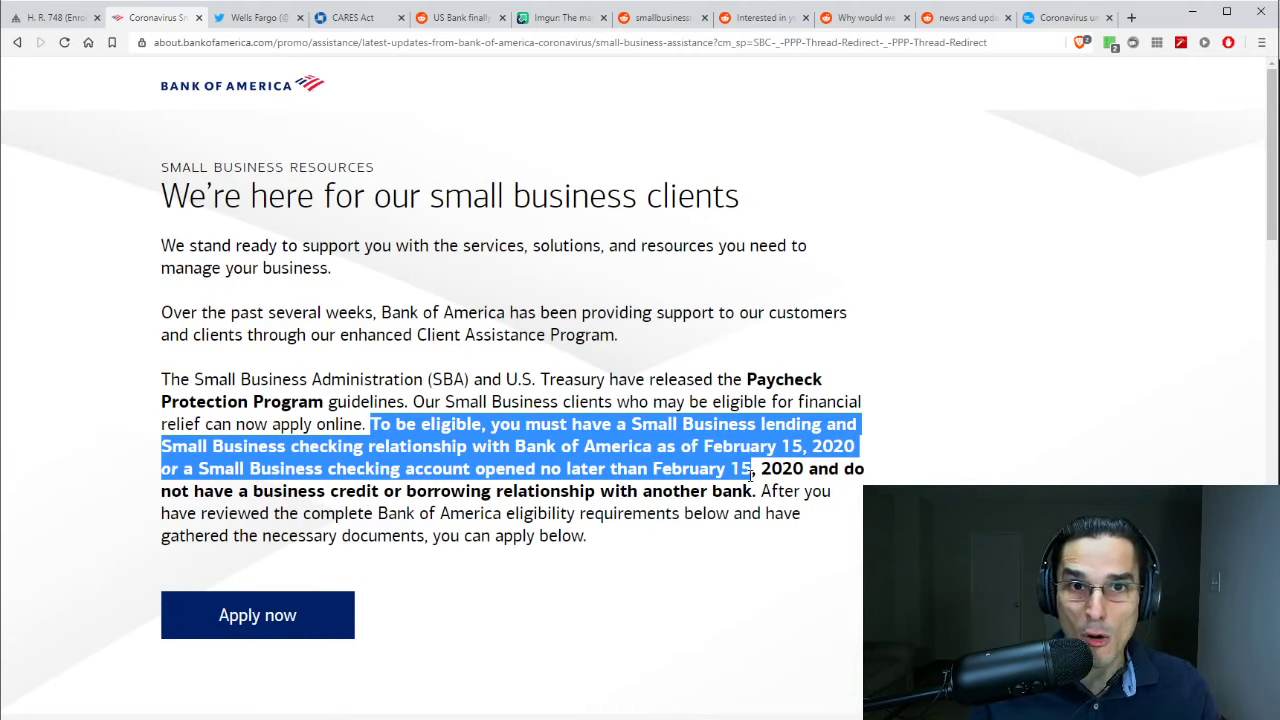
mouse_move(751, 477)
left_mouse_down()
mouse_move(866, 468)
mouse_move(762, 497)
left_mouse_up()
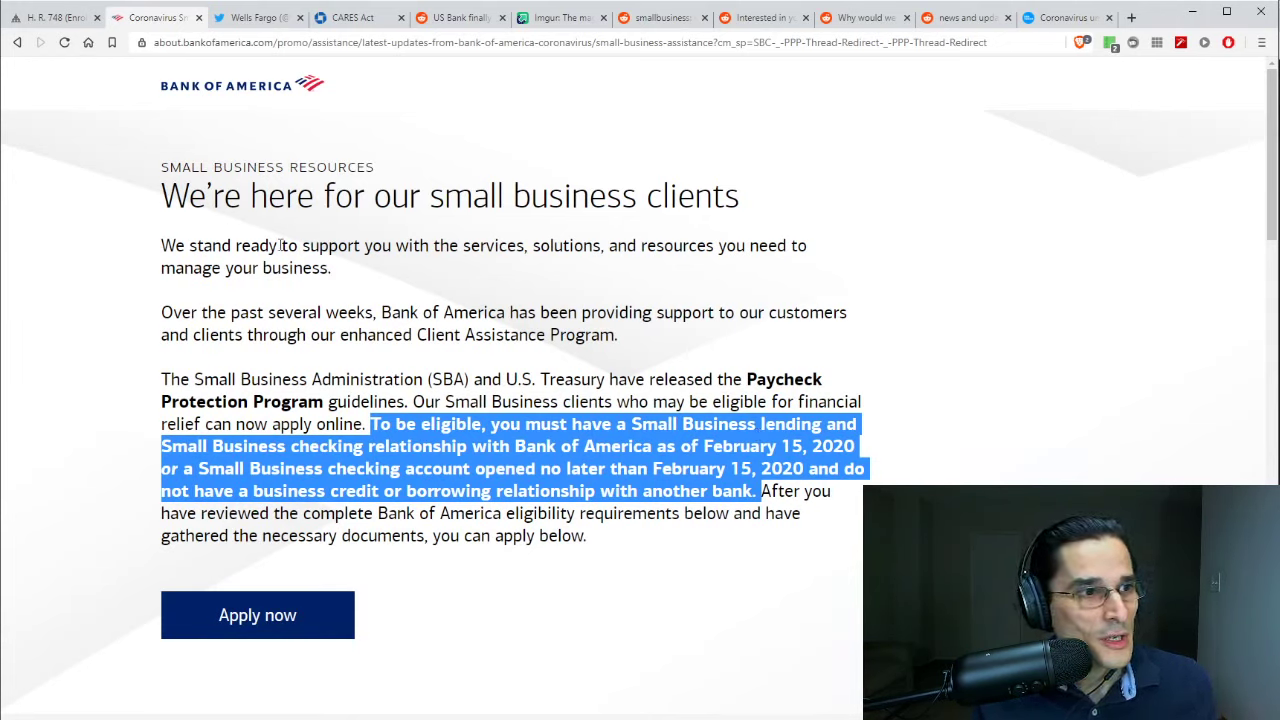
- View the H.R. 748 bill, return to the Bank of America page and highlight its checking-account and no-other-bank borrowing condition
left_click(14, 20)
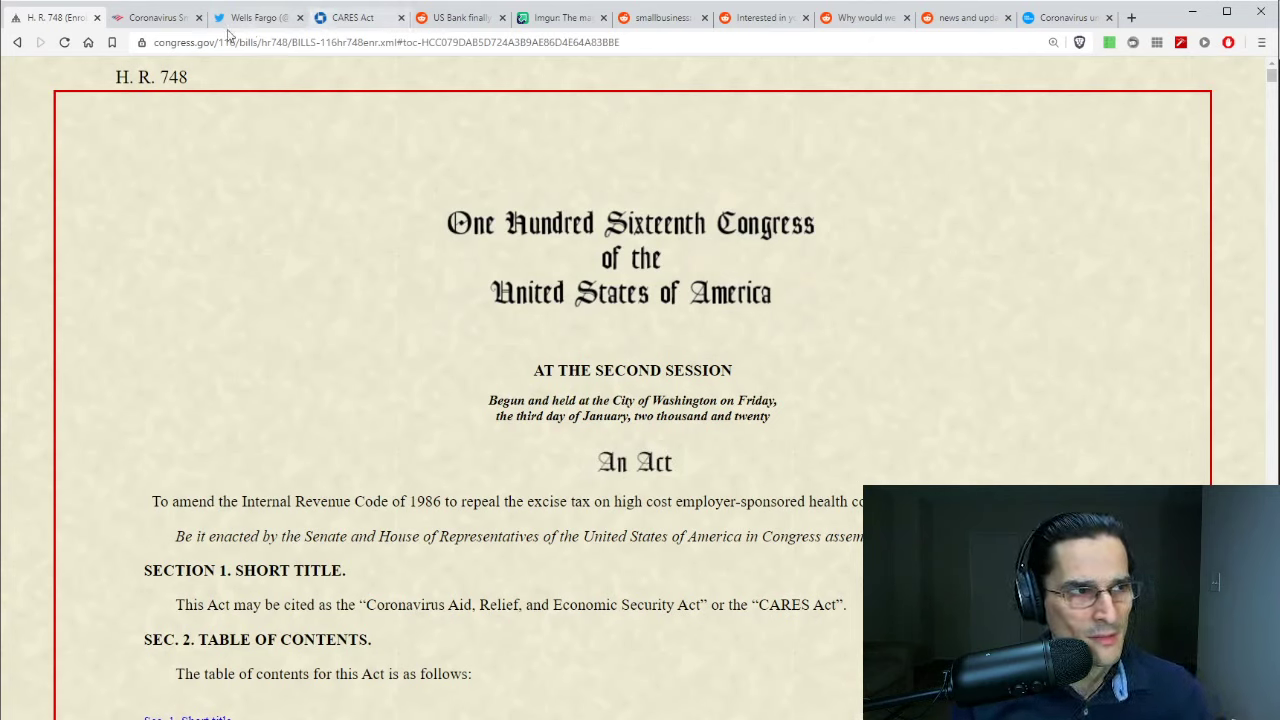
left_click(135, 18)
scroll(886, 333, "down", 3)
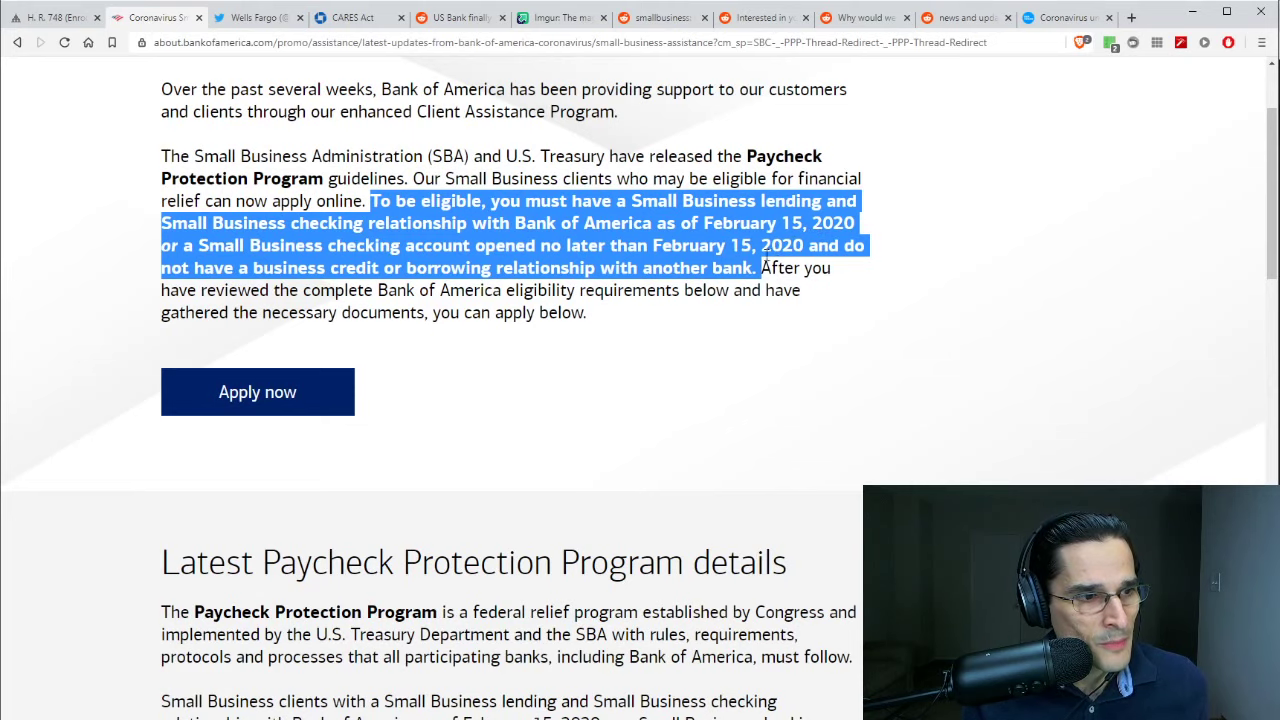
scroll(718, 291, "up", 2)
scroll(718, 291, "down", 1)
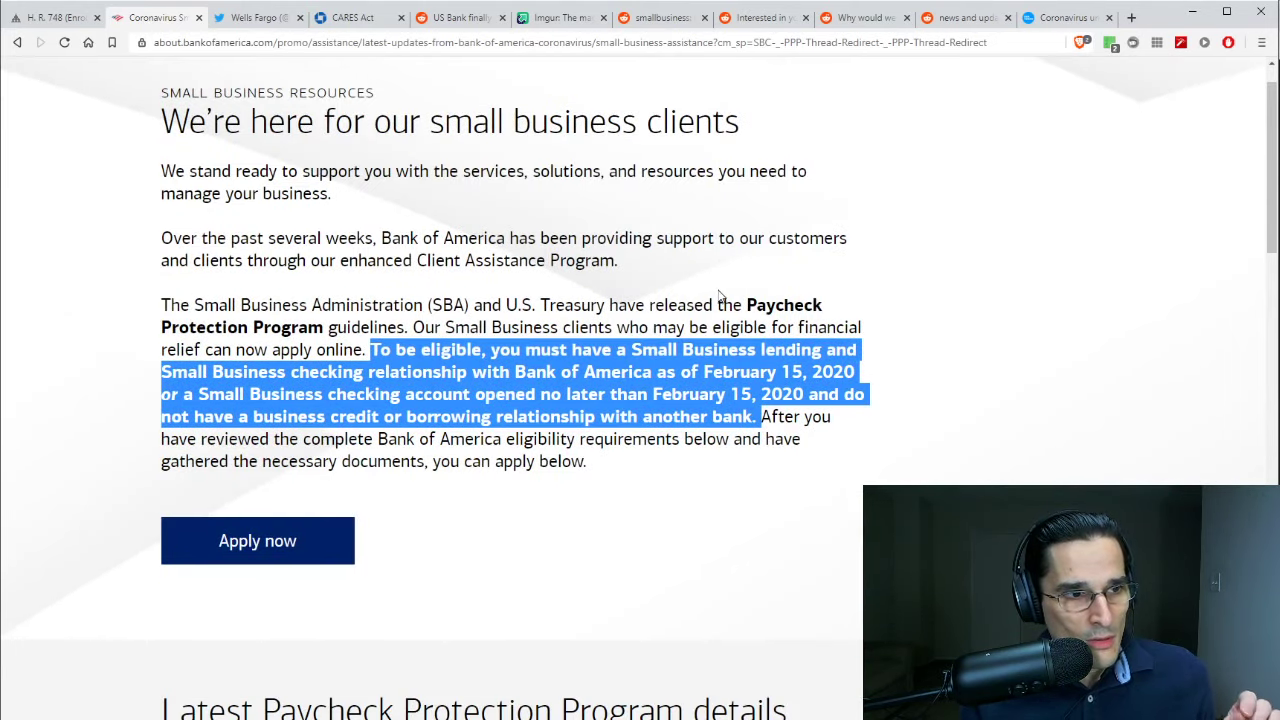
scroll(676, 262, "down", 2)
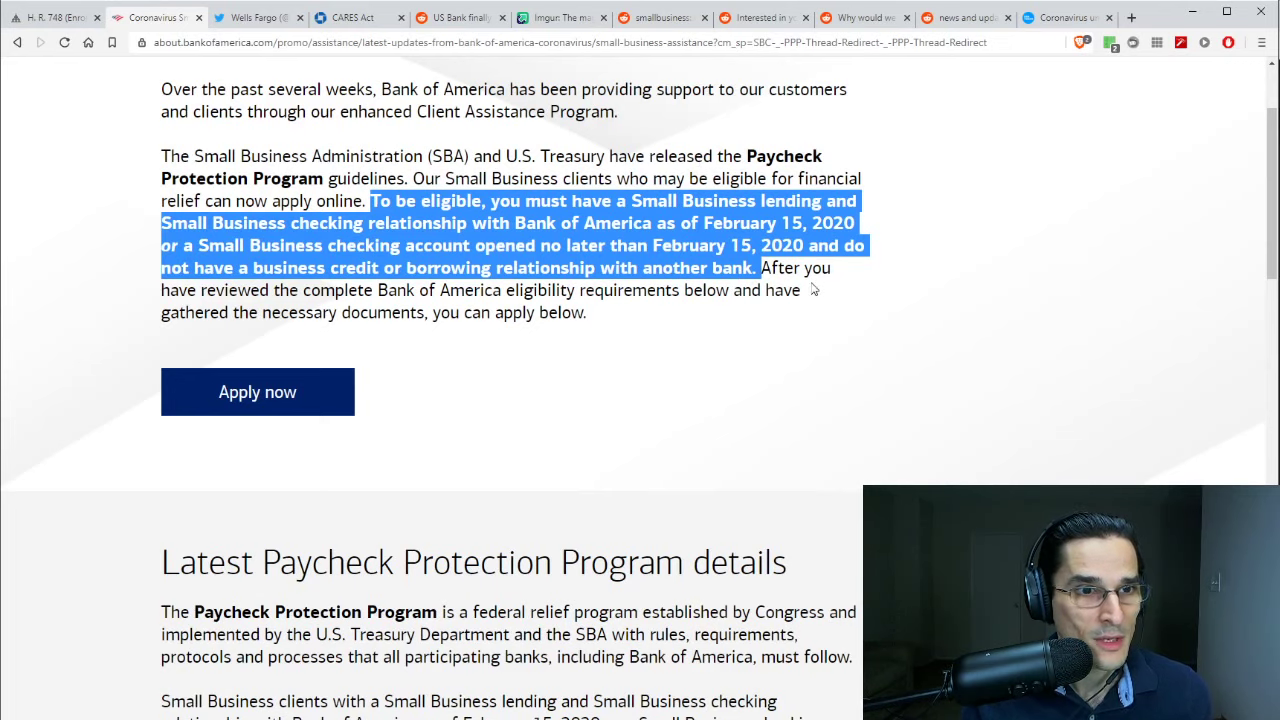
left_click_drag(826, 205, 860, 210)
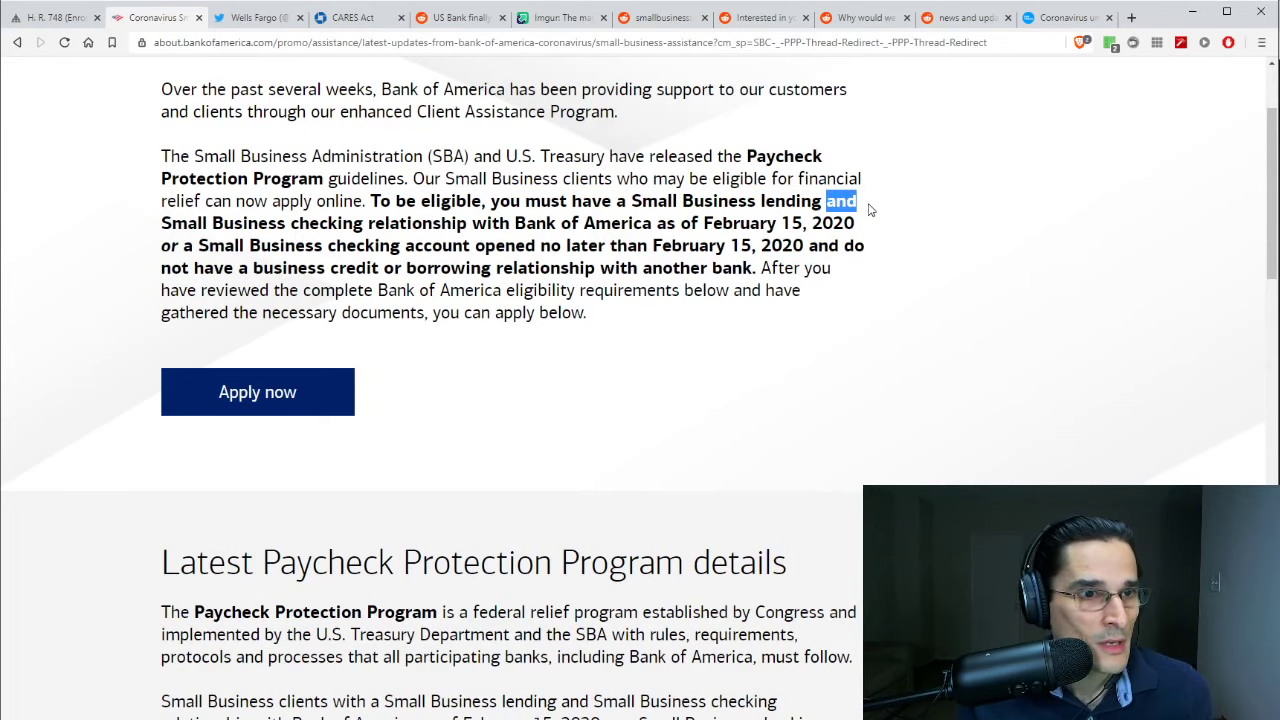
left_click_drag(200, 243, 795, 267)
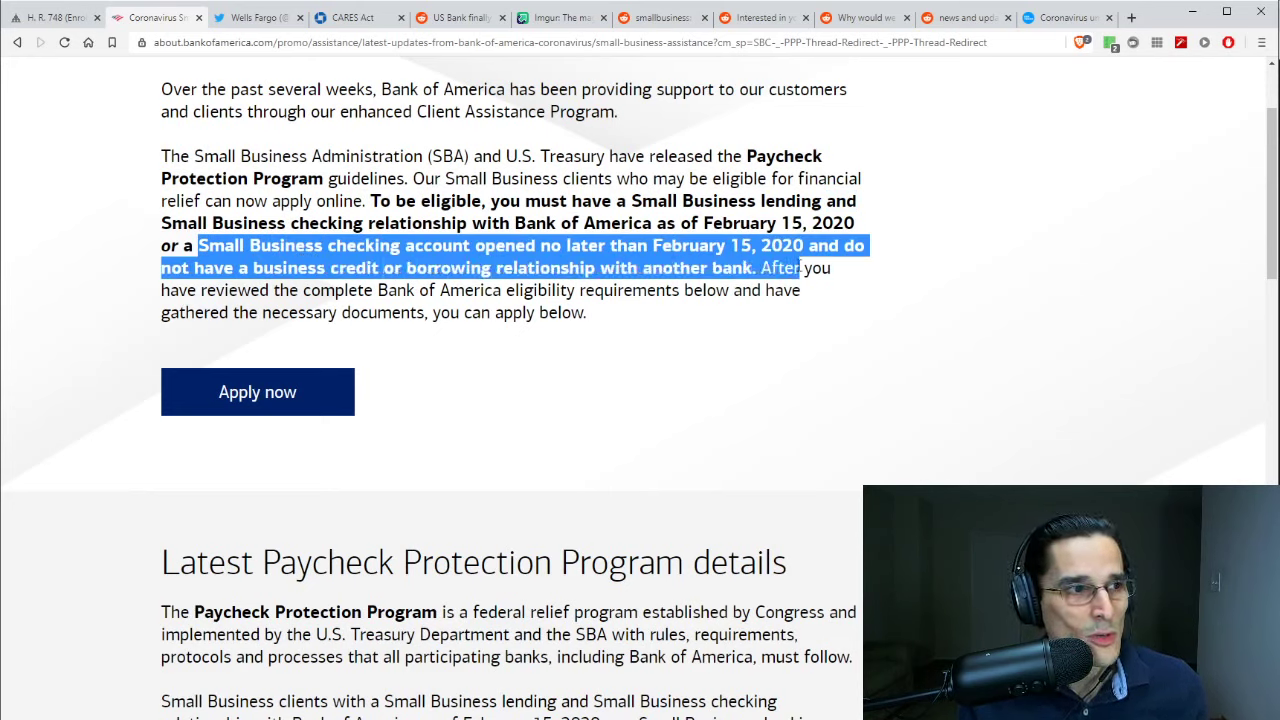
left_click_drag(795, 267, 757, 268)
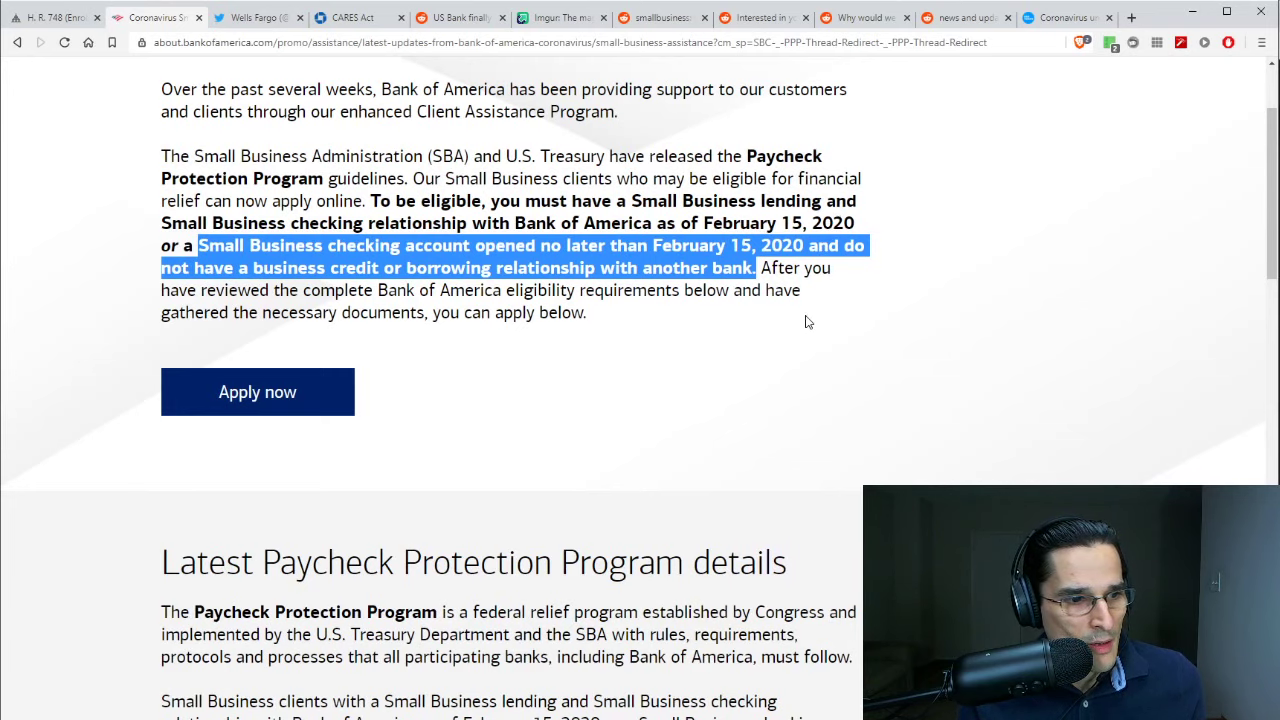
- Search the Bank of America page for "borrowing" and examine the Latest Paycheck Protection Program details section
left_click(803, 369)
key("ctrl+f")
type("borrow")
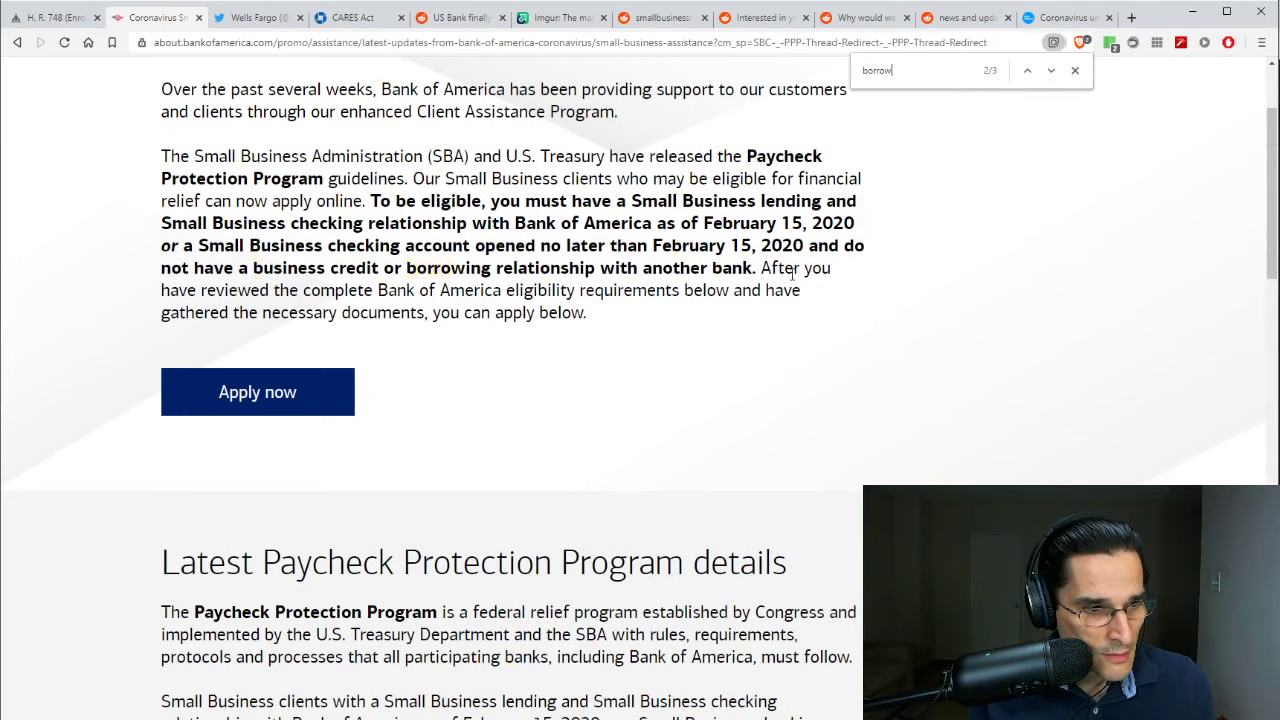
type("ing")
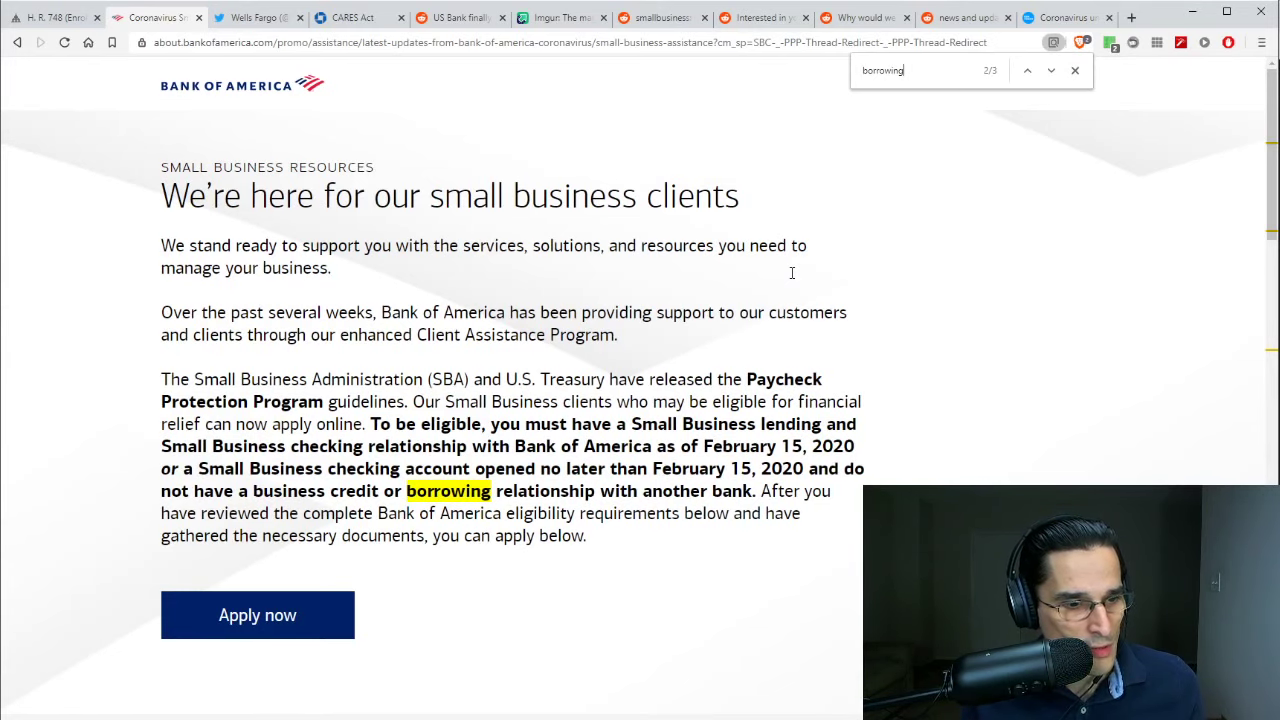
scroll(660, 517, "down", 6)
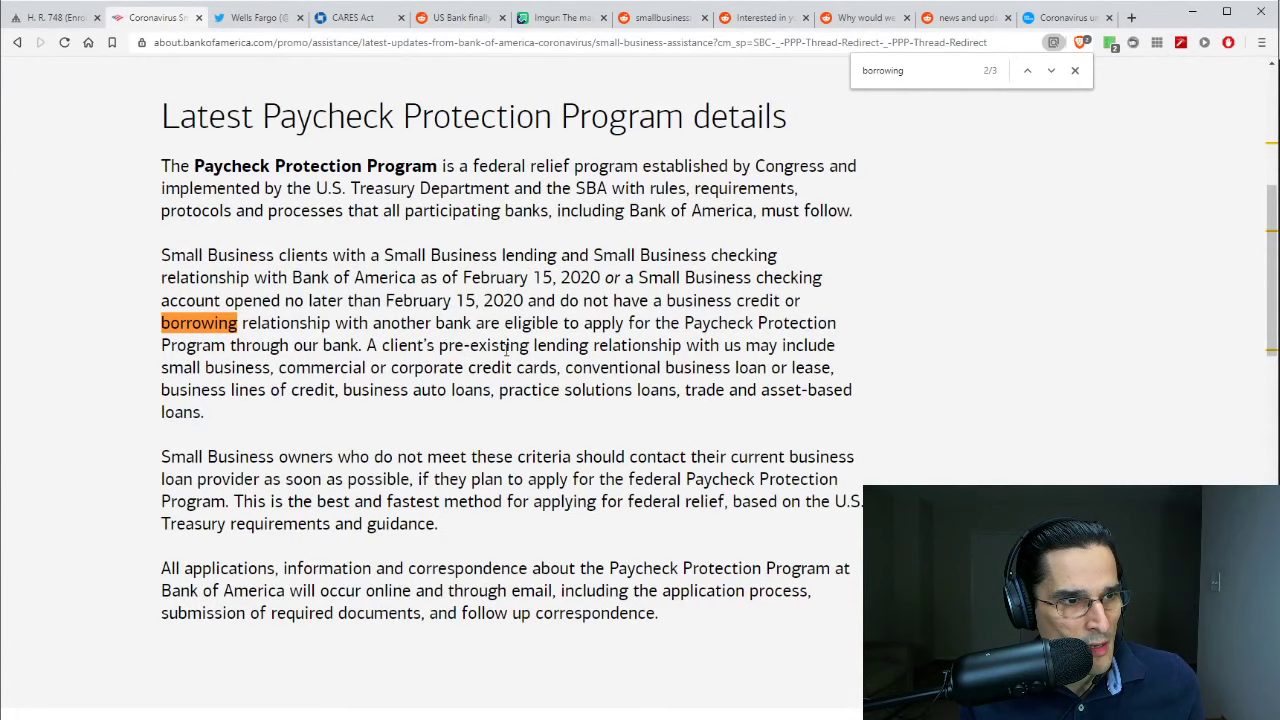
scroll(369, 344, "down", 2)
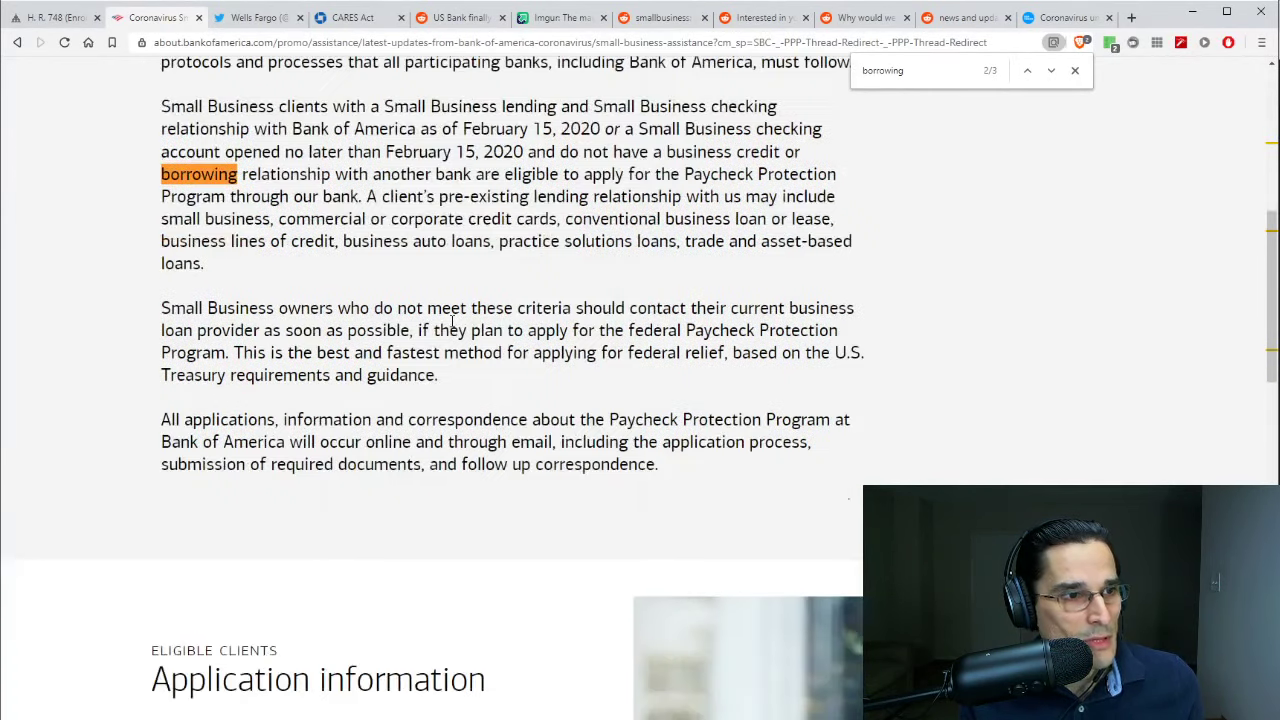
- Highlight the full sentence listing what a client's pre-existing lending relationship may include
left_click_drag(369, 115, 849, 143)
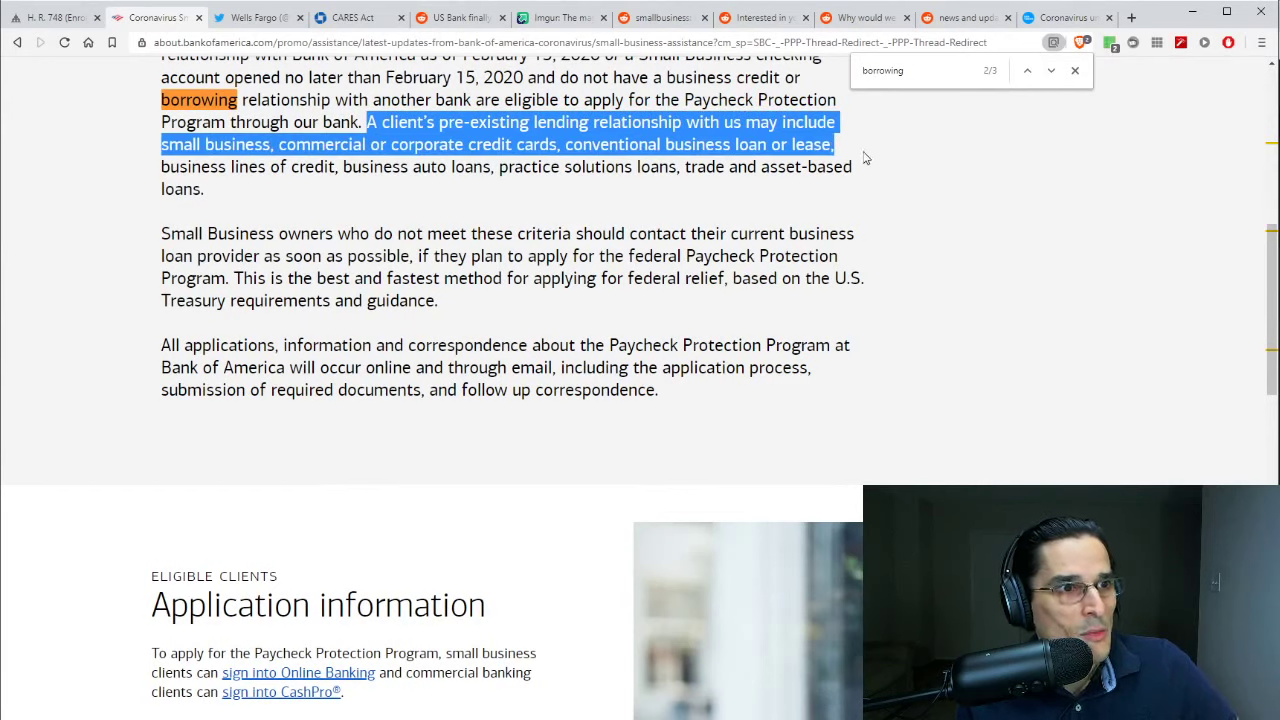
left_click_drag(866, 157, 878, 166)
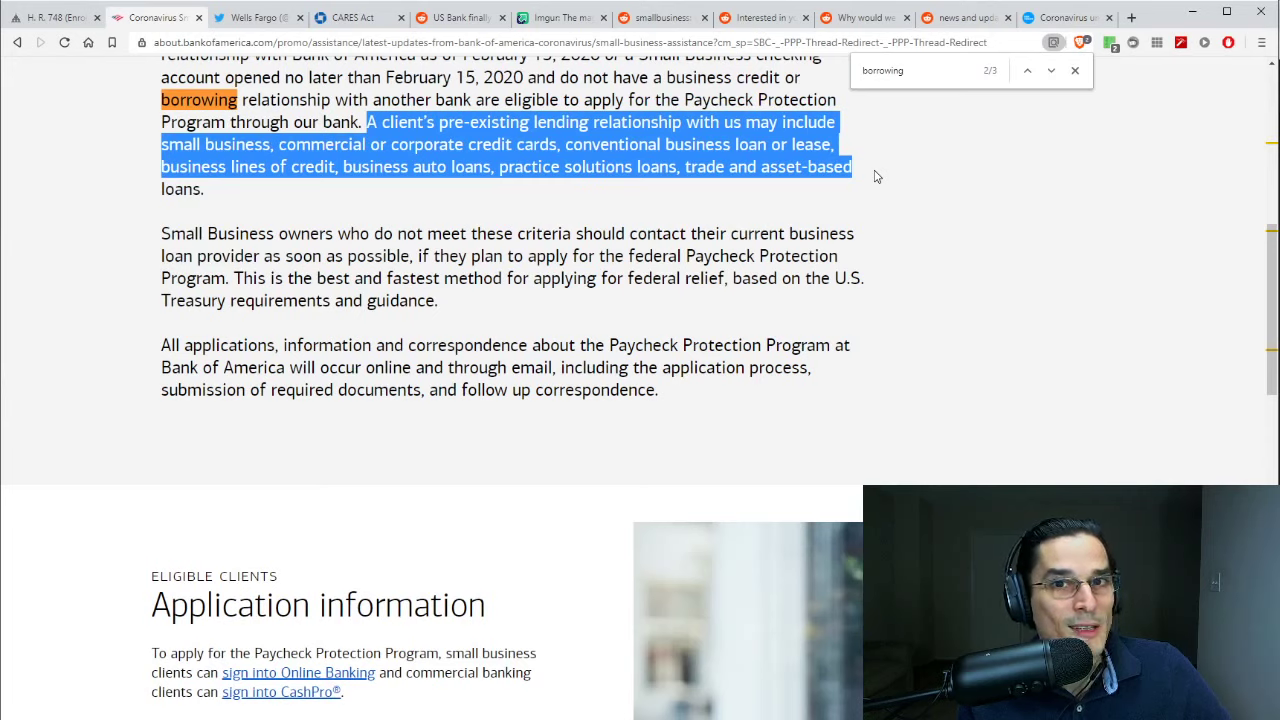
left_click_drag(875, 177, 785, 194)
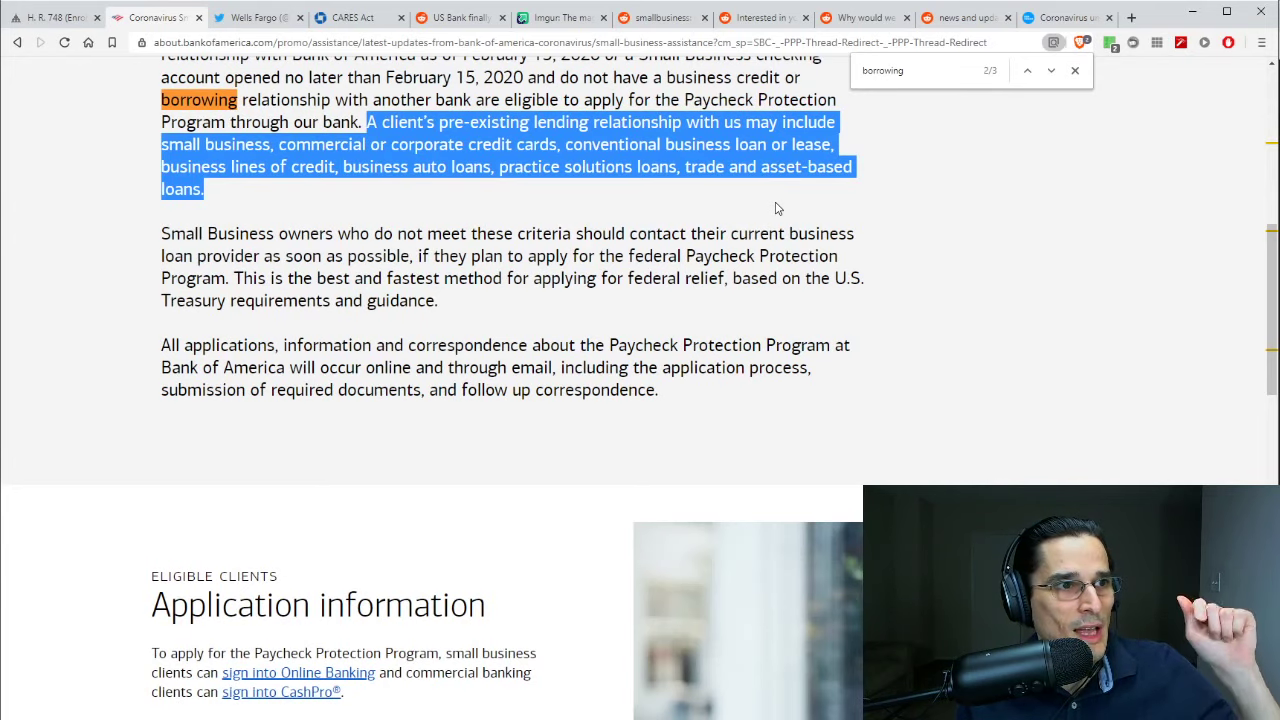
- Highlight "business credit or borrowing relationship with another bank" in the program details and reread the lending relationship sentence
scroll(770, 210, "up", 2)
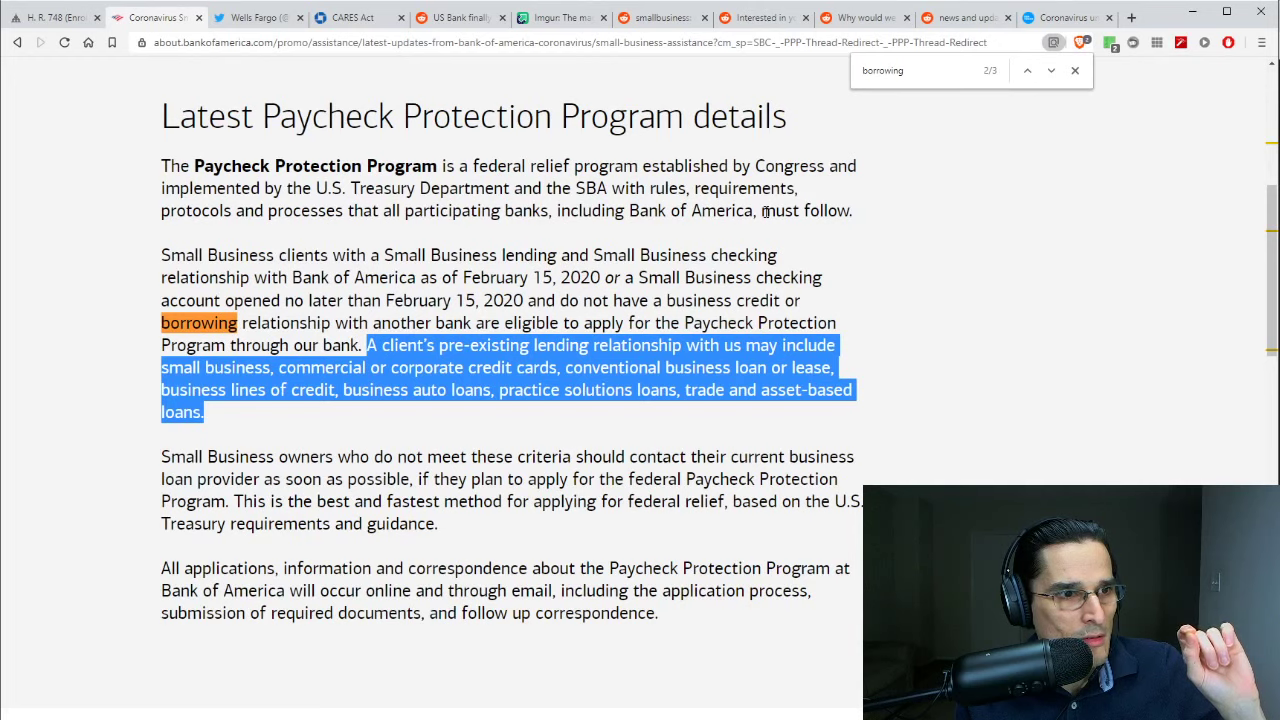
left_click(725, 380)
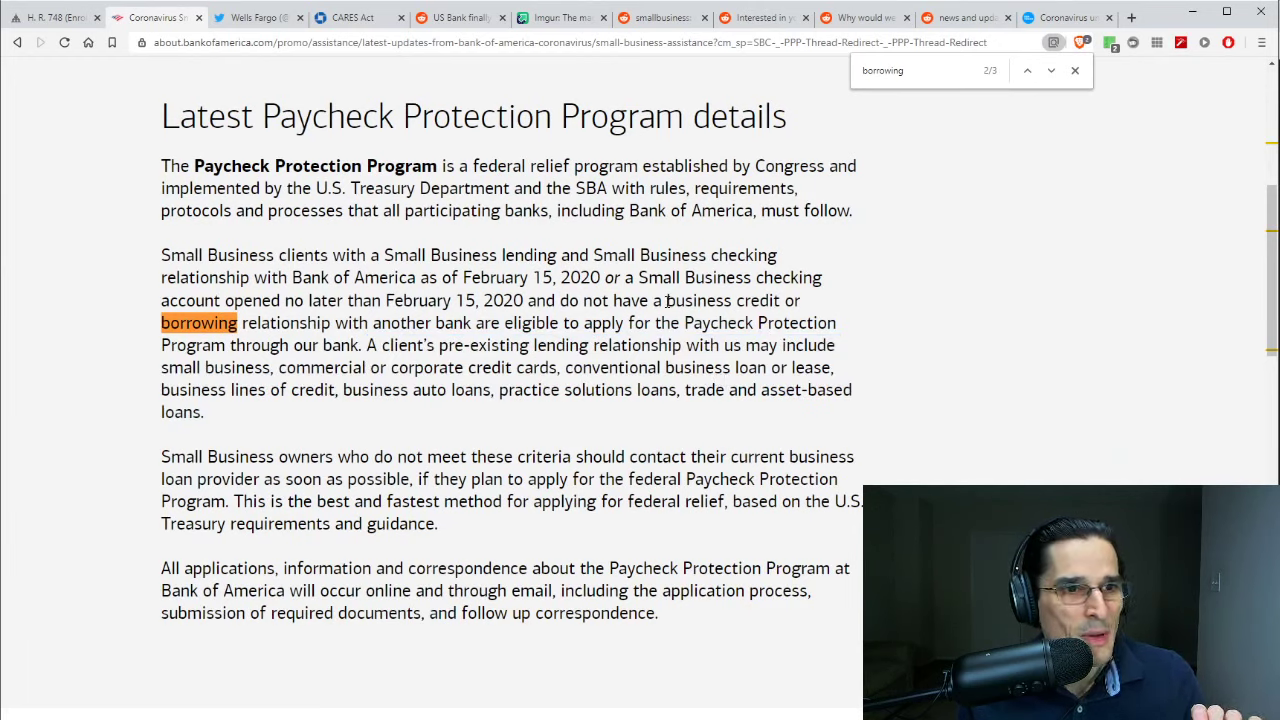
left_click_drag(667, 300, 477, 319)
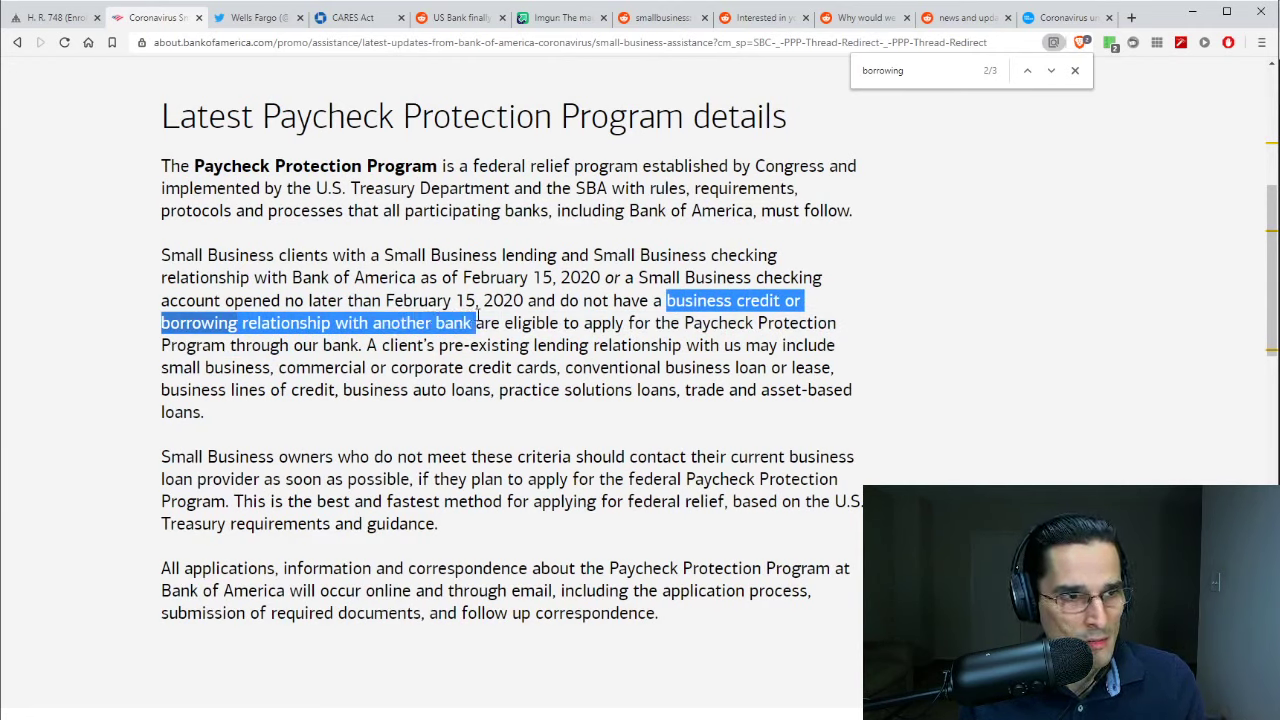
left_click_drag(366, 345, 750, 368)
left_click(686, 370)
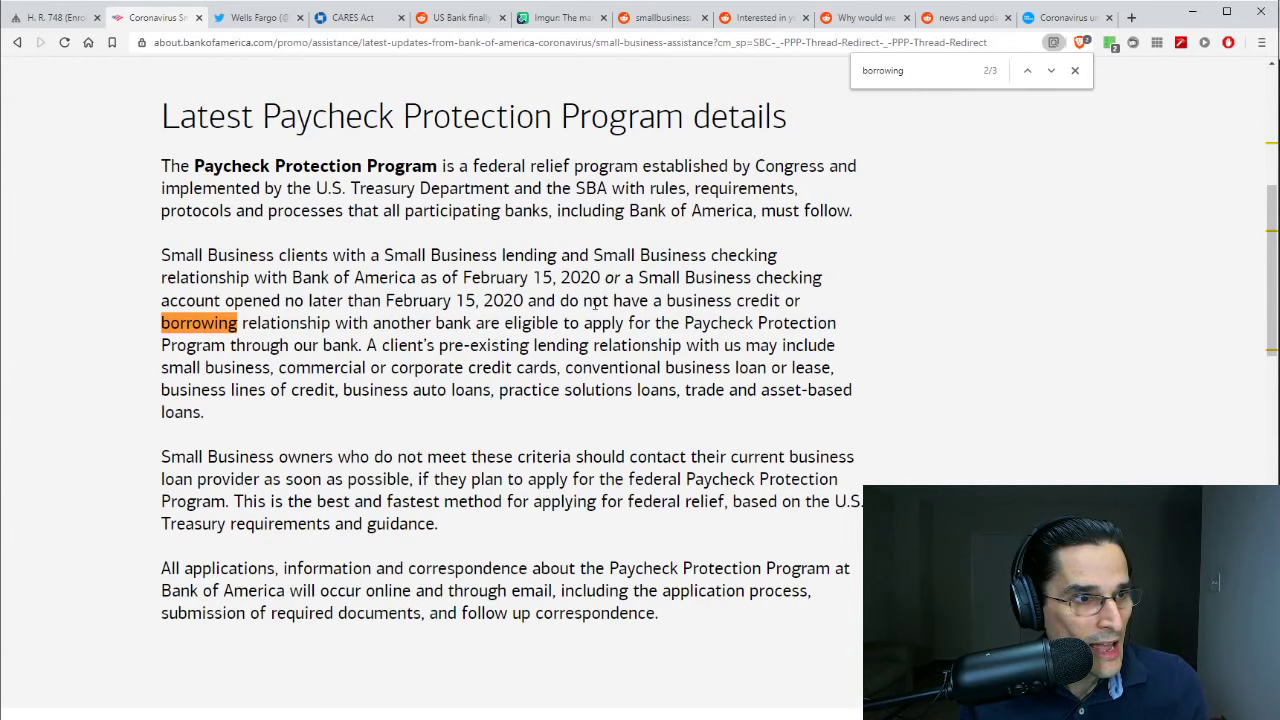
- Highlight the small business checking account condition in Bank of America's eligibility paragraph, close the page search and review the introduction
scroll(594, 330, "up", 6)
scroll(585, 357, "down", 1)
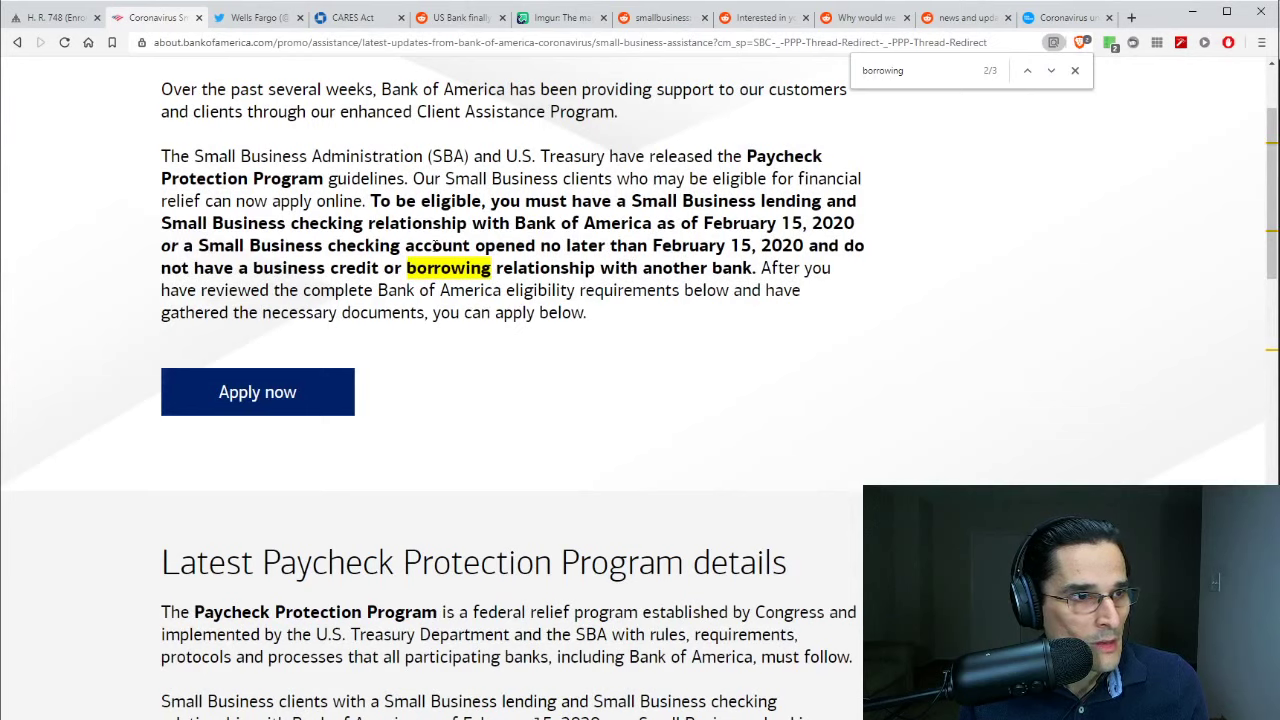
left_click_drag(191, 247, 590, 246)
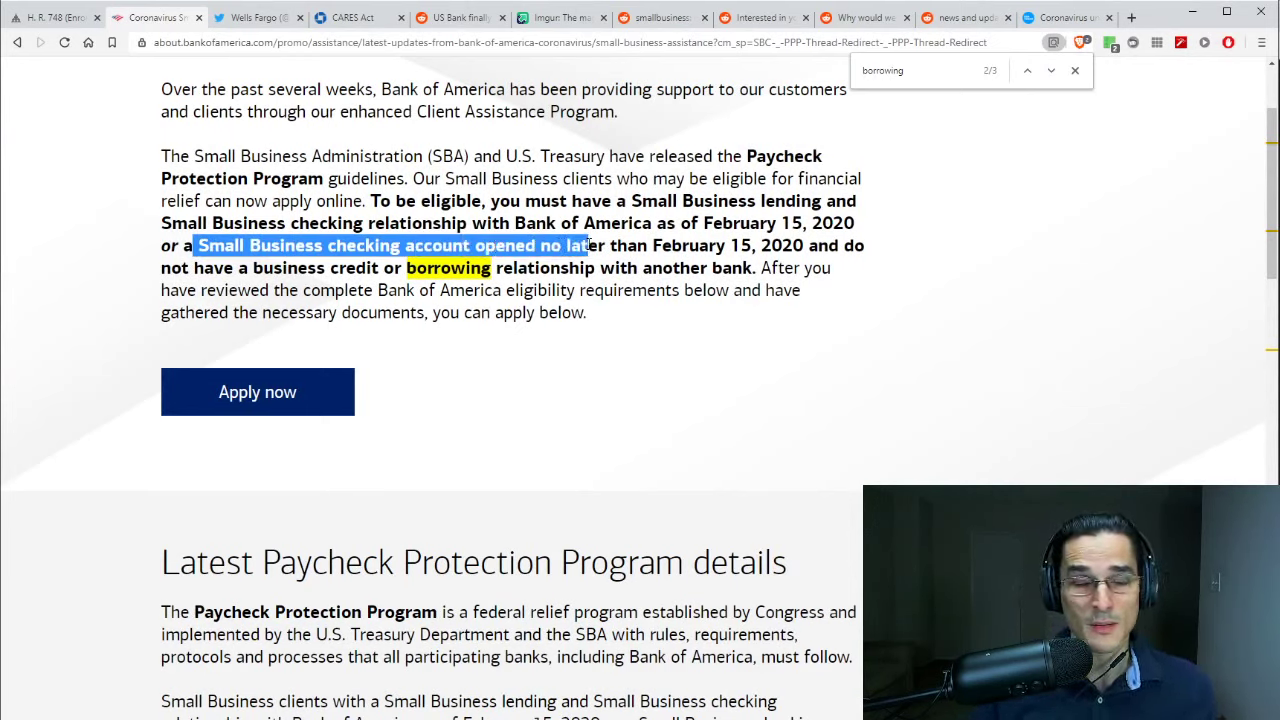
left_click(621, 187)
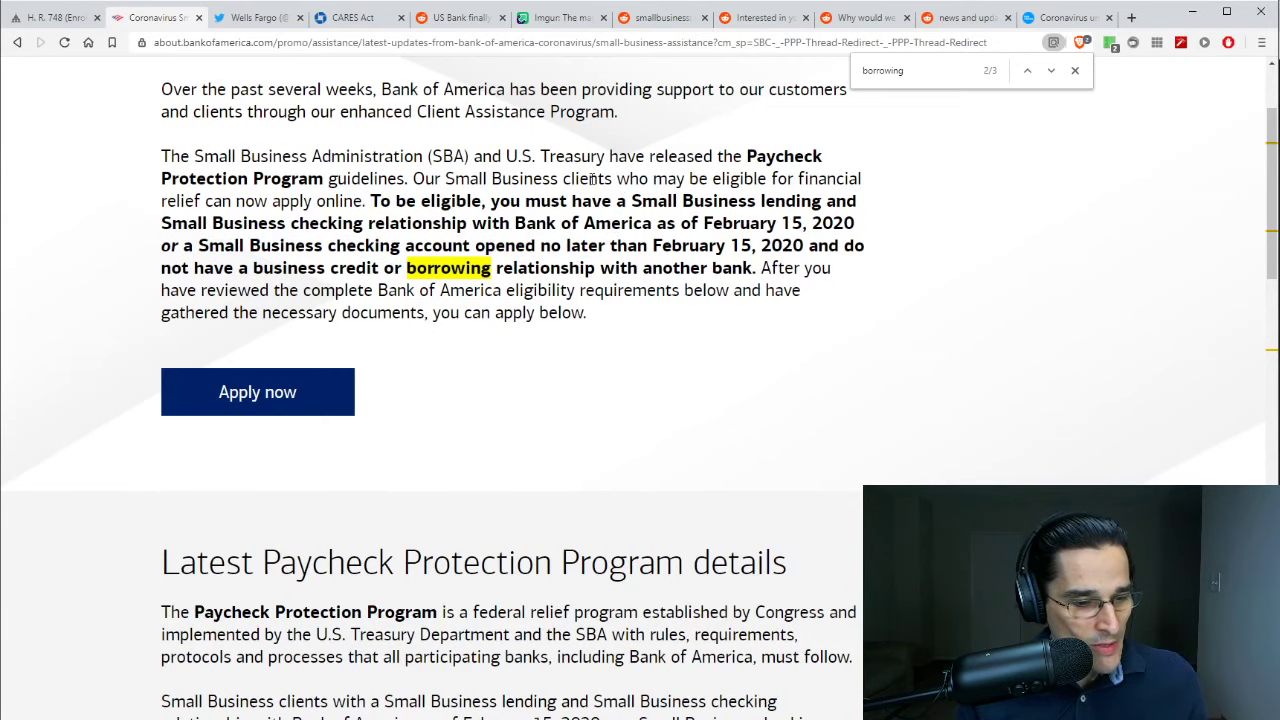
key("Escape")
scroll(609, 150, "up", 2)
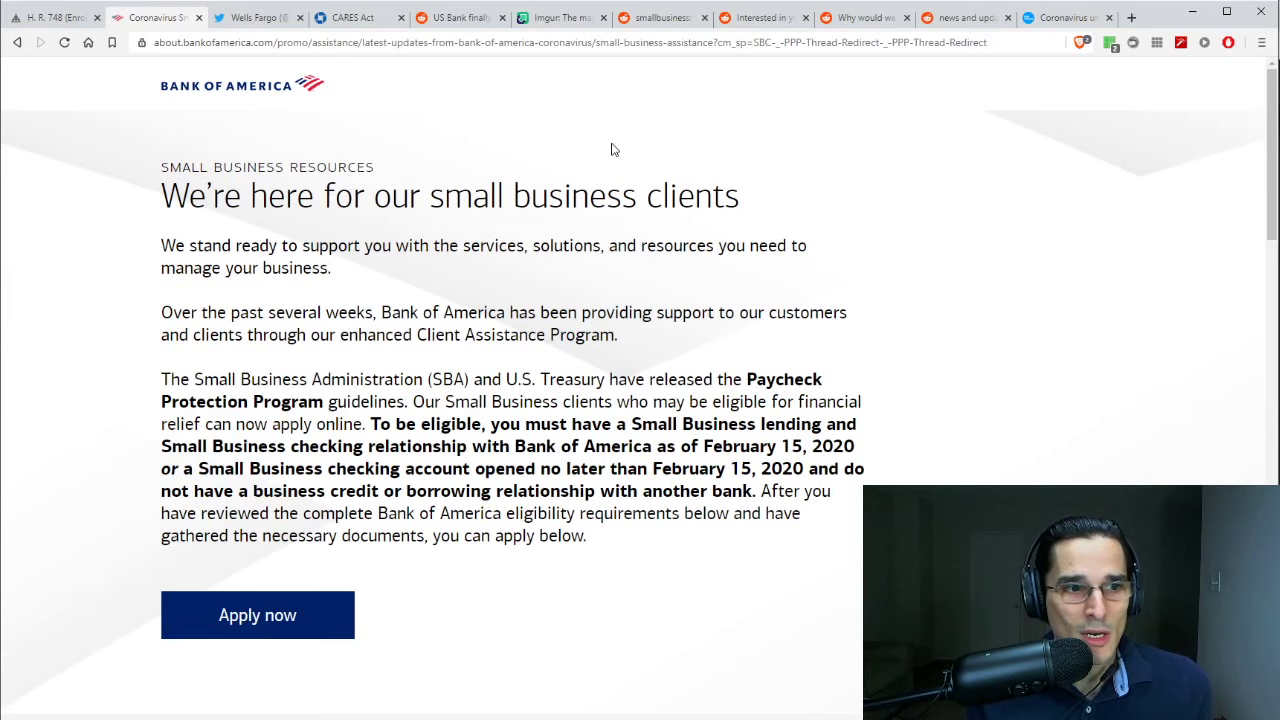
scroll(594, 146, "down", 3)
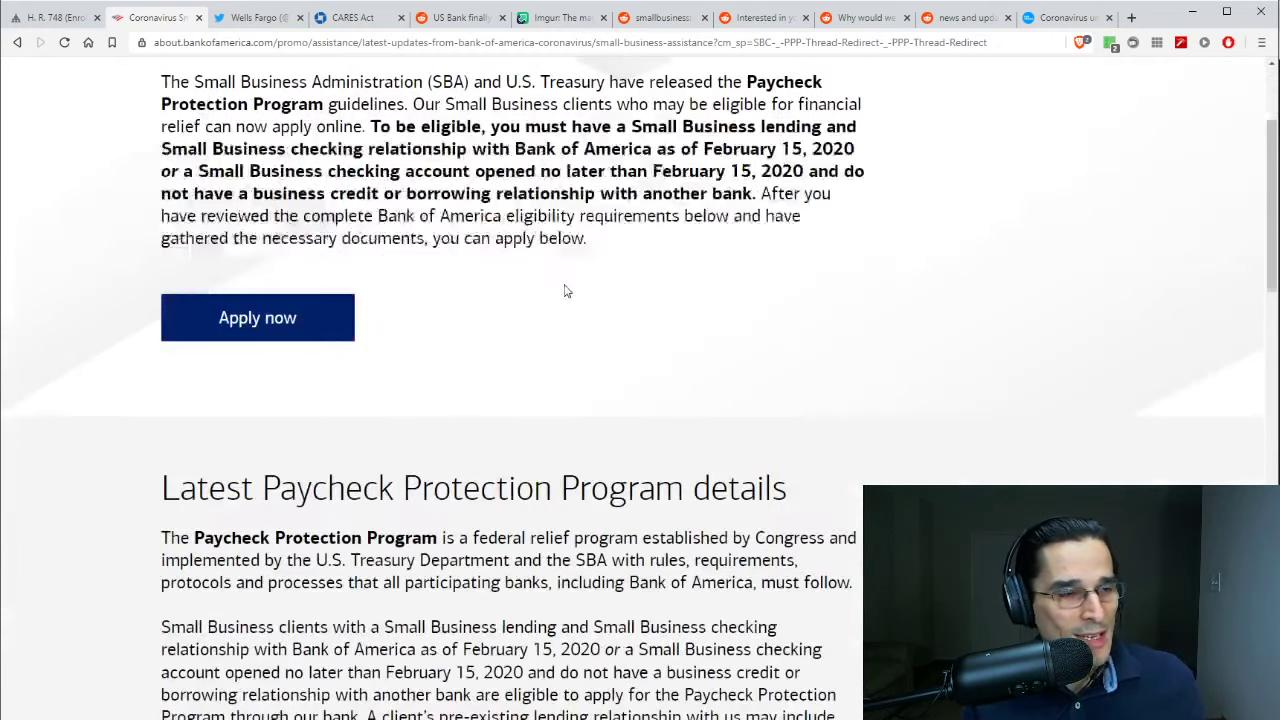
- Open the Wells Fargo Twitter page, enlarge it to 133% and read the latest tweets about the Paycheck Protection Program
left_click(268, 21)
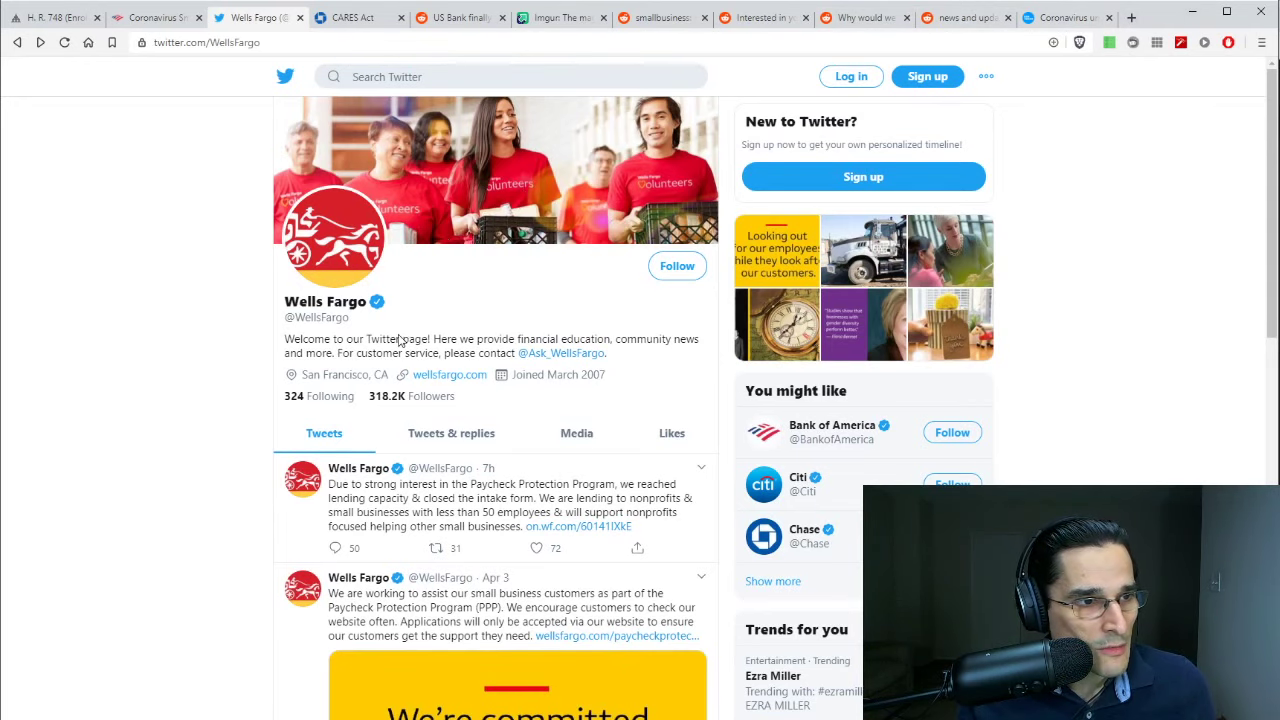
key("ctrl+plus")
key("ctrl+plus")
key("ctrl+plus")
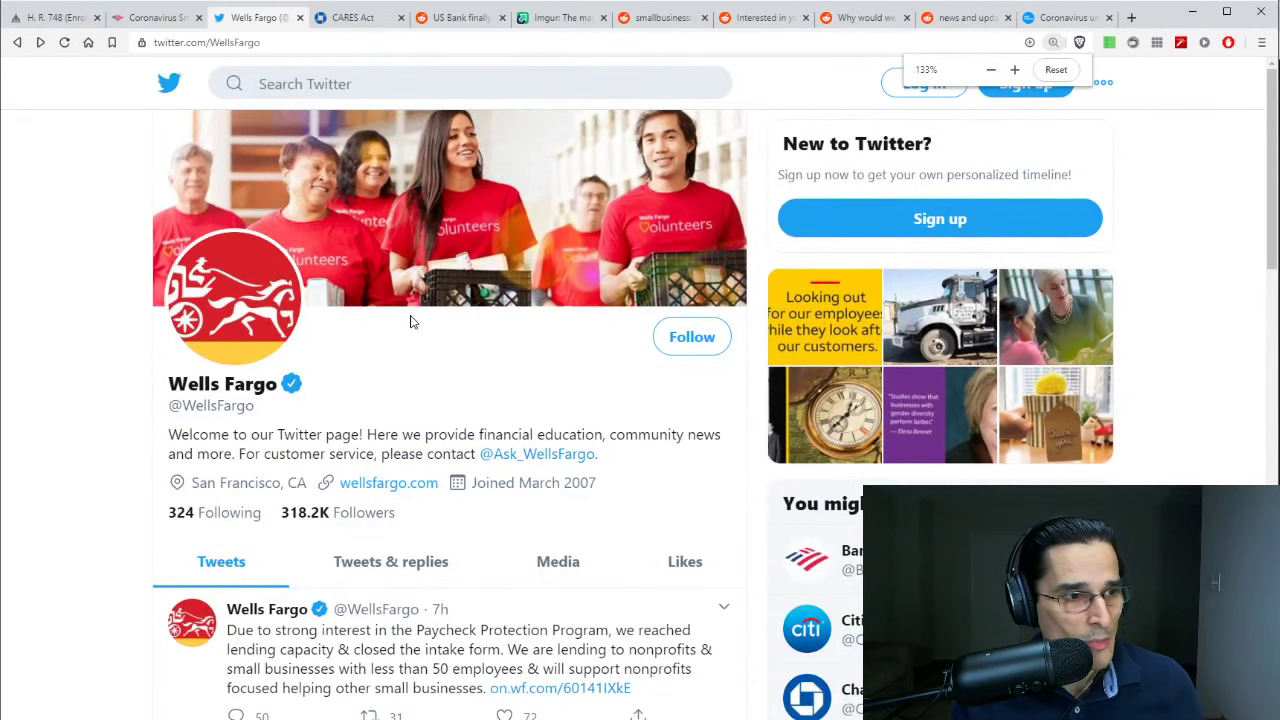
scroll(411, 296, "down", 2)
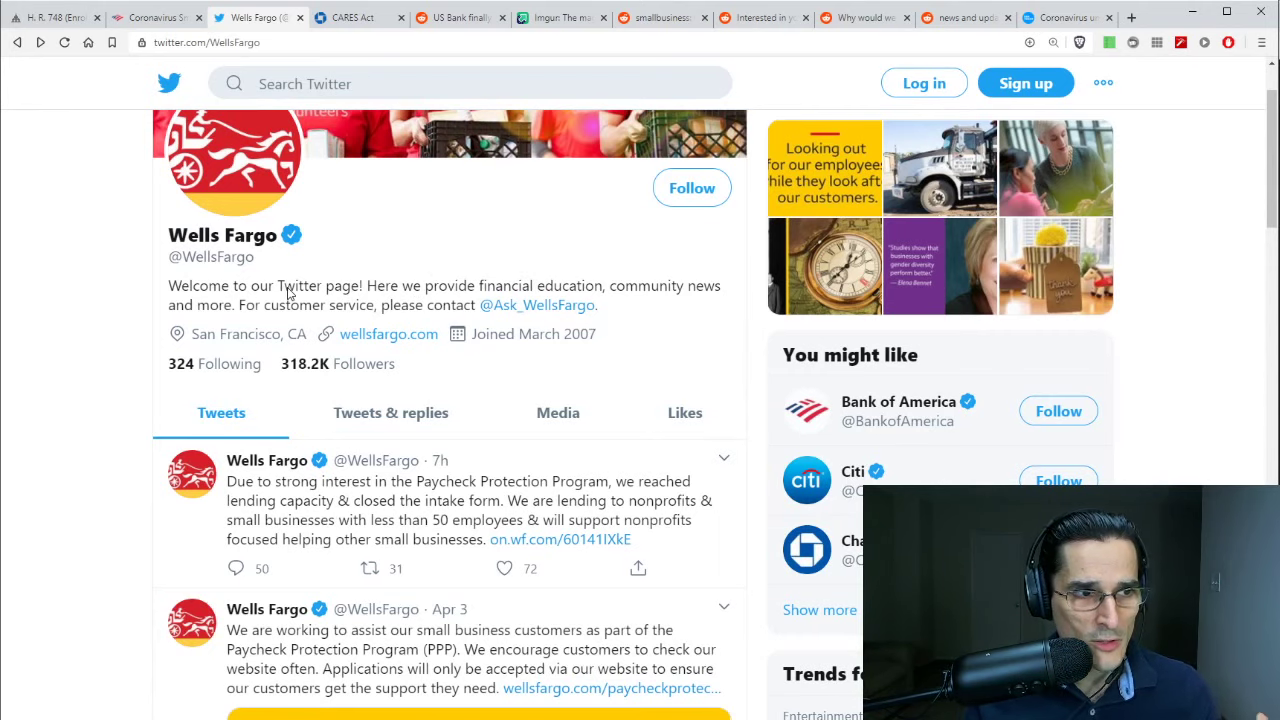
scroll(285, 300, "down", 1)
scroll(285, 303, "down", 2)
scroll(285, 305, "down", 1)
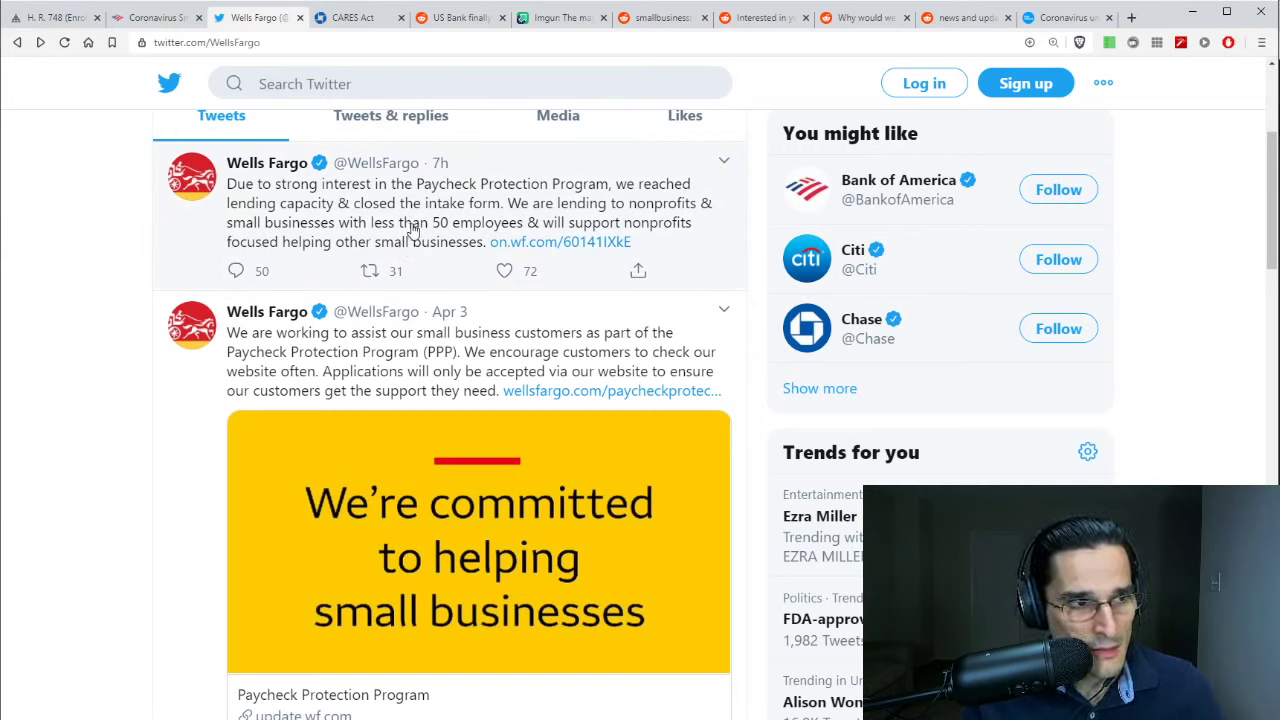
- Highlight "we reached lending capacity & closed the intake form." in Wells Fargo's most recent tweet
scroll(398, 320, "up", 2)
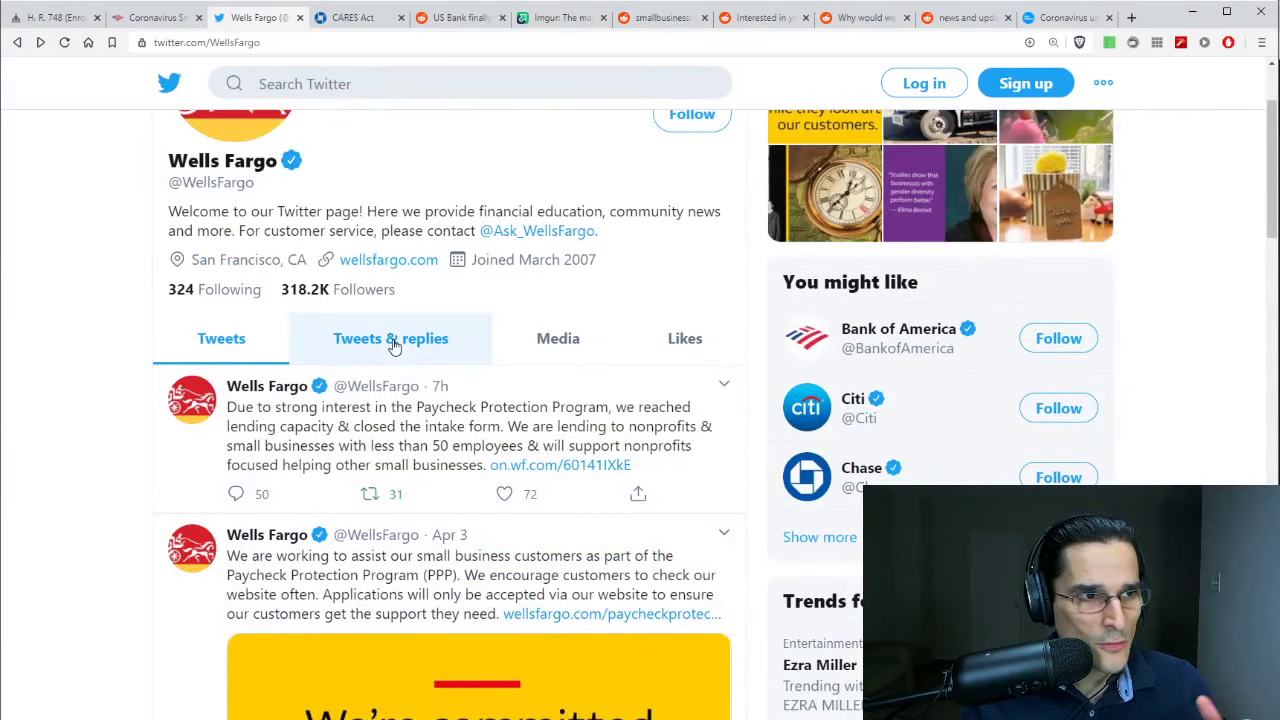
scroll(400, 338, "down", 2)
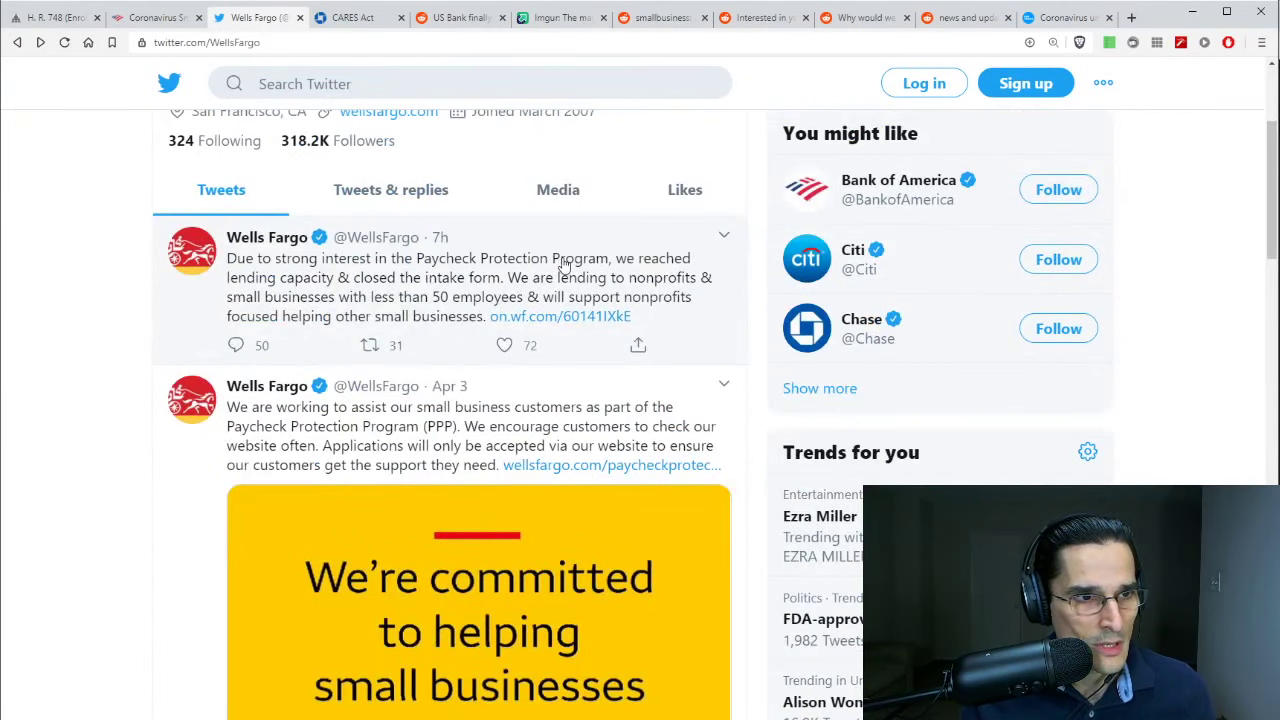
left_click_drag(611, 263, 518, 287)
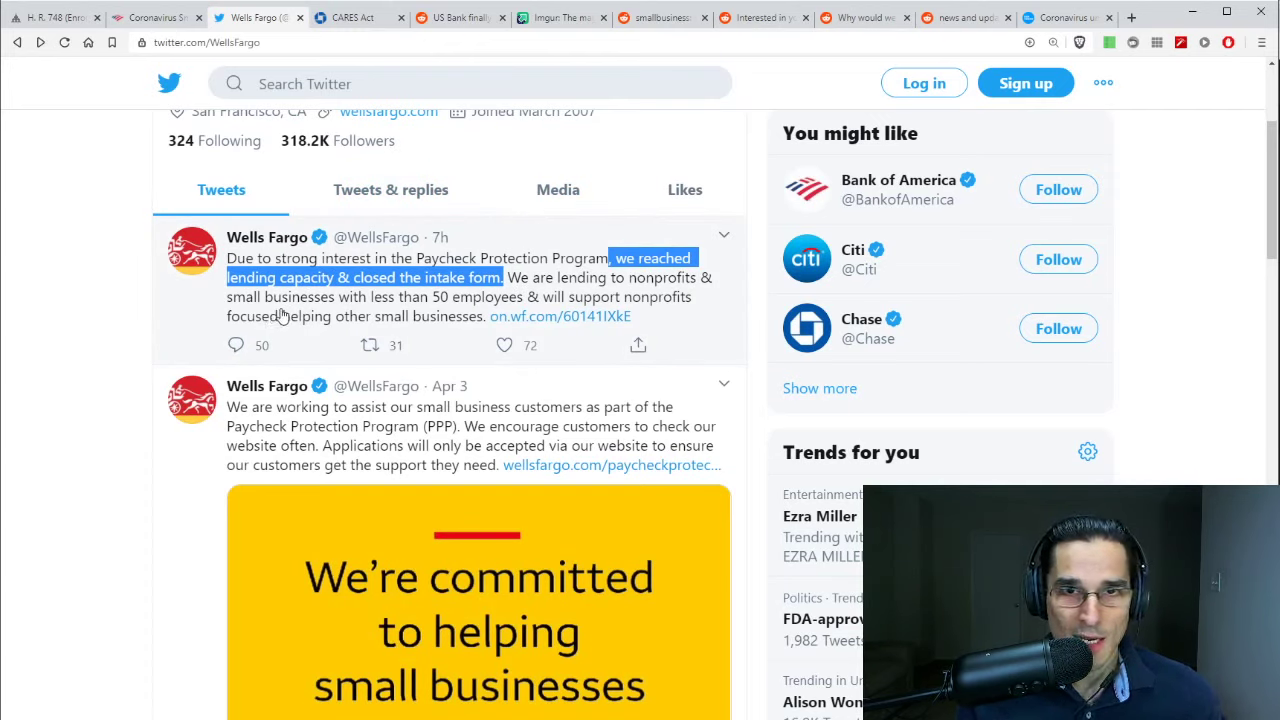
scroll(283, 307, "down", 1)
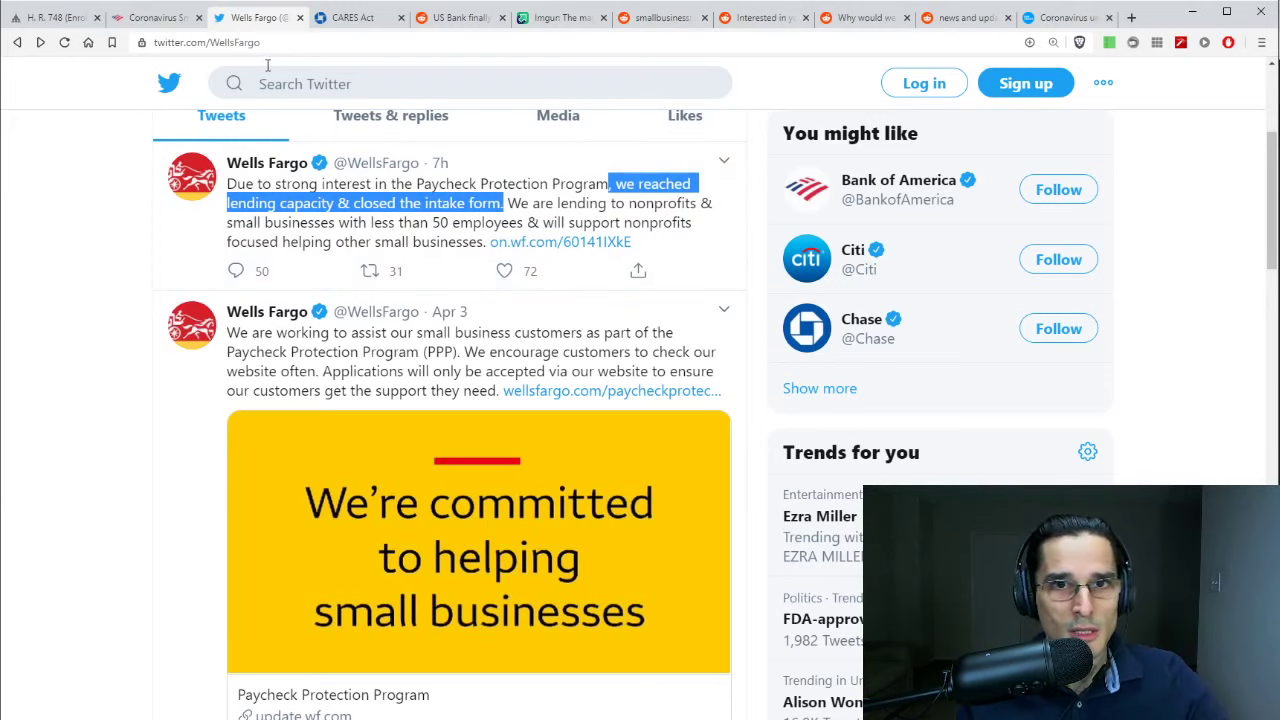
- Open the Chase CARES Act page, look through its criteria and highlight the "Paycheck Protection Program" heading
left_click(350, 17)
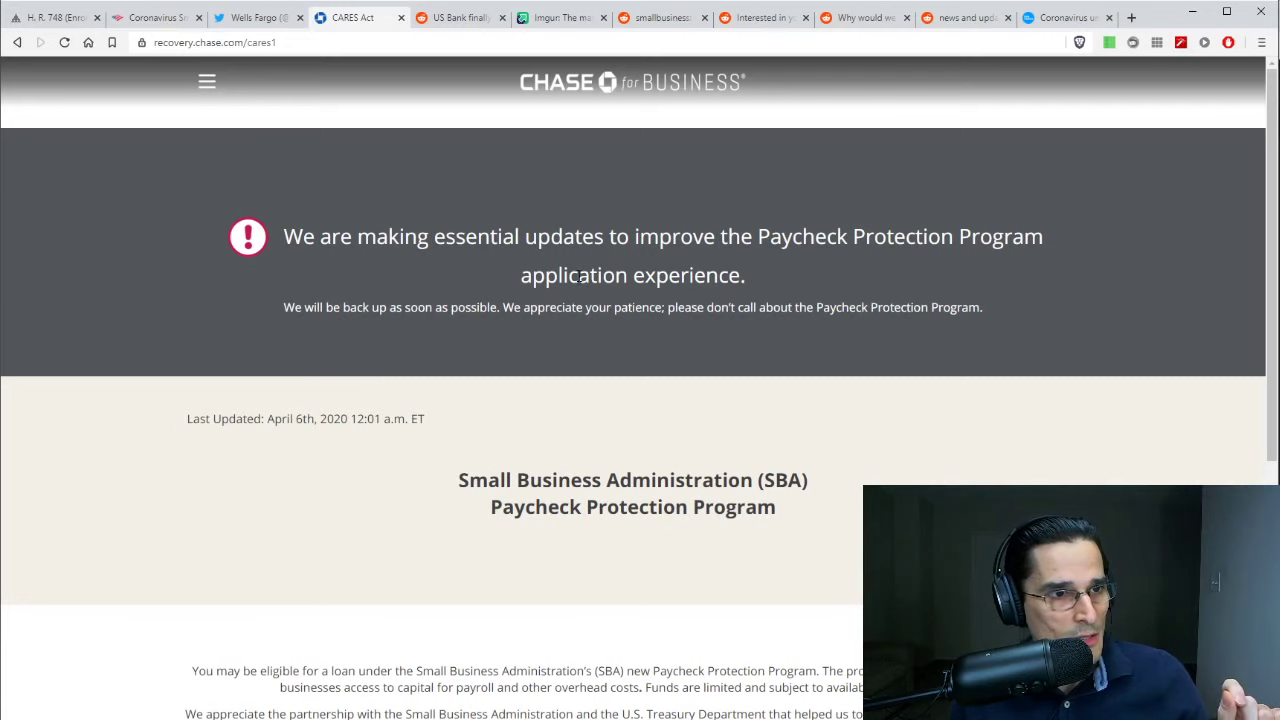
scroll(560, 400, "down", 1)
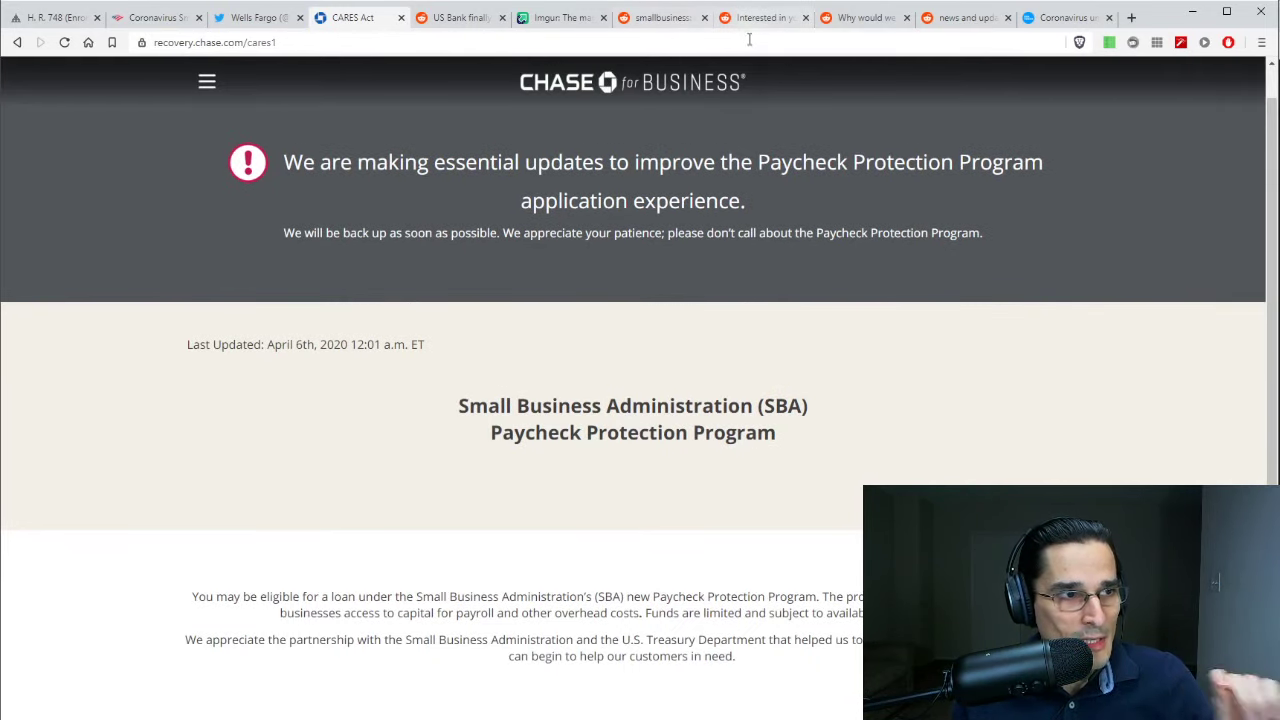
scroll(570, 360, "down", 8)
scroll(600, 302, "down", 1)
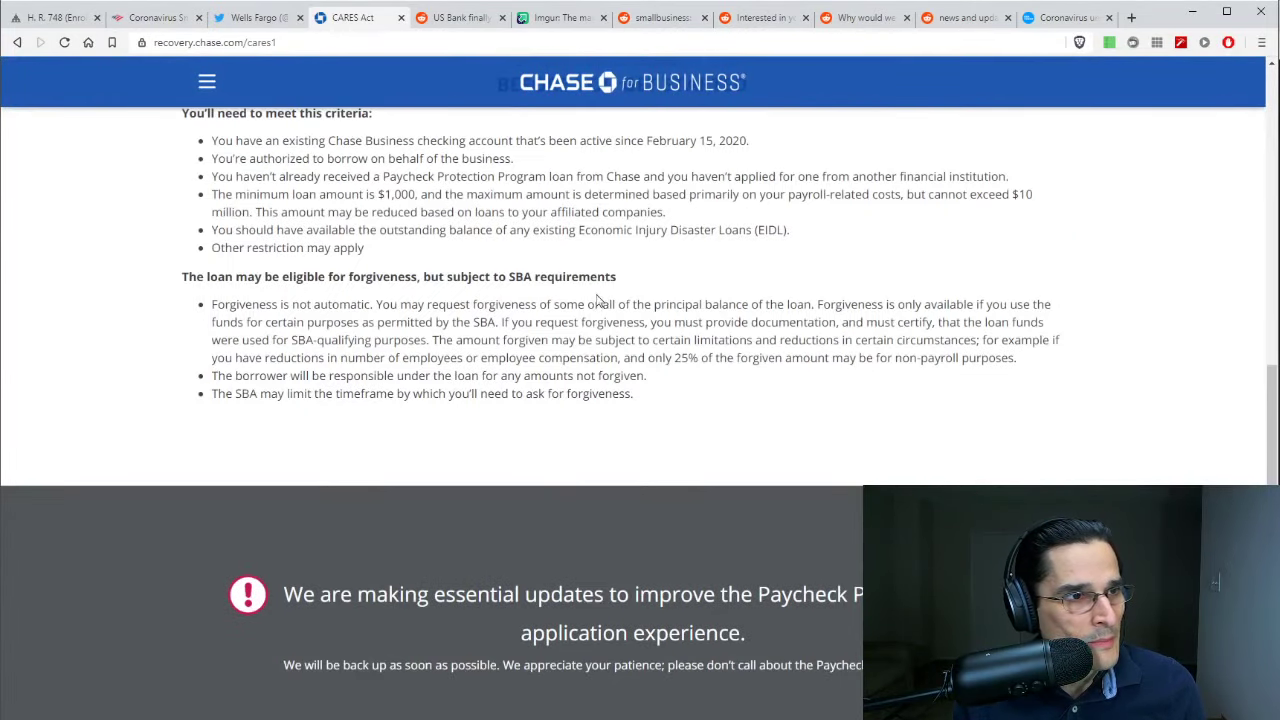
scroll(590, 290, "up", 1)
left_click_drag(180, 187, 393, 191)
scroll(440, 315, "up", 7)
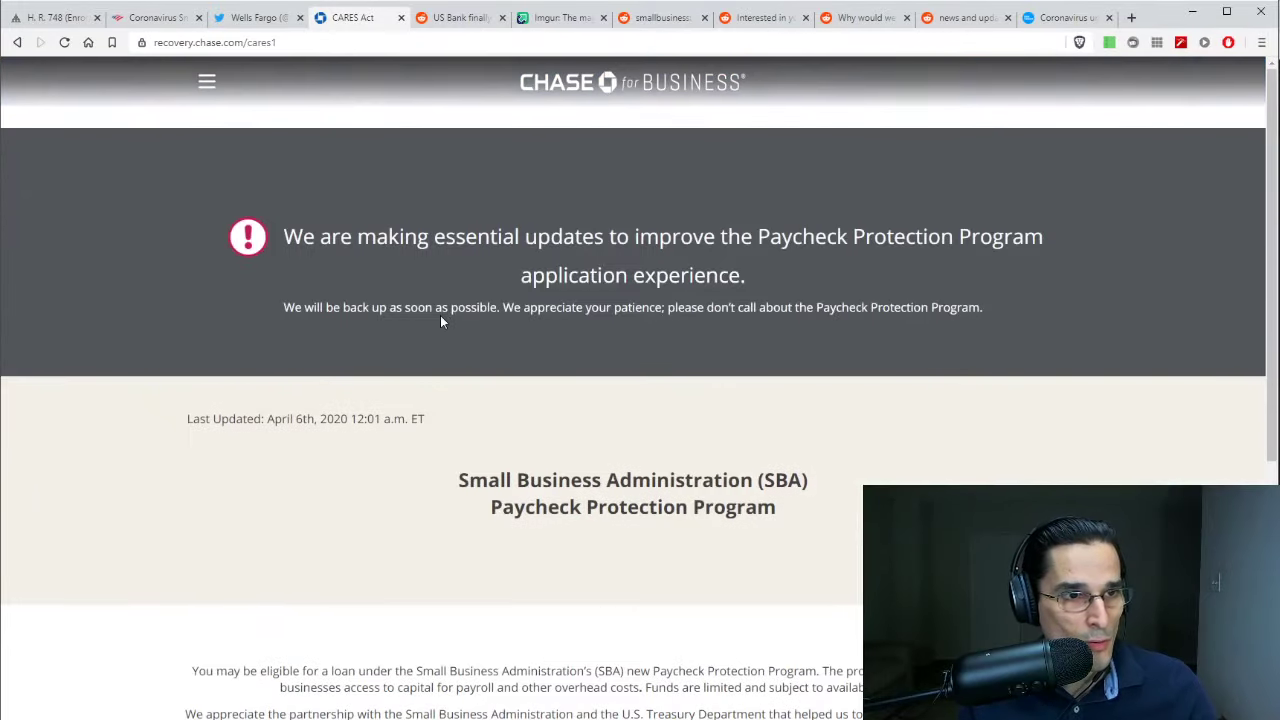
left_click_drag(502, 518, 846, 517)
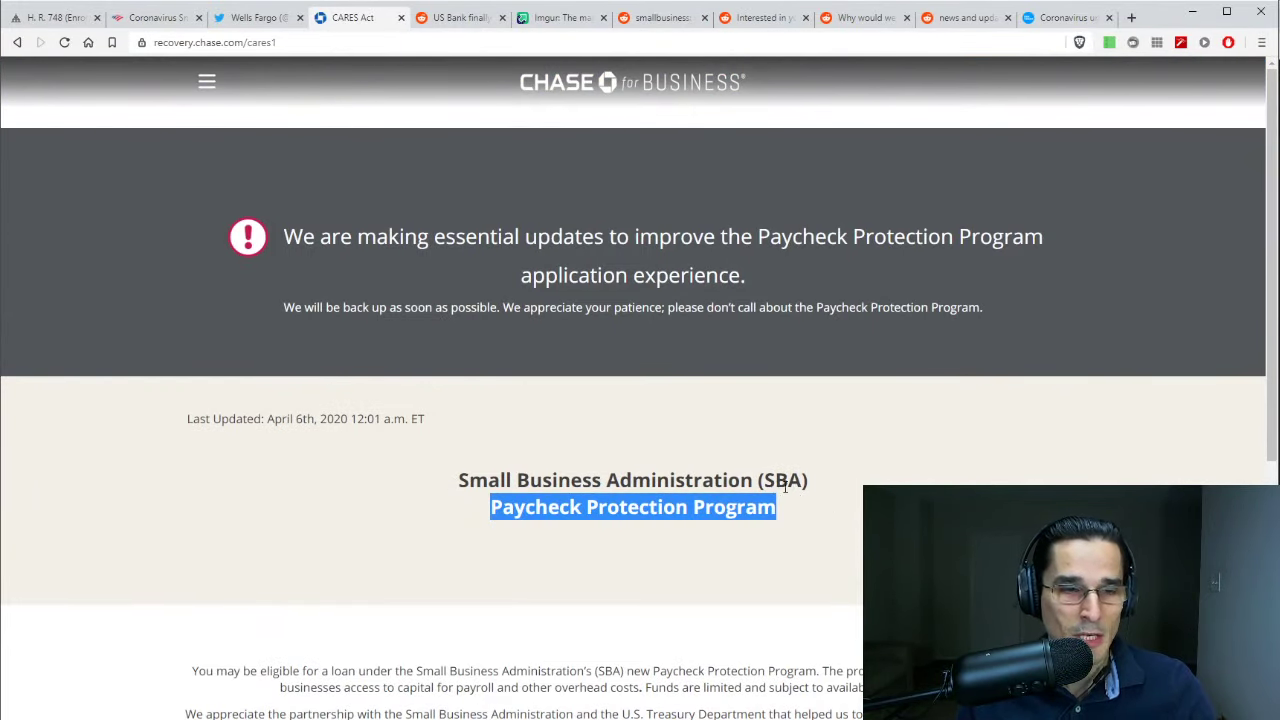
- Highlight Chase's criterion requiring an existing business checking account active since February 15, 2020, and review the remaining criteria
scroll(563, 483, "down", 7)
scroll(436, 400, "down", 1)
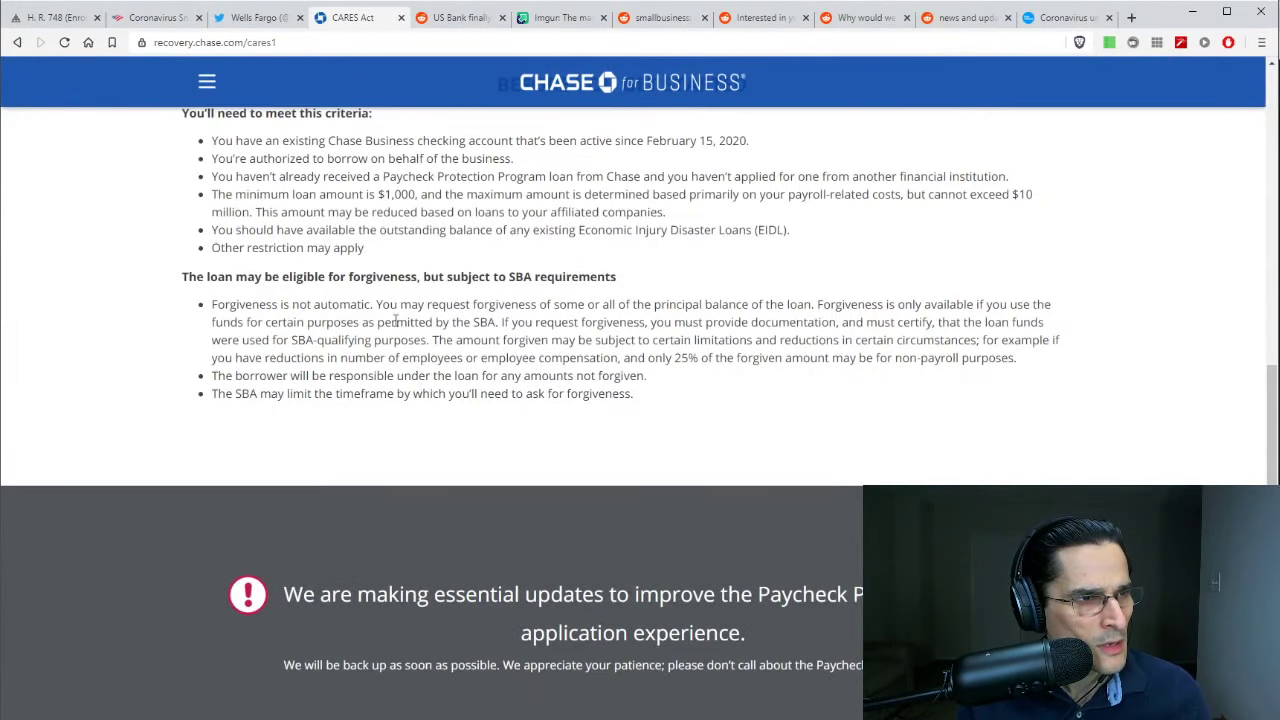
left_click_drag(212, 141, 746, 140)
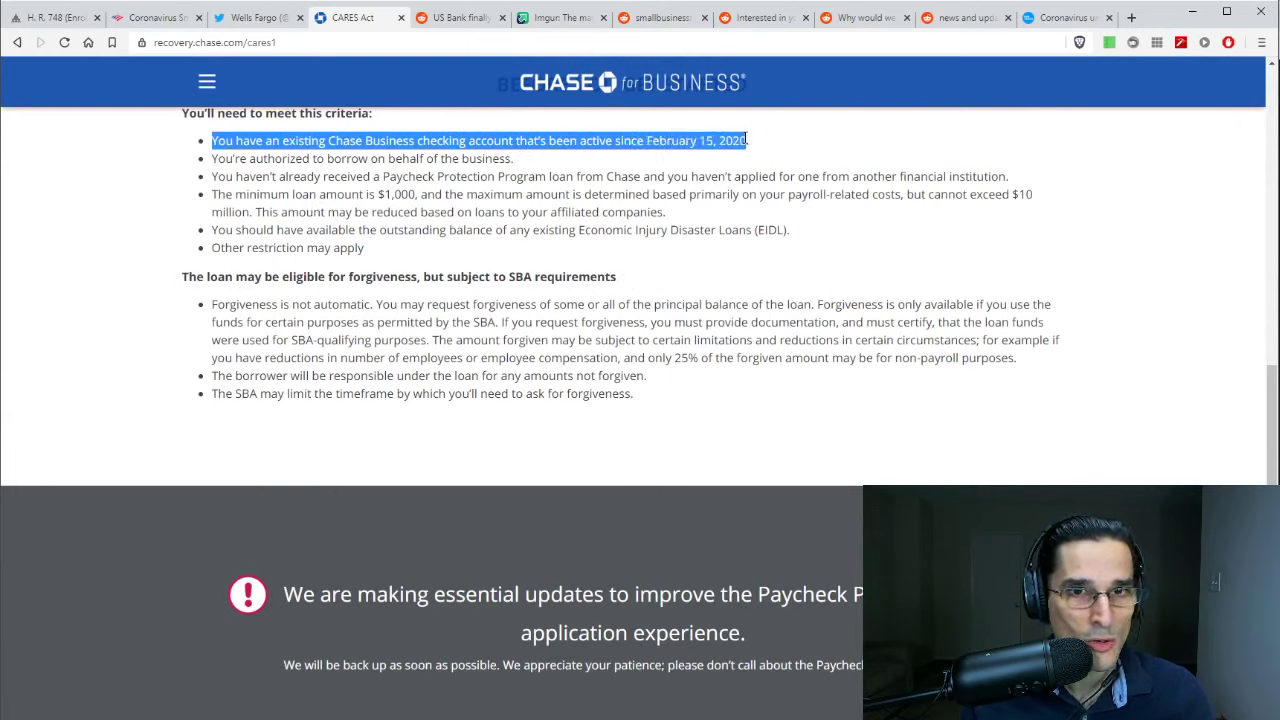
left_click(416, 320)
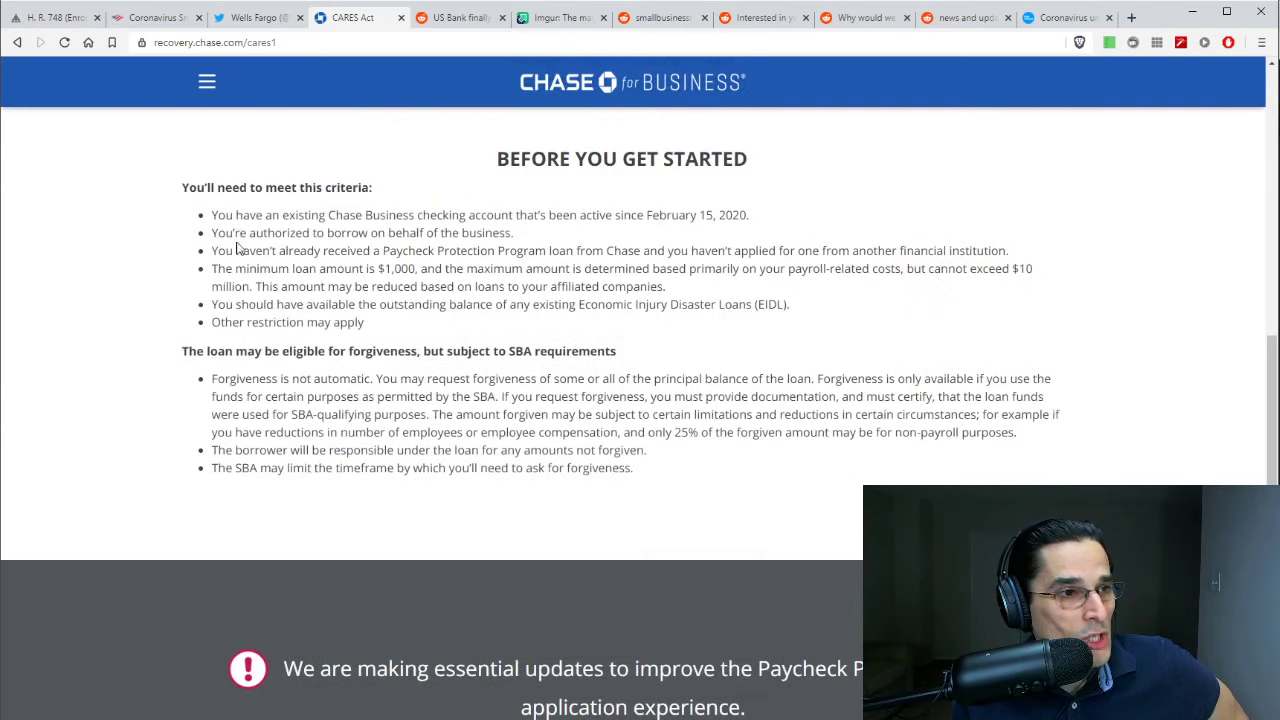
left_click_drag(216, 215, 752, 202)
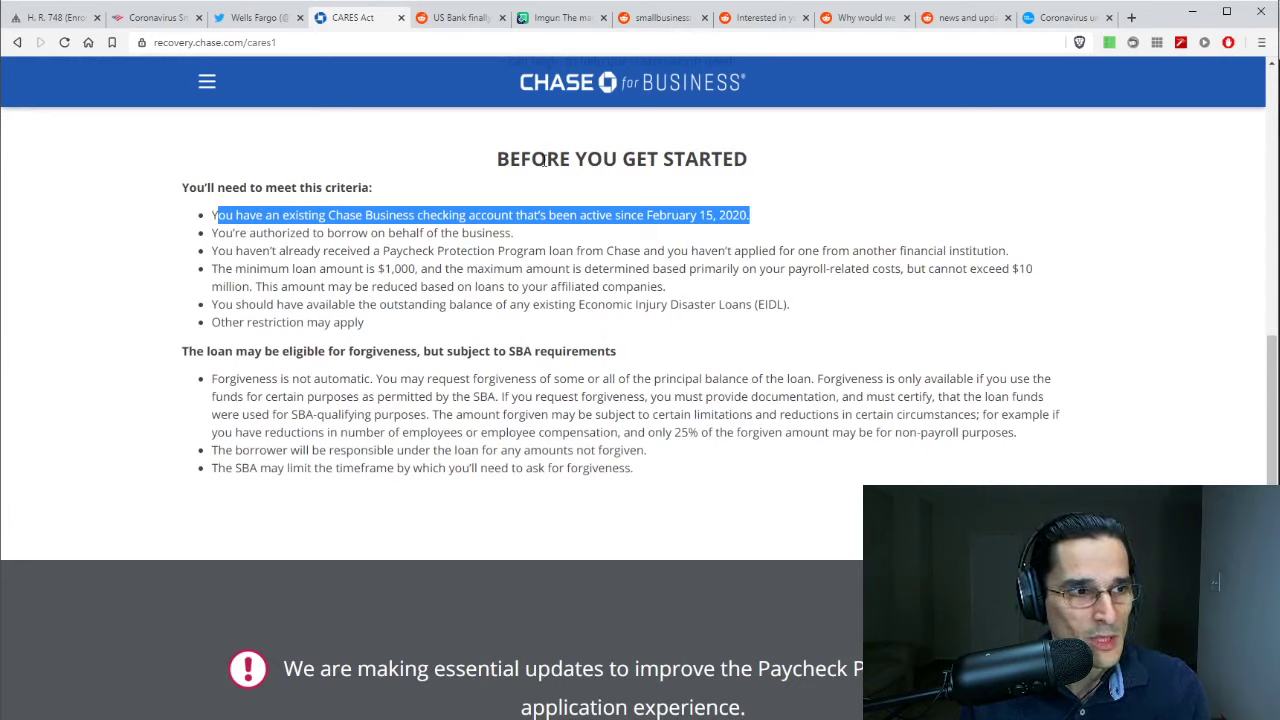
left_click(566, 248)
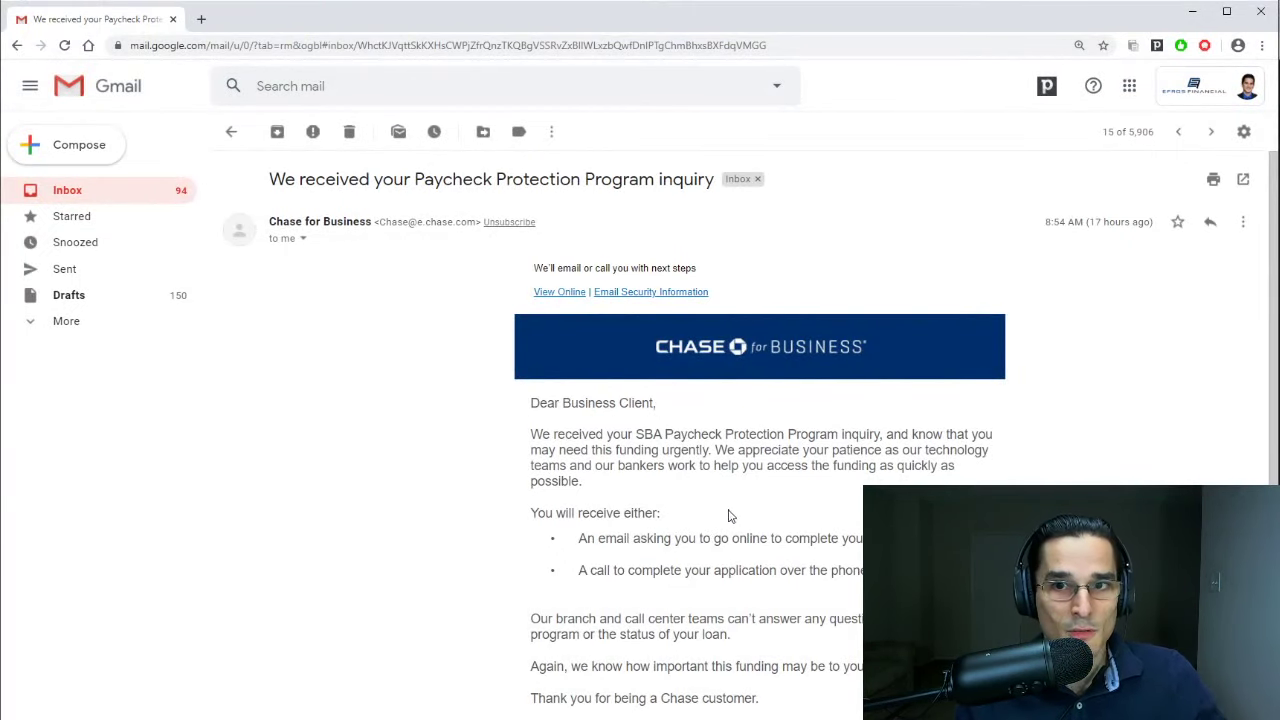
- In Gmail, read Chase's Paycheck Protection Program inquiry email, highlighting its opening paragraph and the two ways to complete the application
scroll(770, 512, "down", 2)
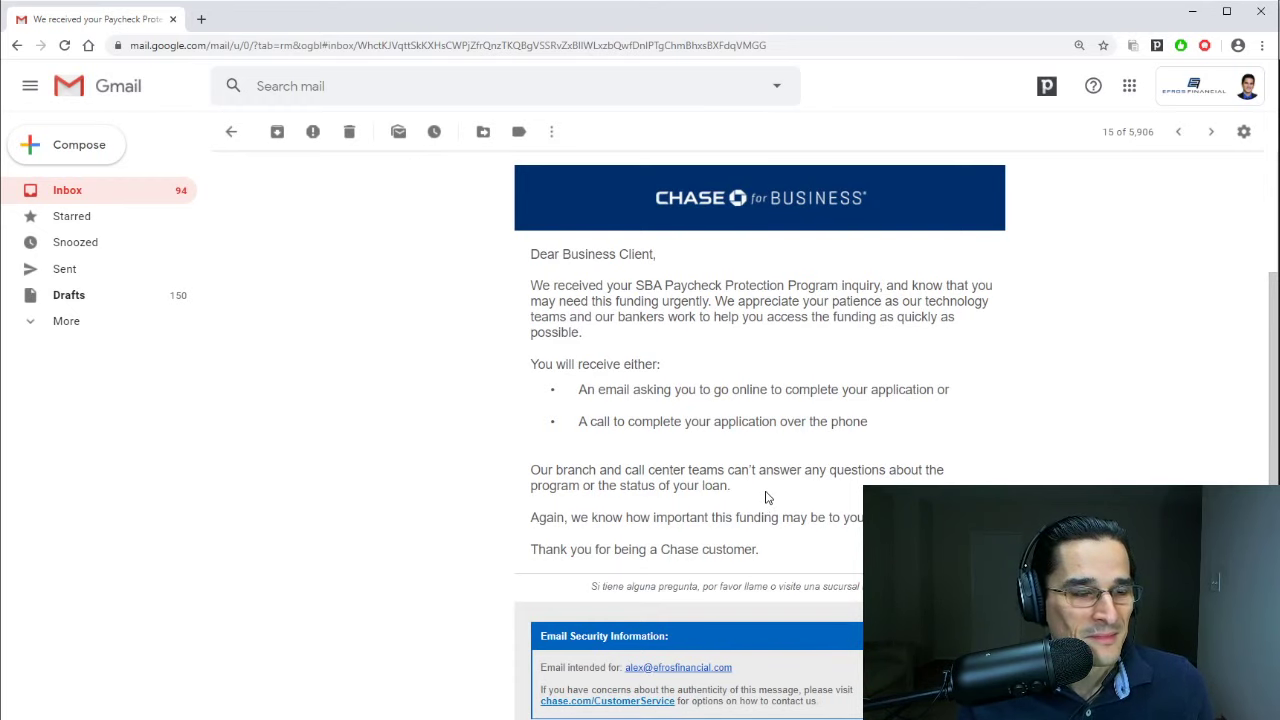
scroll(770, 496, "down", 1)
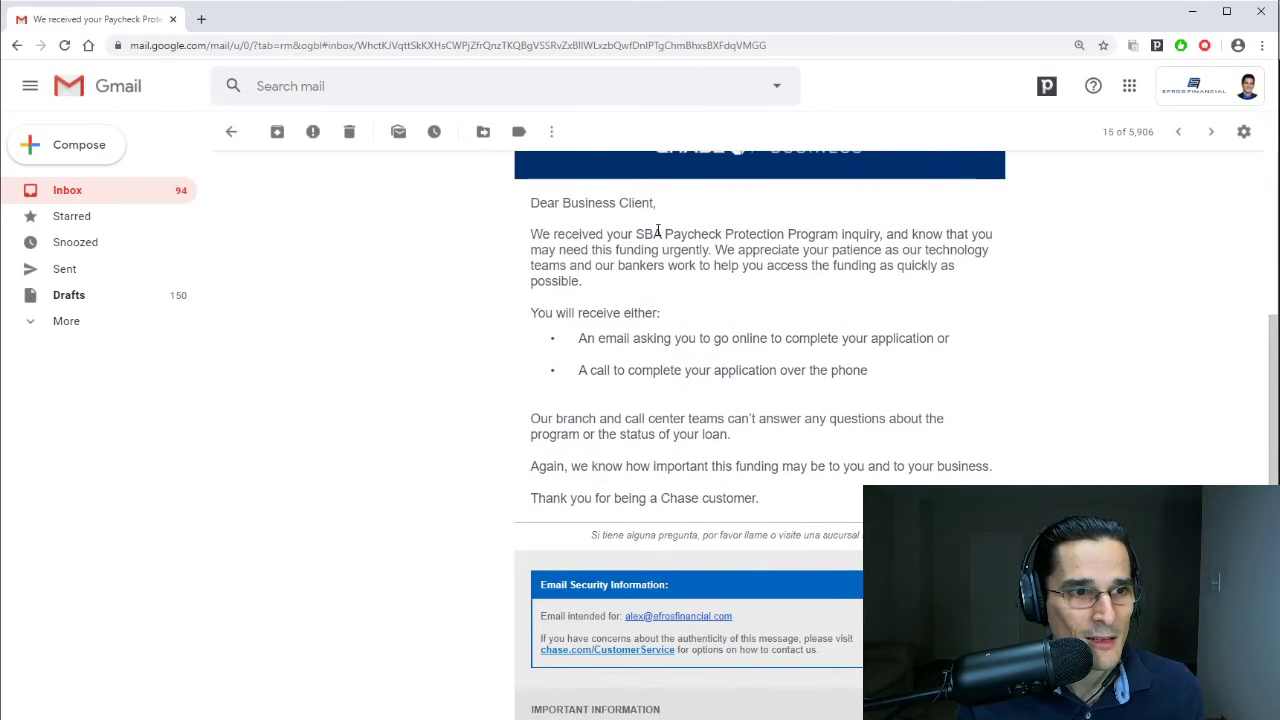
left_click_drag(634, 234, 962, 284)
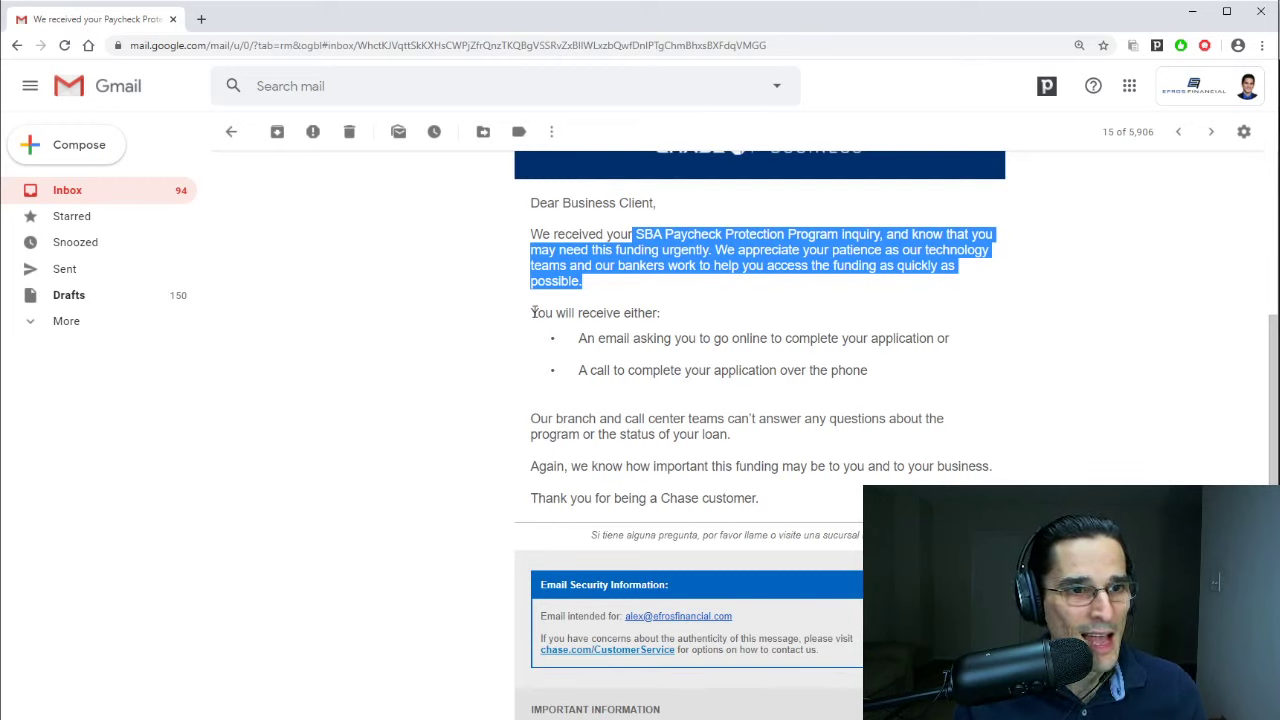
left_click_drag(530, 312, 960, 371)
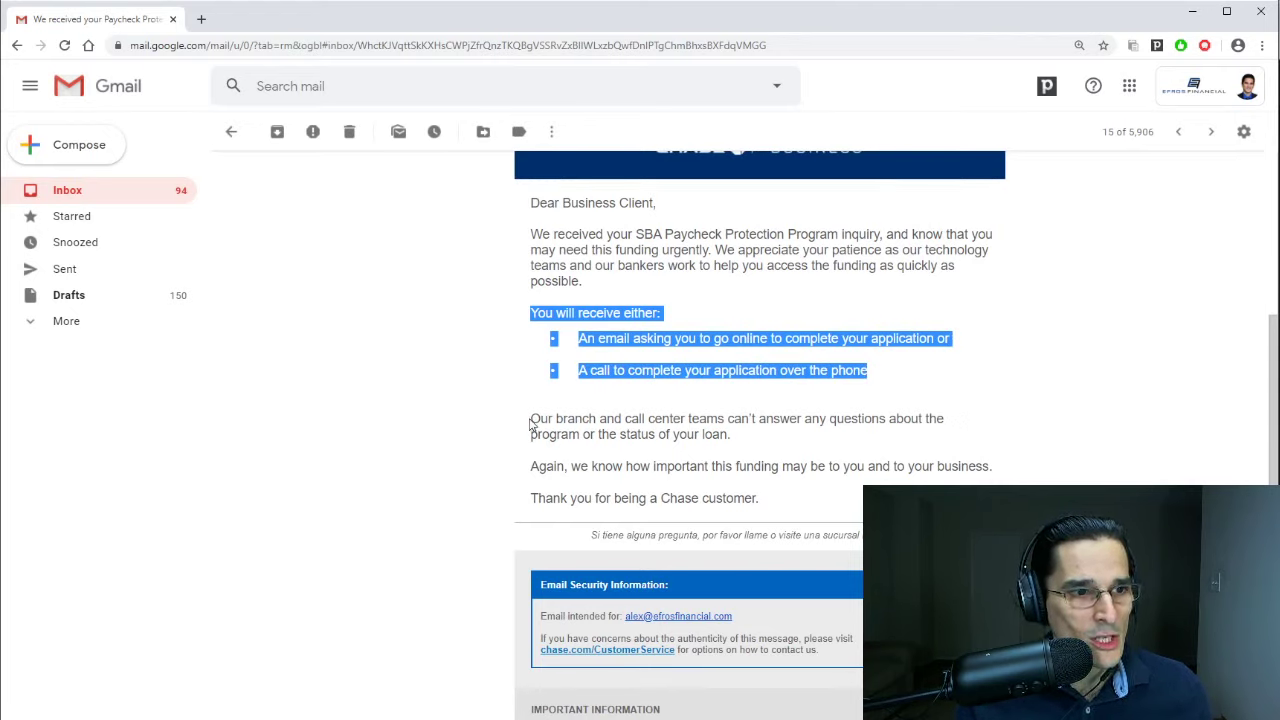
- Highlight the email's branch and call center notice and its sentence on the funding's importance, then return to the Chase CARES Act page
left_click_drag(536, 418, 794, 434)
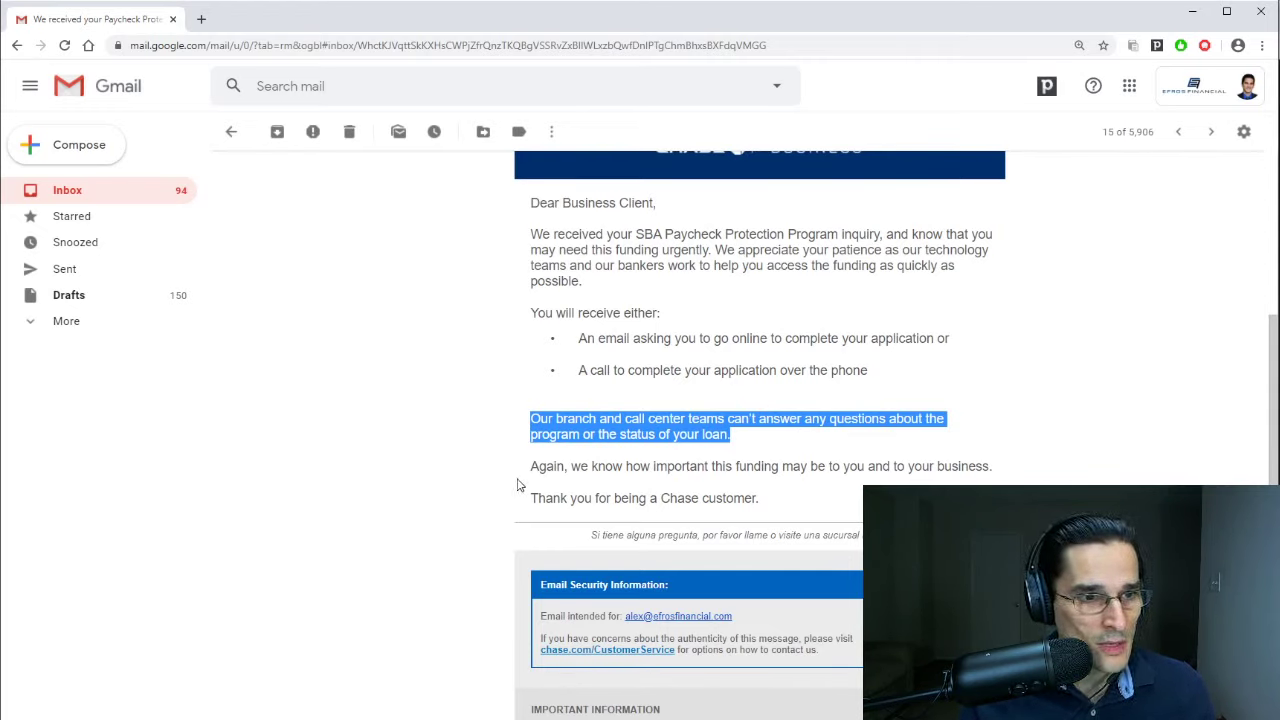
left_click_drag(528, 470, 996, 467)
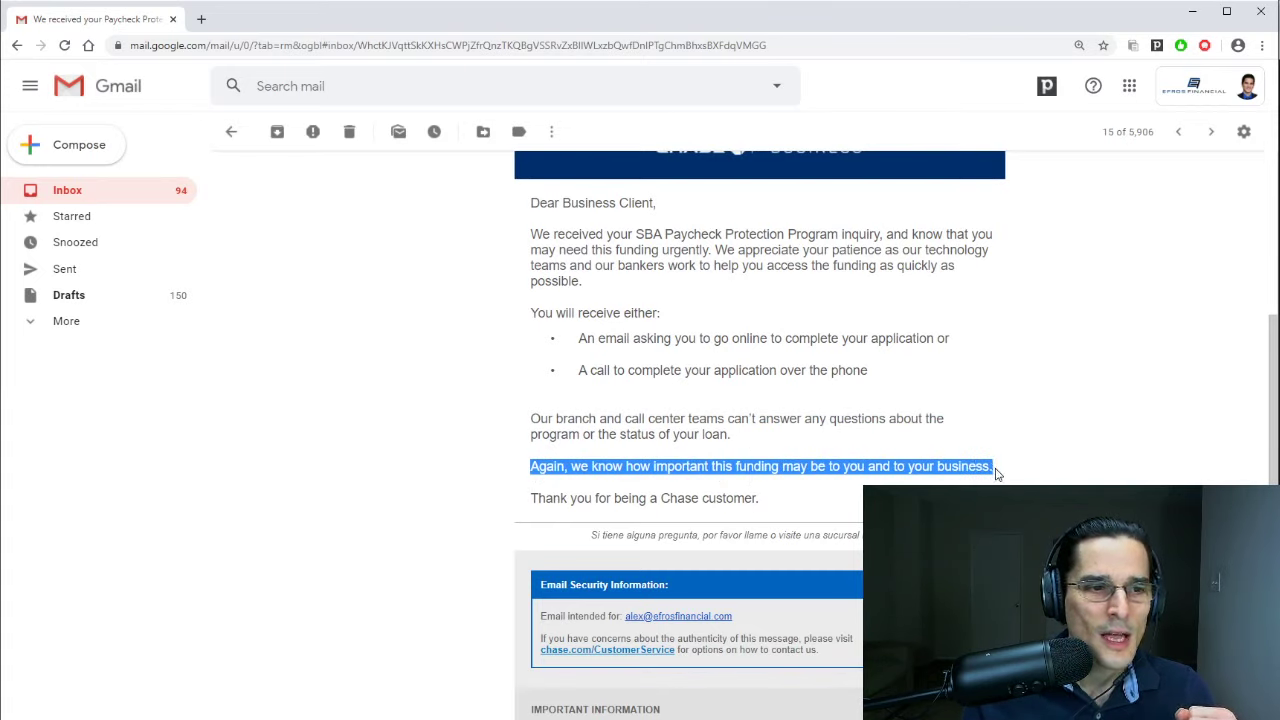
left_click(855, 478)
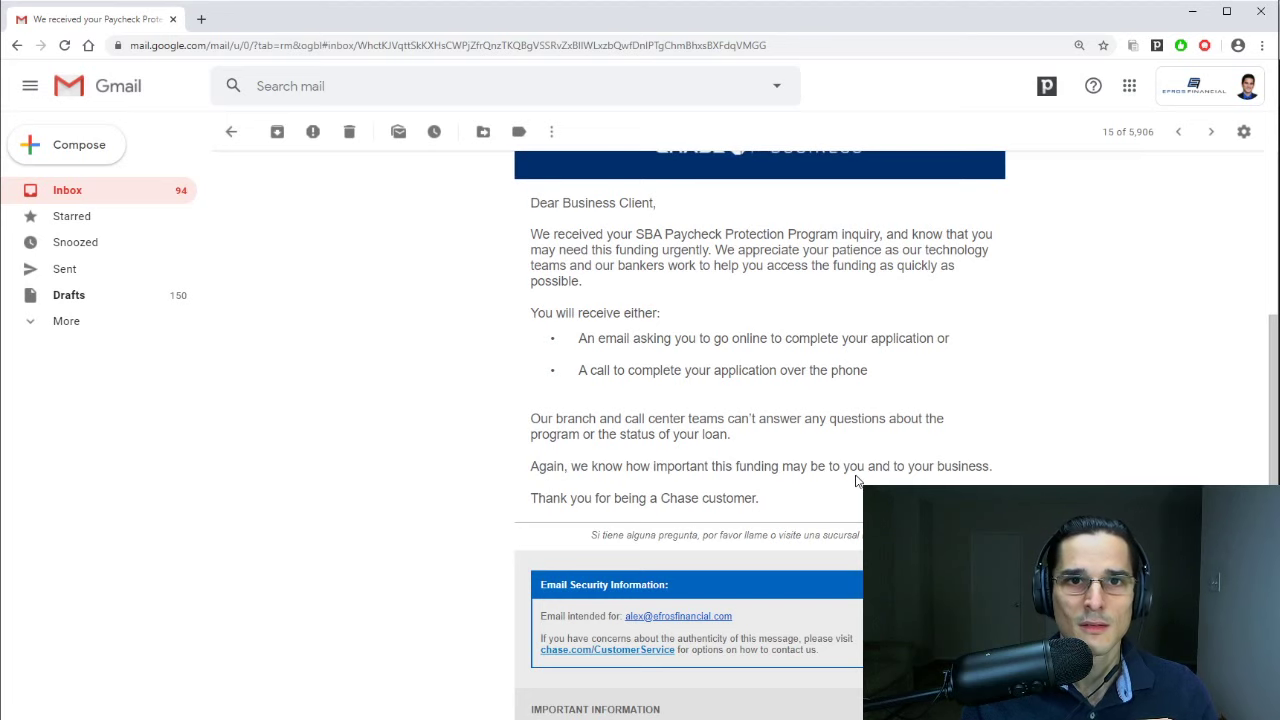
scroll(855, 478, "up", 3)
scroll(855, 478, "down", 2)
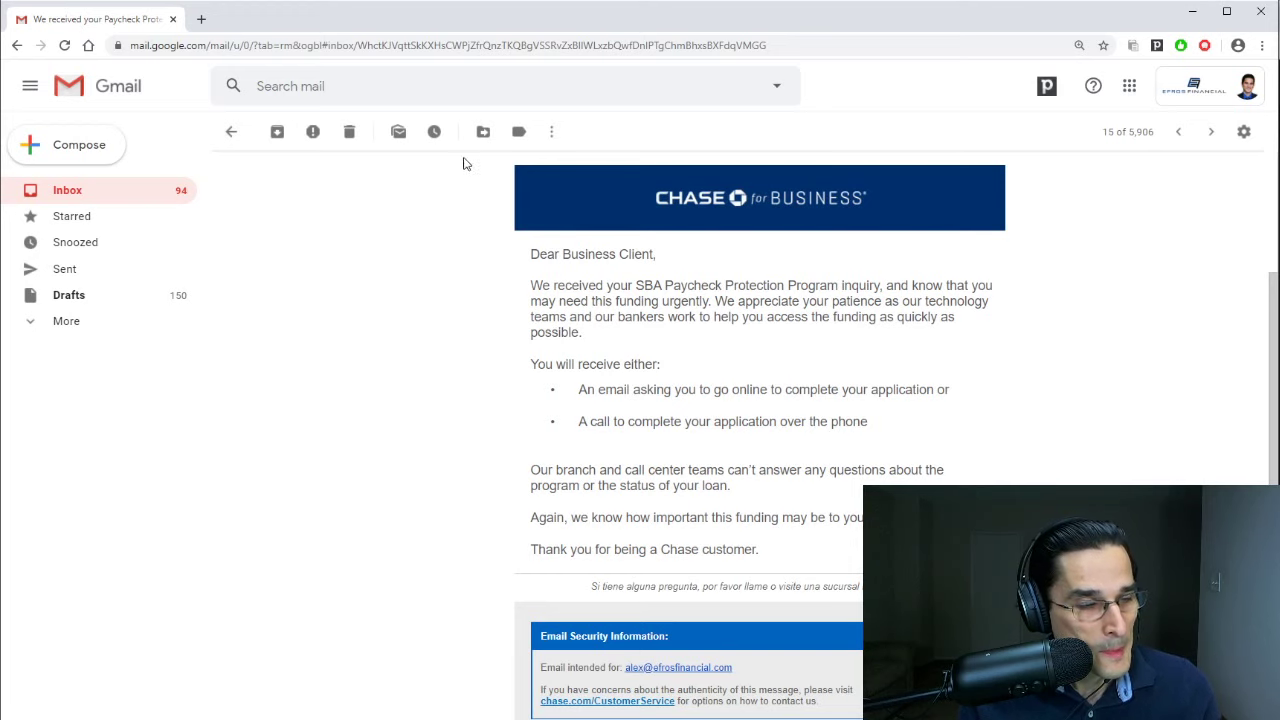
left_click(1205, 14)
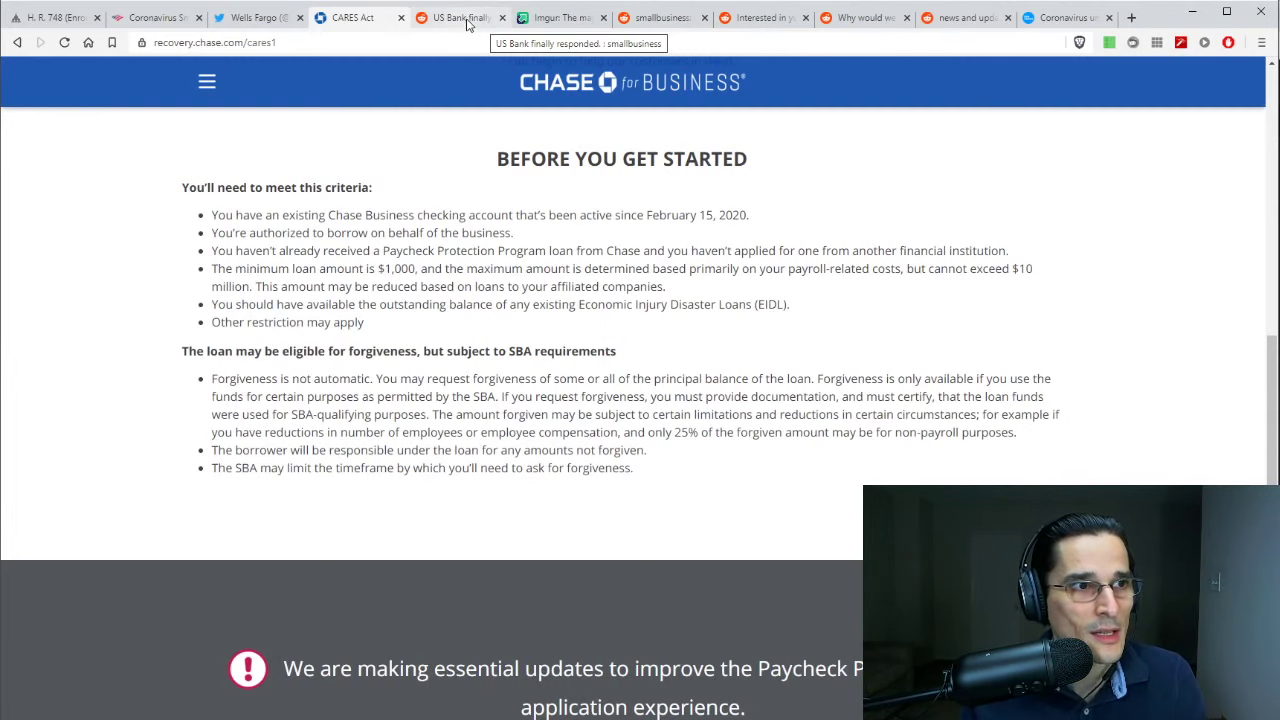
- Open the "US Bank finally responded." Reddit post and highlight its first paragraph about the US Bank contact sheet
left_click(466, 25)
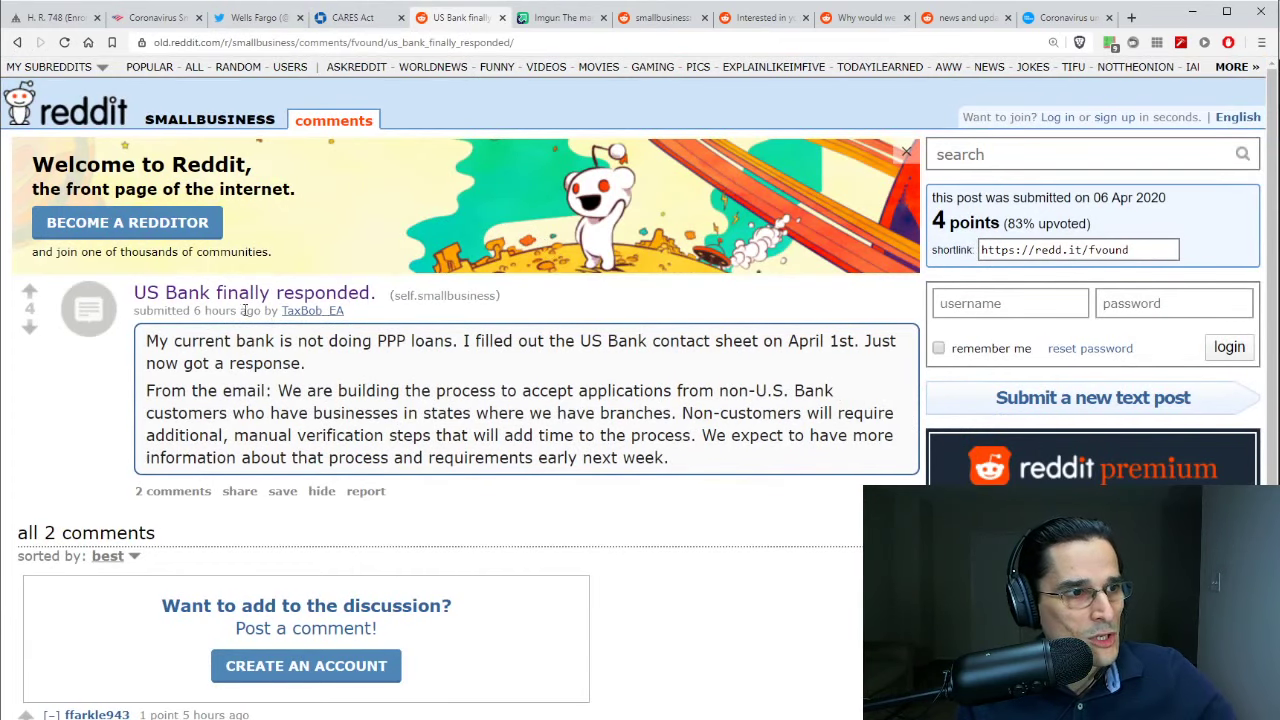
scroll(295, 305, "down", 2)
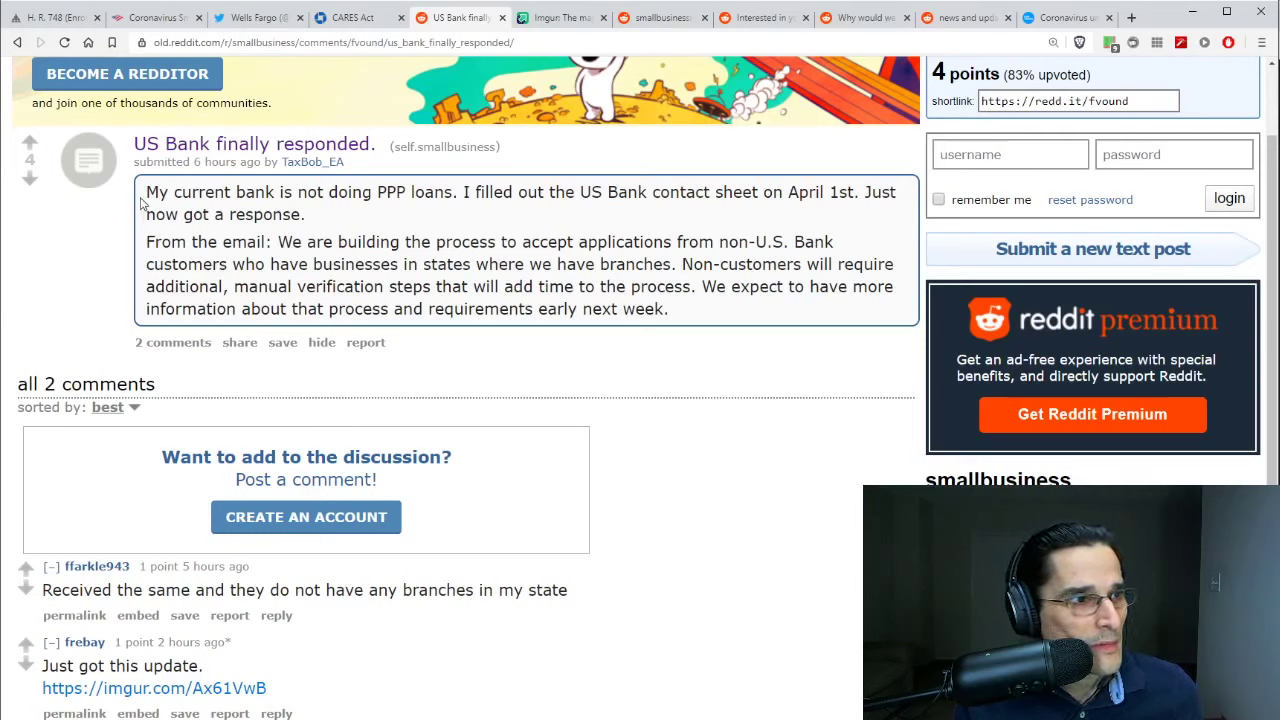
left_click_drag(147, 191, 380, 222)
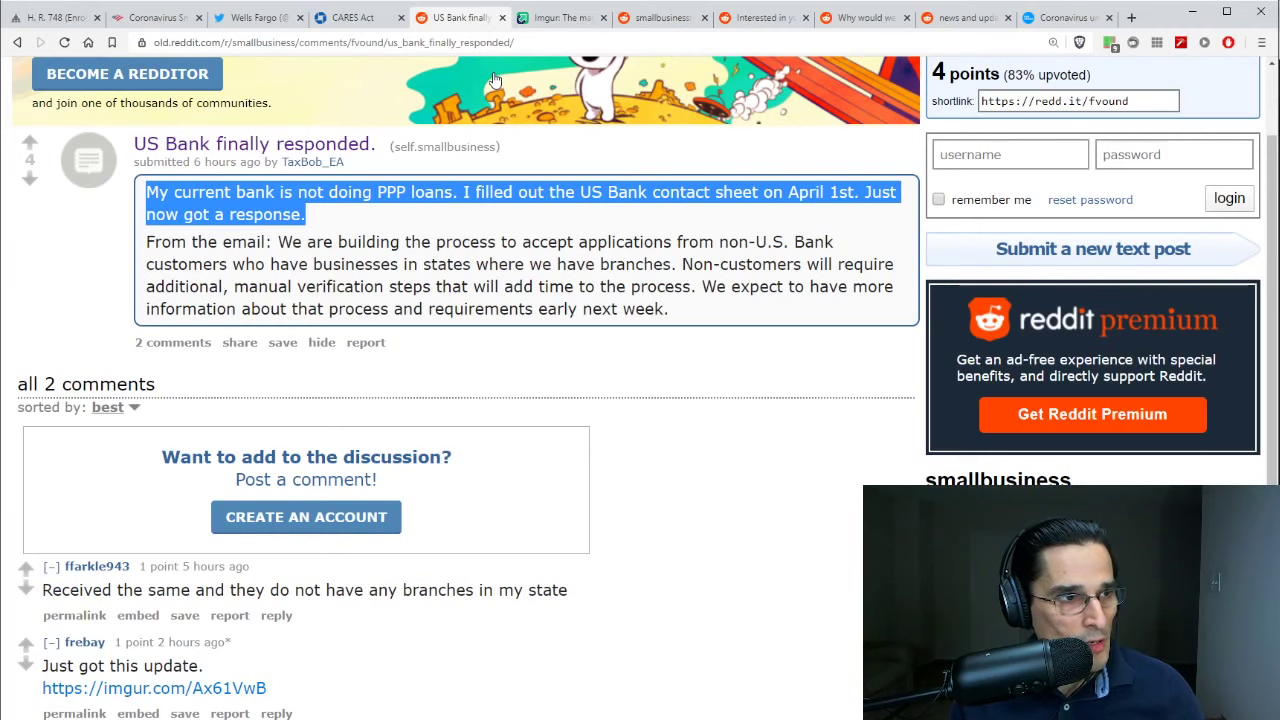
- Highlight the quoted US Bank email about non-customer applications and open the Imgur link in the comments
scroll(613, 259, "down", 1)
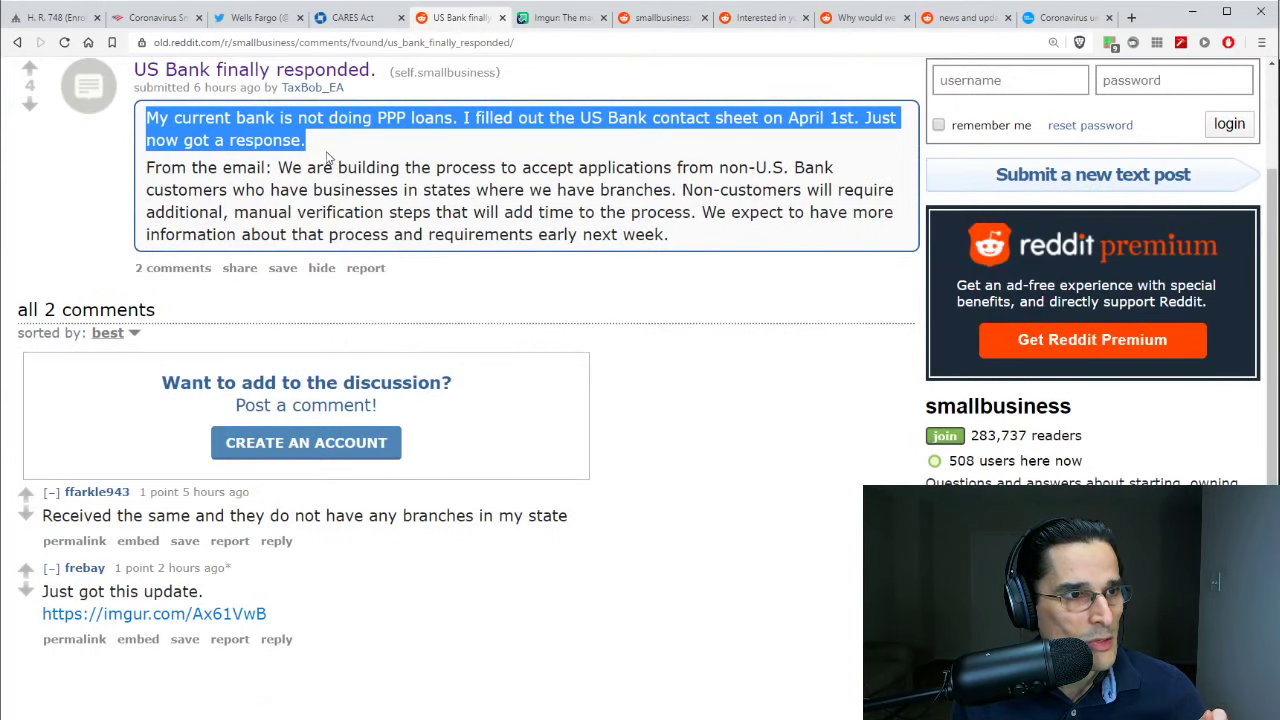
left_click_drag(278, 167, 786, 232)
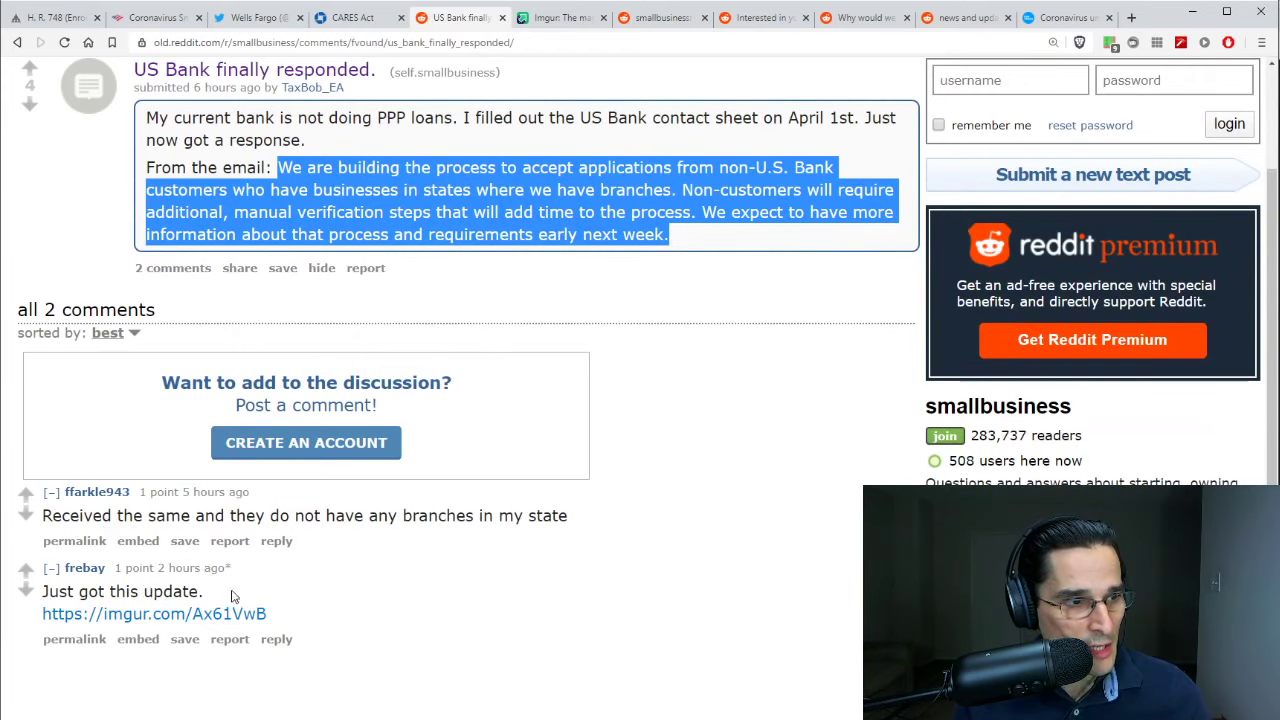
scroll(118, 392, "down", 2)
left_click(228, 395)
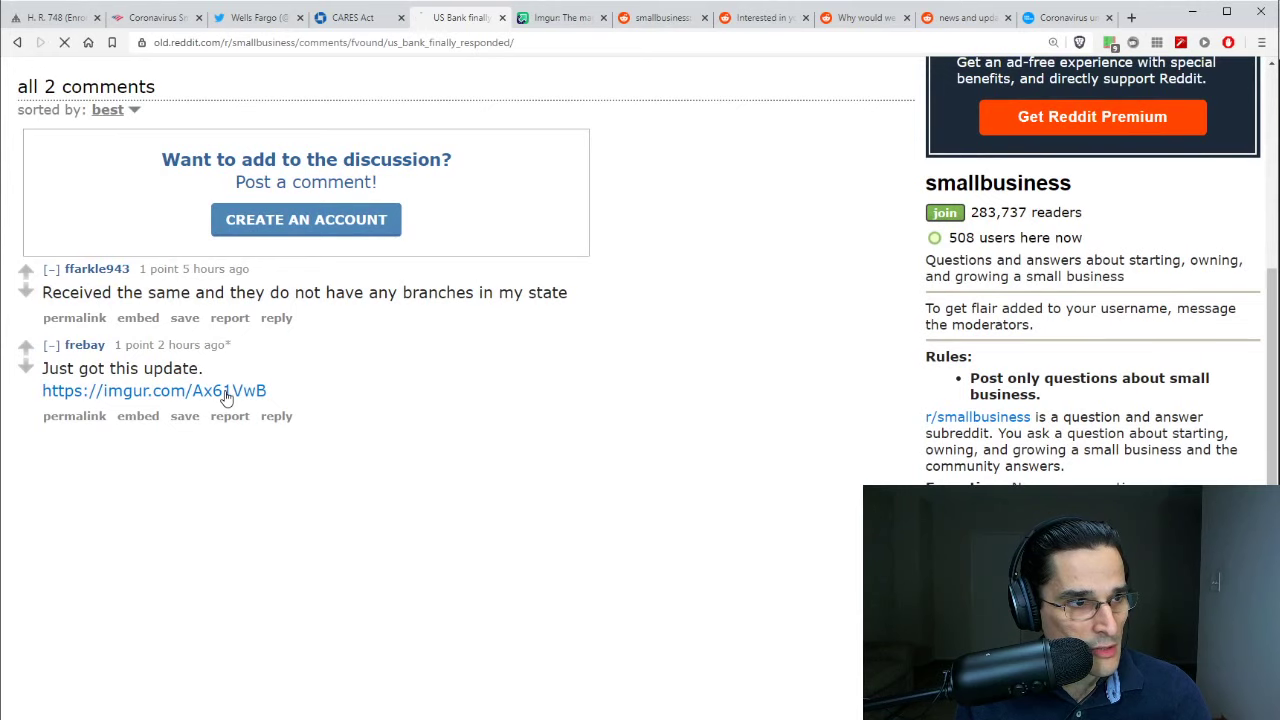
- Read through the US Bank letter's seven PPP process steps, from initial application and certification to disbursal
scroll(688, 348, "down", 1)
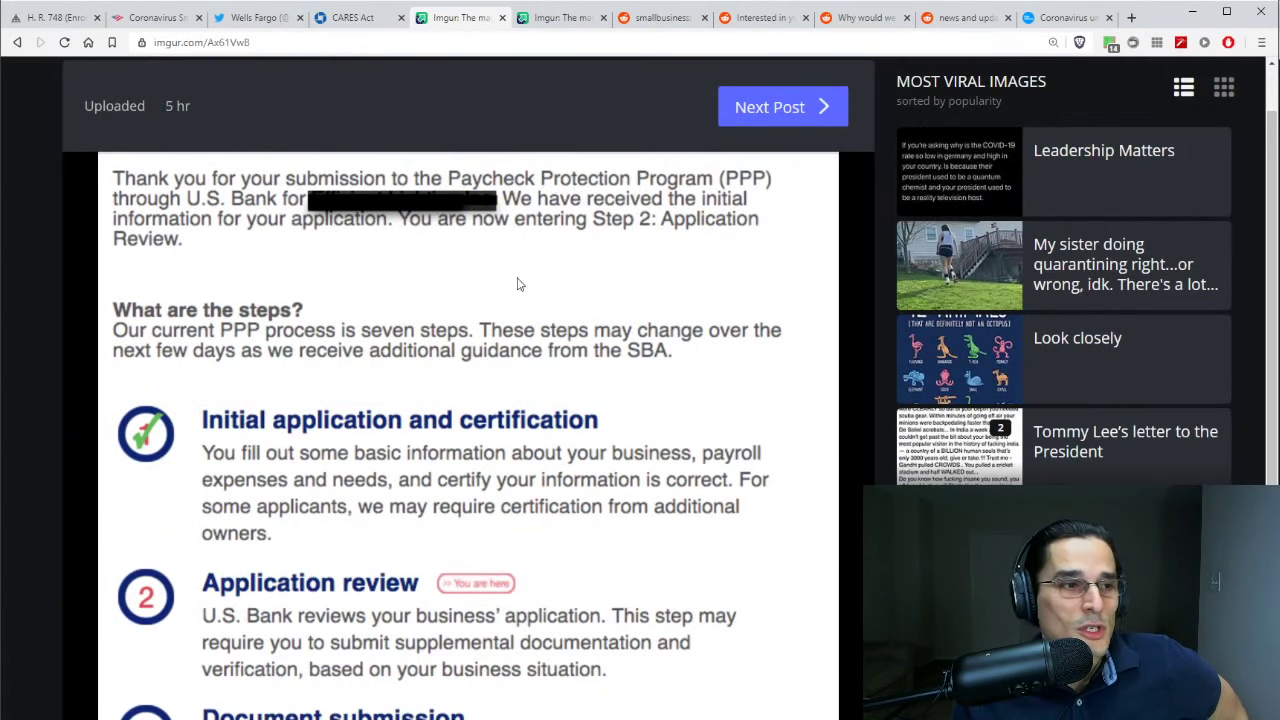
scroll(493, 405, "down", 3)
scroll(493, 405, "down", 3)
scroll(490, 400, "up", 7)
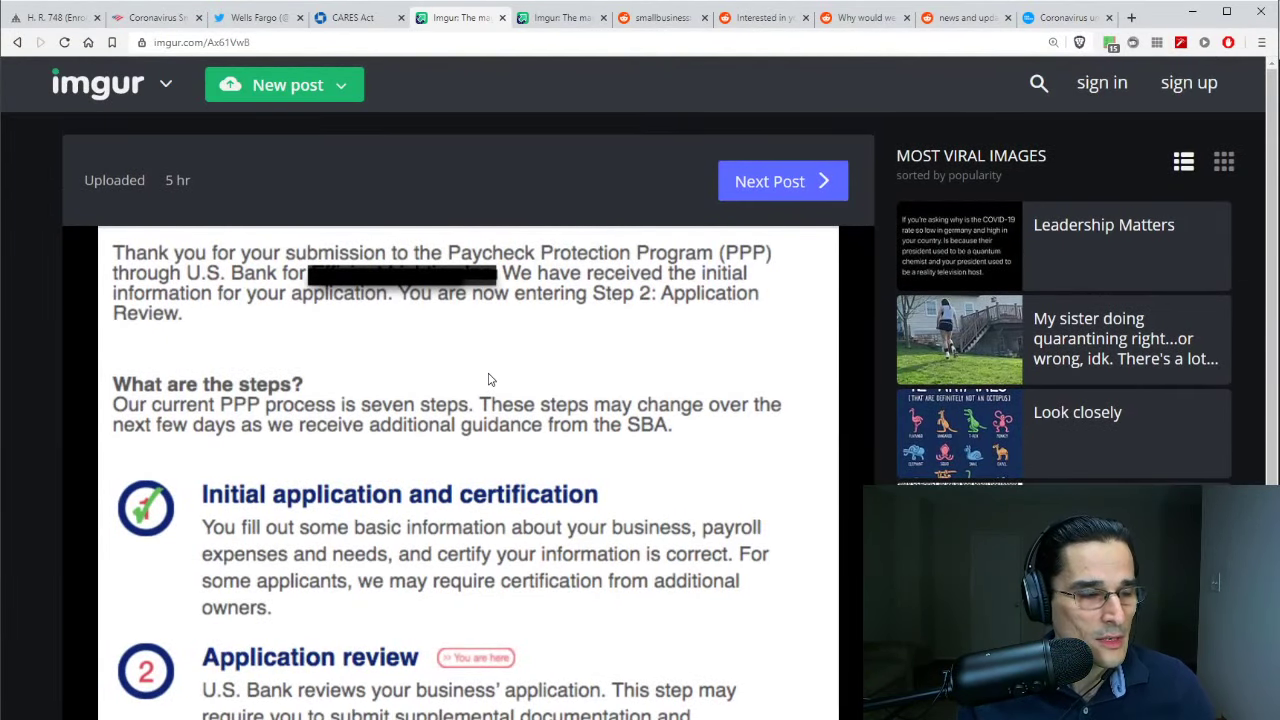
scroll(437, 377, "down", 1)
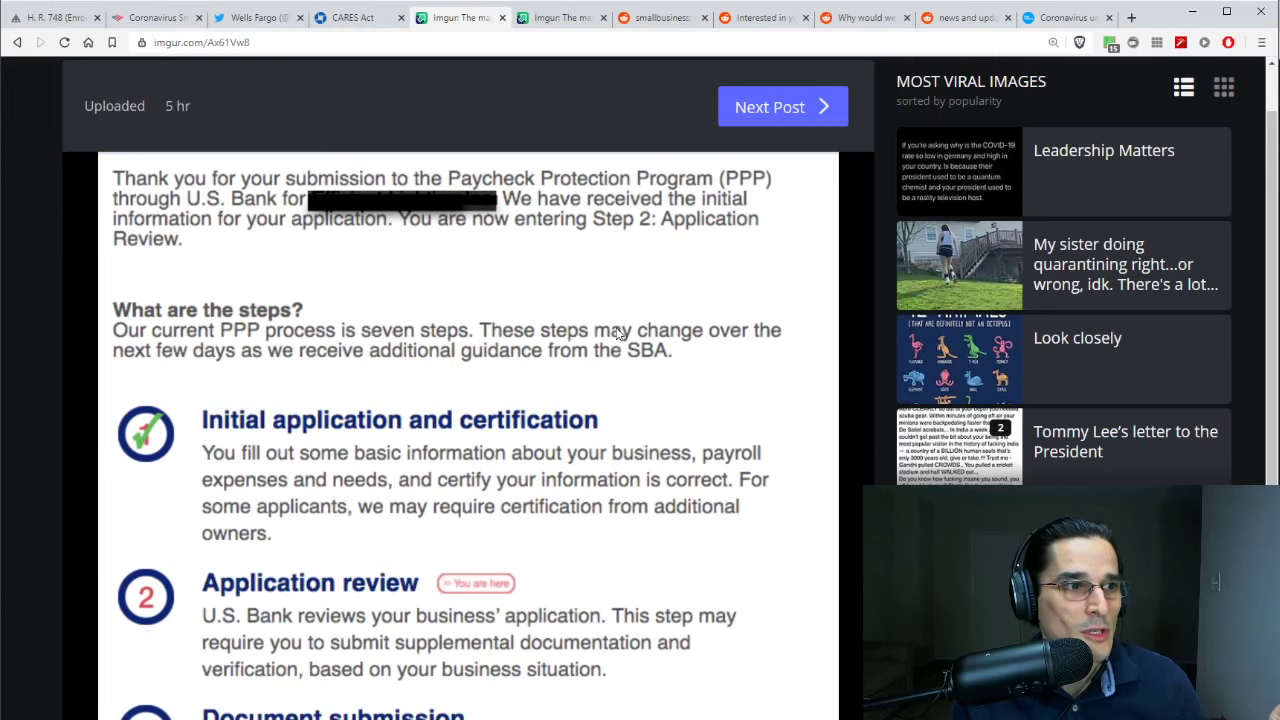
scroll(616, 331, "down", 2)
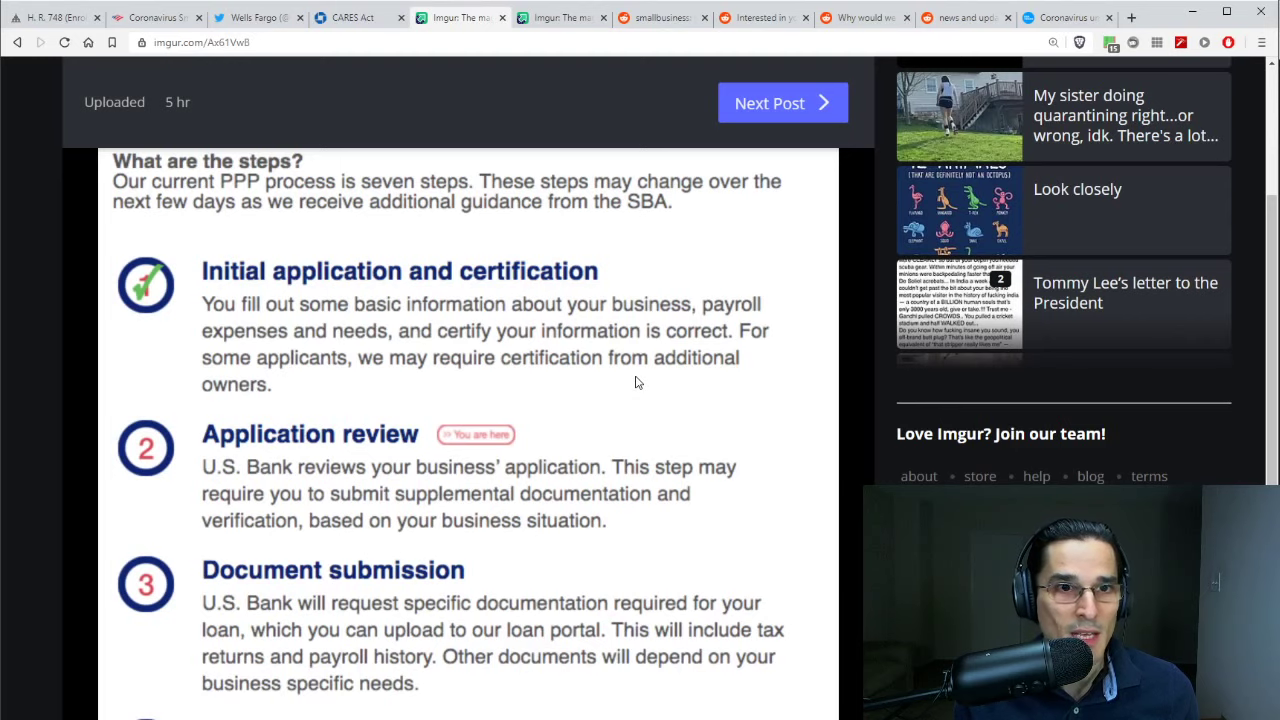
scroll(635, 382, "down", 1)
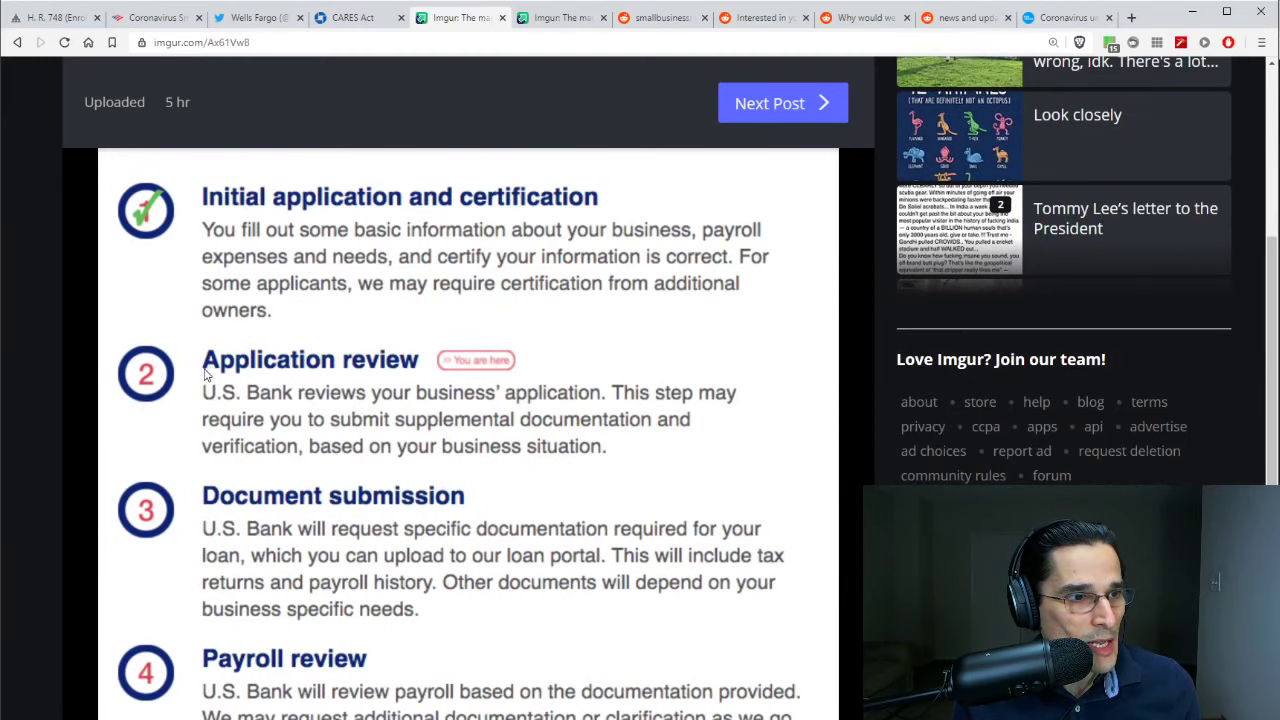
scroll(395, 370, "down", 1)
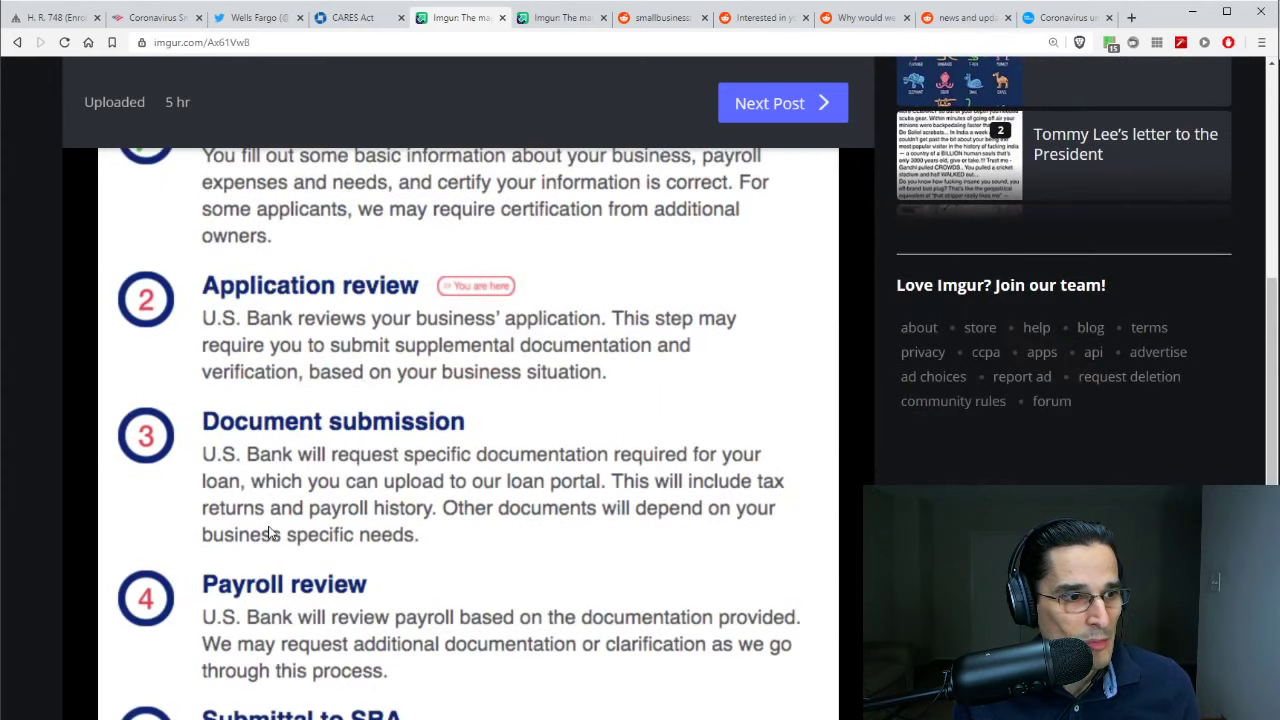
scroll(270, 520, "down", 2)
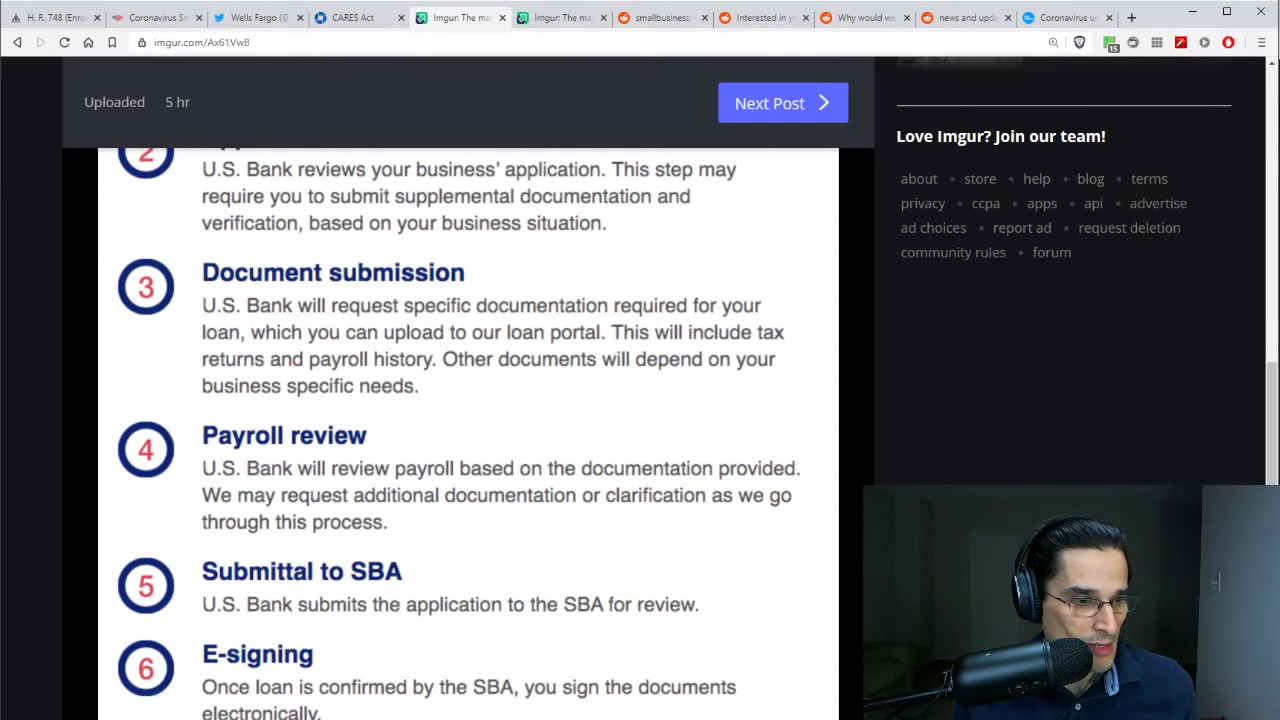
scroll(340, 562, "down", 2)
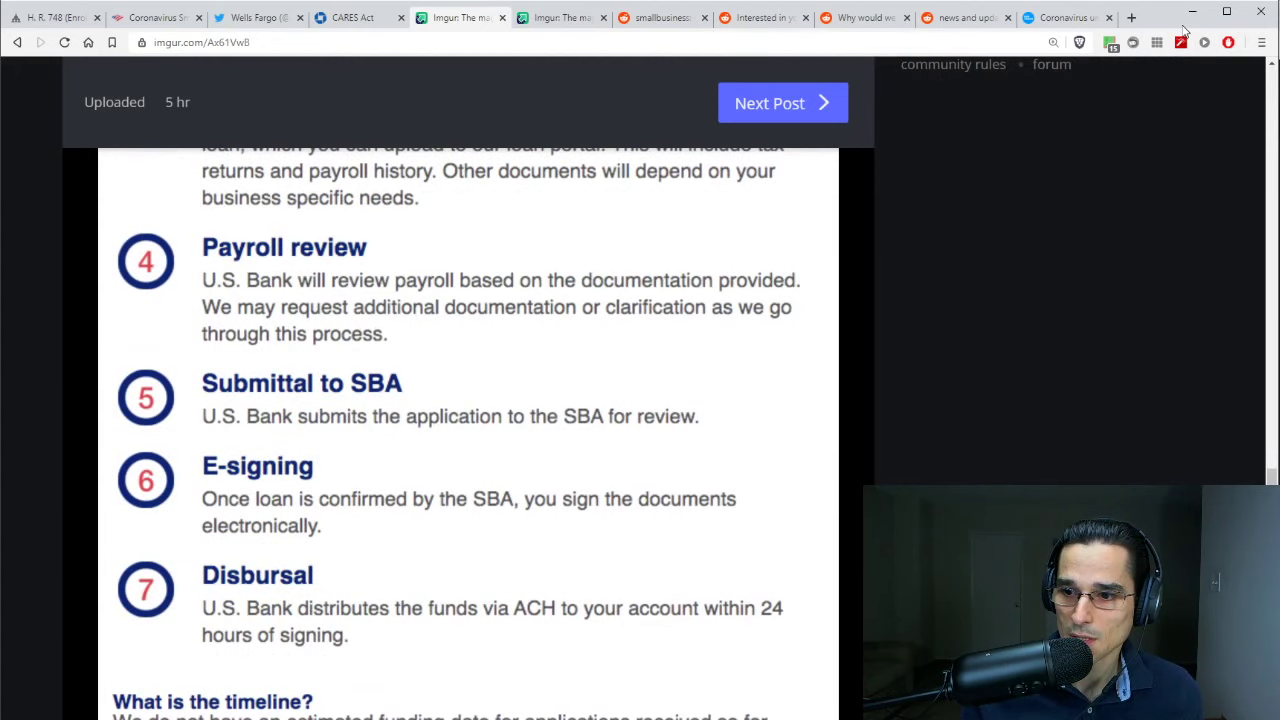
- Resize the browser window to read the letter's "What is the timeline?" section, and maximize the window again
left_click_drag(1186, 32, 360, 28)
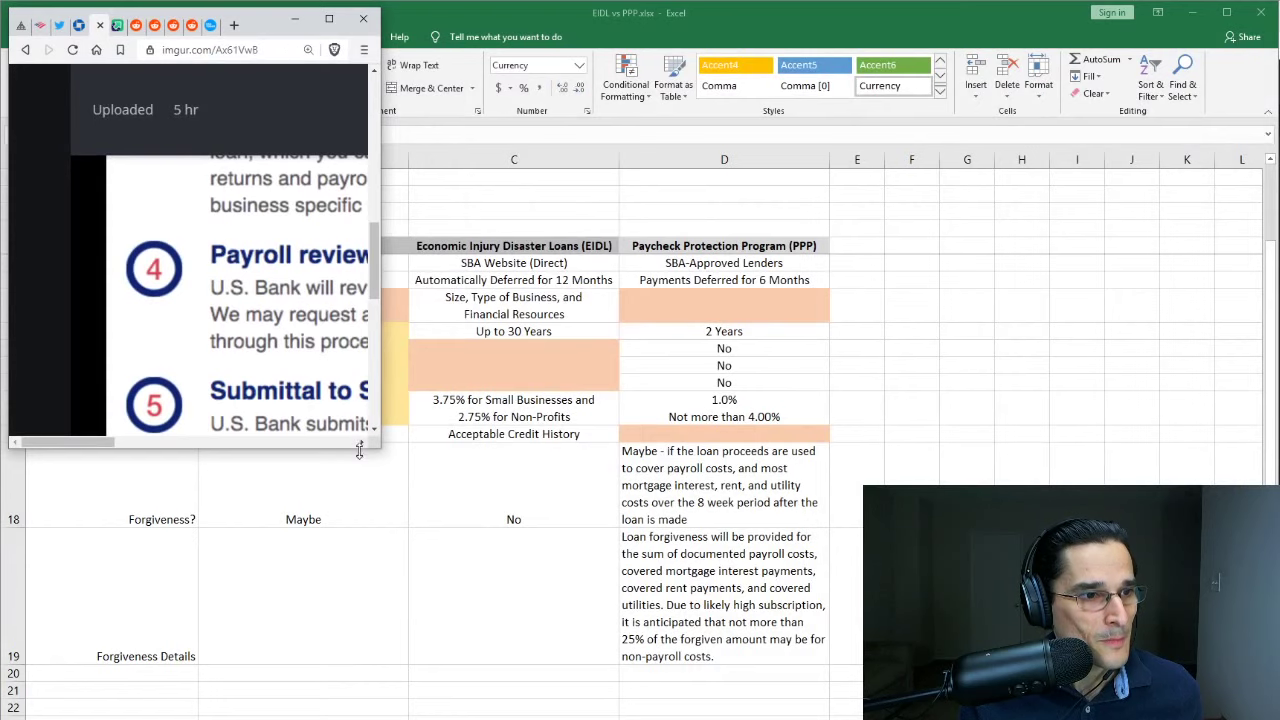
left_click_drag(376, 452, 1243, 716)
scroll(715, 300, "down", 1)
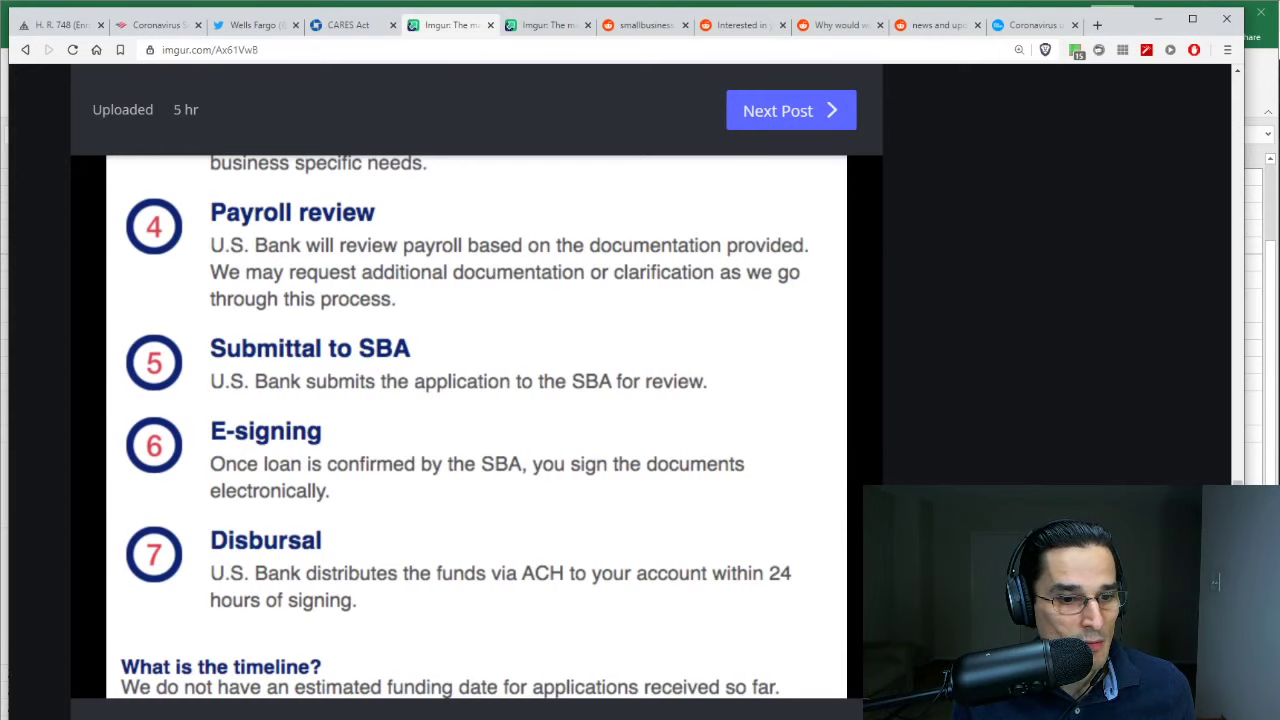
left_click_drag(837, 718, 837, 552)
scroll(723, 354, "down", 5)
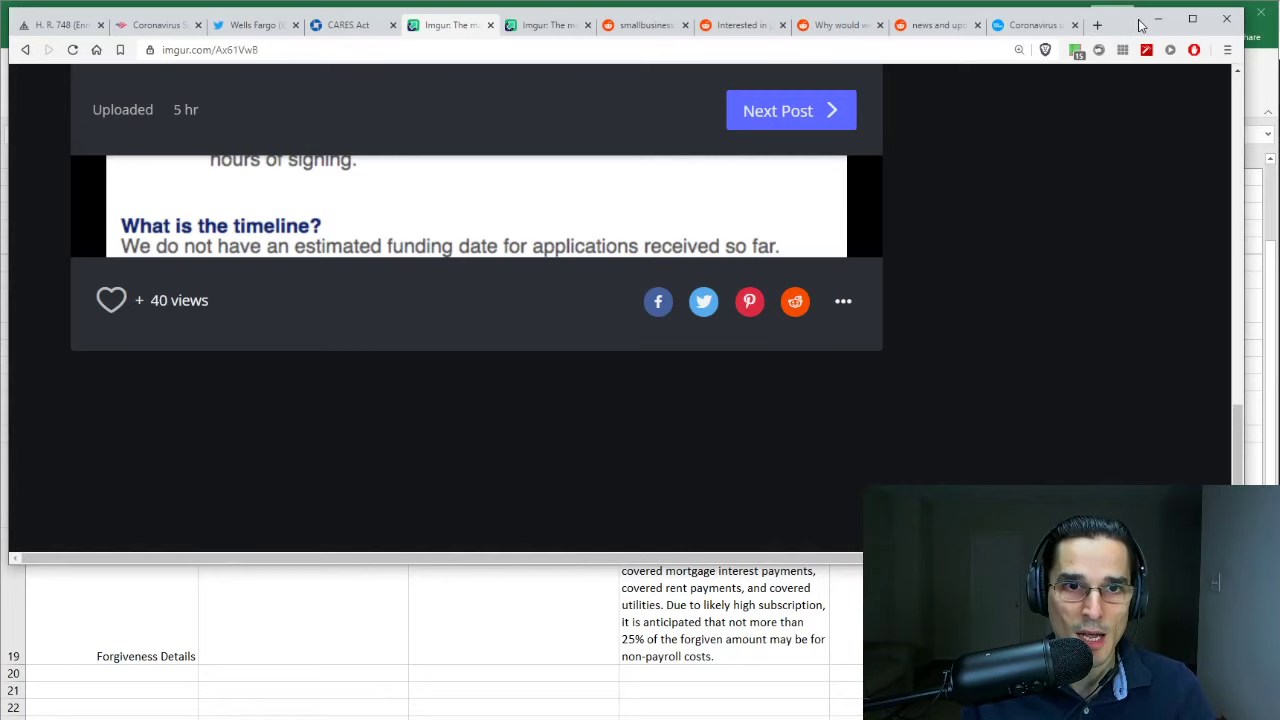
left_click_drag(1141, 24, 700, 2)
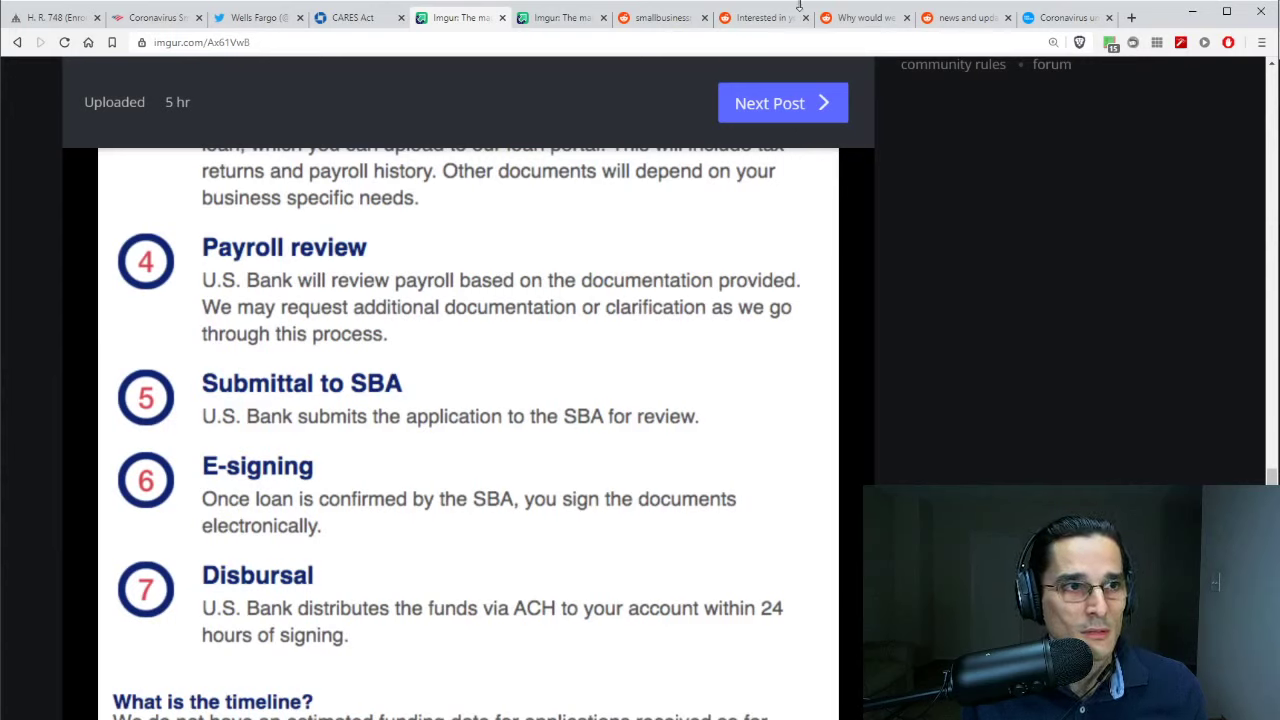
- Go past the duplicate Imgur page to the r/smallbusiness subreddit and skim its hot posts
left_click(563, 18)
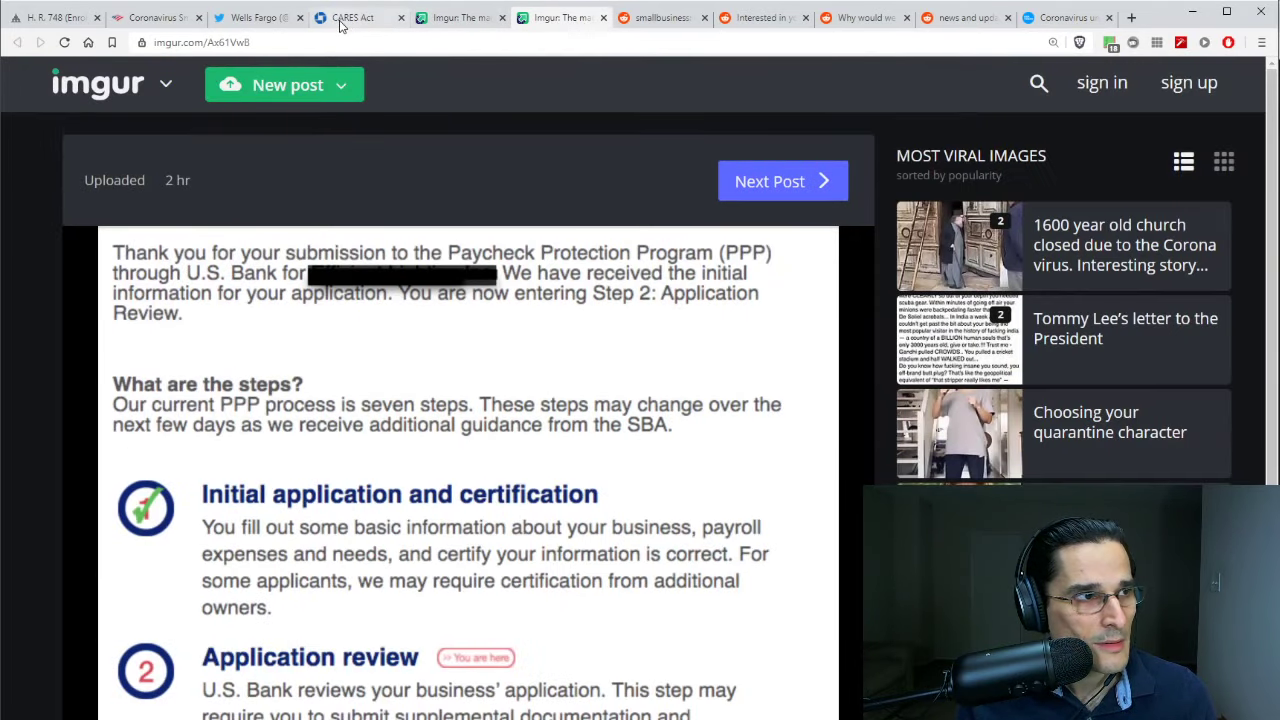
left_click(642, 20)
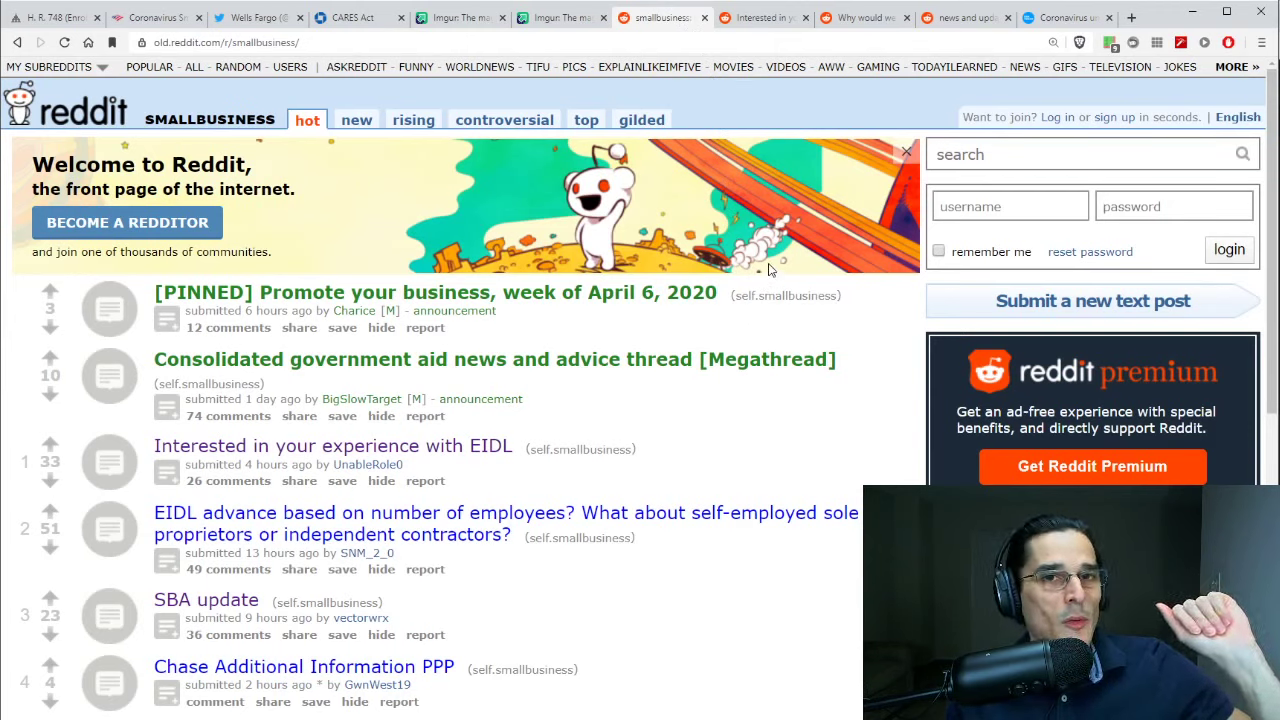
scroll(773, 267, "down", 9)
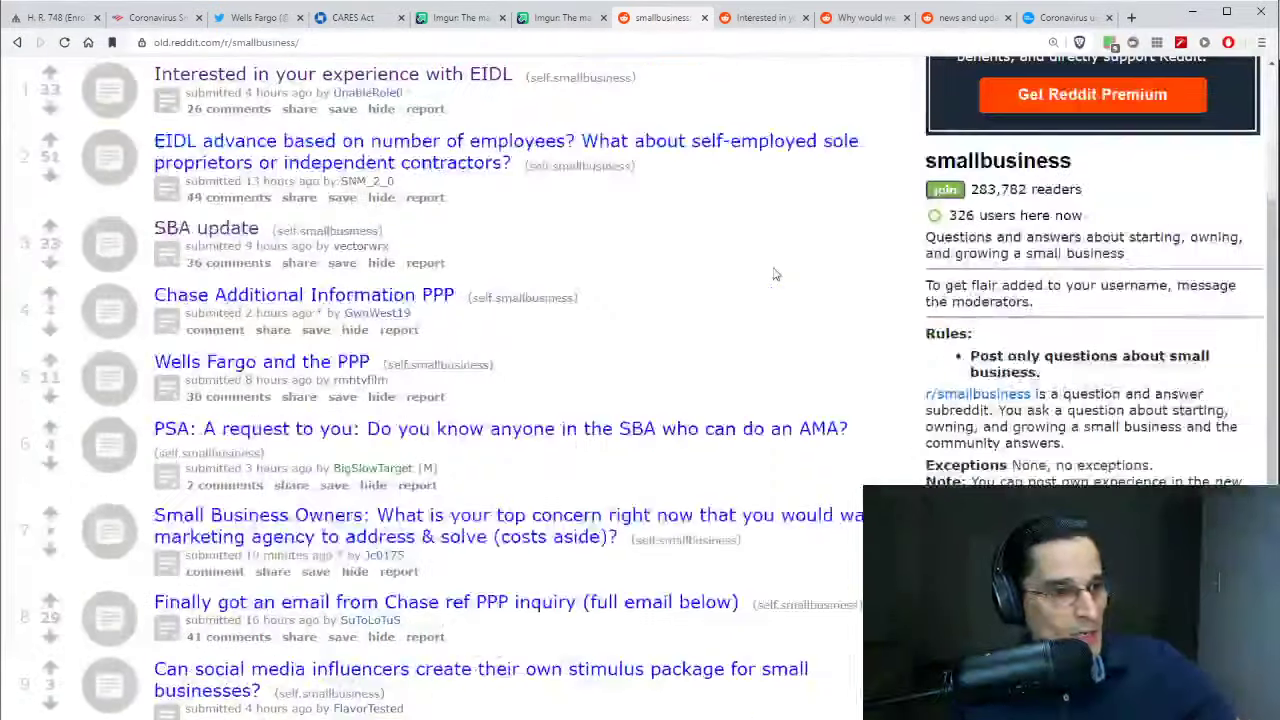
scroll(773, 277, "up", 6)
scroll(773, 277, "up", 3)
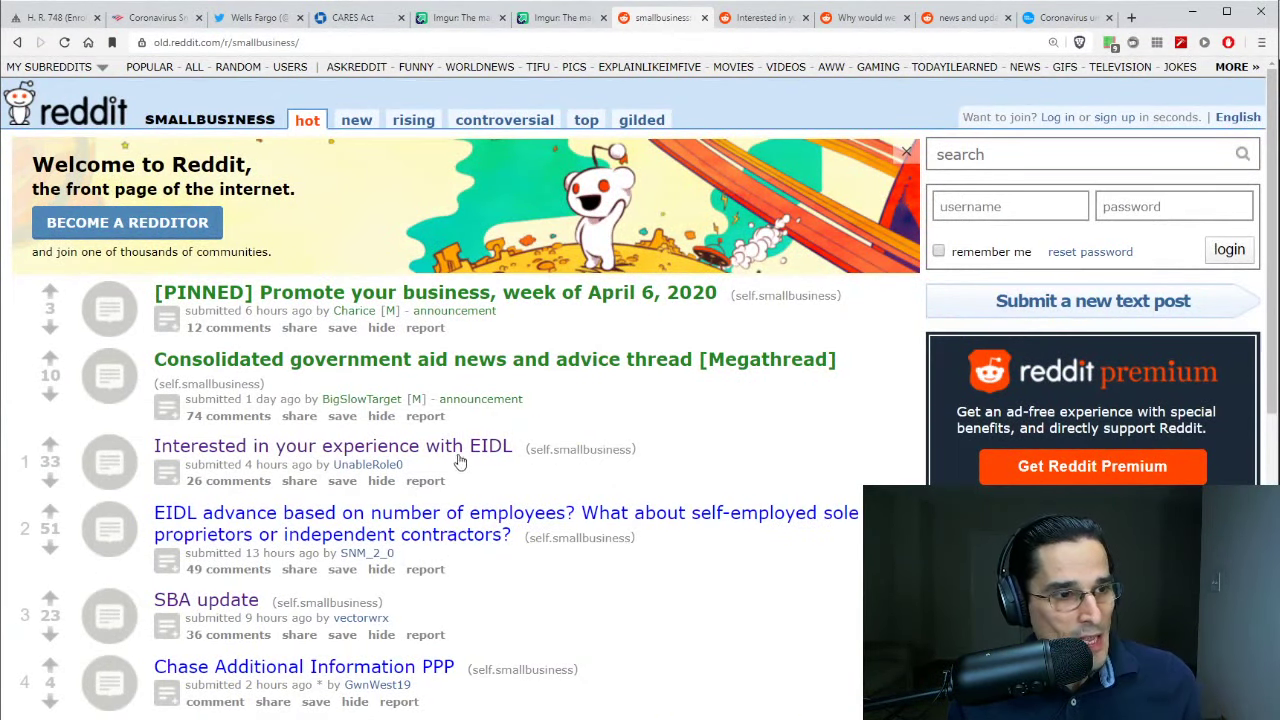
- Open the "Interested in your experience with EIDL" post and highlight the reporter's sentences about the SBA, the loan and its advance
left_click(745, 22)
scroll(515, 325, "down", 1)
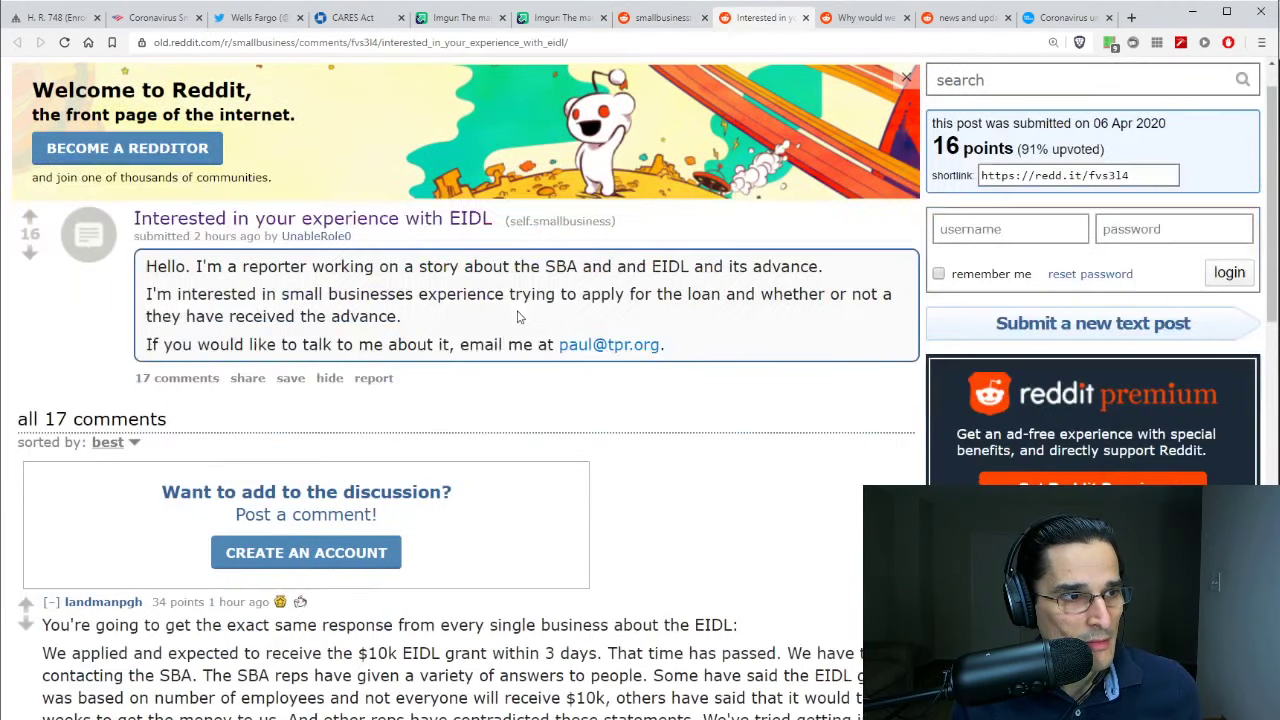
scroll(518, 317, "down", 1)
left_click_drag(196, 192, 577, 244)
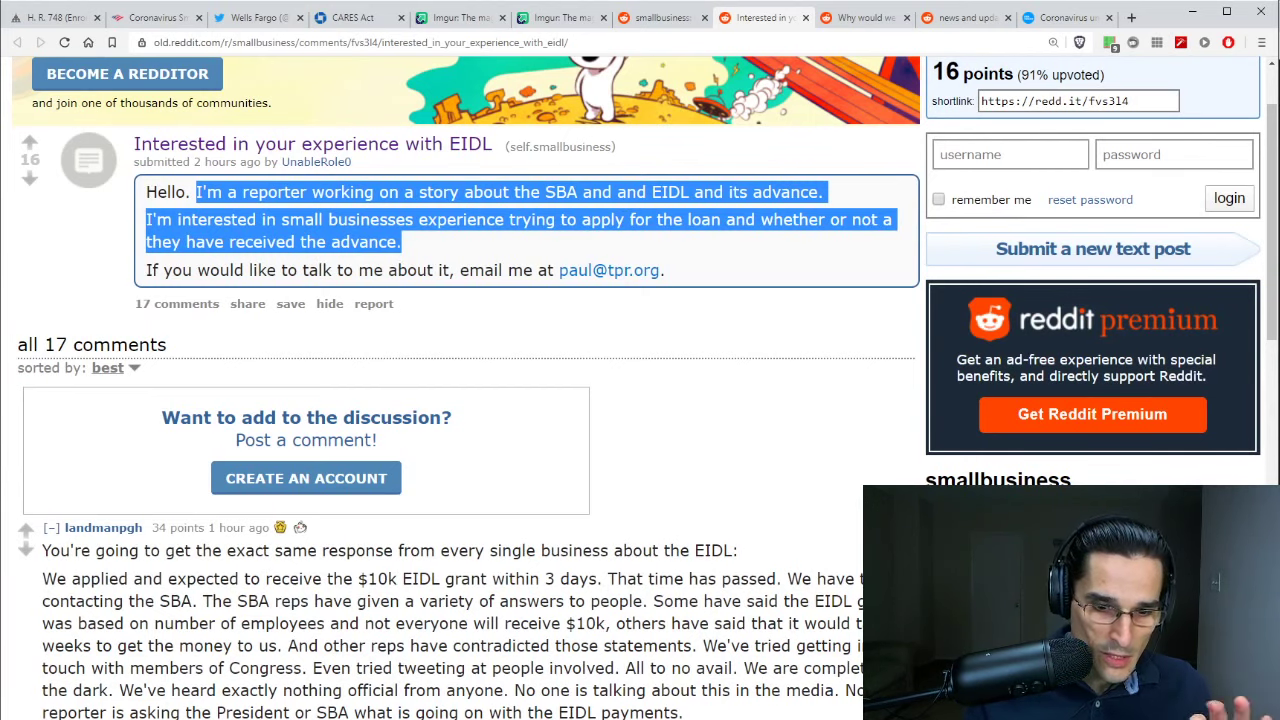
- Switch to the EIDL vs PPP workbook in Excel, select the EIDL grant and loan column headings, and return to the Reddit post
key("alt+Tab")
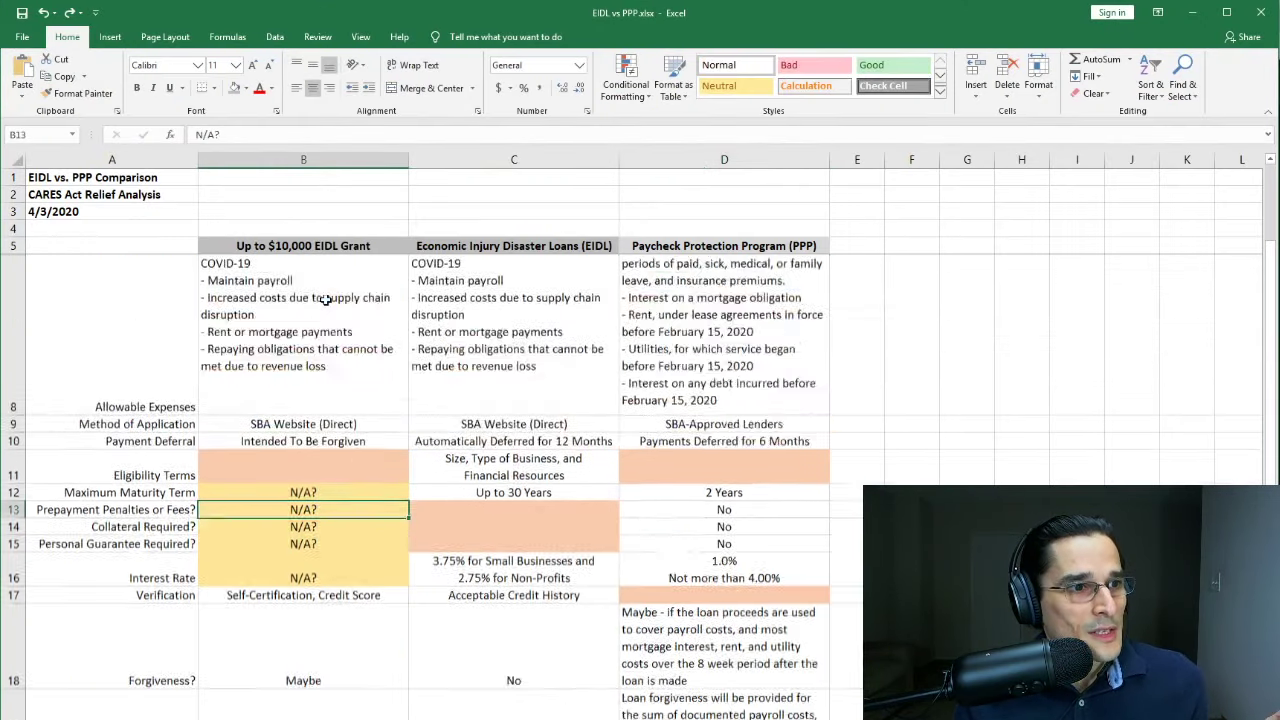
left_click_drag(315, 248, 533, 252)
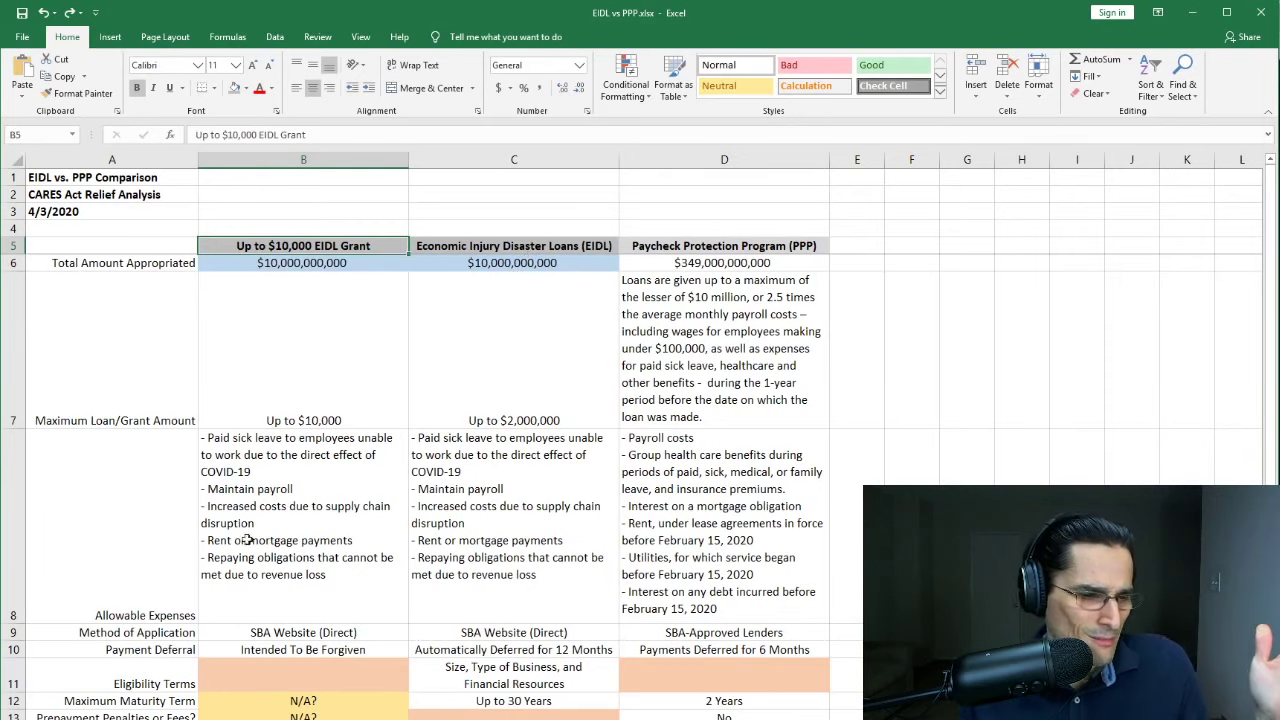
key("alt+Tab")
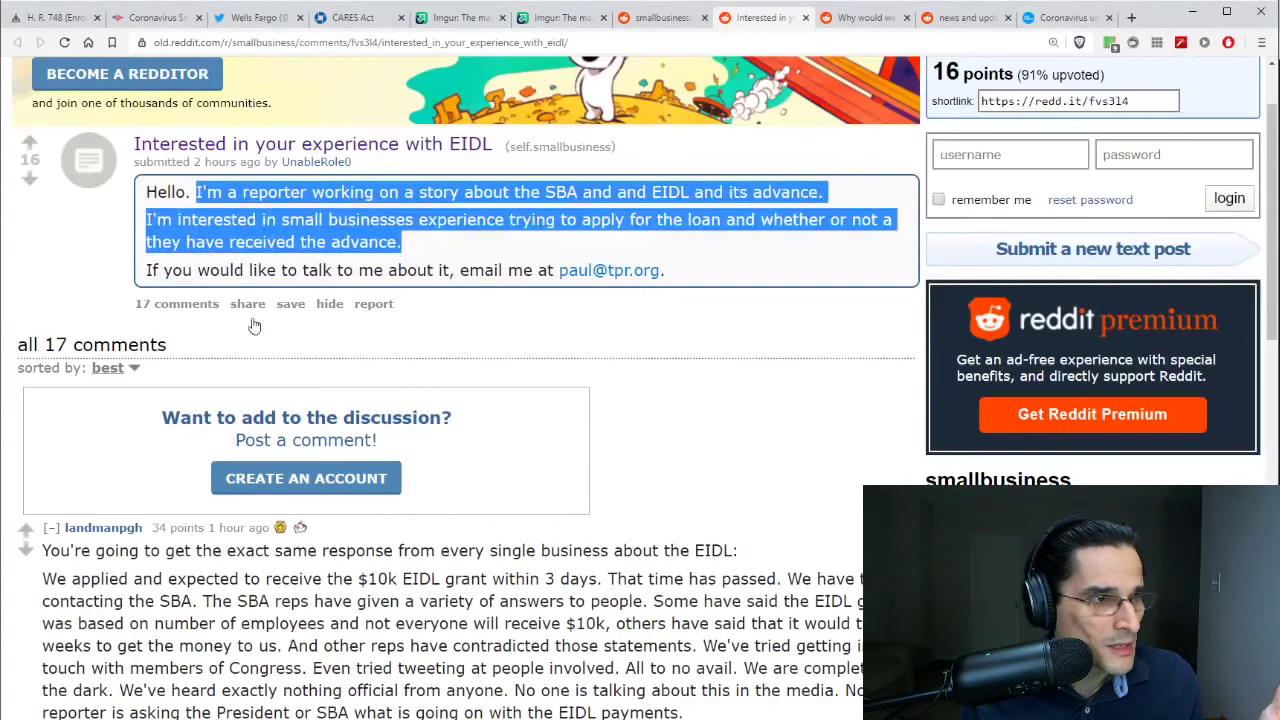
- Search the H.R. 748 bill text for "3 days" and highlight the Emergency Grant heading and the clause on the advance's payment deadline
left_click(62, 20)
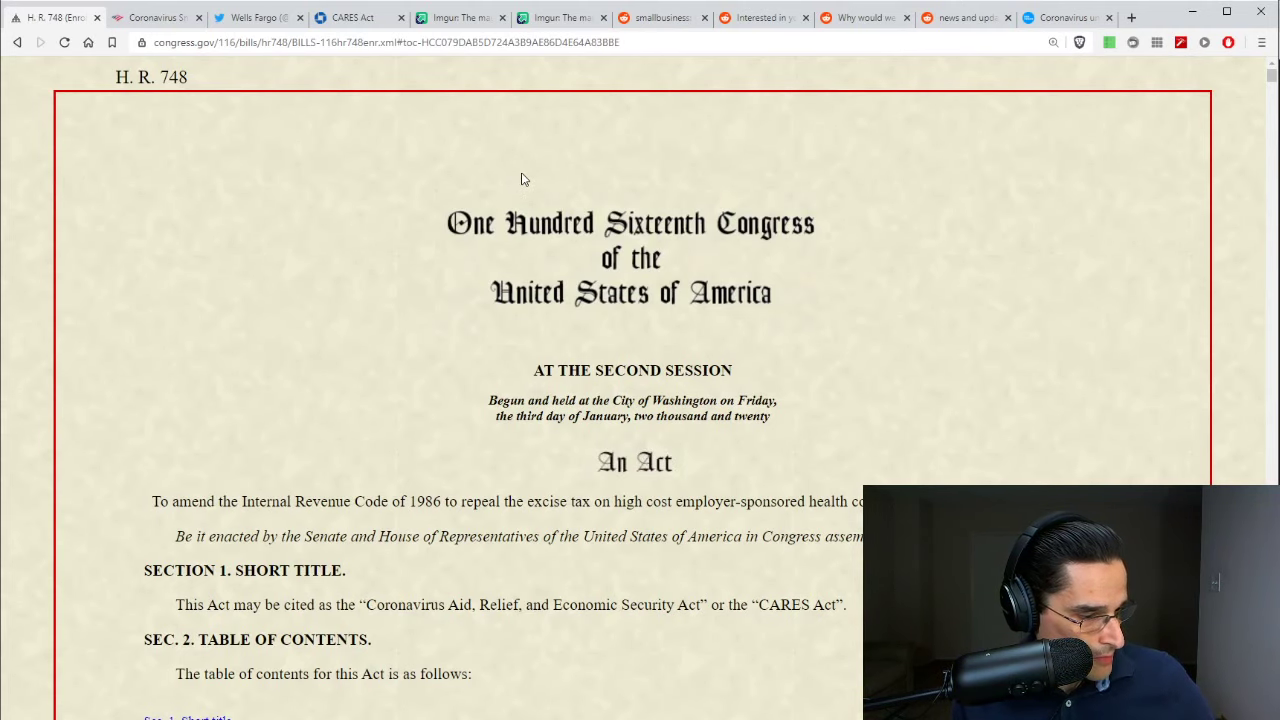
key("ctrl+f")
type("3 days")
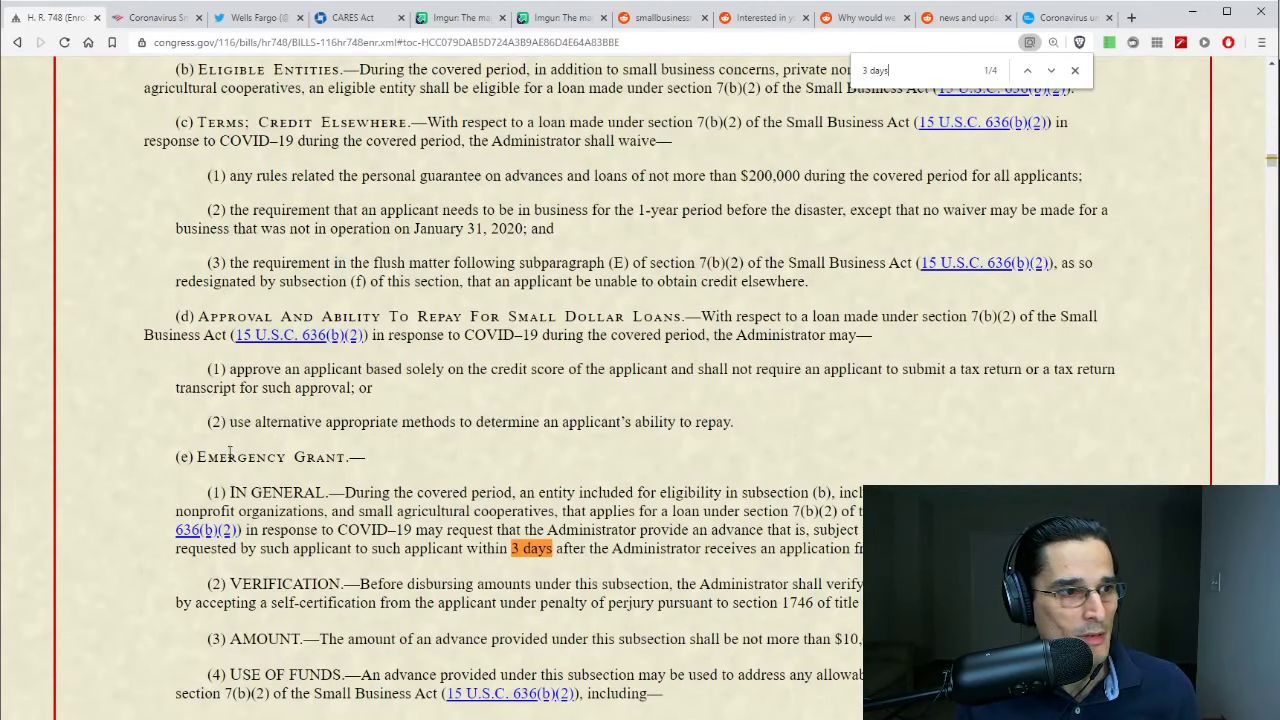
scroll(296, 283, "down", 3)
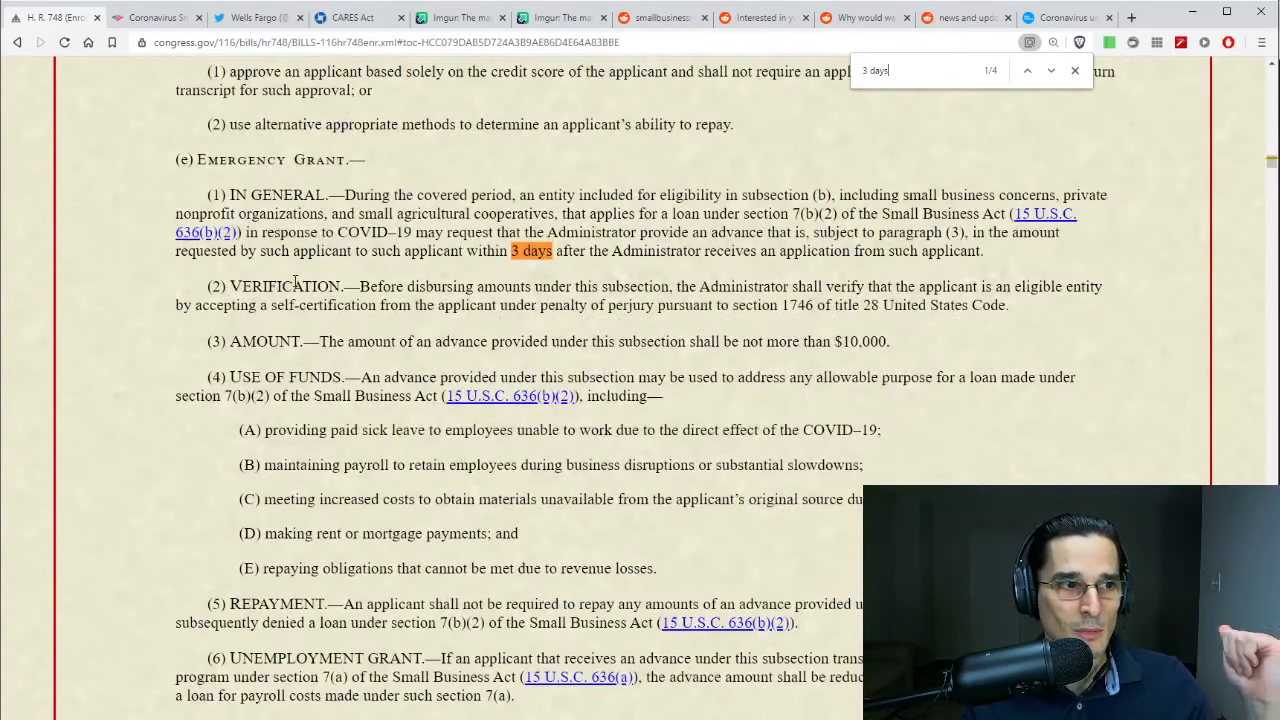
left_click_drag(198, 161, 357, 175)
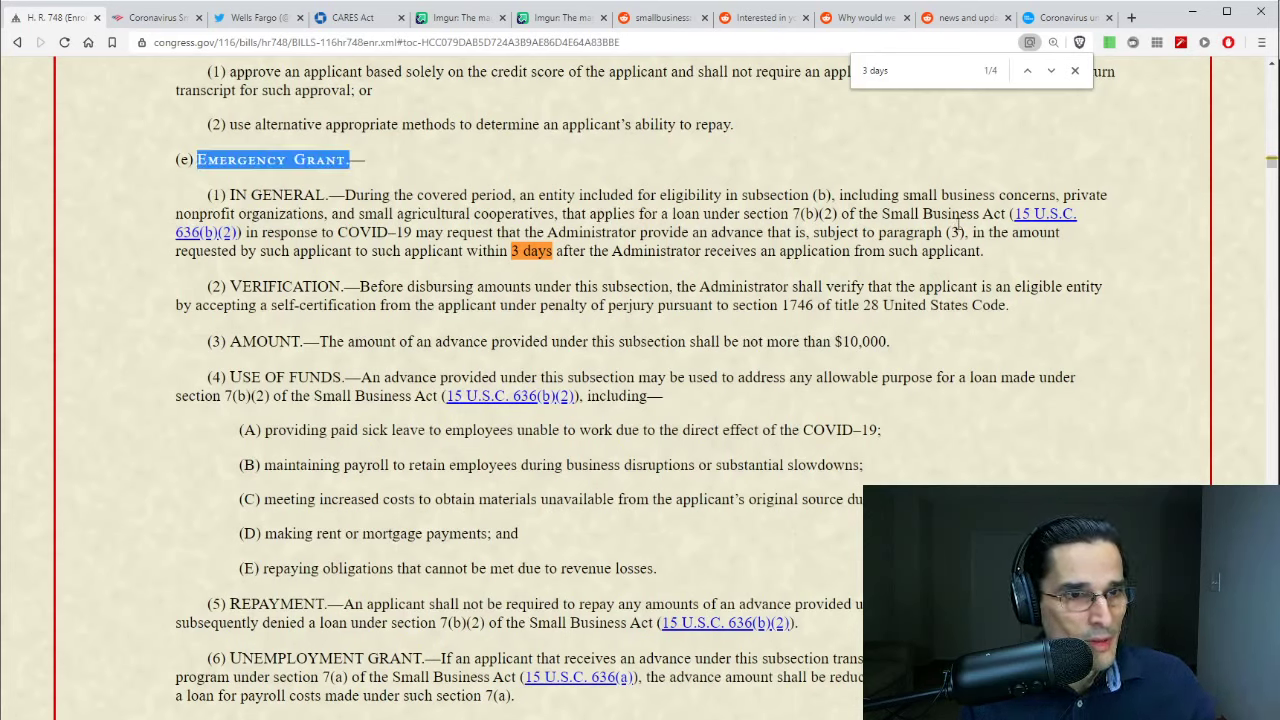
left_click_drag(966, 236, 1006, 256)
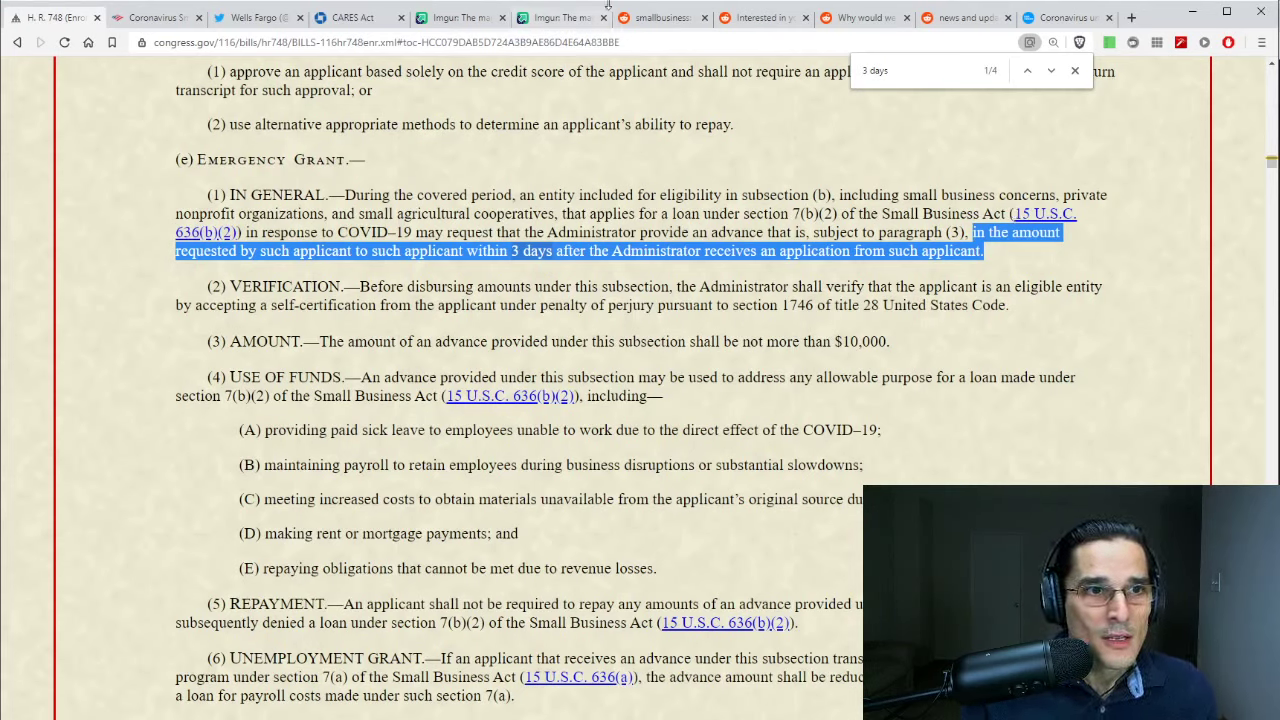
- Return to the EIDL experience post and highlight the first comment's opening line and its paragraph about the $10k grant
left_click(768, 24)
left_click(706, 352)
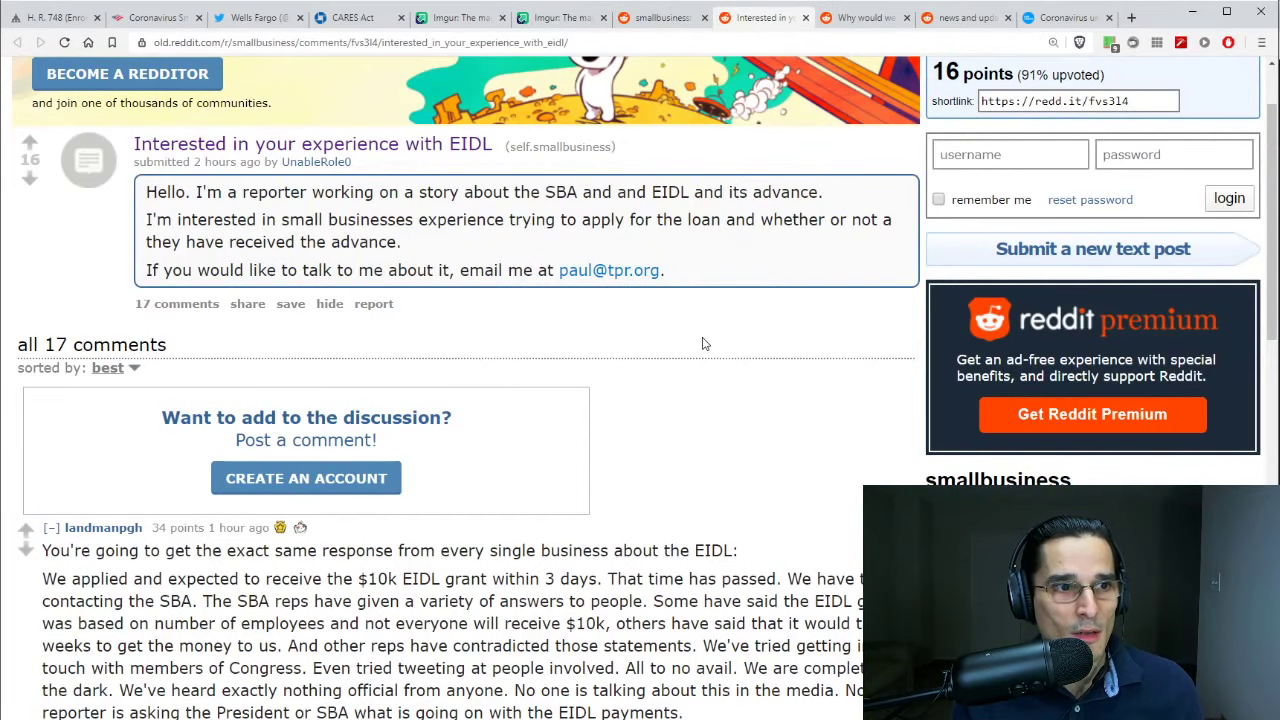
scroll(702, 344, "down", 3)
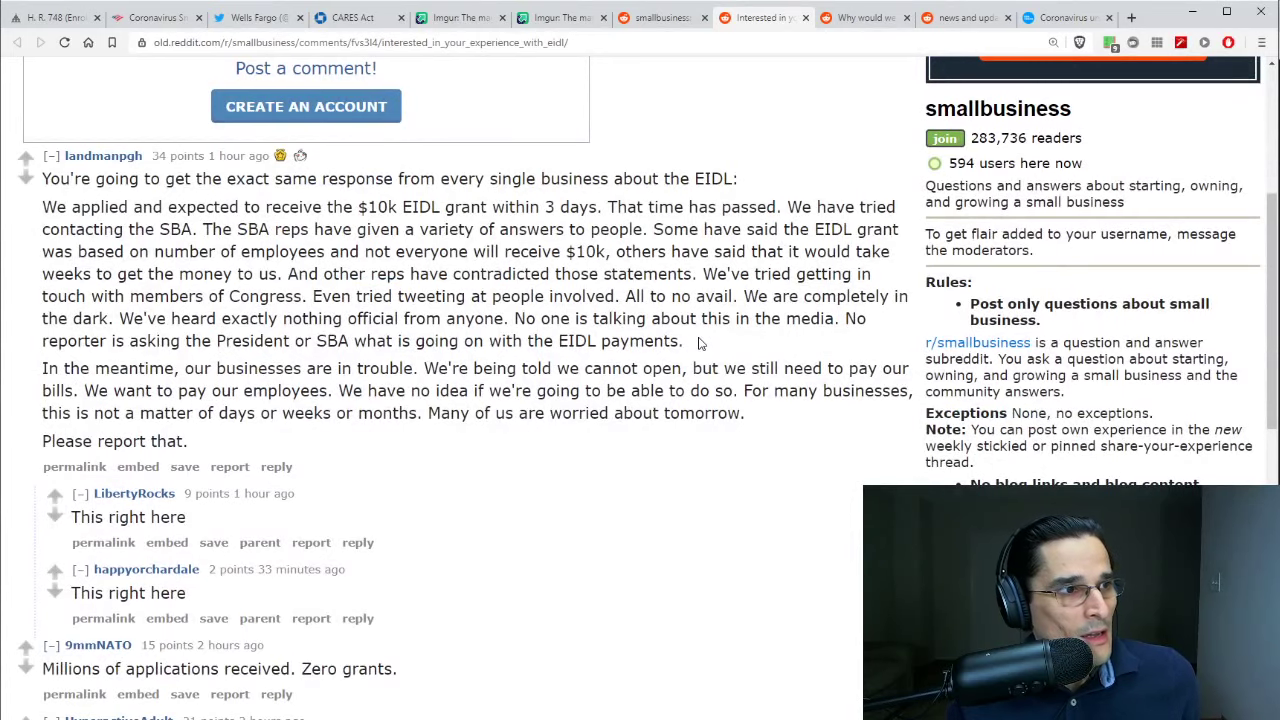
scroll(700, 343, "down", 1)
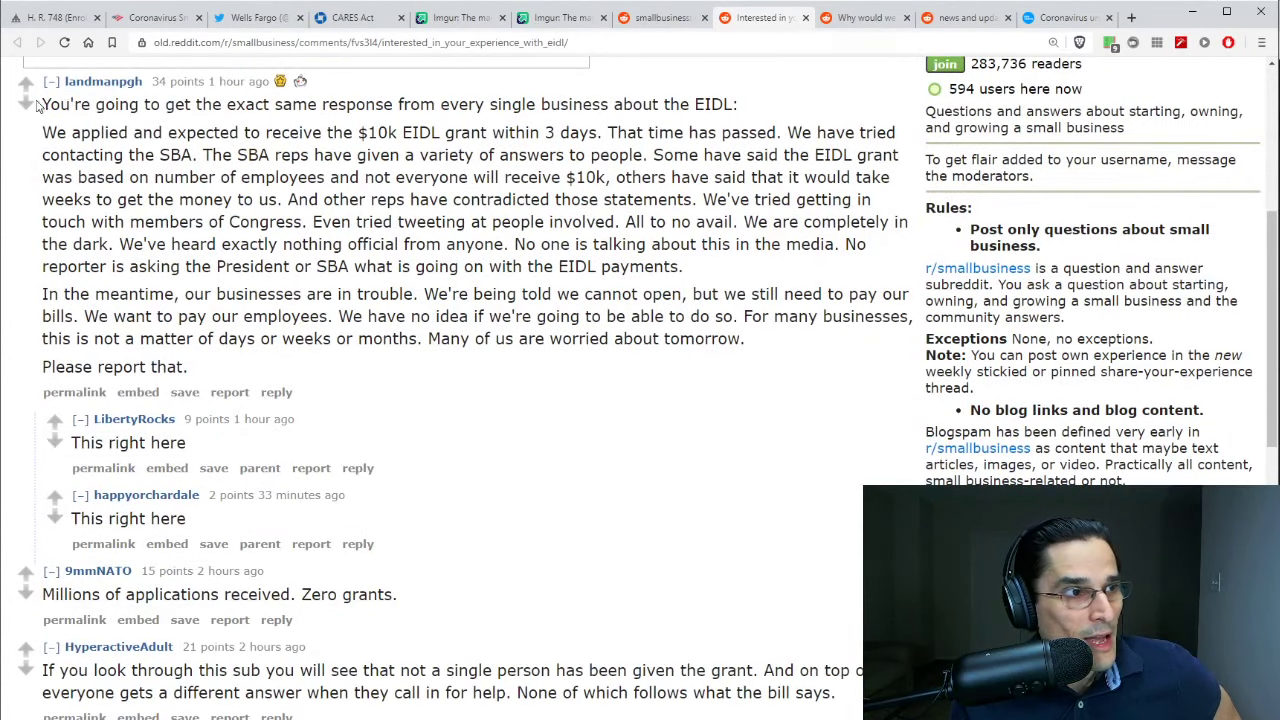
left_click_drag(44, 104, 786, 266)
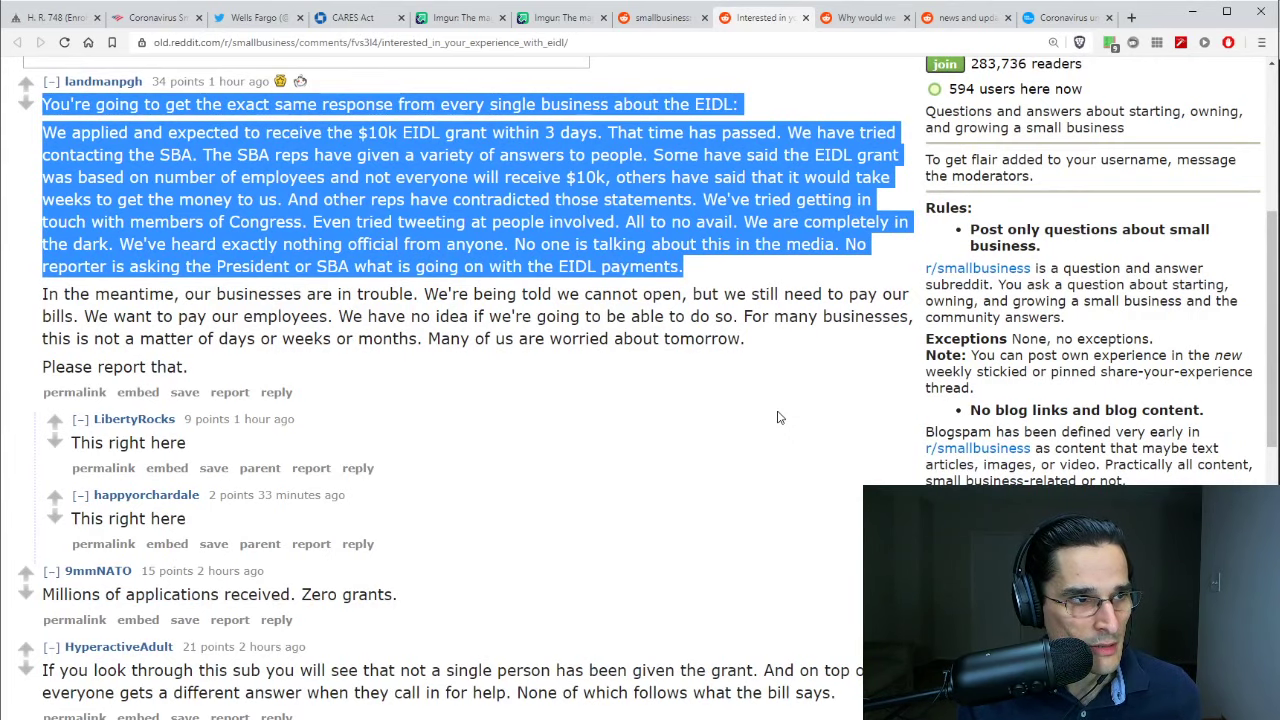
- Highlight the same comment's "In the meantime, our businesses are in trouble" paragraph and look over the replies
left_click_drag(40, 294, 762, 345)
scroll(772, 438, "down", 2)
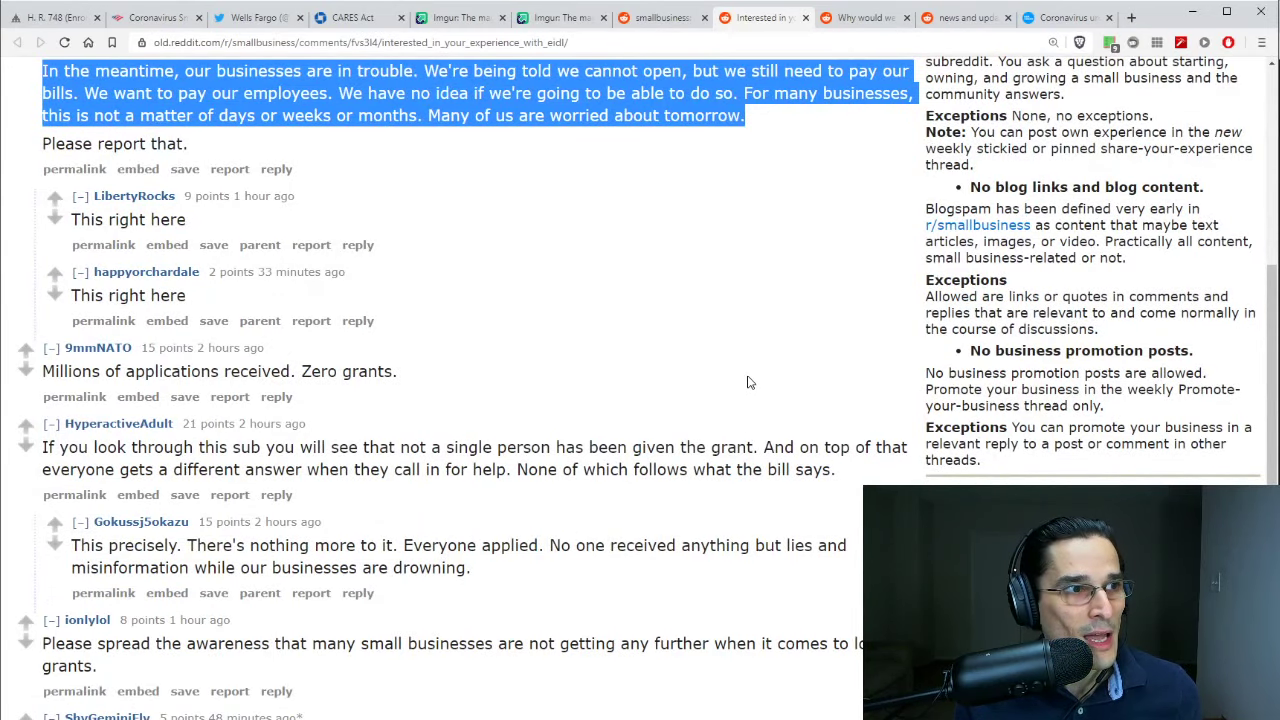
scroll(728, 373, "up", 1)
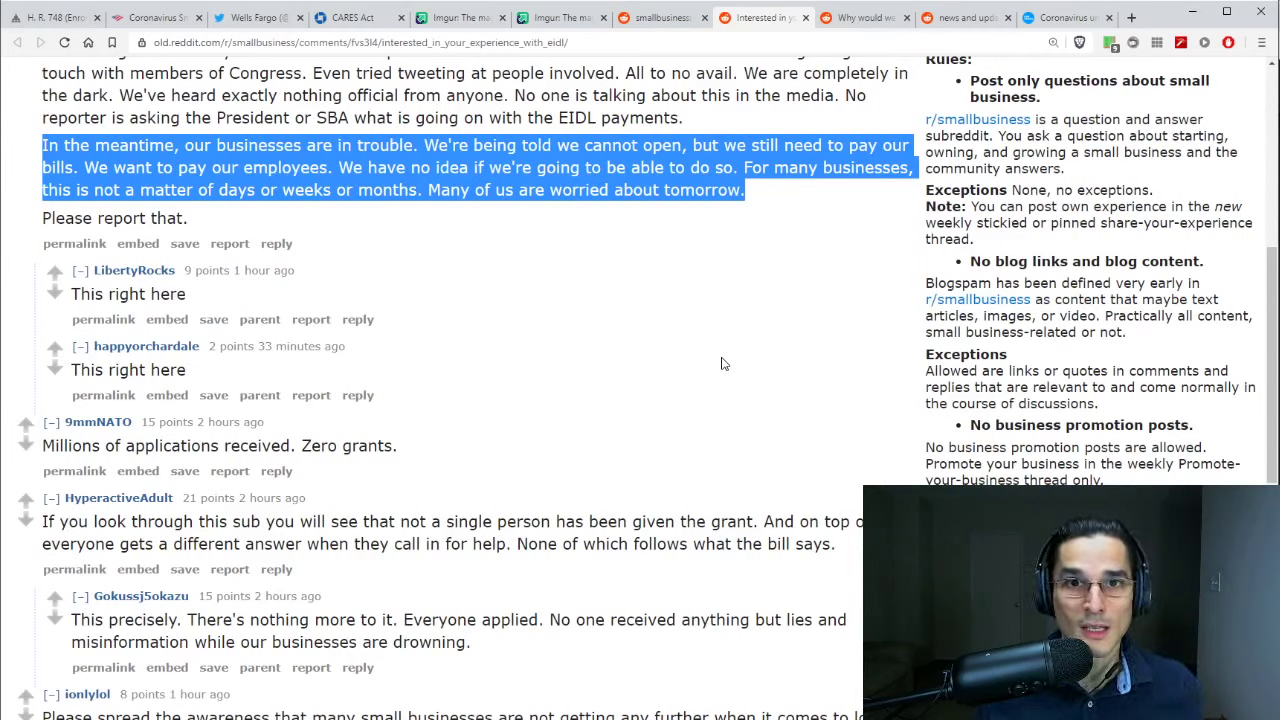
- Highlight the first comment's author name and its sentence "No one is talking about this in the media."
scroll(660, 322, "up", 2)
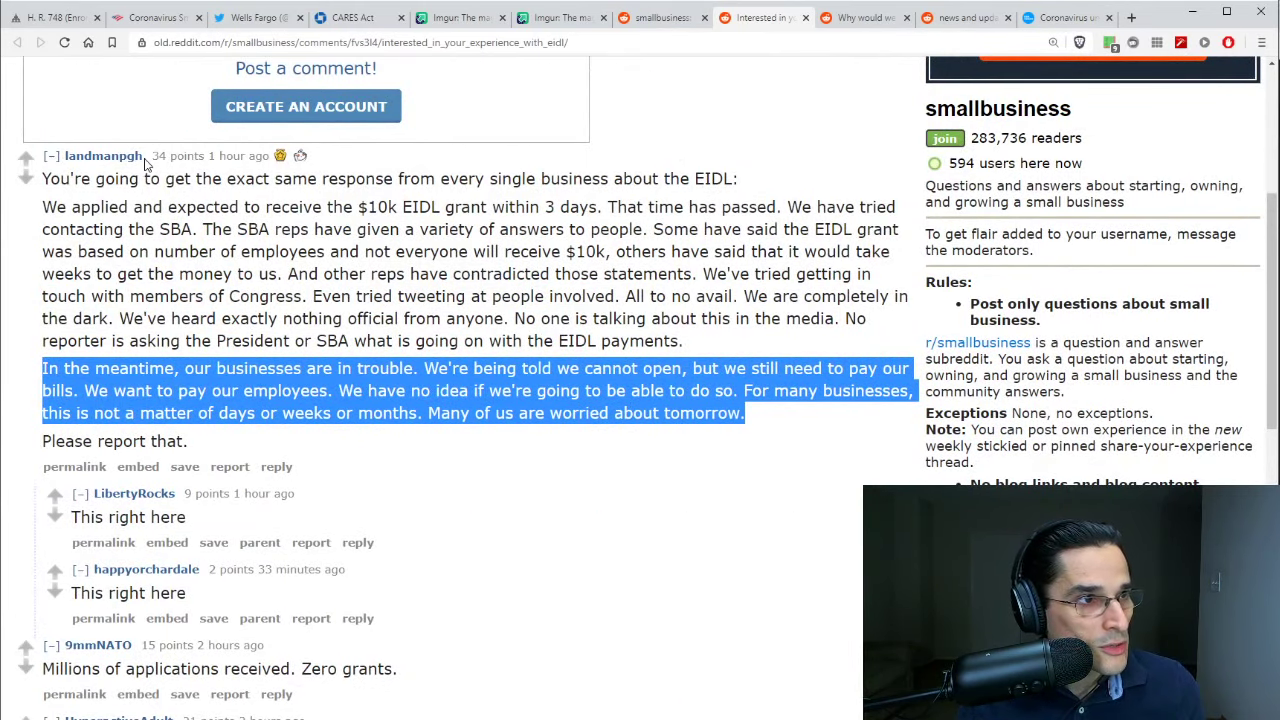
left_click_drag(146, 158, 64, 157)
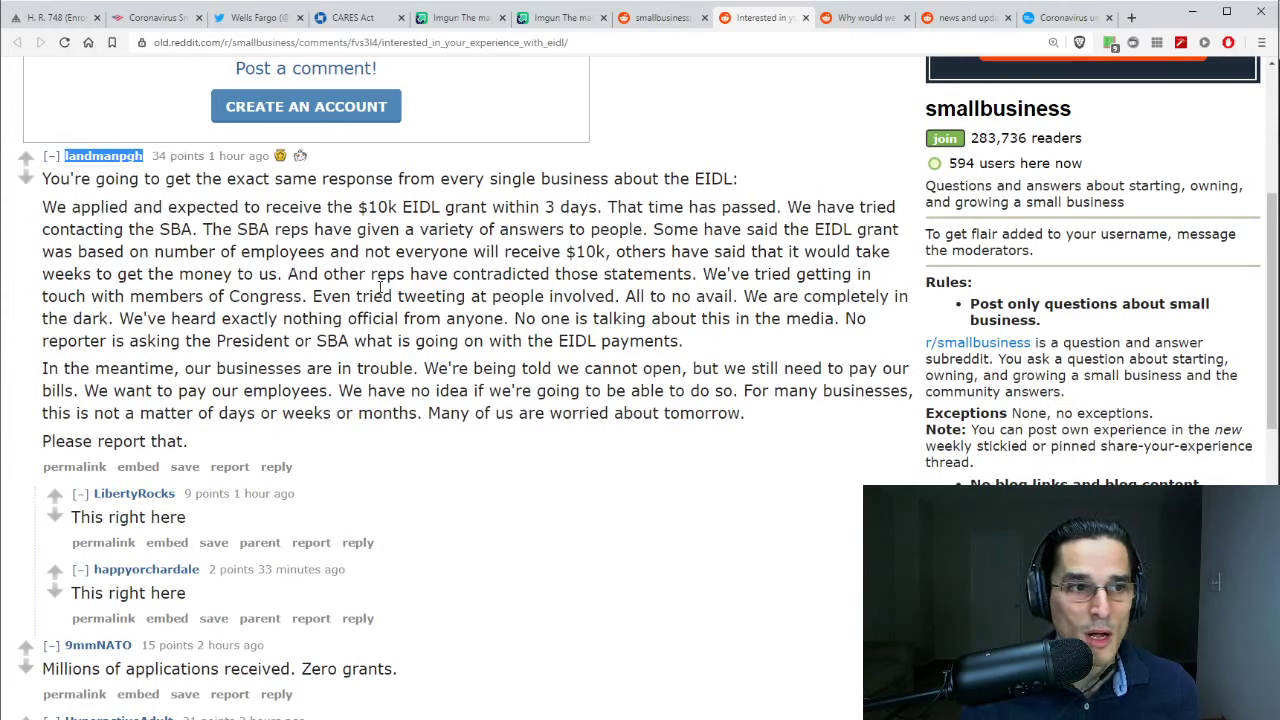
left_click(795, 477)
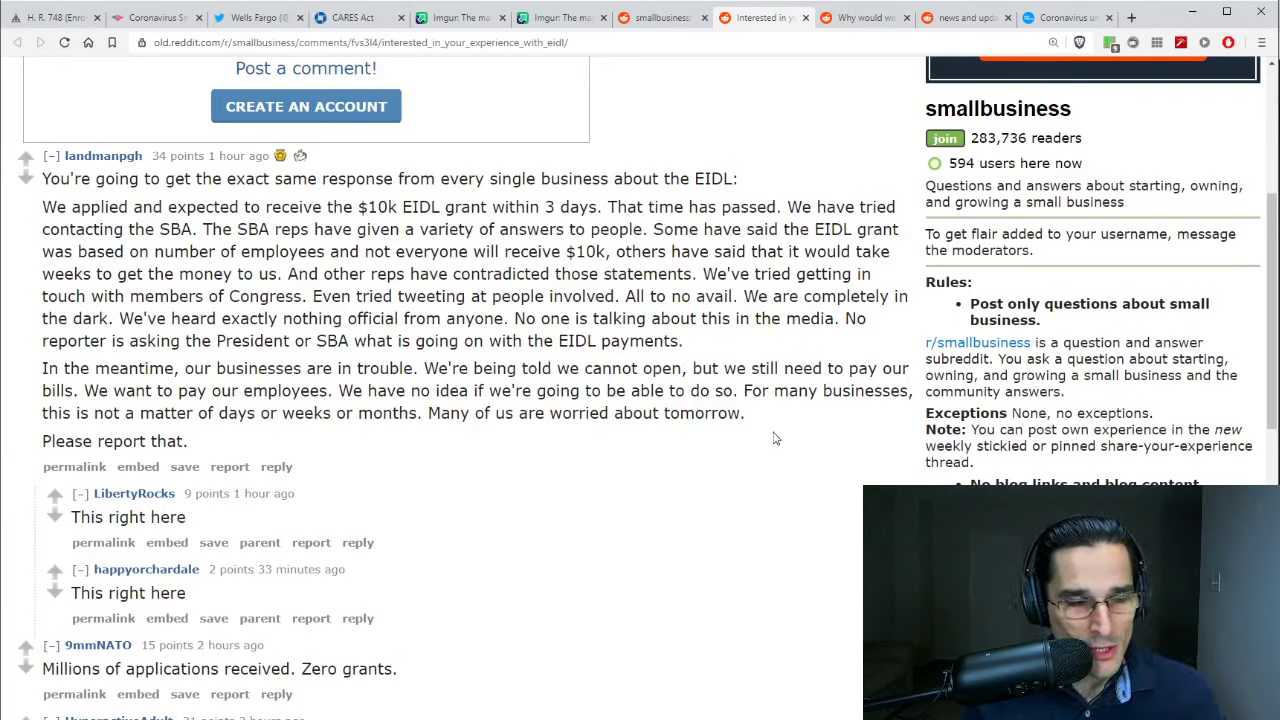
scroll(773, 438, "down", 2)
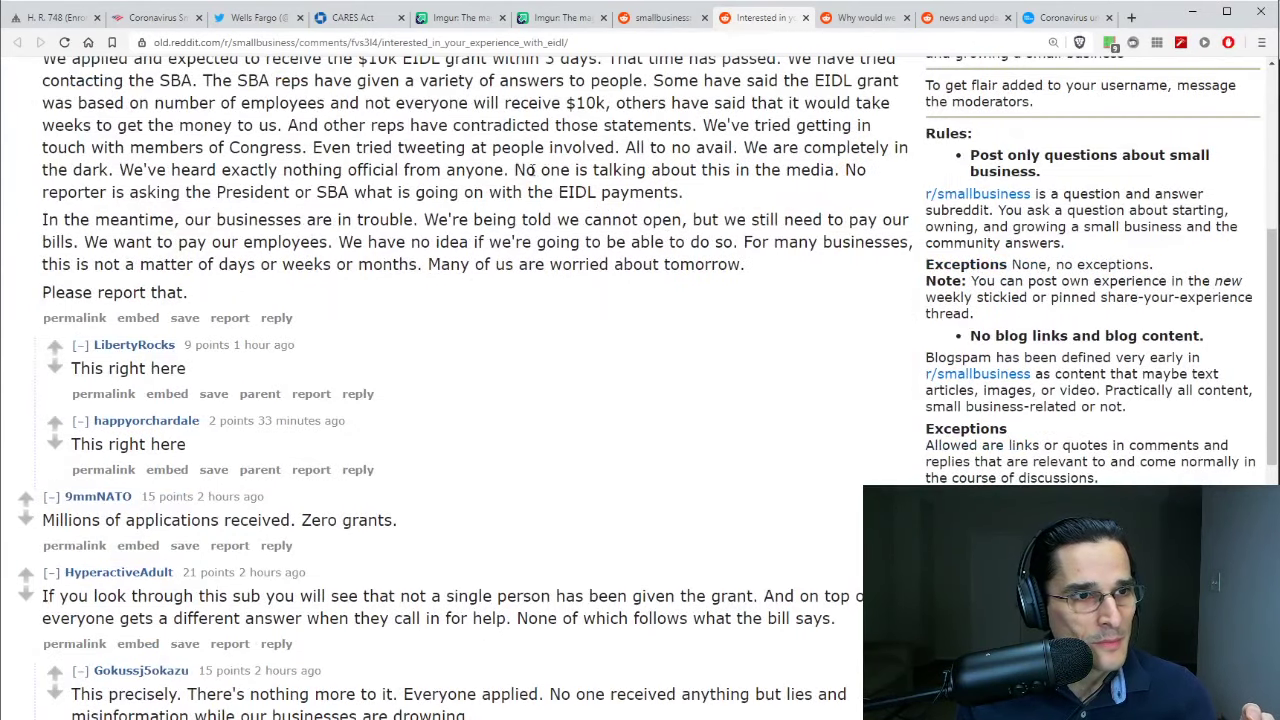
left_click_drag(510, 170, 846, 172)
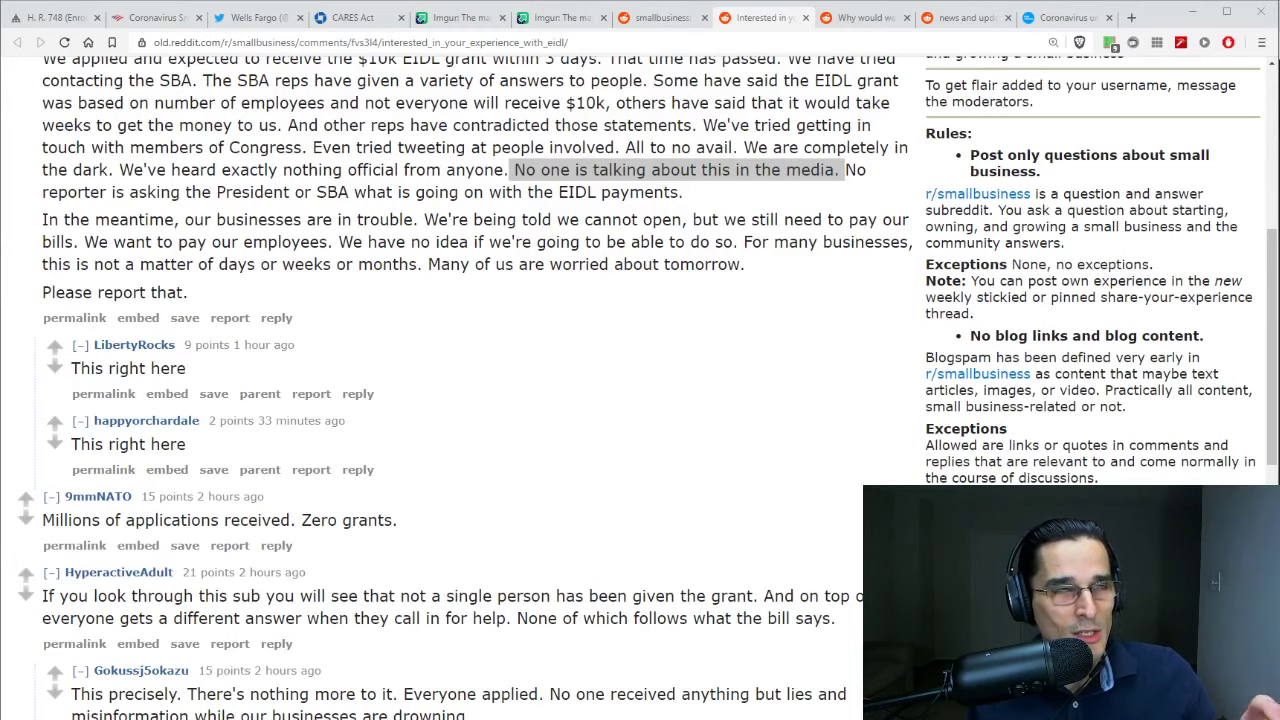
- Switch to the EIDL vs PPP workbook in Excel, select the total appropriated amounts for EIDL loans and PPP, and return to the browser
key("alt+Tab")
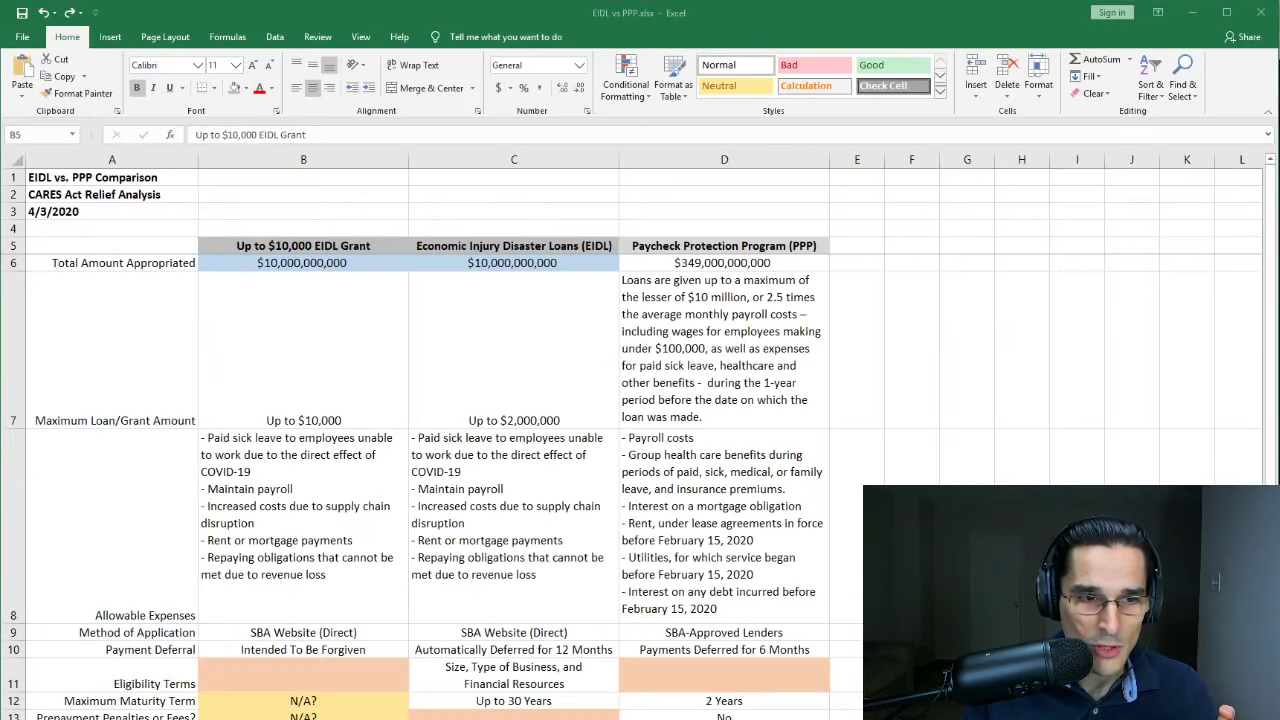
left_click_drag(480, 262, 766, 264)
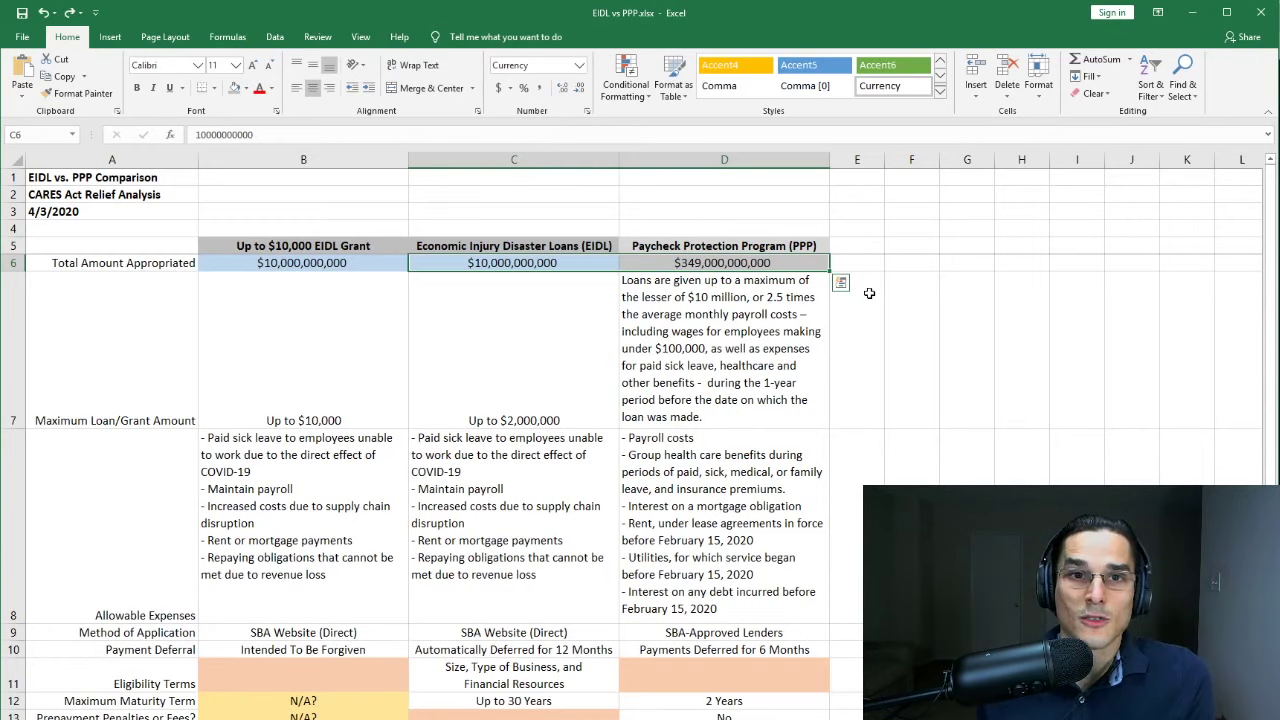
key("Escape")
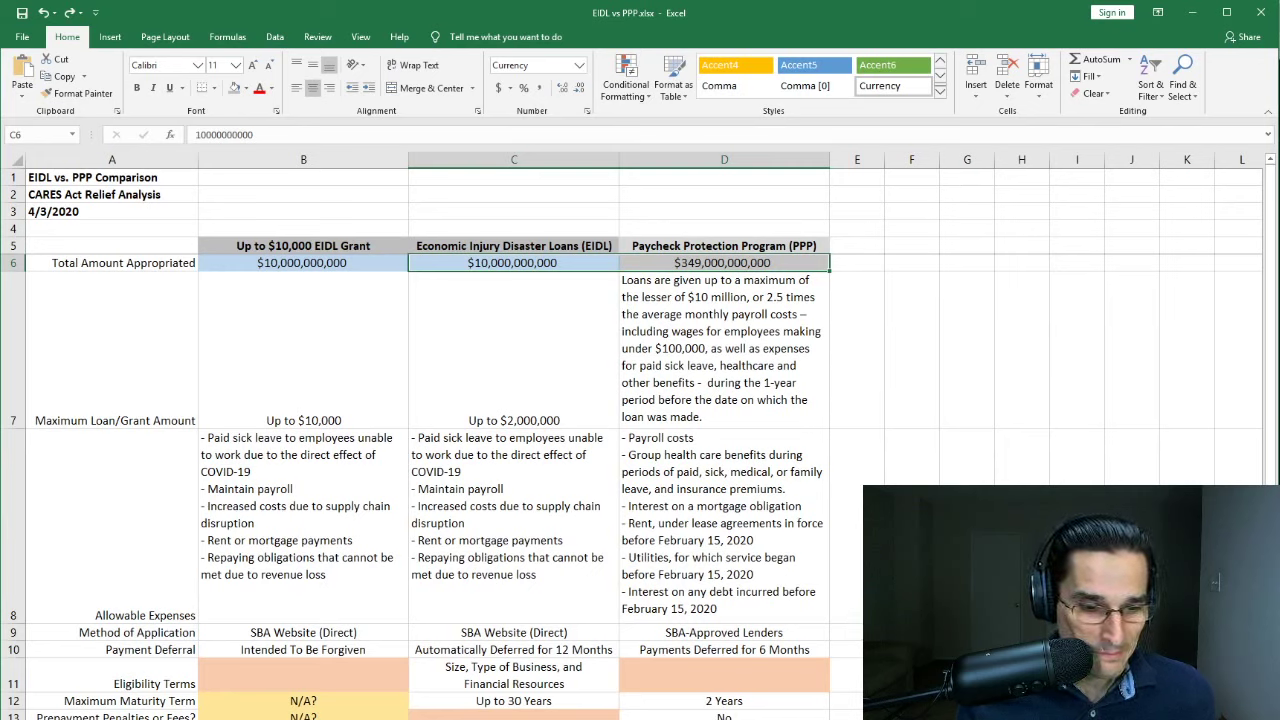
key("alt+Tab")
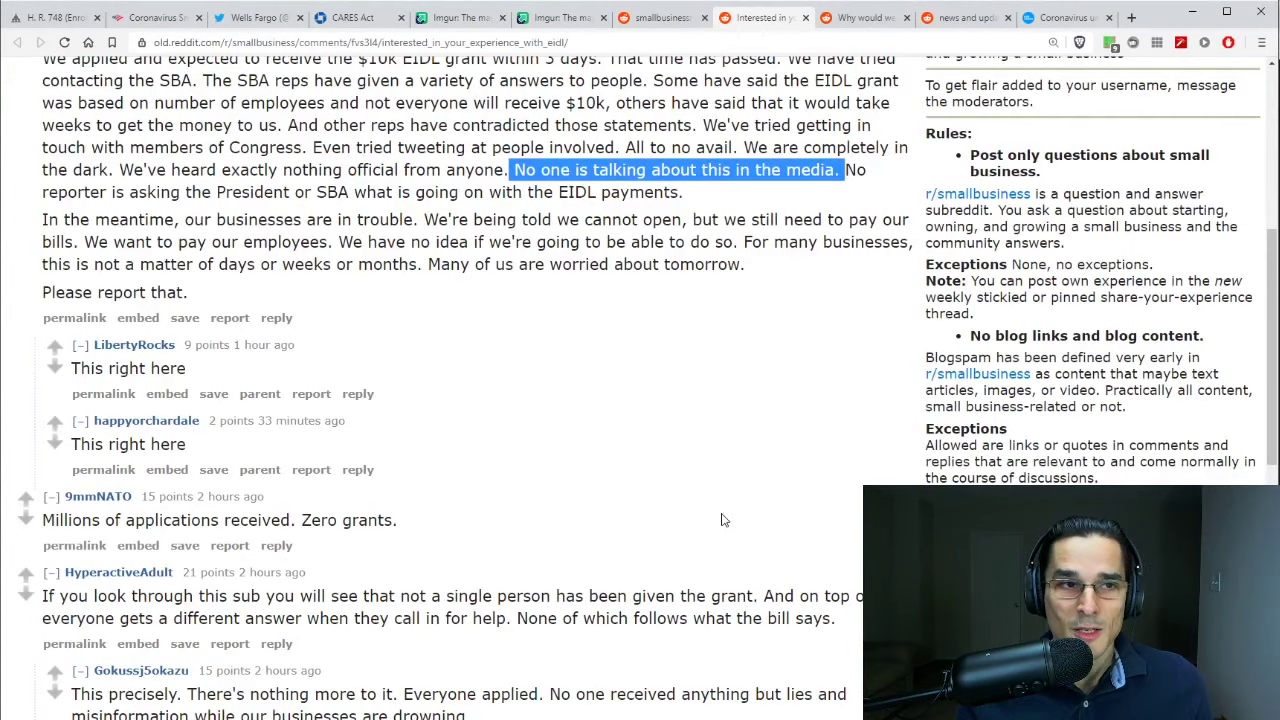
- Open the Reddit post on retaining employees through PPP and highlight its body text about the additional $600 weekly unemployment
left_click(851, 17)
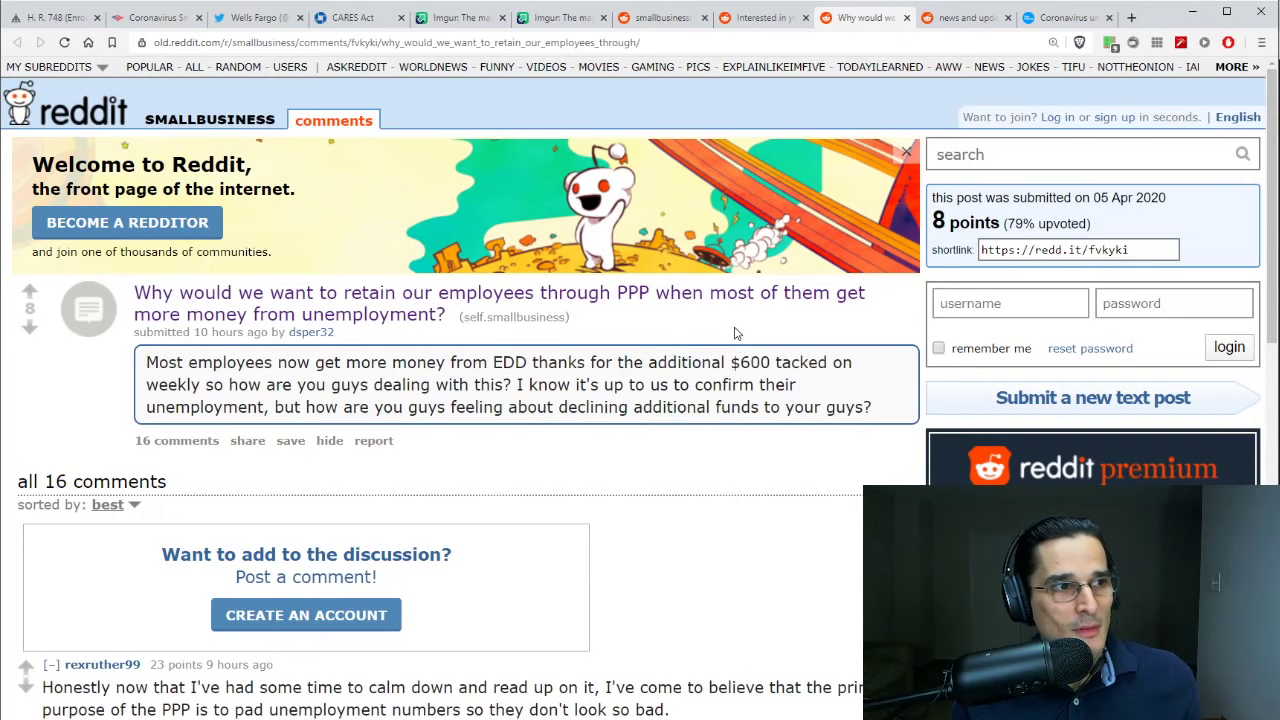
scroll(737, 333, "down", 2)
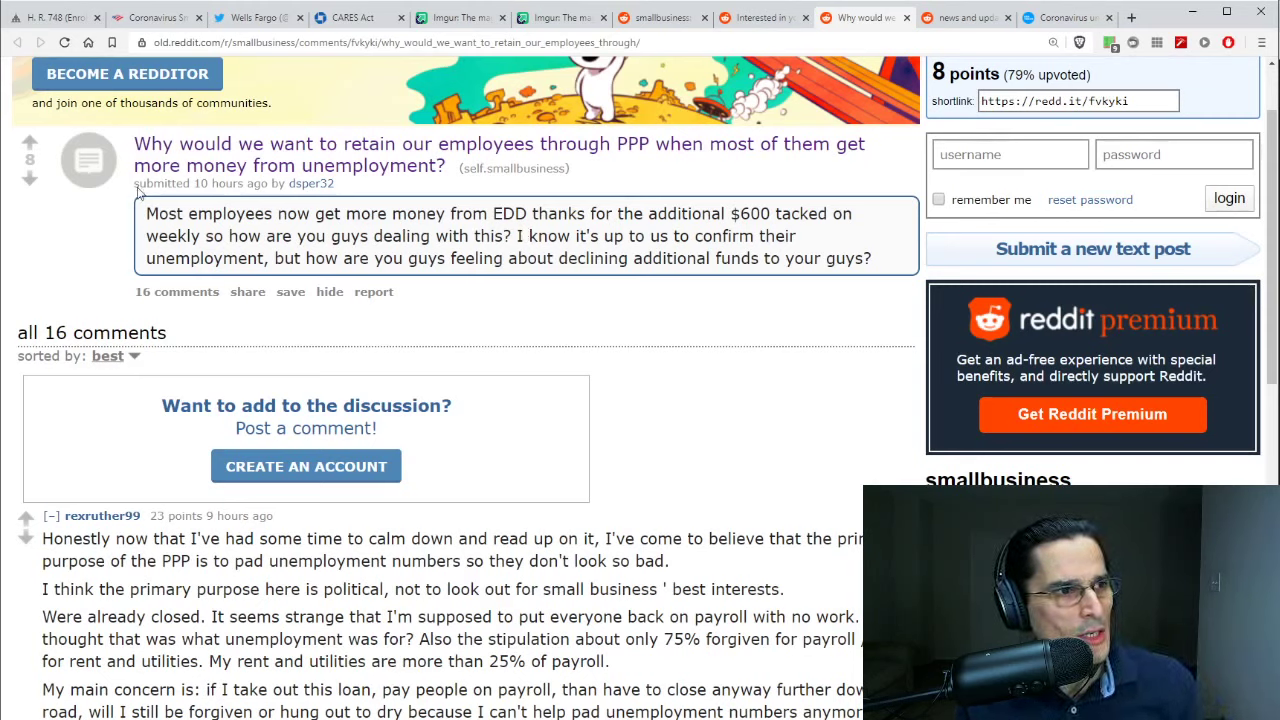
left_click_drag(149, 213, 300, 215)
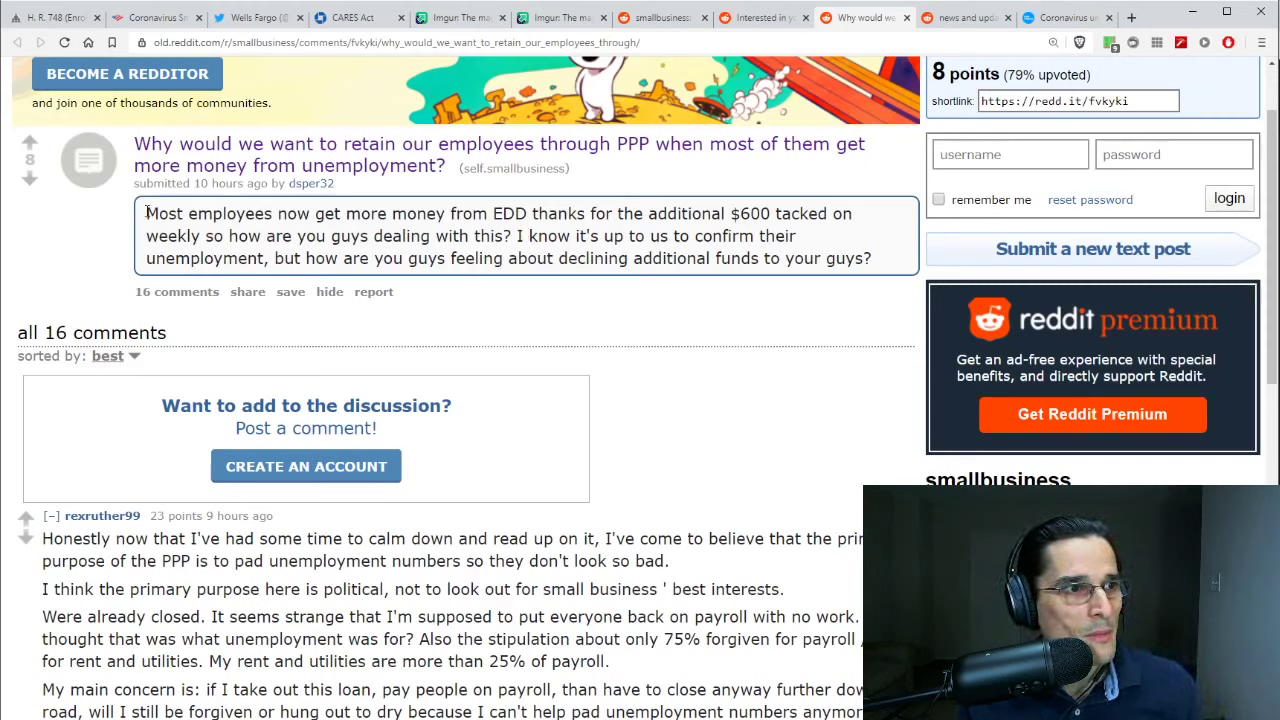
left_click_drag(146, 213, 835, 241)
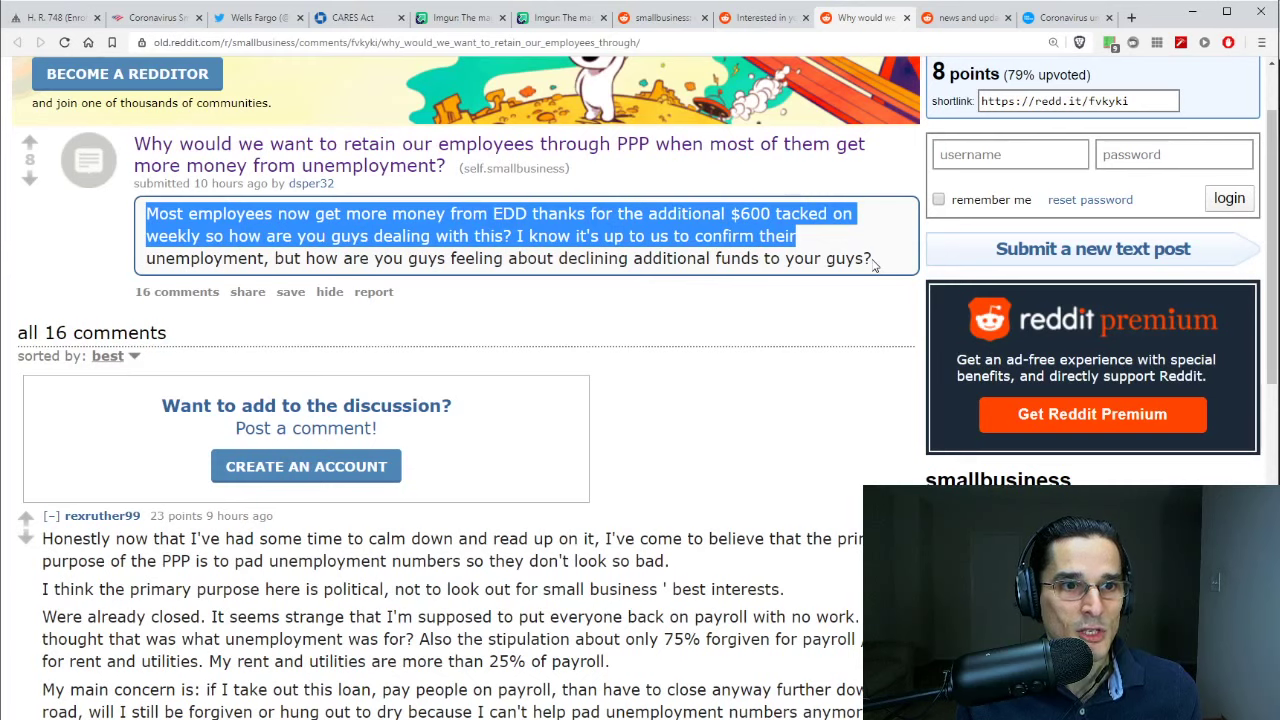
left_click_drag(873, 263, 148, 213)
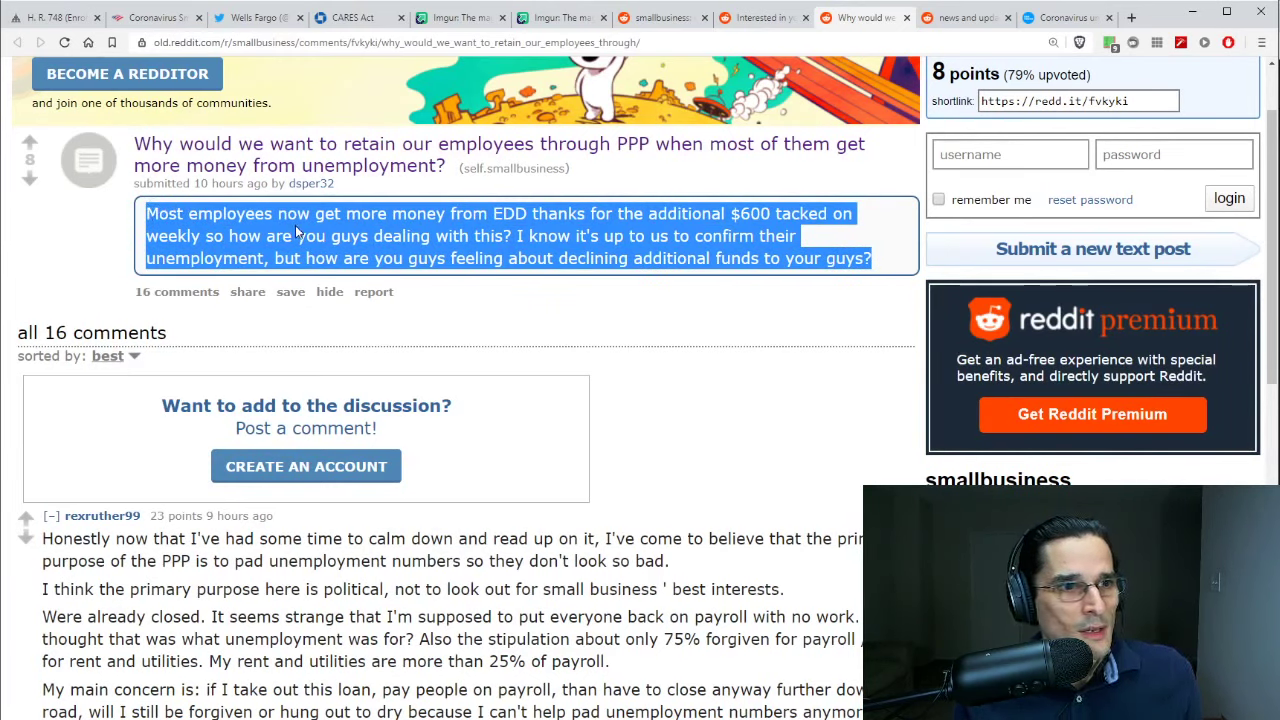
left_click(835, 352)
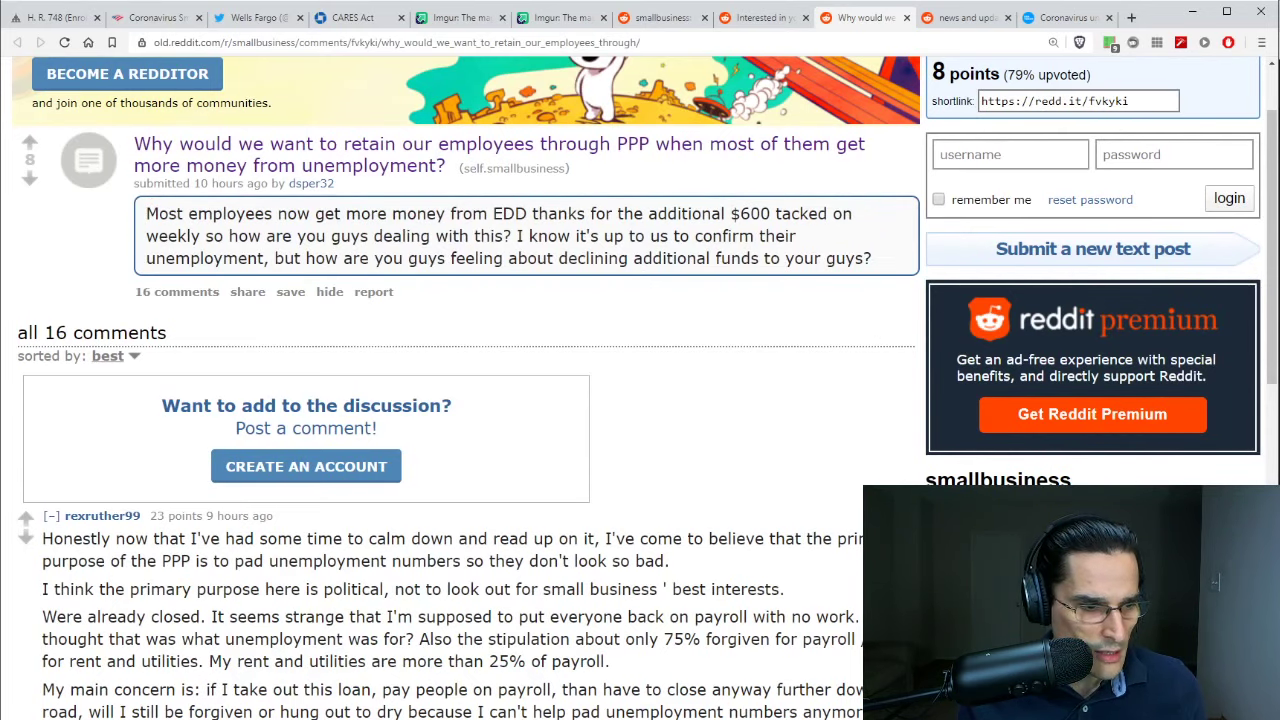
- Search the H.R. 748 bill text for "$600" and highlight the Sec. 2104 heading on increased unemployment compensation benefits
left_click(42, 18)
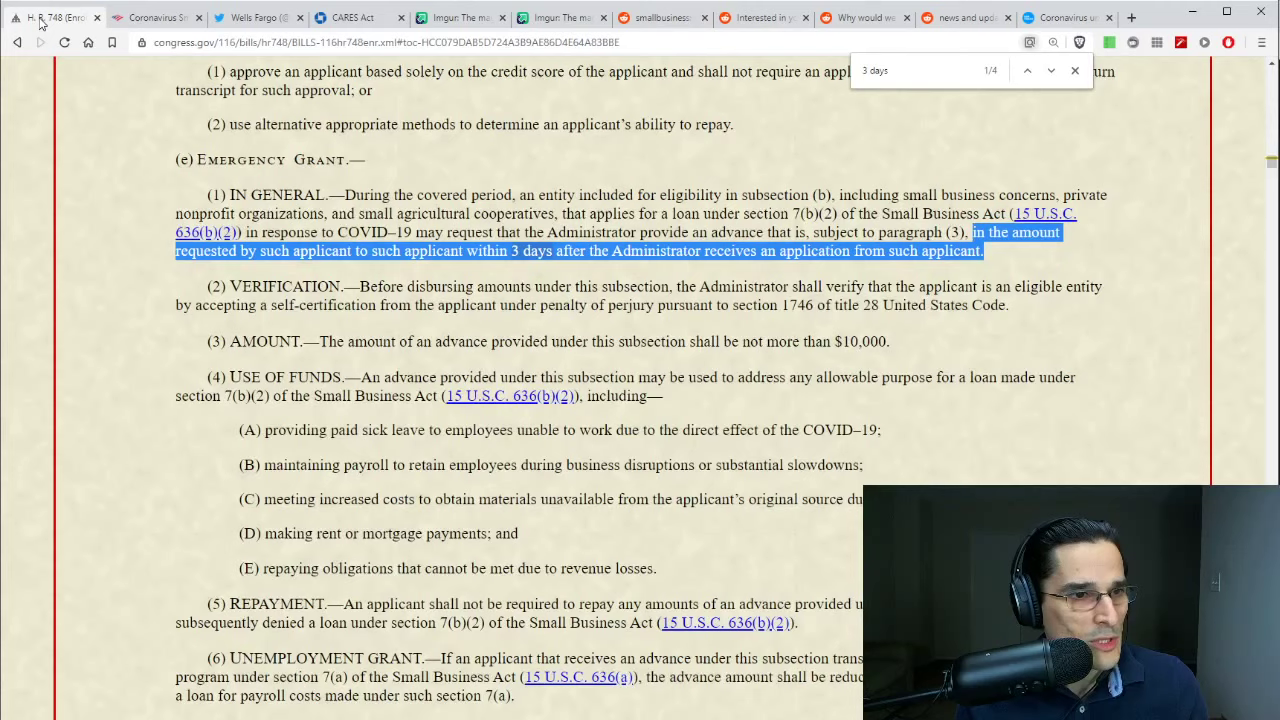
left_click(642, 322)
key("ctrl+f")
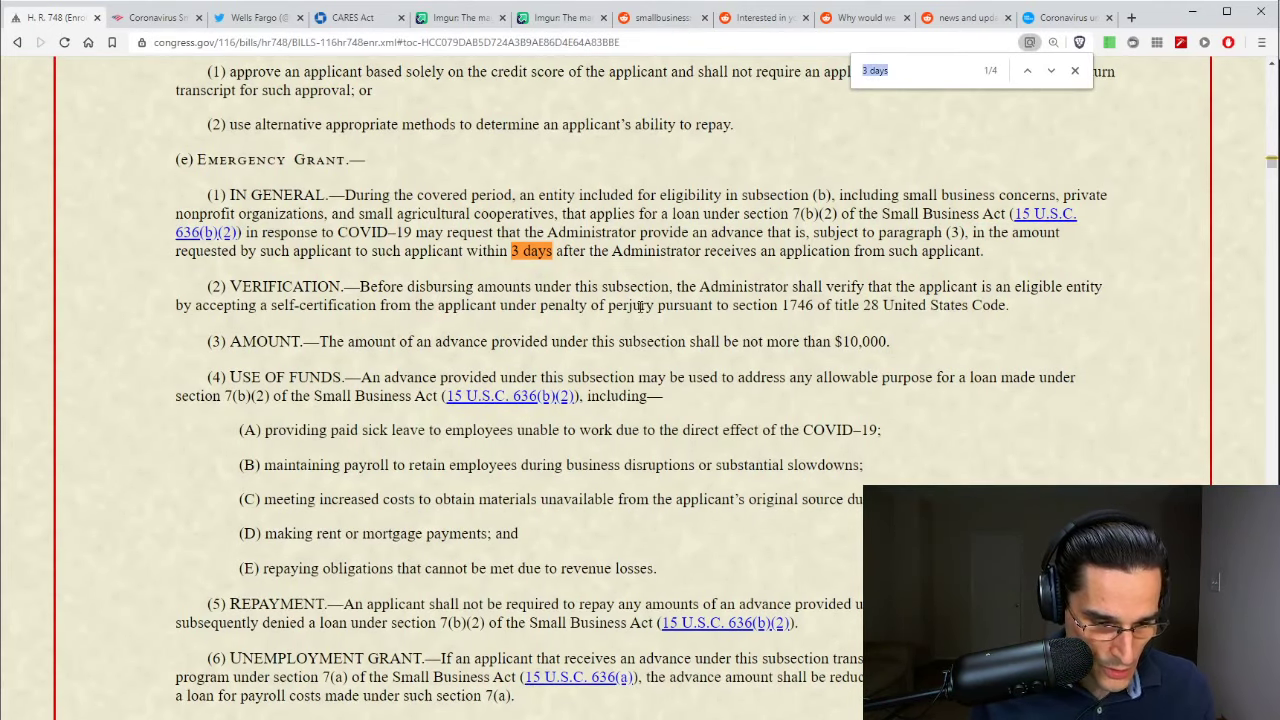
type("$600")
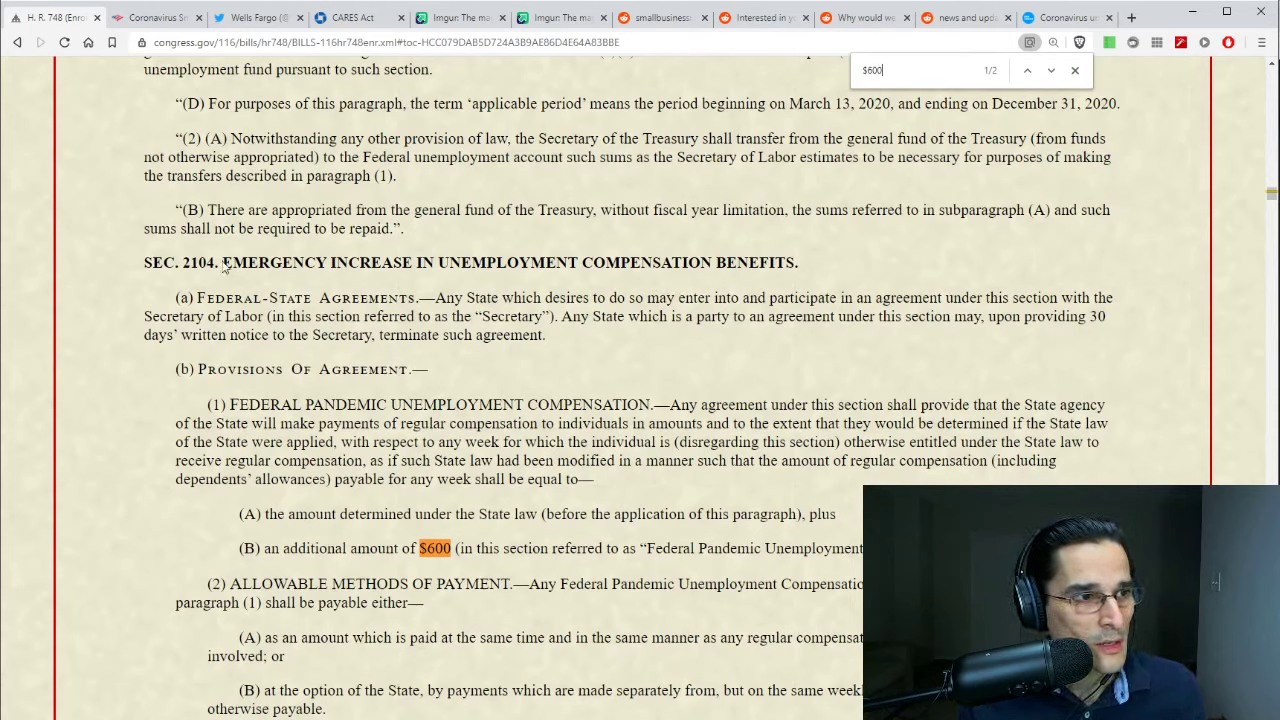
left_click_drag(145, 260, 818, 258)
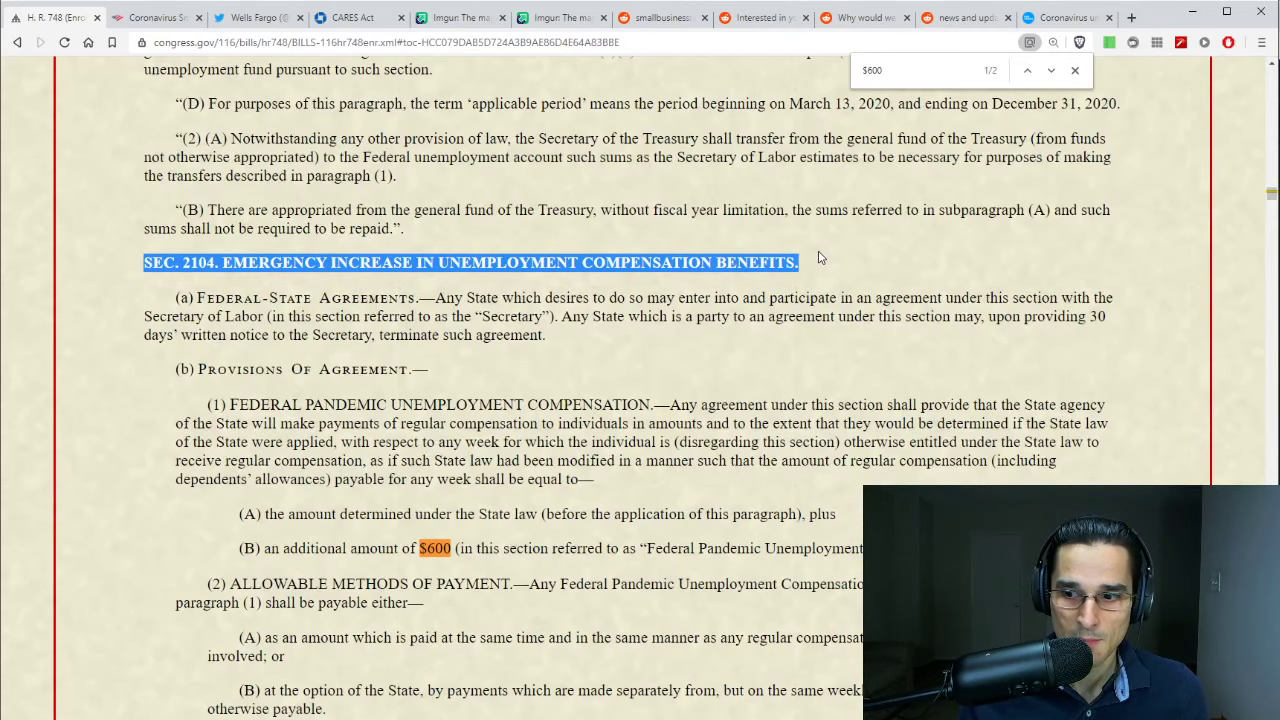
- Highlight the Federal Pandemic Unemployment Compensation heading, its clauses (B) and (A), and the weekly payment wording in the paragraph above them
left_click(546, 368)
scroll(290, 340, "down", 1)
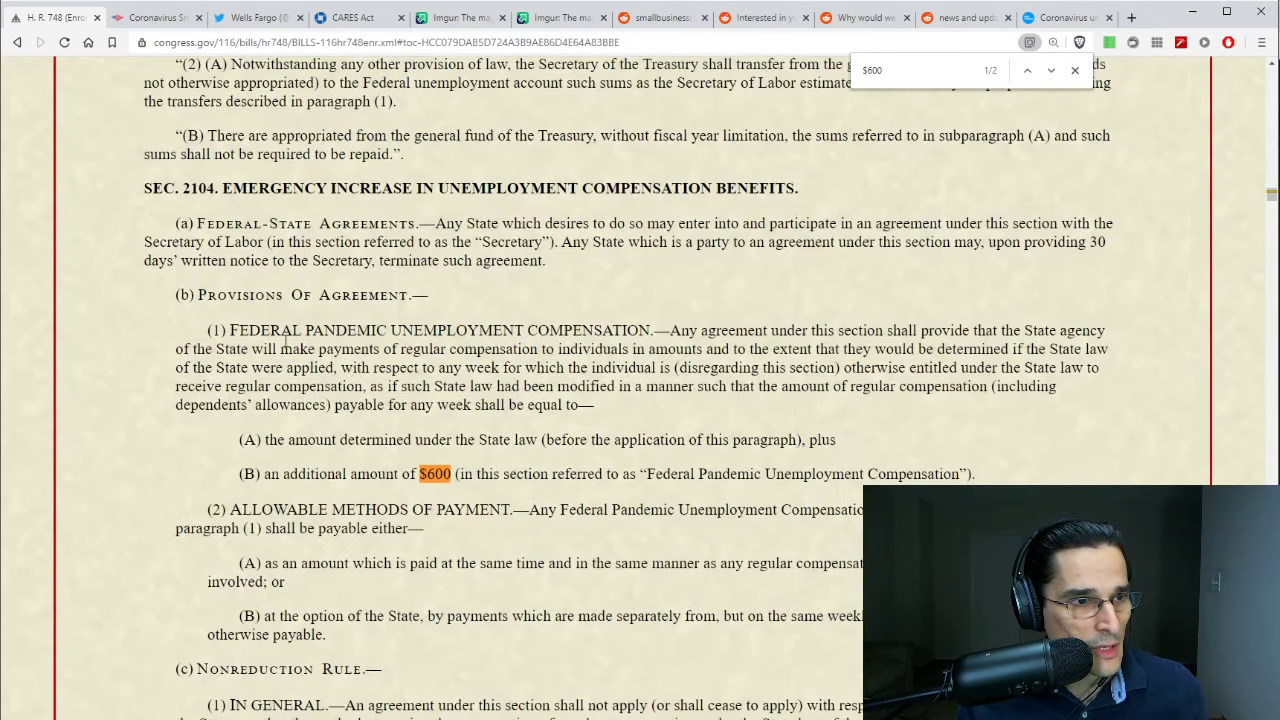
left_click_drag(232, 322, 653, 330)
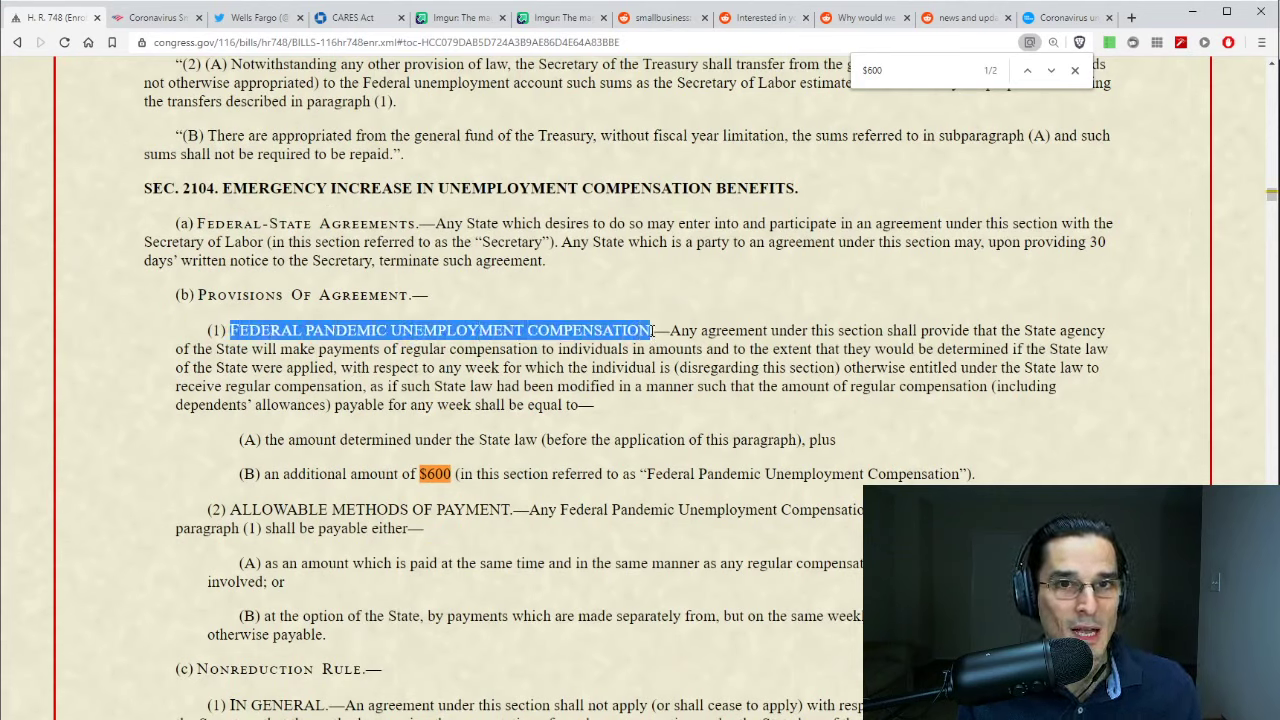
left_click(259, 474)
left_click_drag(259, 474, 975, 456)
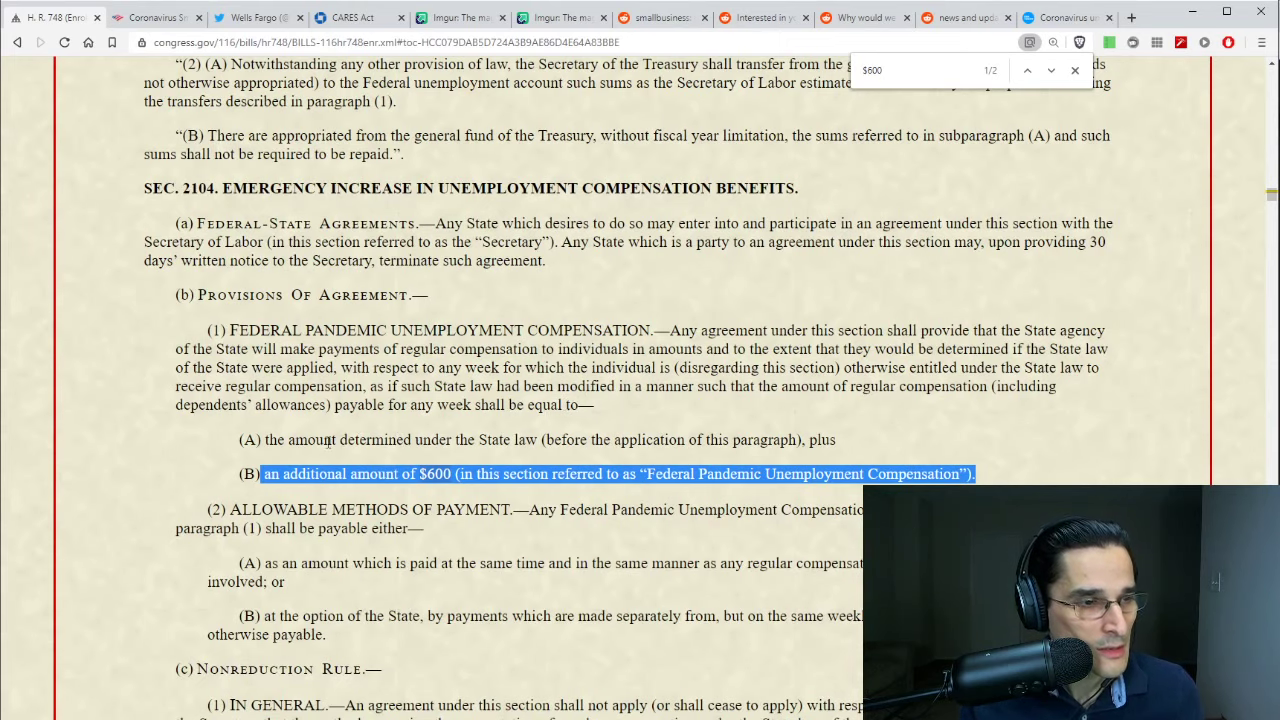
left_click_drag(262, 437, 840, 444)
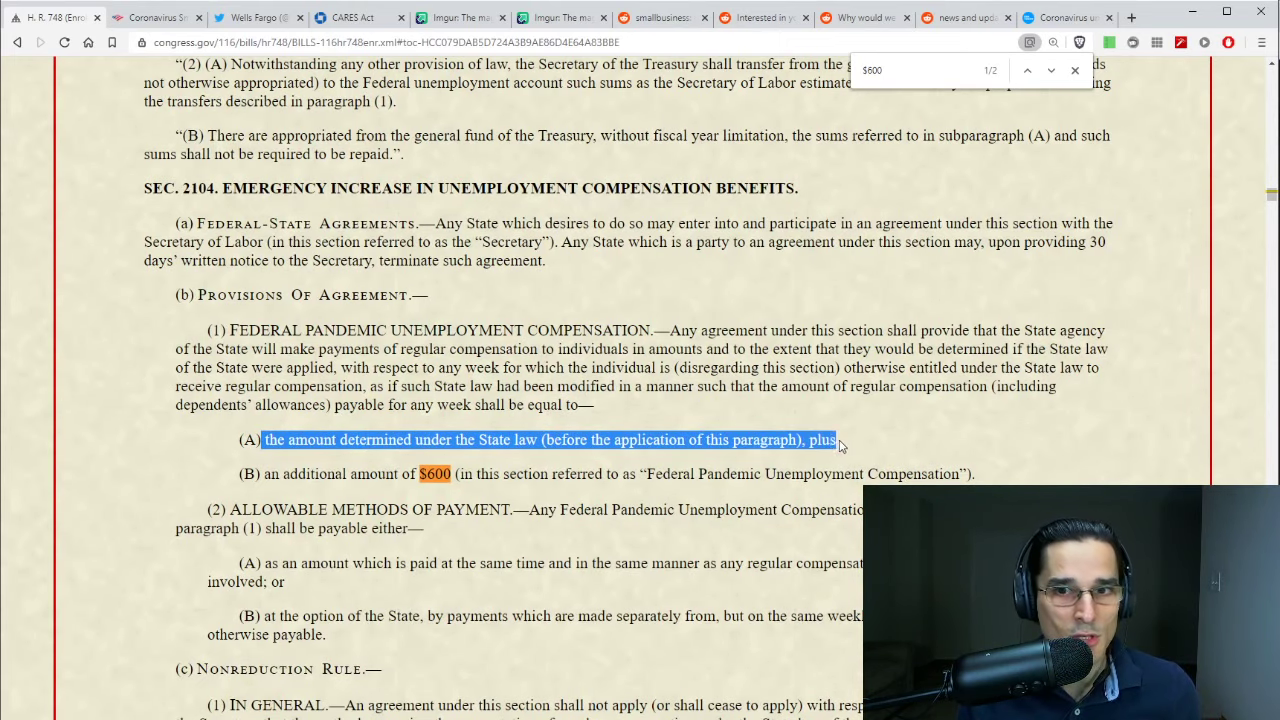
scroll(779, 426, "down", 2)
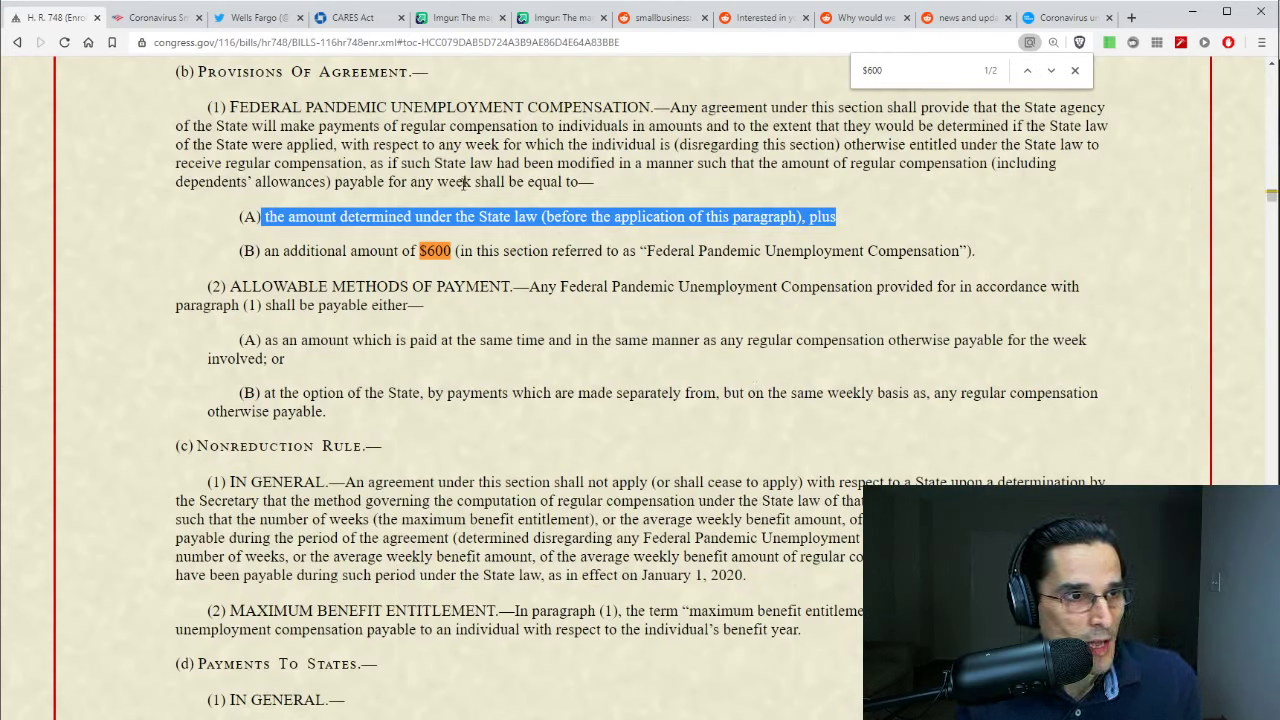
left_click_drag(417, 182, 474, 182)
left_click(474, 182)
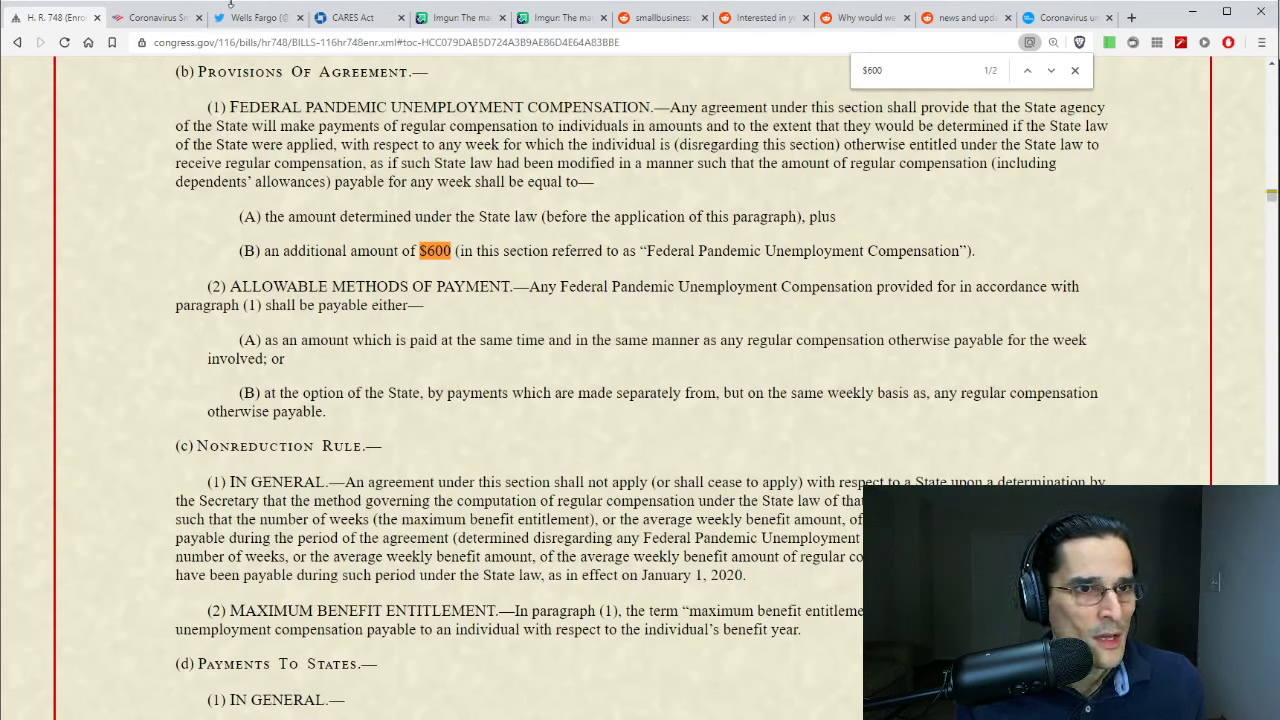
- Return to the Reddit post on retaining employees through PPP and highlight the whole top comment on the program's purpose
left_click(840, 19)
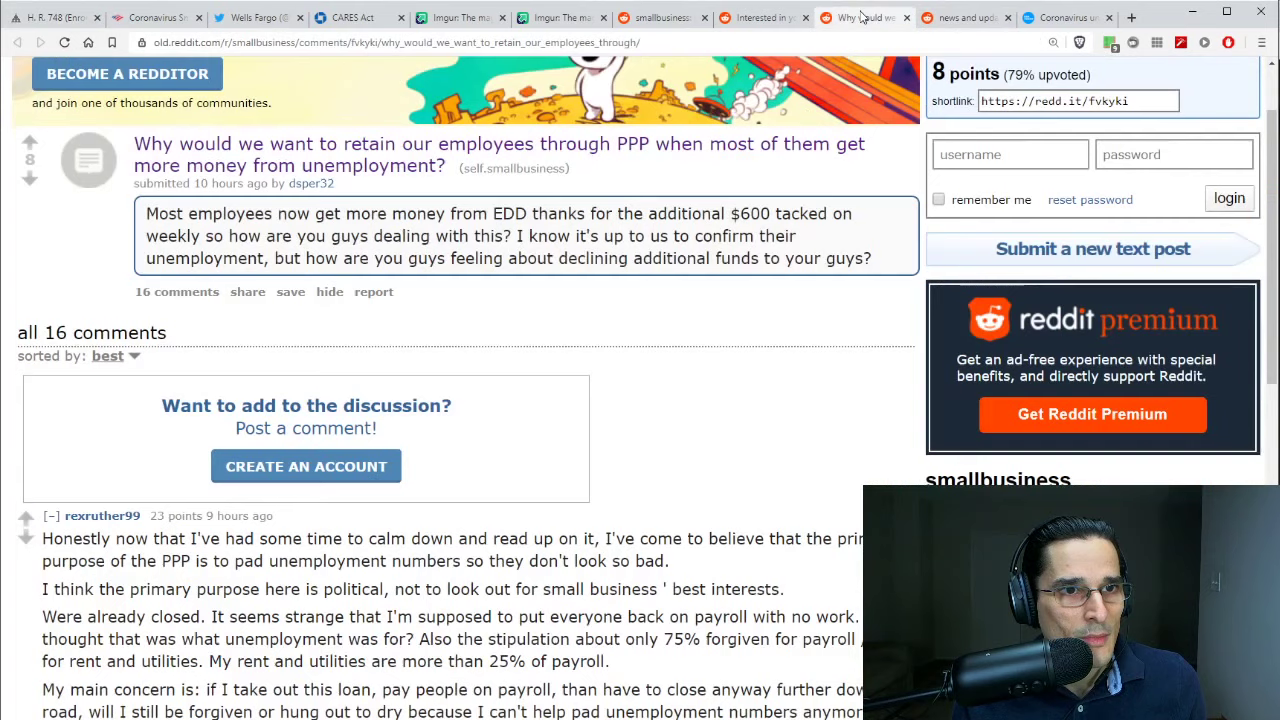
scroll(700, 335, "down", 2)
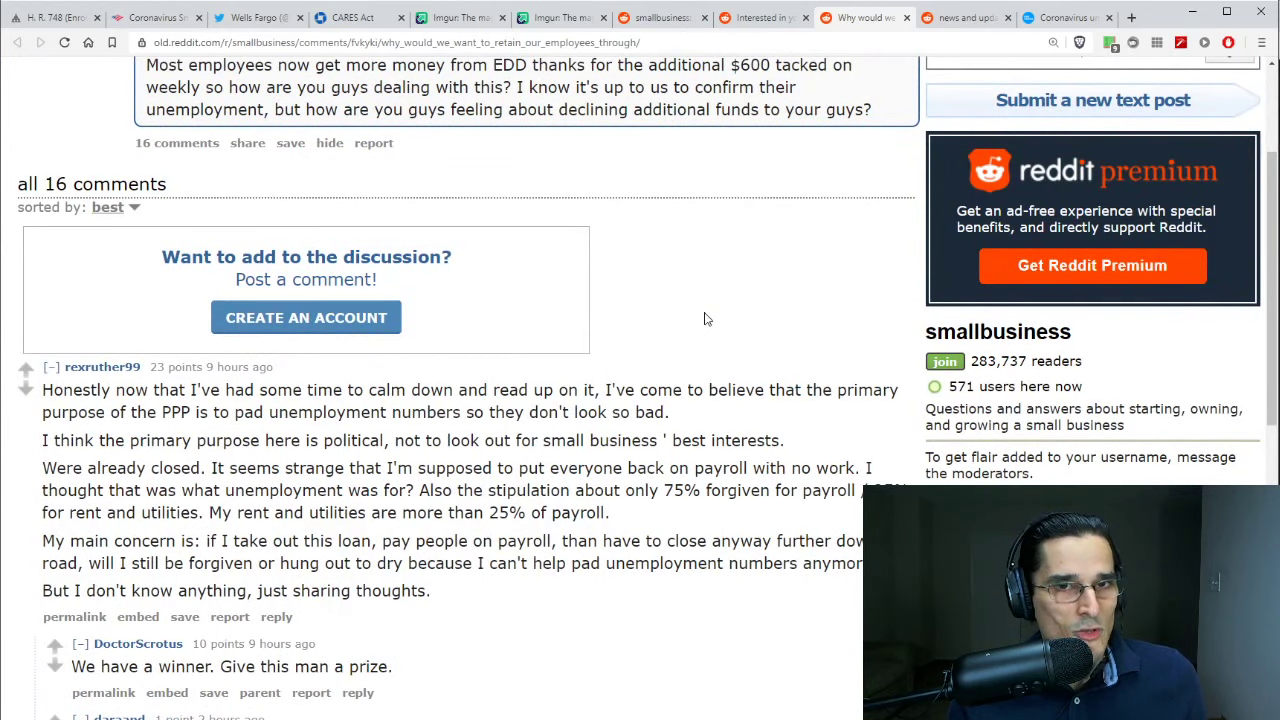
scroll(703, 318, "down", 3)
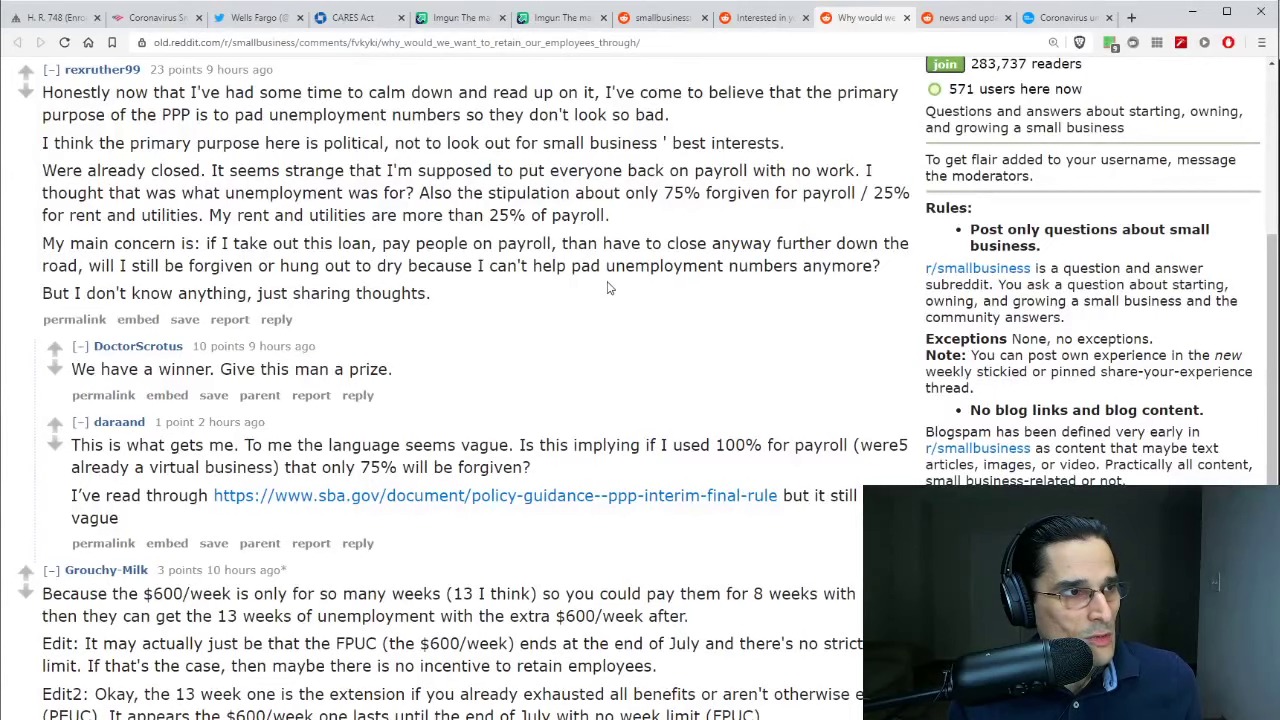
left_click_drag(42, 92, 454, 292)
scroll(456, 262, "up", 1)
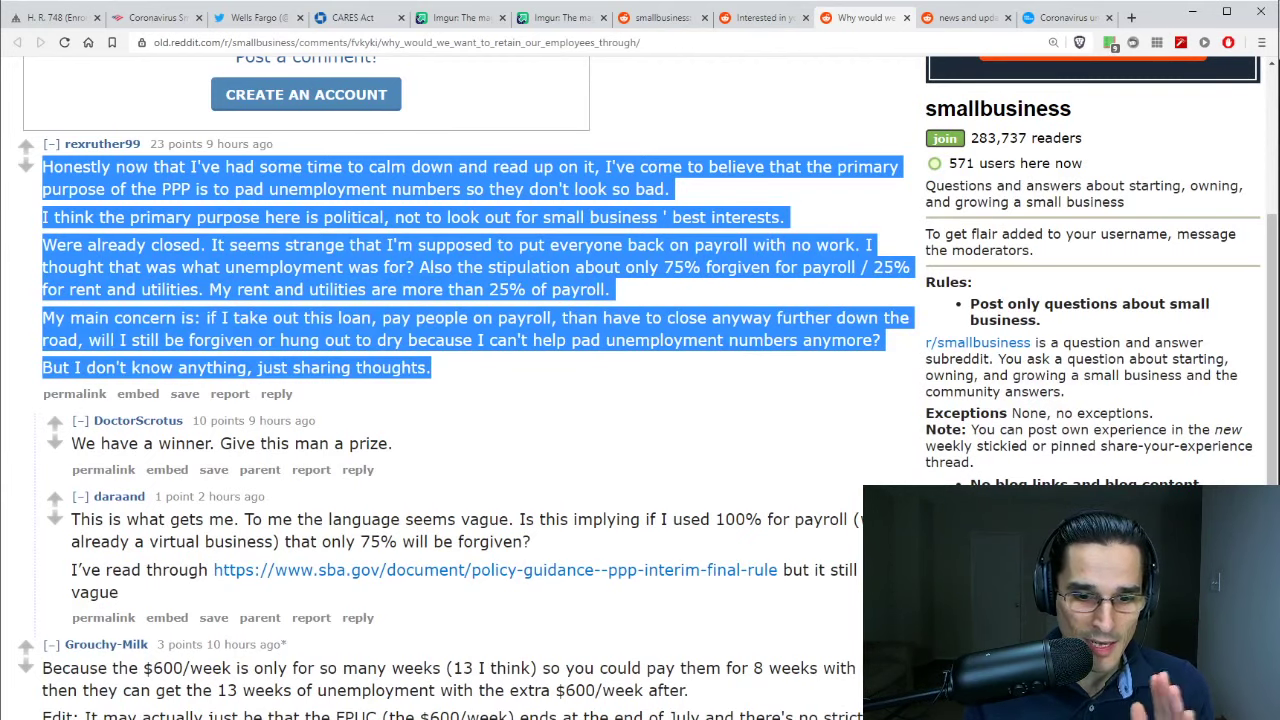
- Switch to the PPP Analysis workbook in Excel, select cells in the keep-employees and rehire scenarios, and return to the Reddit post's question
key("alt+Tab")
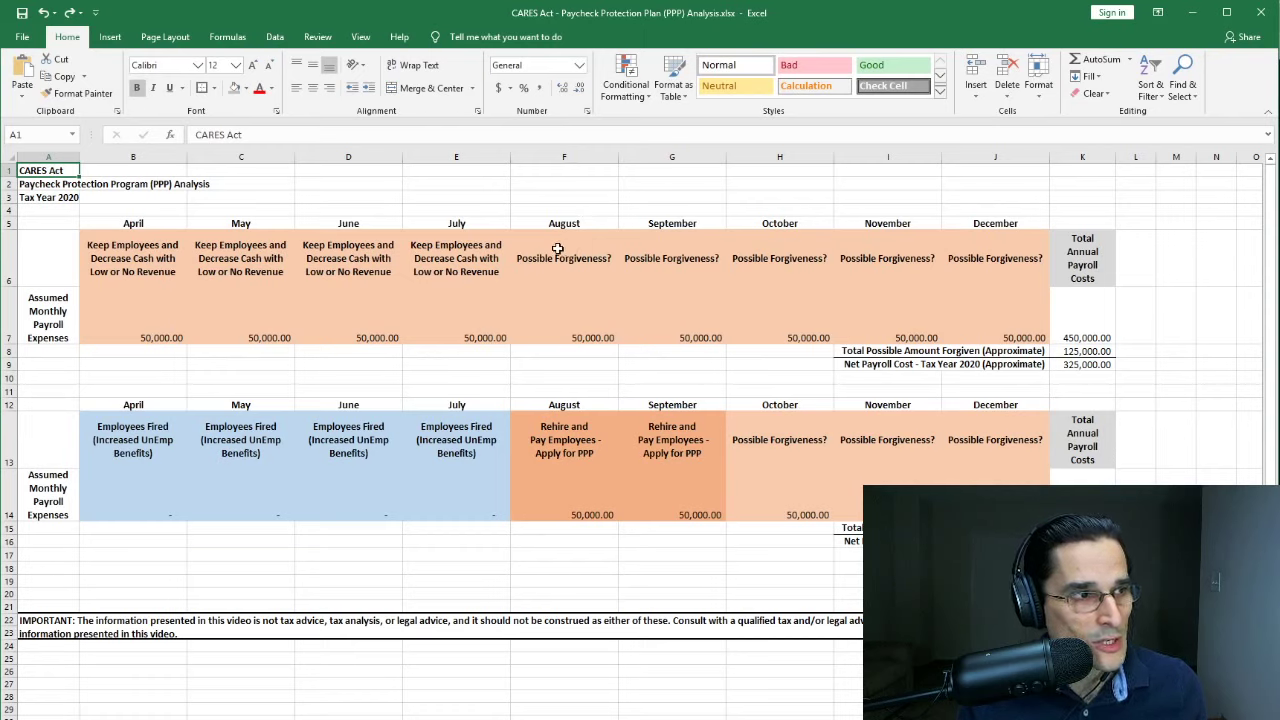
left_click(150, 258)
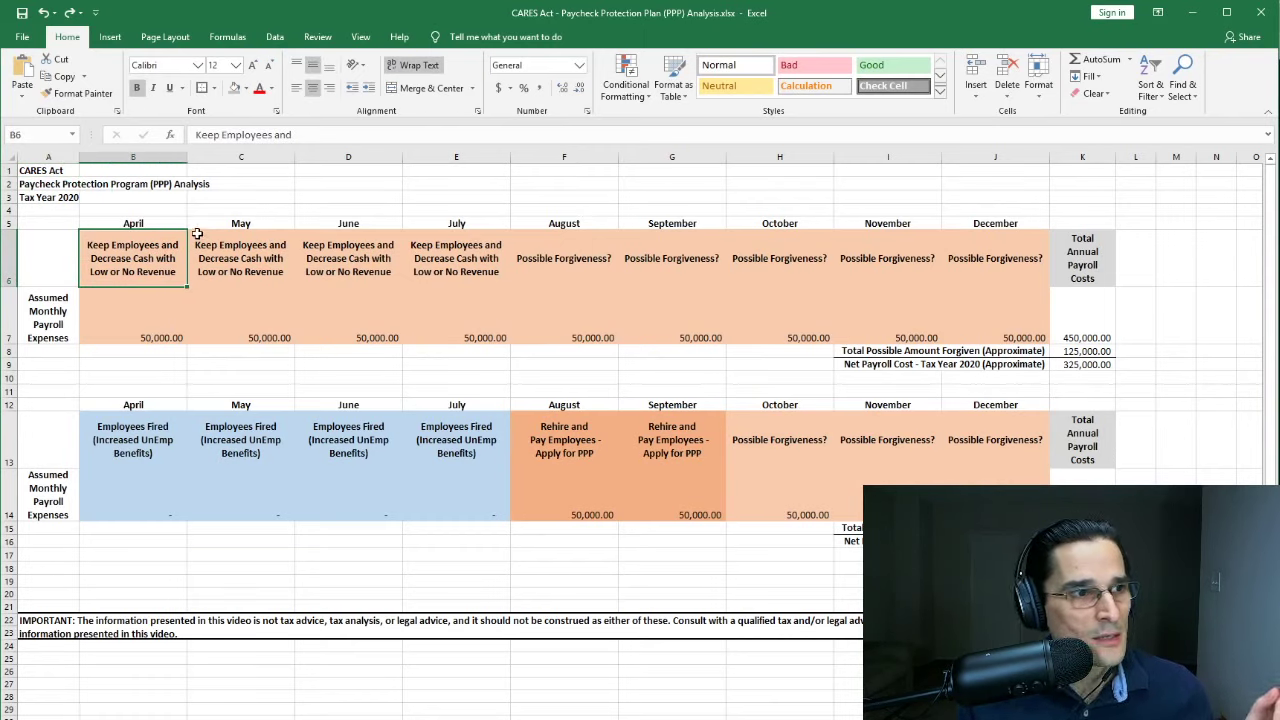
left_click_drag(160, 223, 1090, 568)
left_click(692, 474)
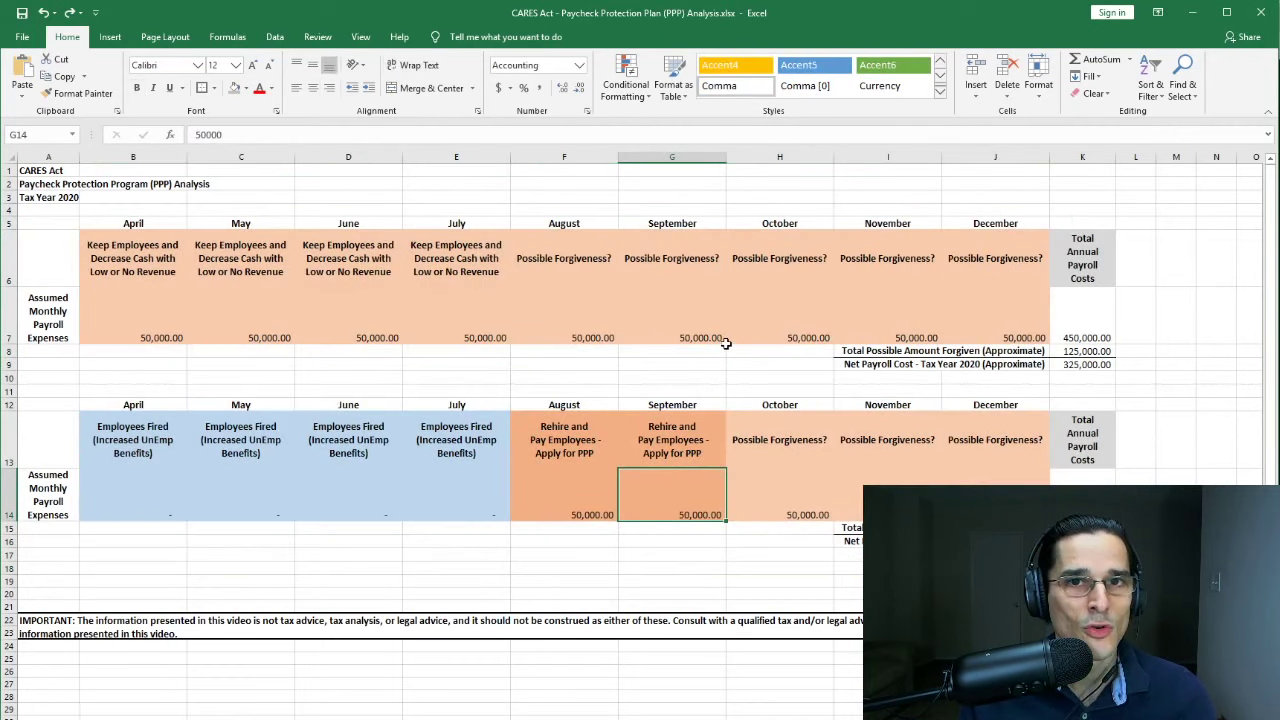
left_click(156, 297)
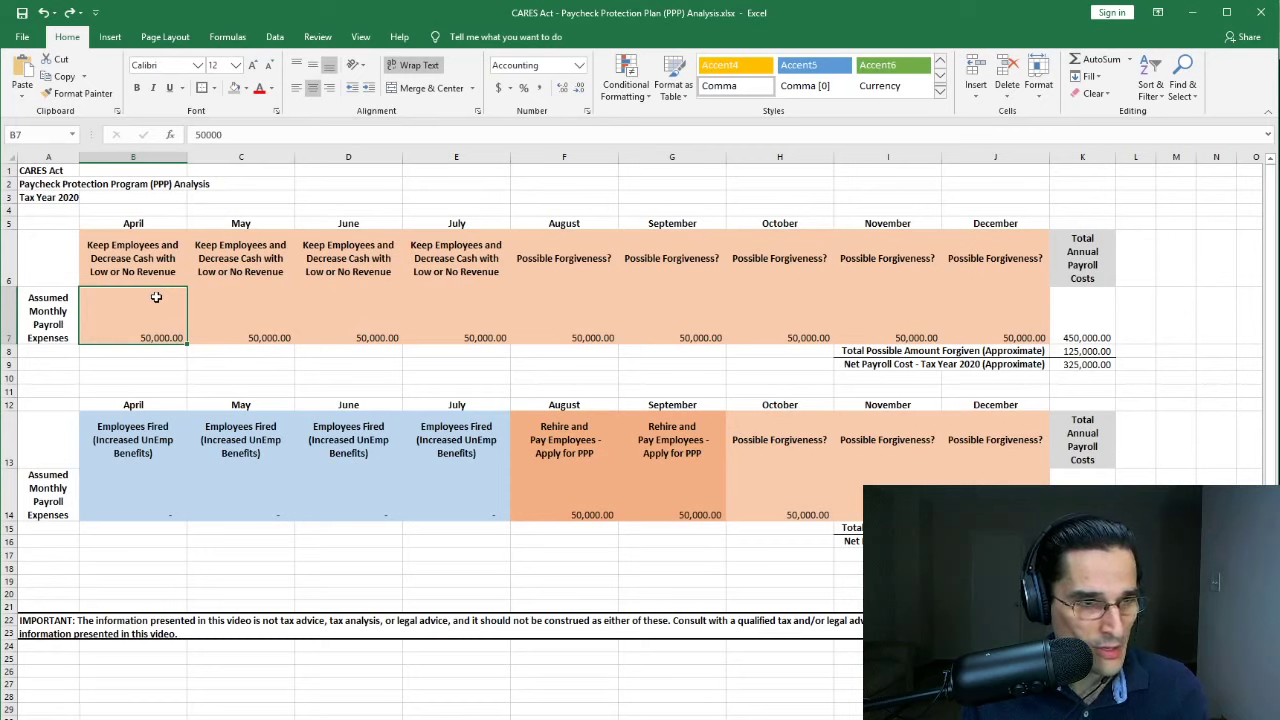
key("alt+Tab")
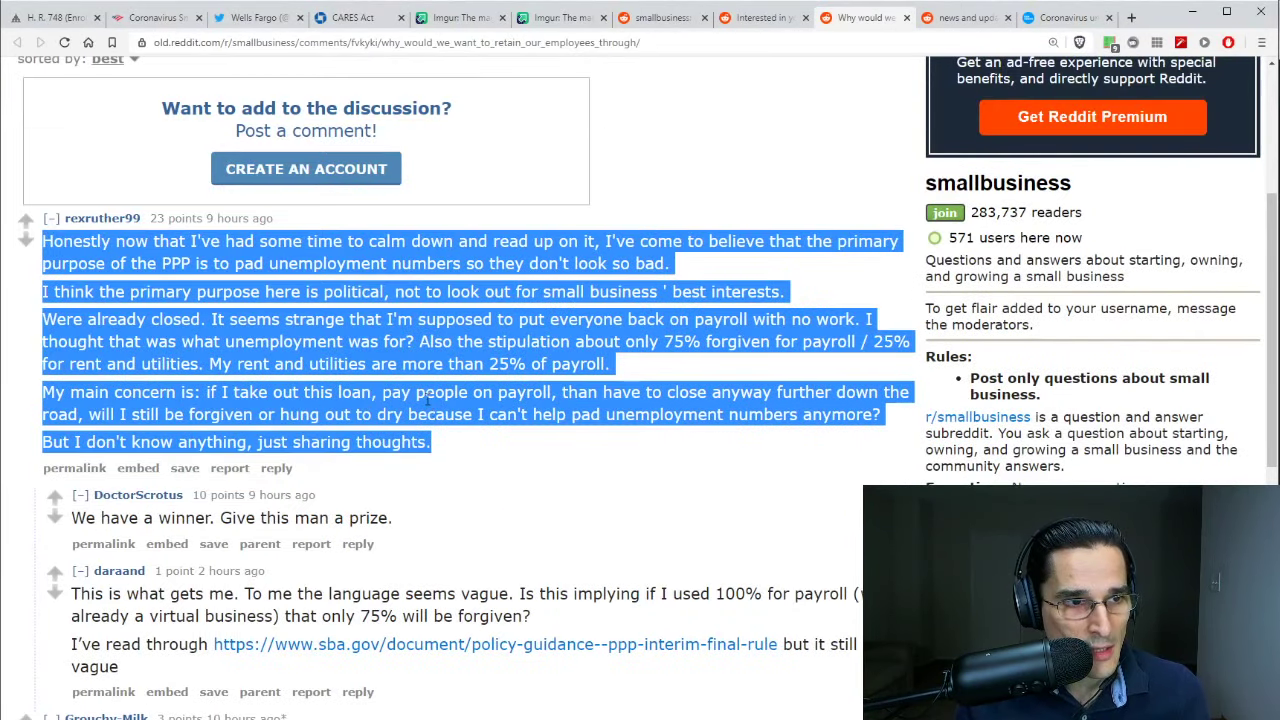
scroll(427, 400, "up", 3)
scroll(463, 371, "down", 1)
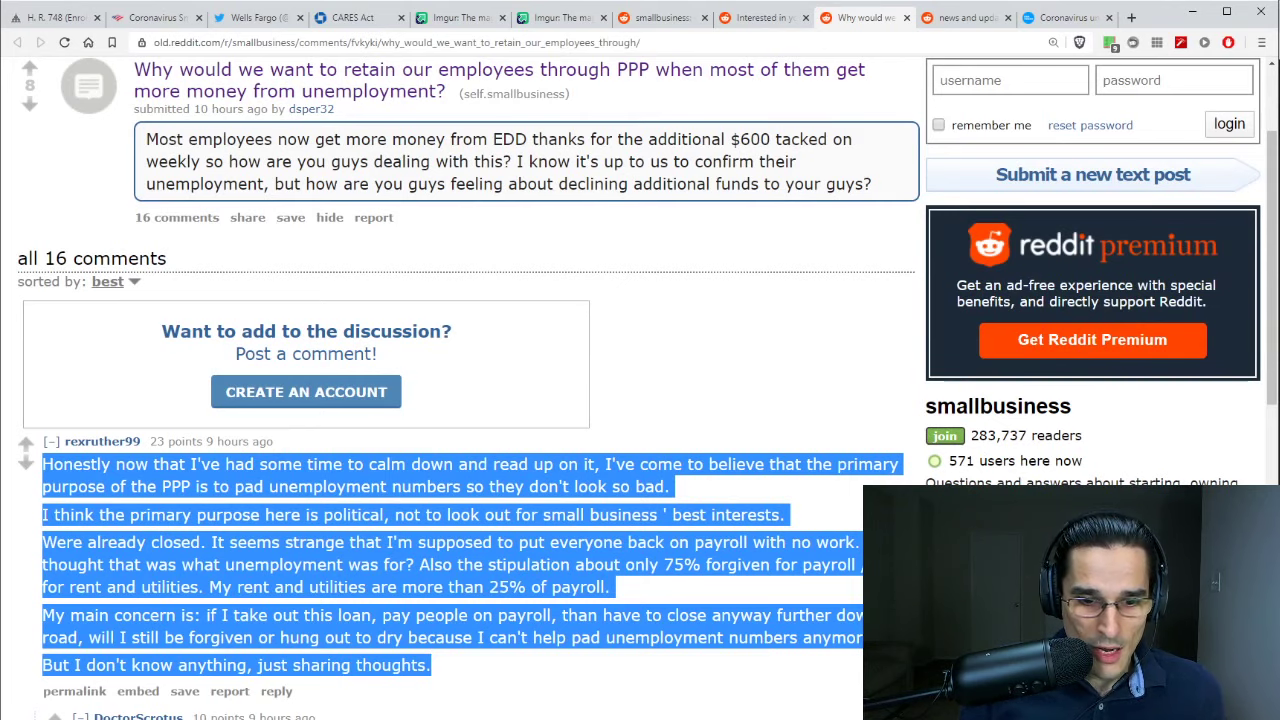
- Switch to the PPP Analysis workbook in Excel and point out the April to June headings of the keep-employees scenario, returning to April
key("alt+Tab")
left_click(168, 270)
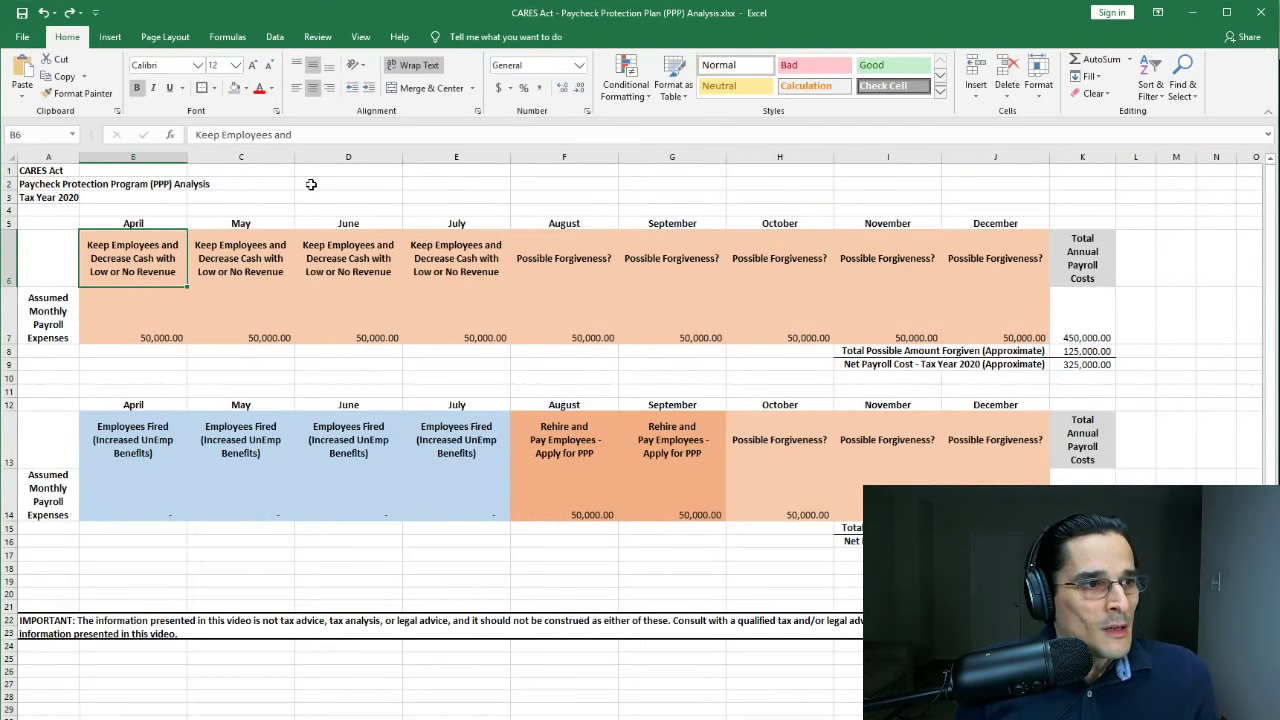
key("Up")
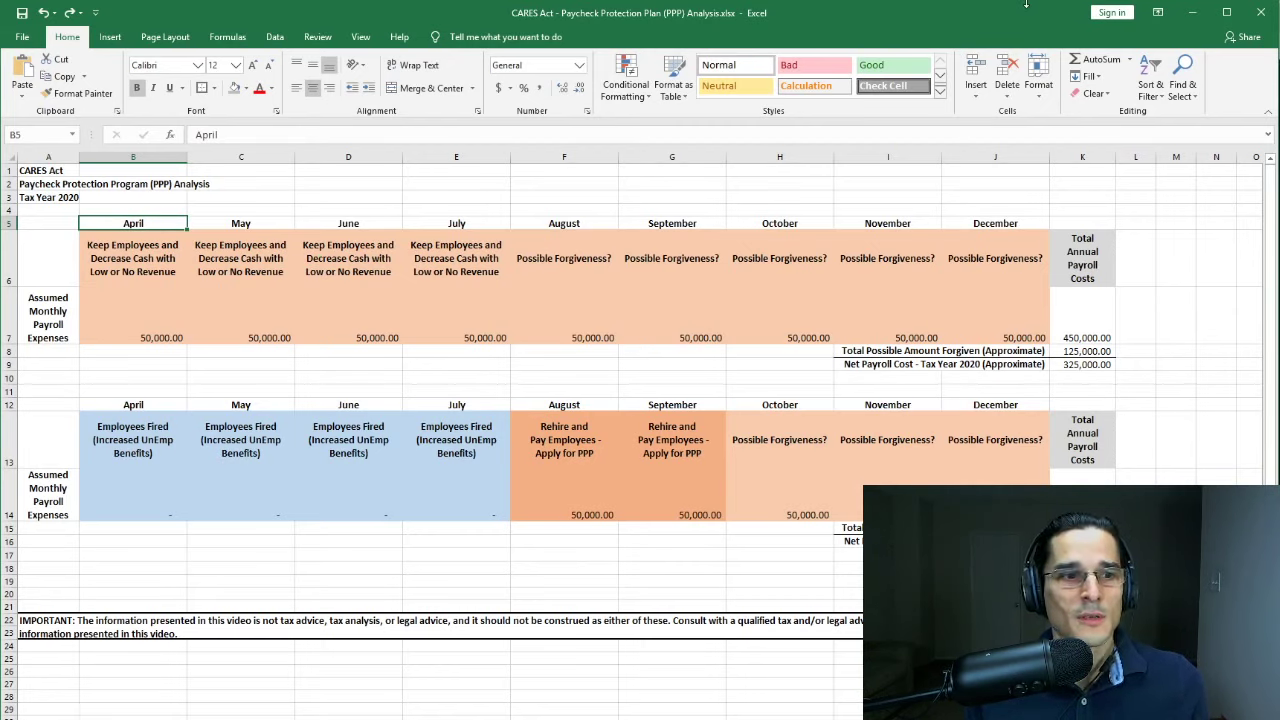
key("Right")
key("Right")
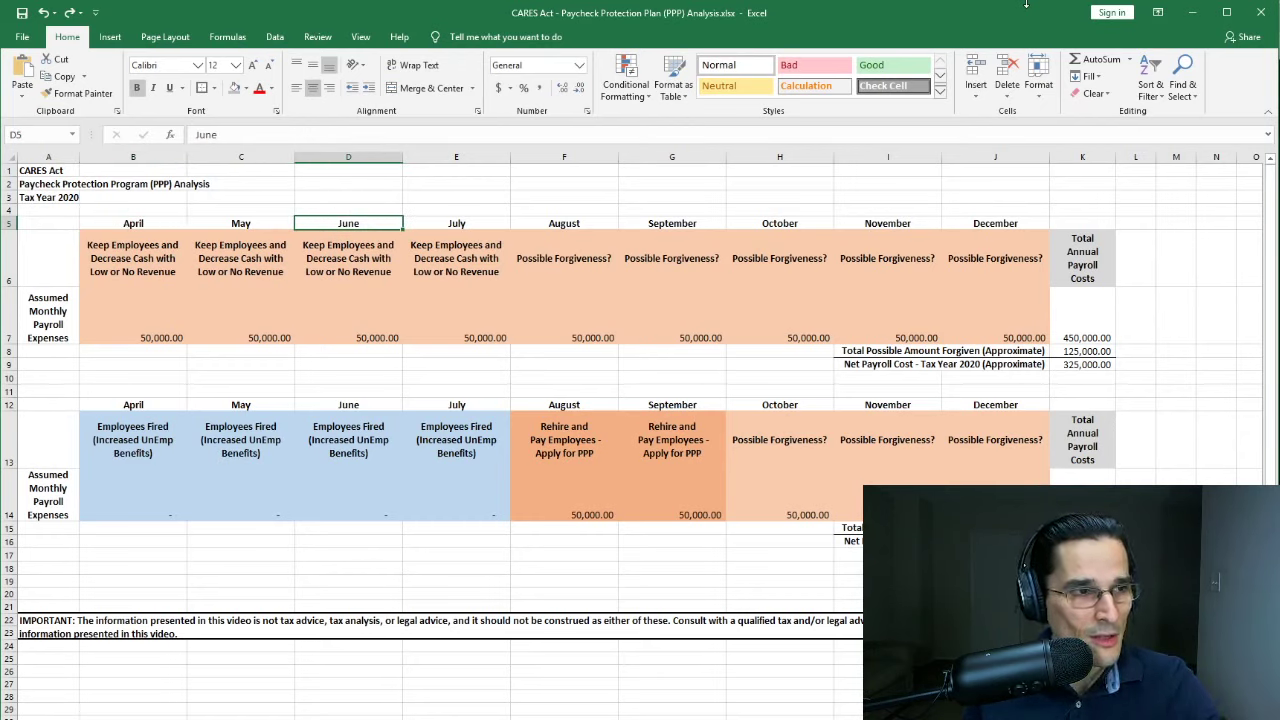
key("Down")
key("Left")
key("Left")
key("Up")
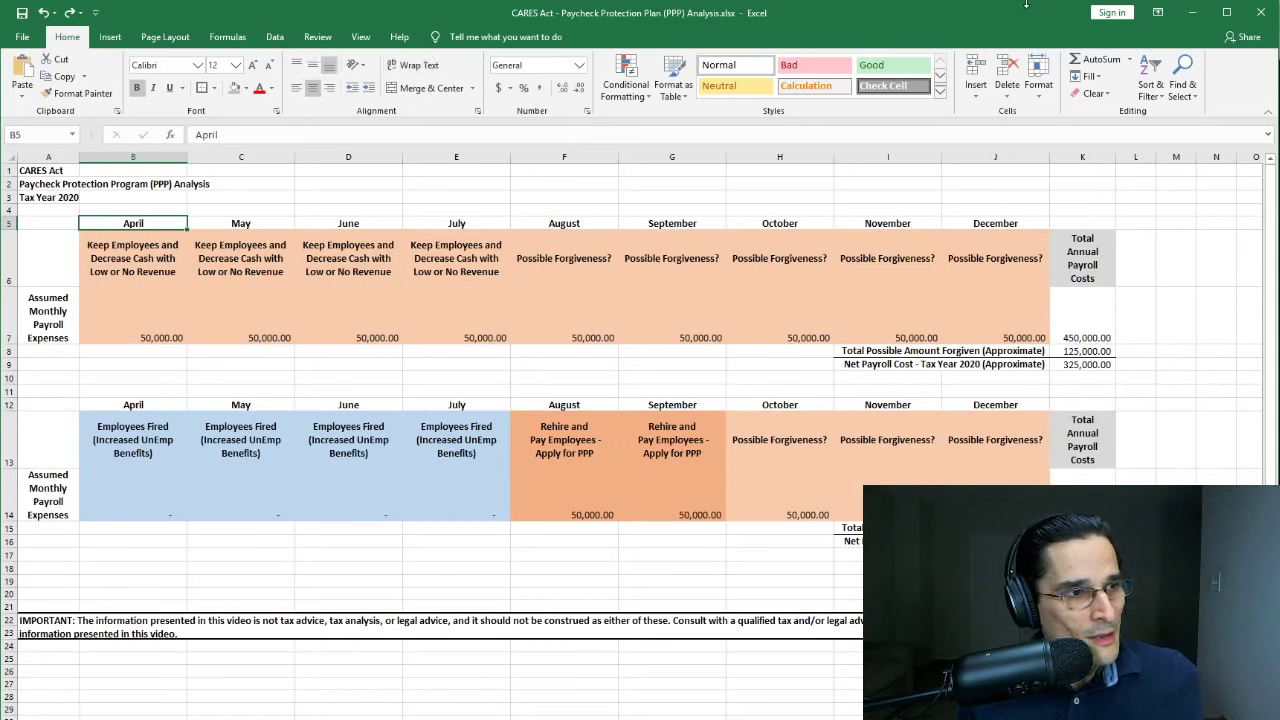
- Go across the keep-employees month headings from April to December and back to April's scenario description in B6
key("Right")
key("Right")
key("Right")
key("Right")
key("Right")
key("Right")
key("Right")
key("Right")
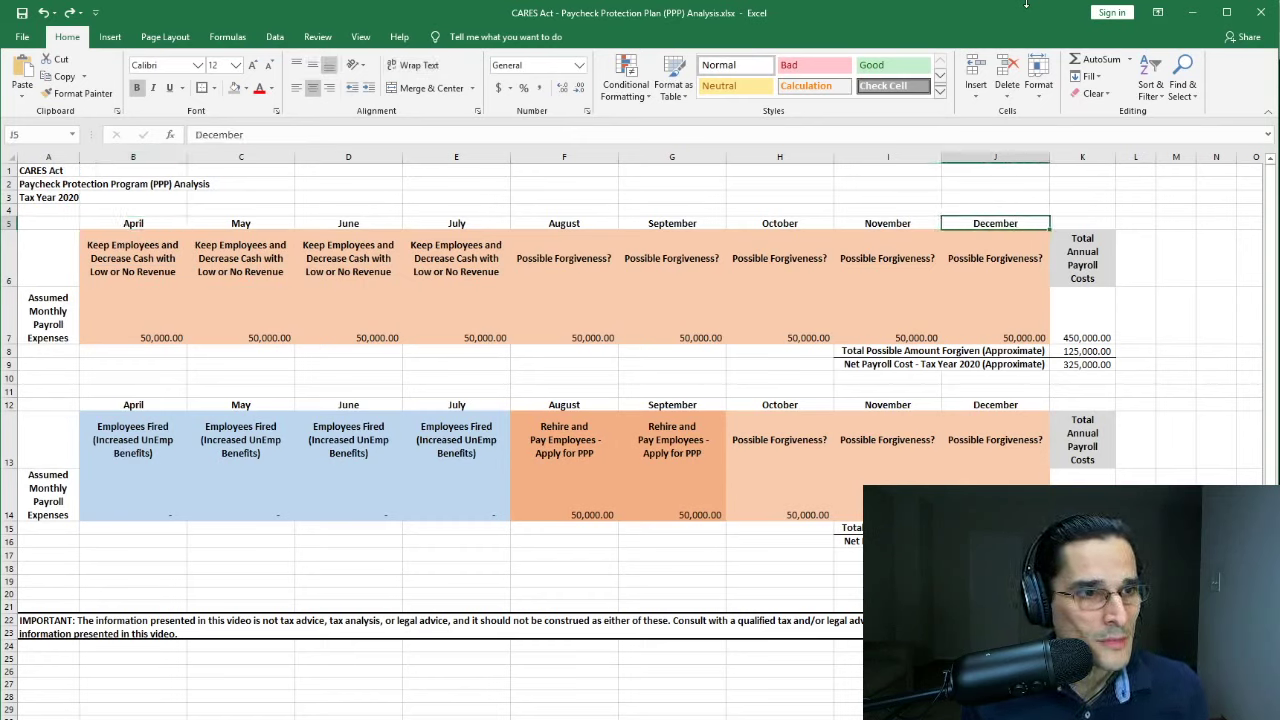
key("Left")
key("Left")
key("Left")
key("Left")
key("Left")
key("Left")
key("Left")
key("Left")
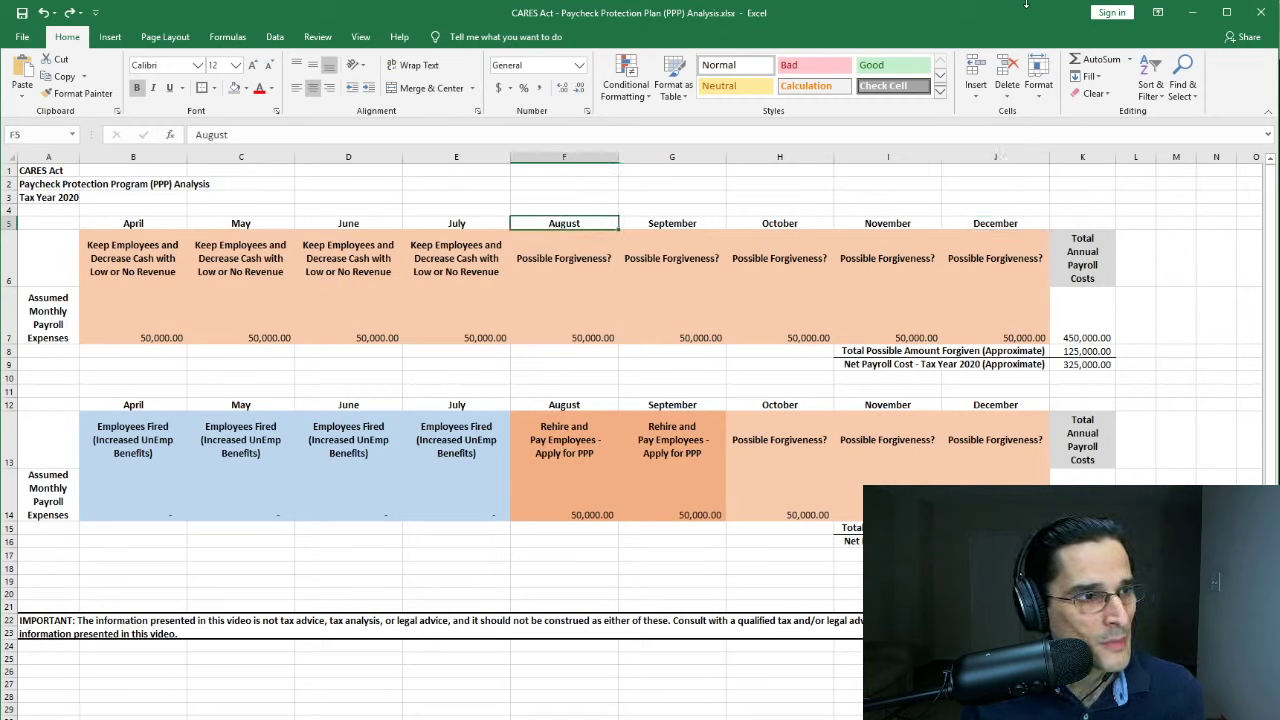
key("Down")
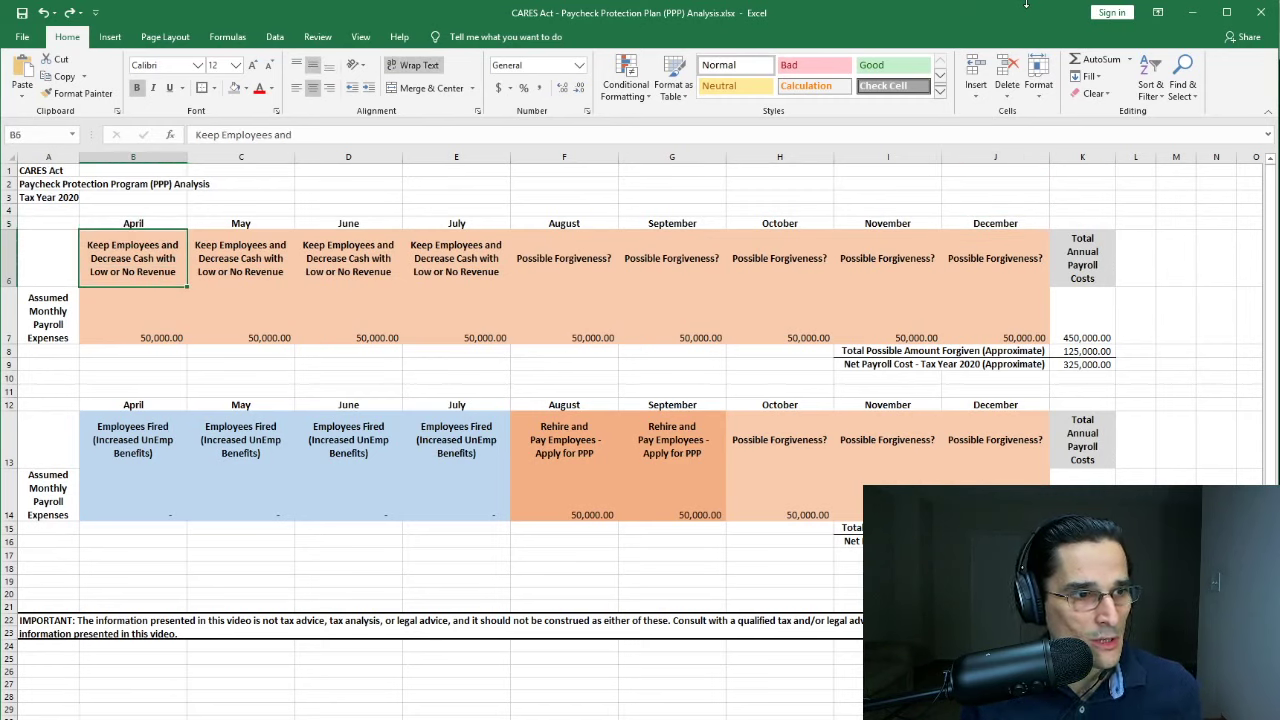
- Go through the keep-employees monthly payroll expenses in row 7 up to the annual total and return to April's description
key("Down")
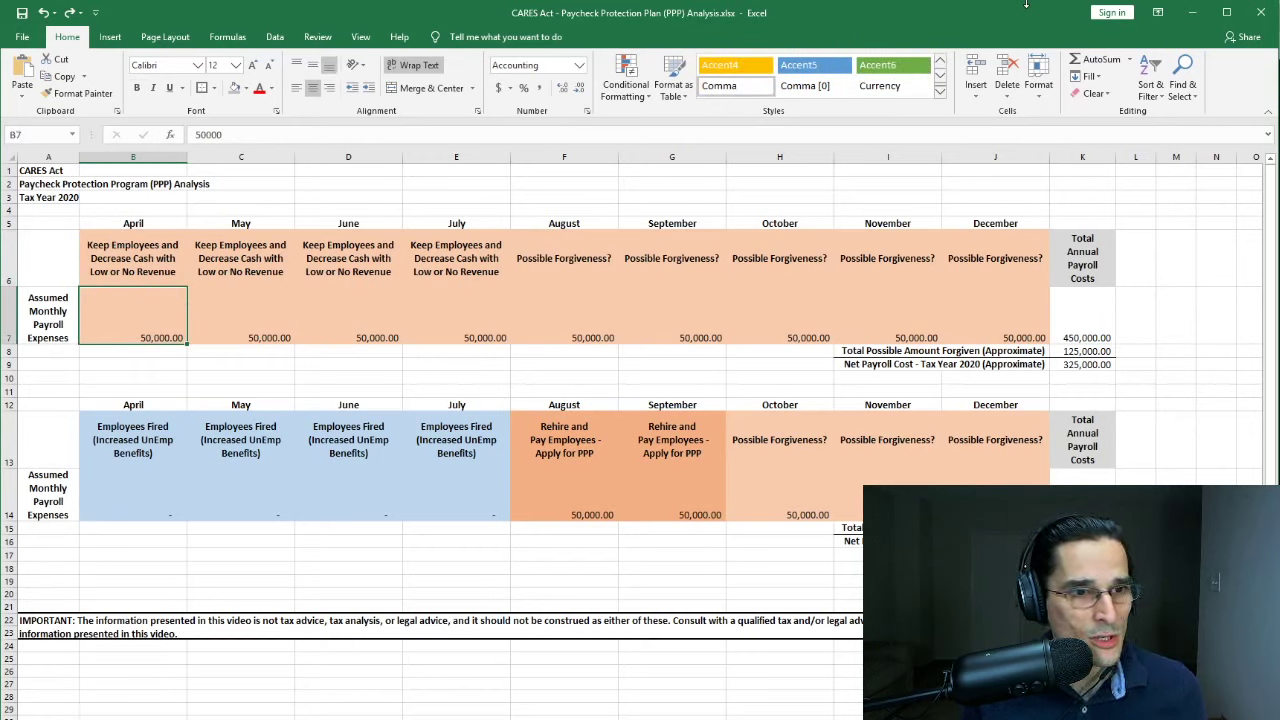
key("Right")
key("Right")
key("Right")
key("Right")
key("Right")
key("Right")
key("Right")
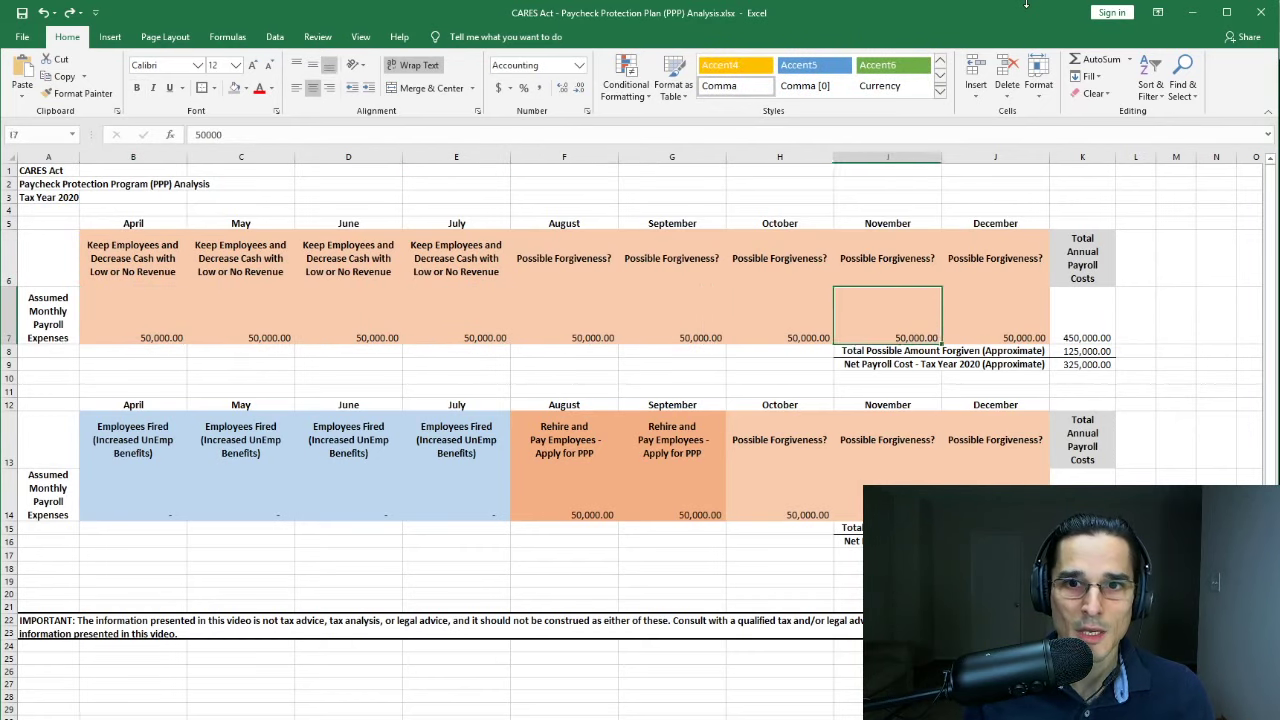
key("Right")
key("Right")
key("Left")
key("Left")
key("Left")
key("Left")
key("Left")
key("Left")
key("Left")
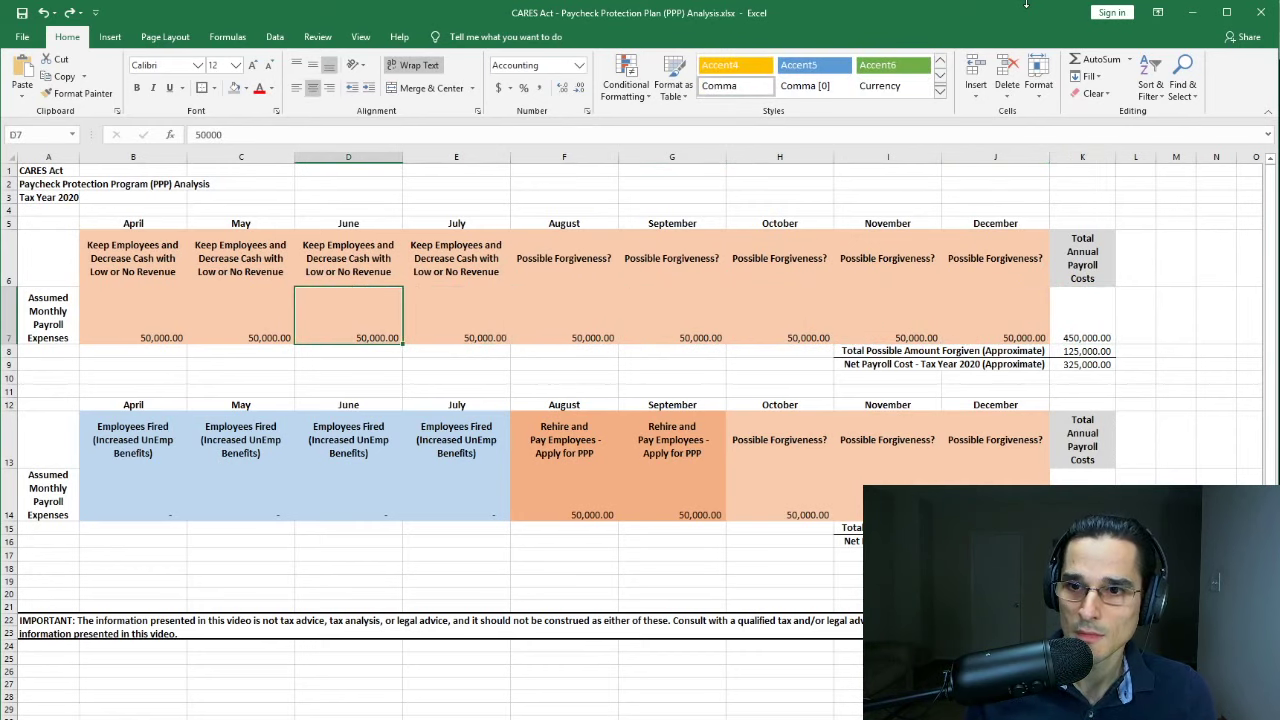
key("Left")
key("Left")
key("Up")
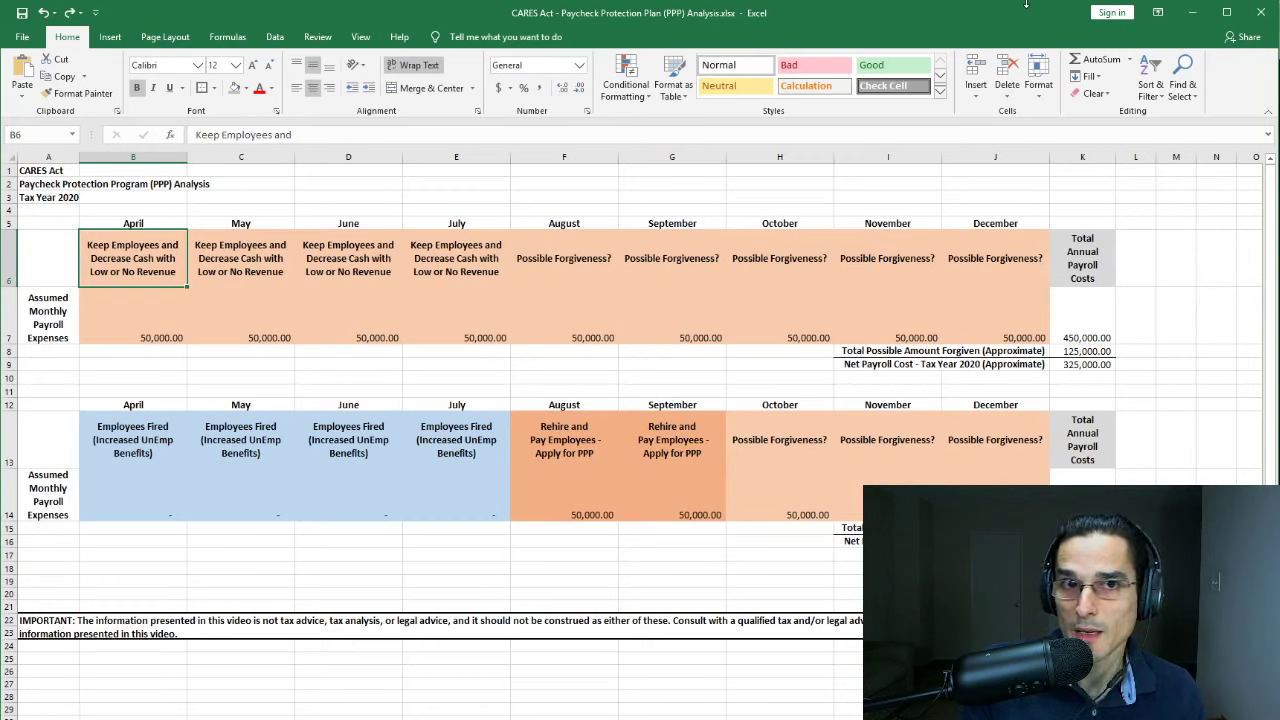
- Follow the keep-employees payroll expenses from April to October, continuing to December's Possible Forgiveness cell in row 6
key("Down")
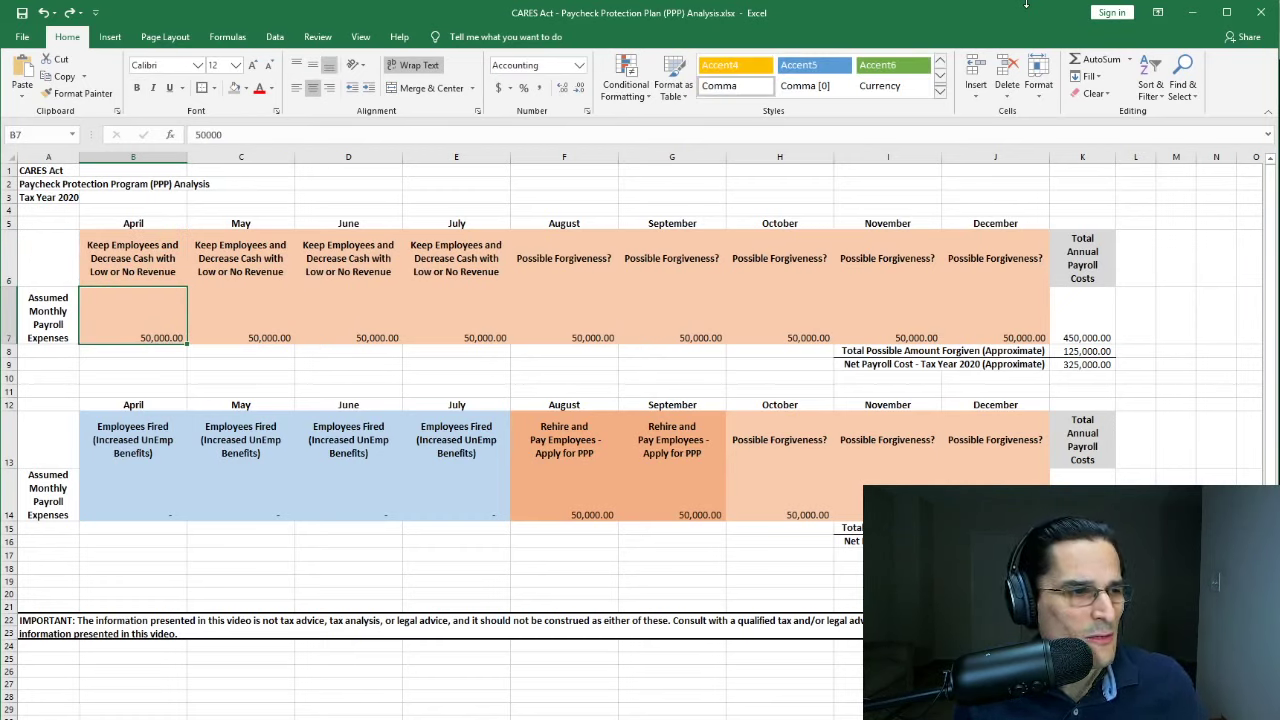
key("Right")
key("Right")
key("Right")
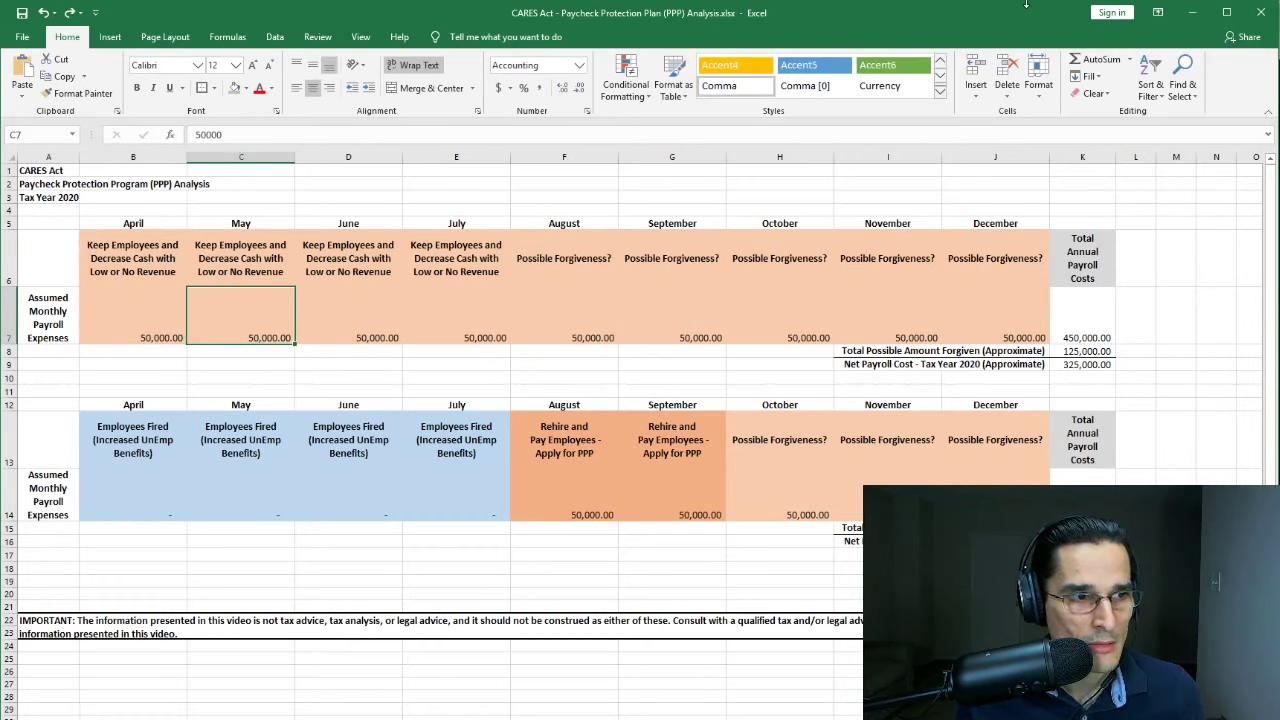
key("Right")
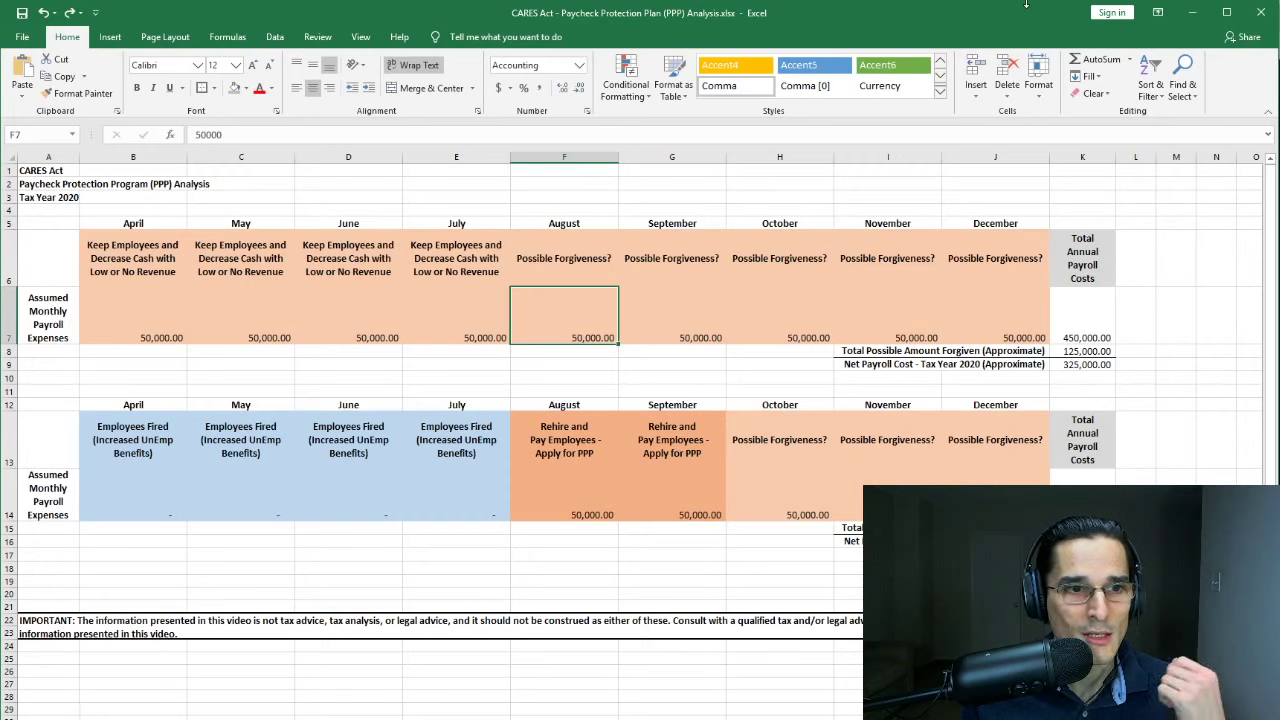
key("Right")
key("Right")
key("Up")
key("Right")
key("Right")
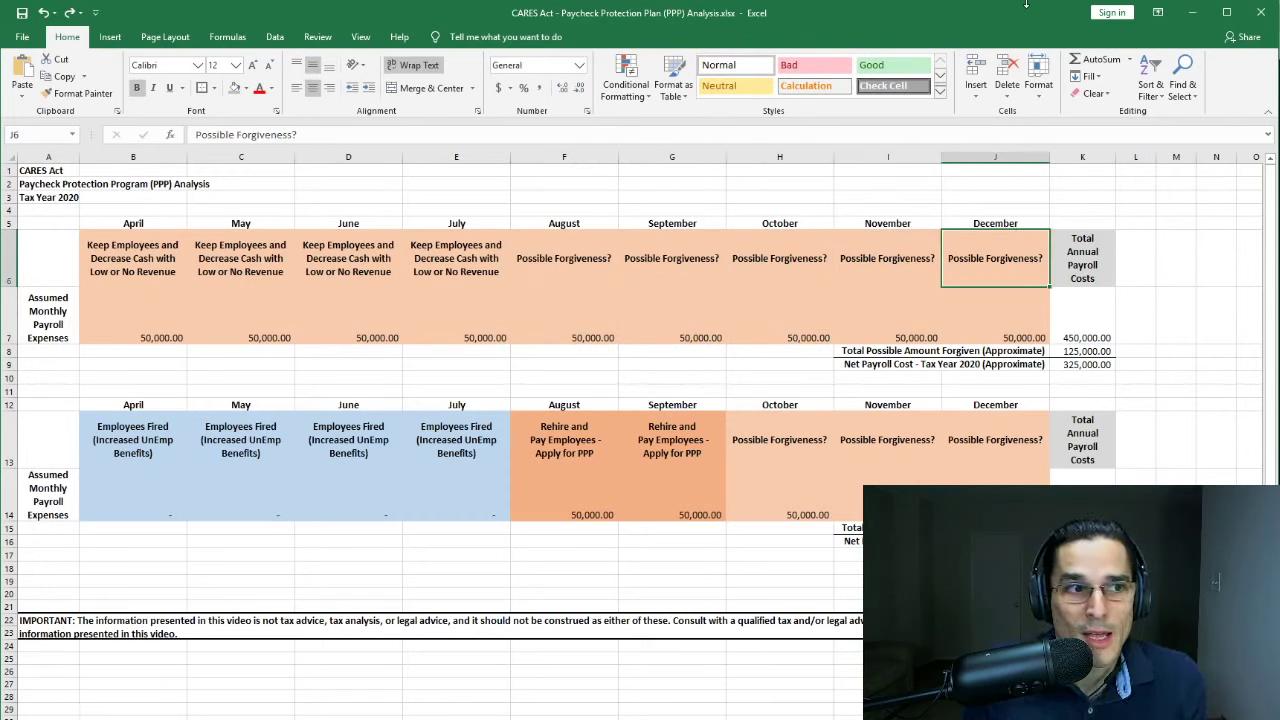
- Go back along the keep-employees descriptions to June and review the payroll expenses from June to September in row 7
key("Left")
key("Left")
key("Left")
key("Left")
key("Left")
key("Left")
key("Down")
key("Right")
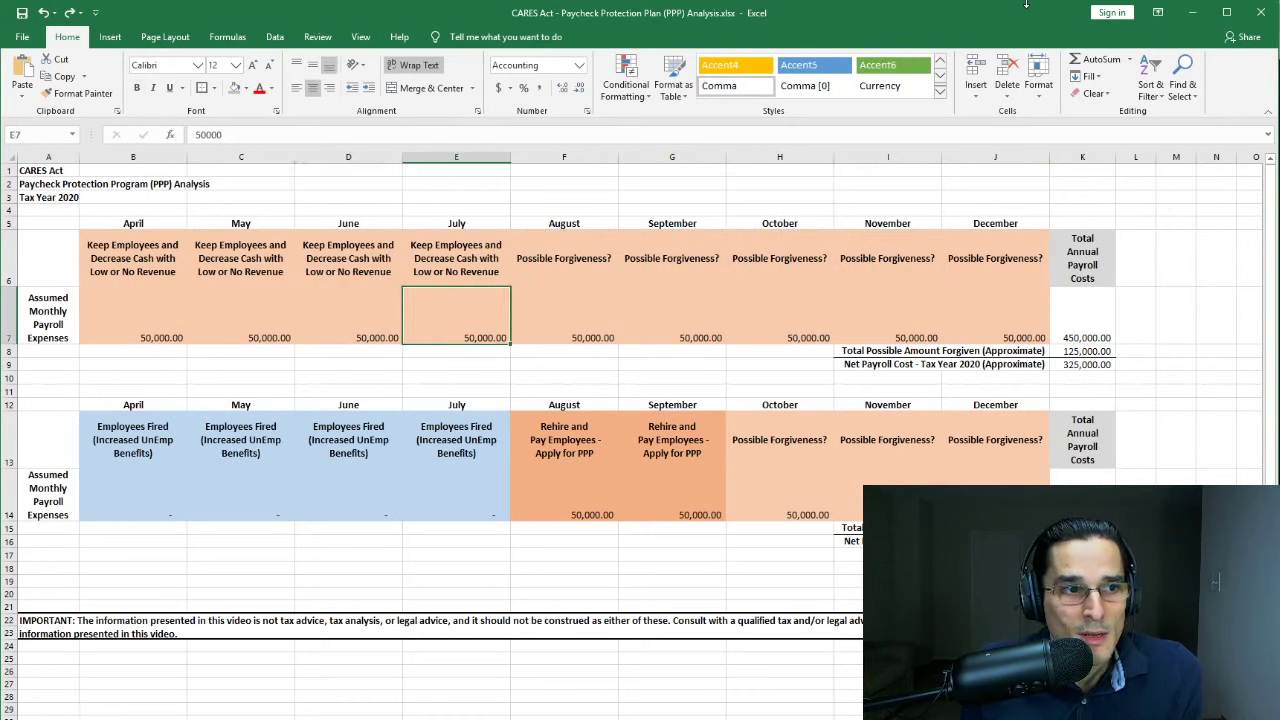
key("Right")
key("Right")
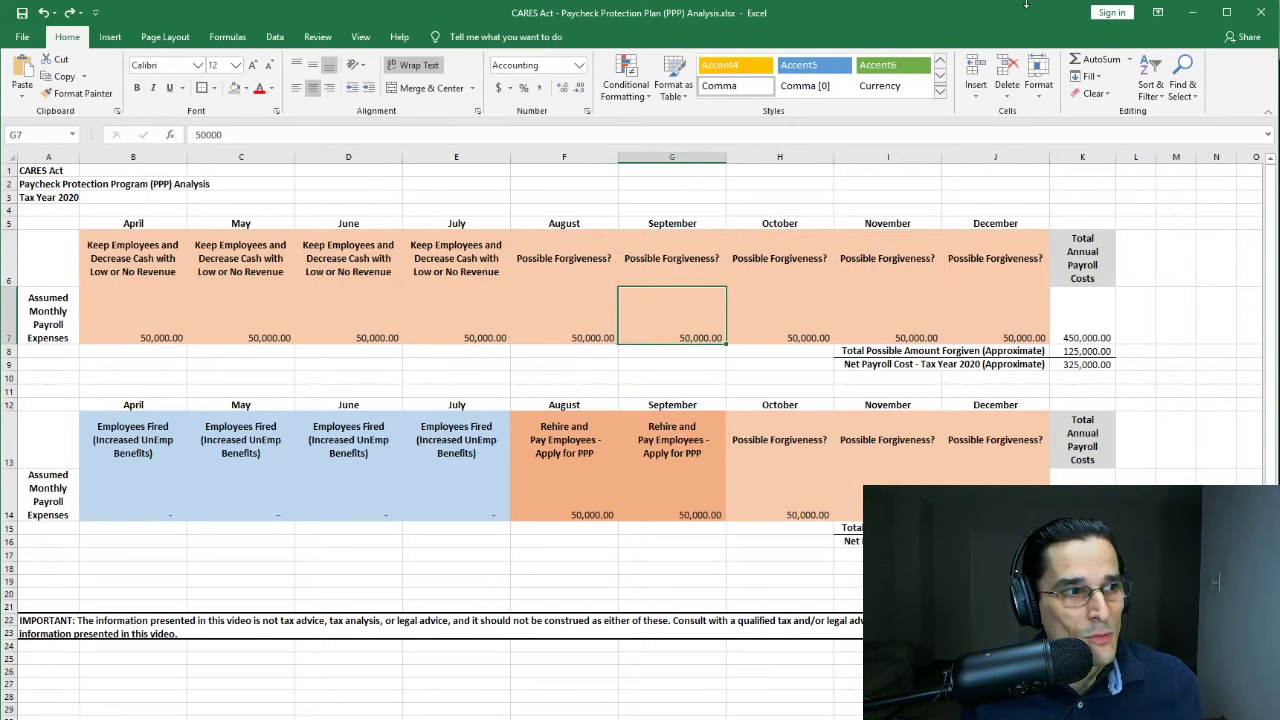
- Inspect the formula behind the keep-employees scenario's total annual payroll costs in K7 without changing it
key("Right")
key("Right")
key("Right")
key("Right")
key("F2")
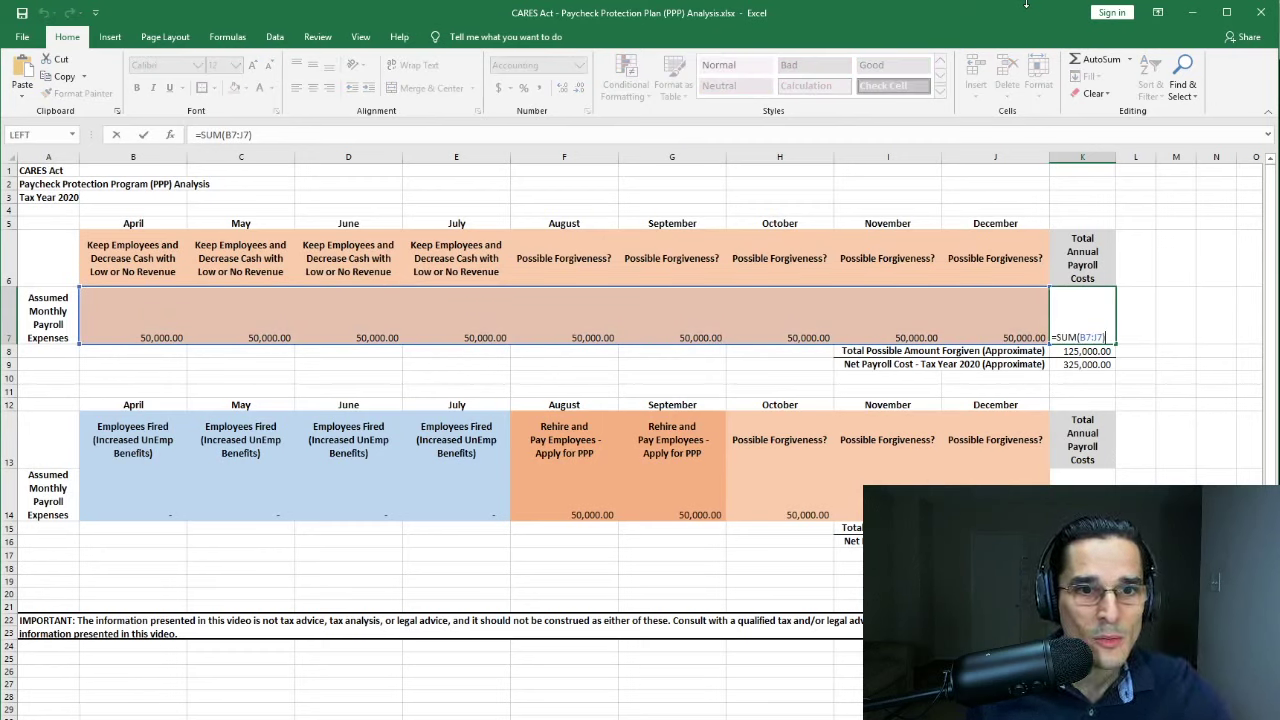
key("Escape")
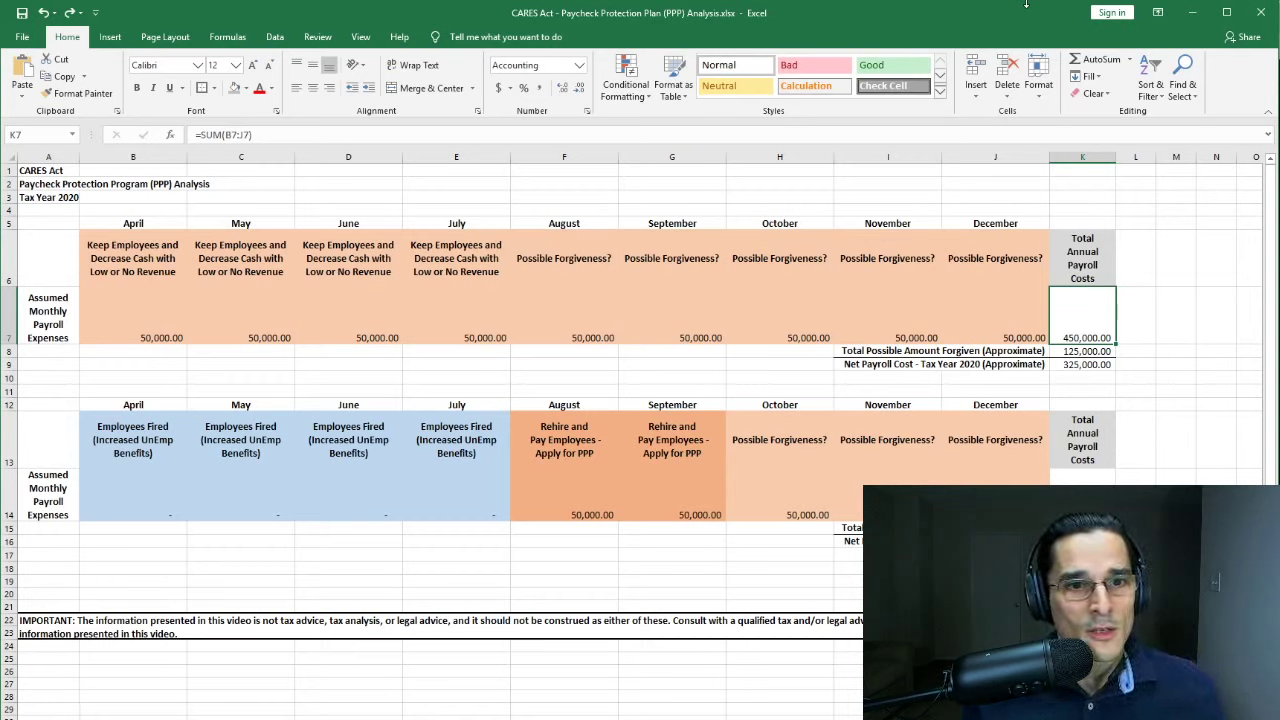
- Inspect the Total Possible Amount Forgiven formula in K8 and the April payroll cell B7 that it references
key("Down")
key("F2")
key("Escape")
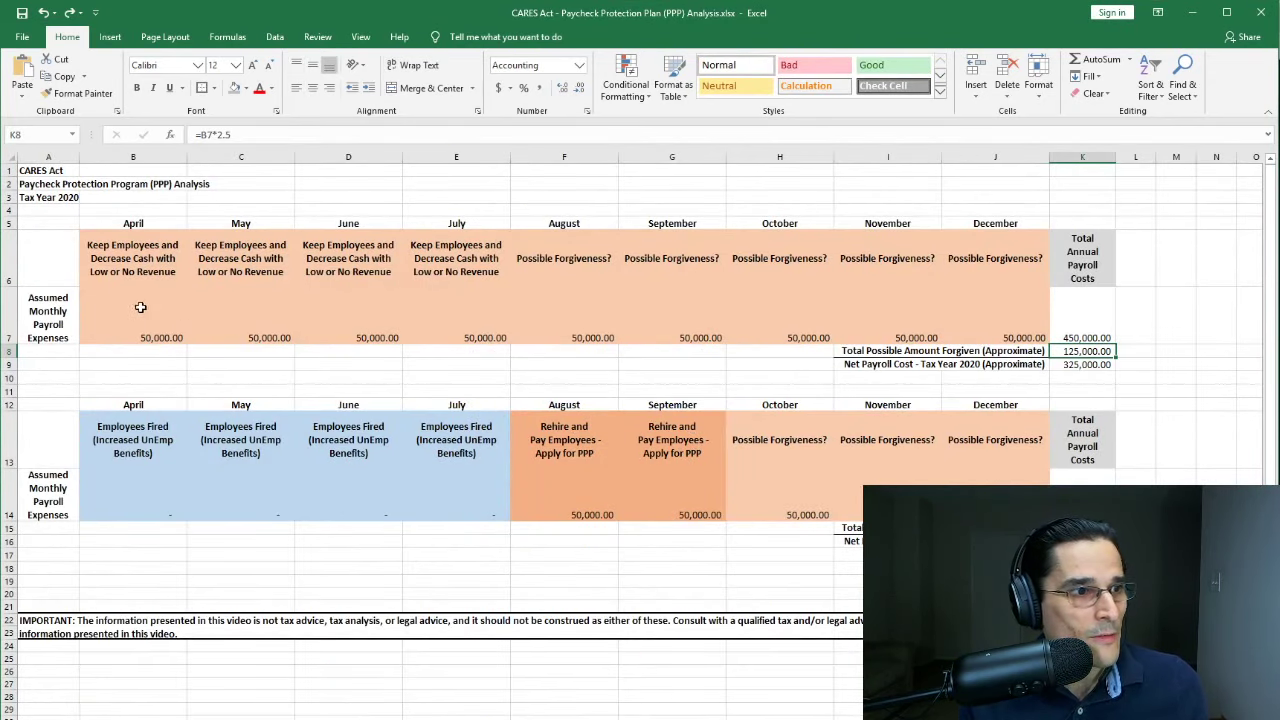
left_click(140, 307)
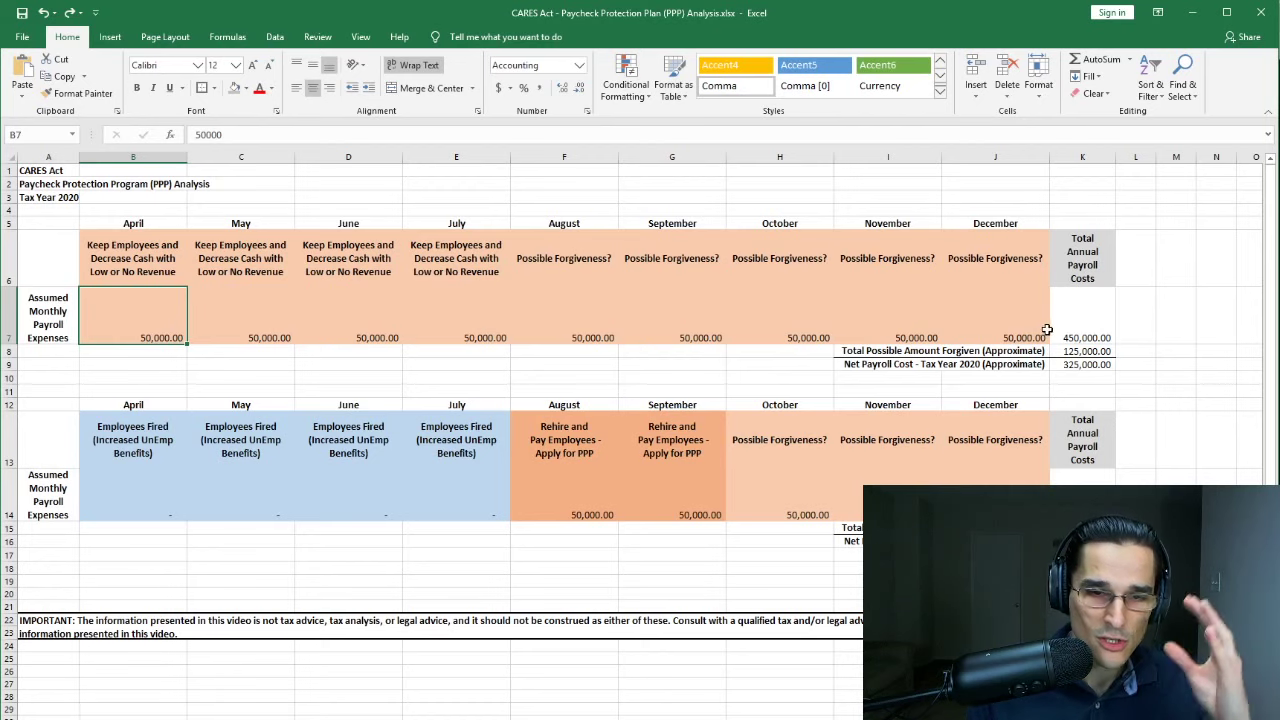
left_click(1088, 351)
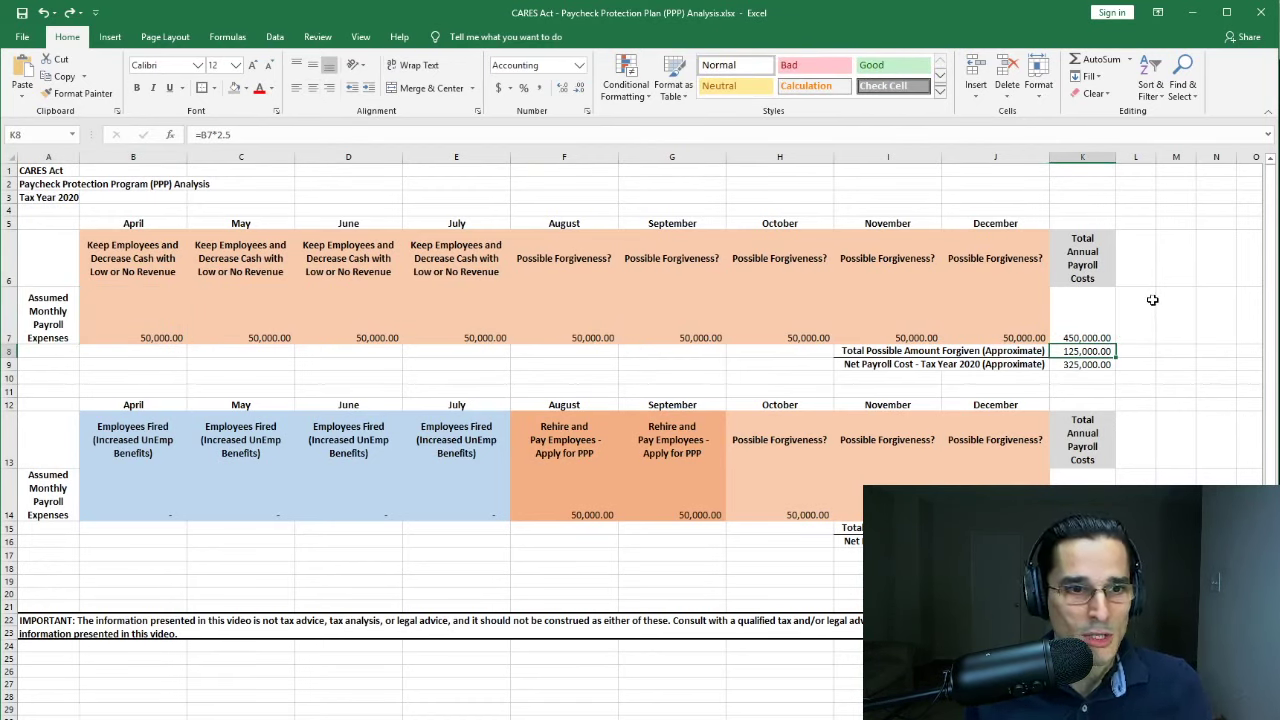
key("F2")
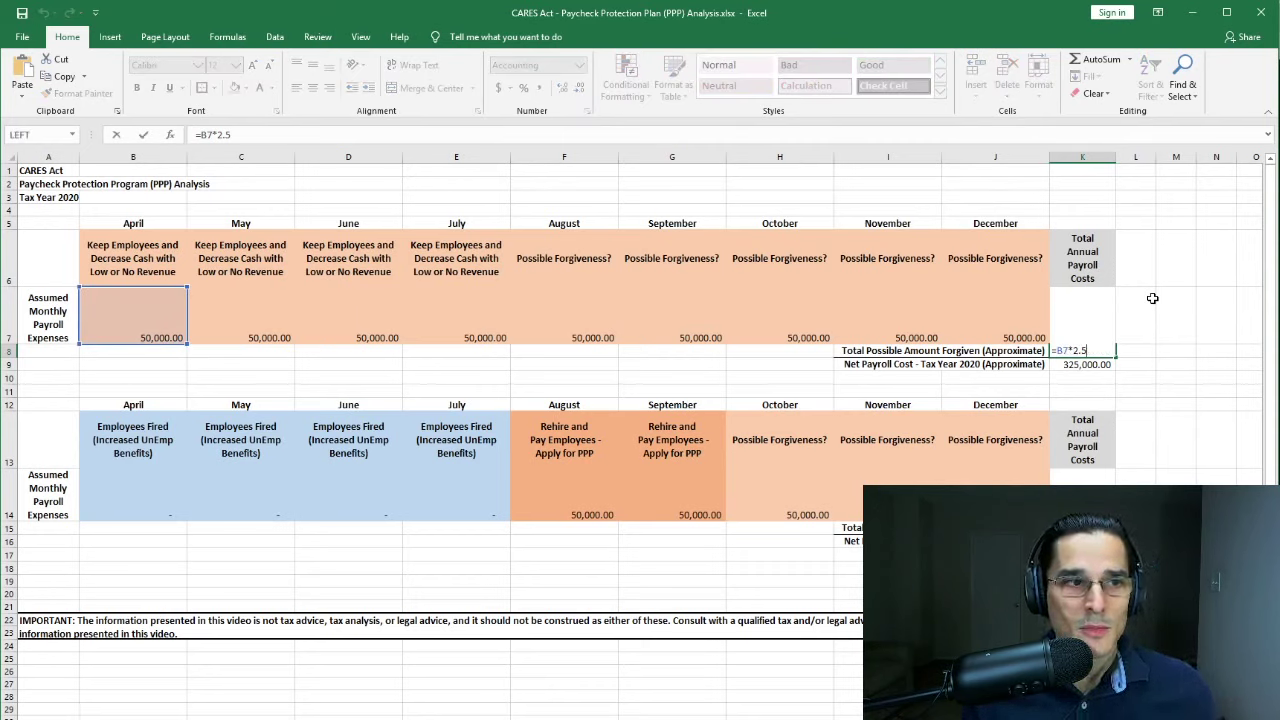
key("Return")
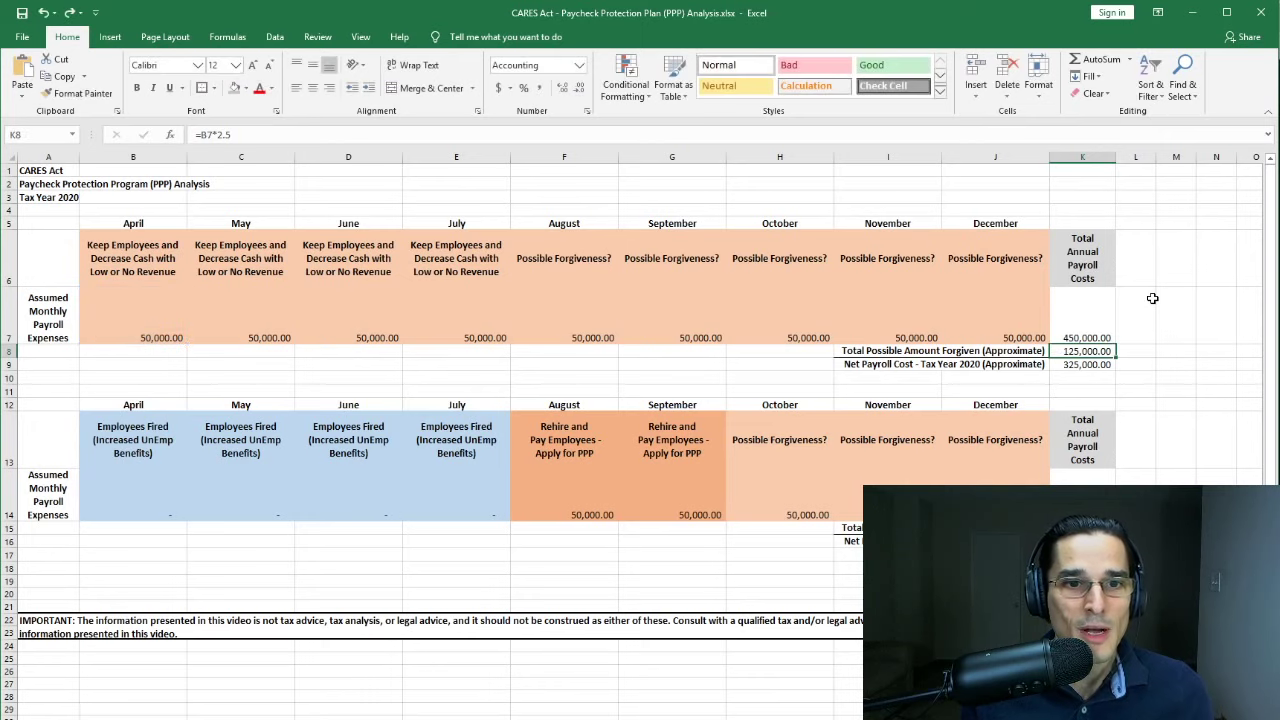
- Review the keep-employees forgiven amount and net payroll cost, returning to the total annual payroll costs in K7
key("Up")
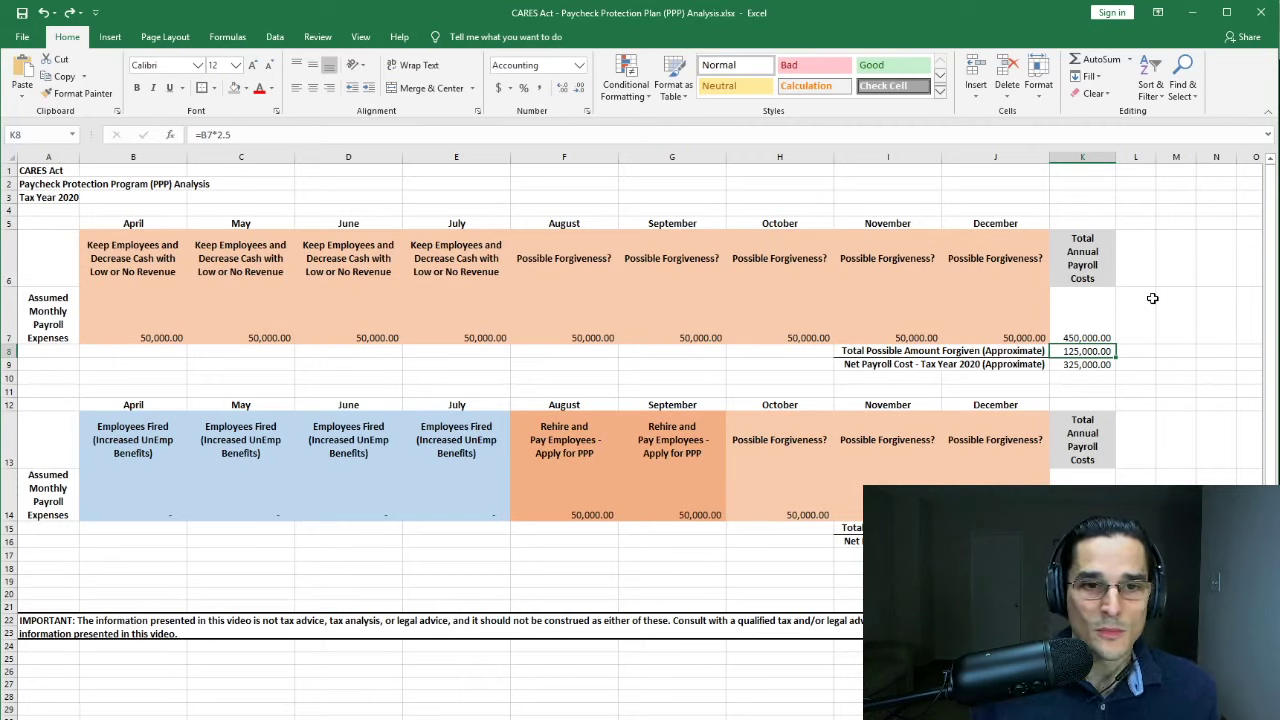
key("Down")
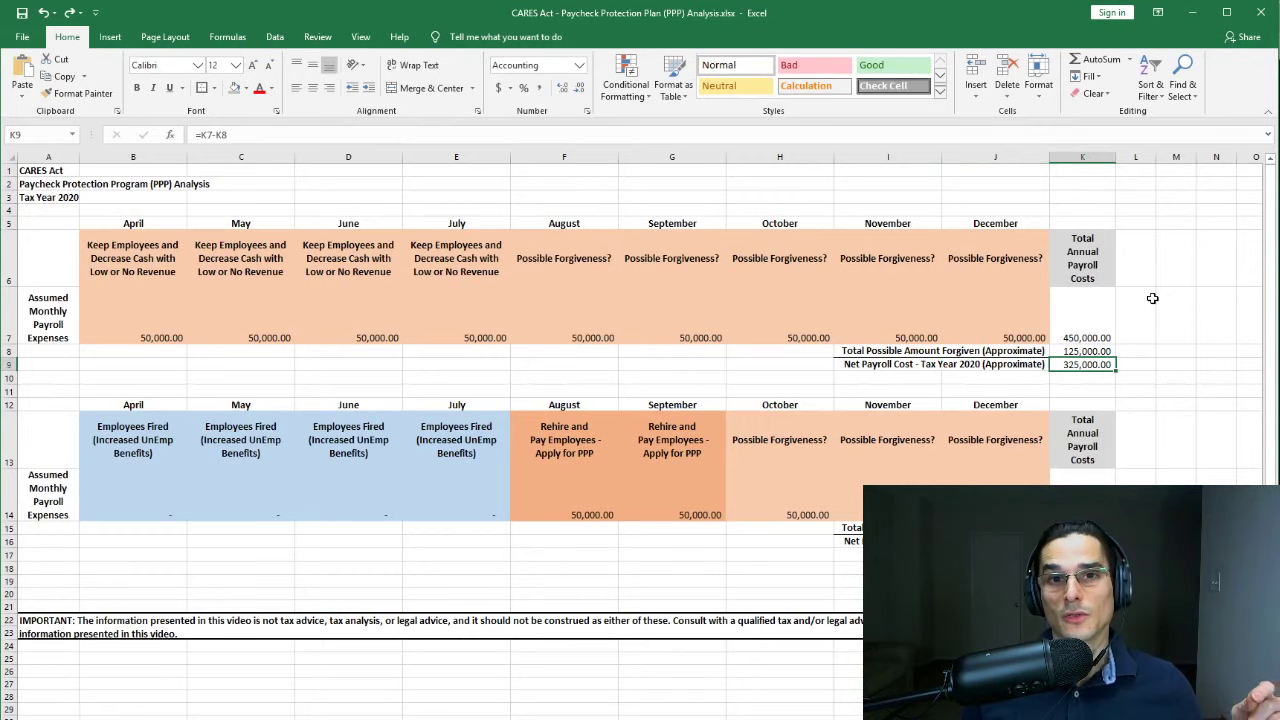
key("Up")
key("Up")
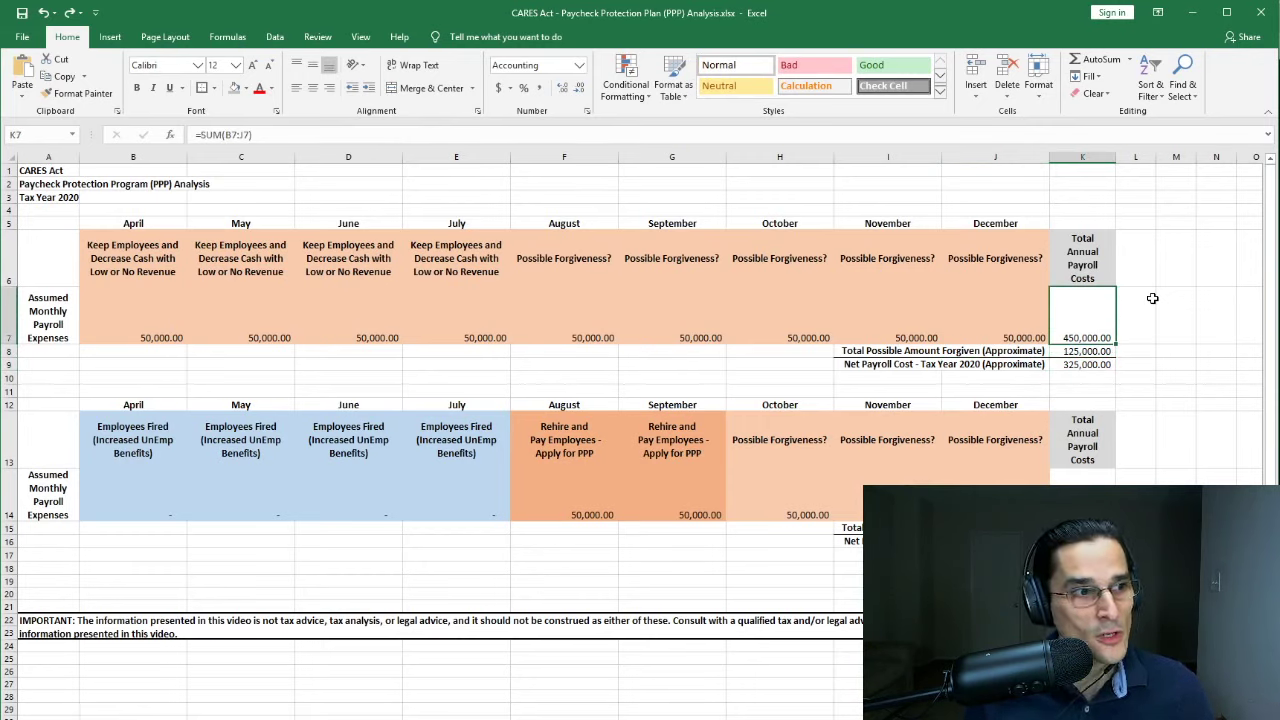
- Highlight the keep-employees monthly payroll expenses from December back to April in row 7 and return to their total in K7
key("Left")
key("shift+Left")
key("shift+Left")
key("shift+Left")
key("shift+Left")
key("shift+Left")
key("shift+Left")
key("shift+Left")
key("shift+Left")
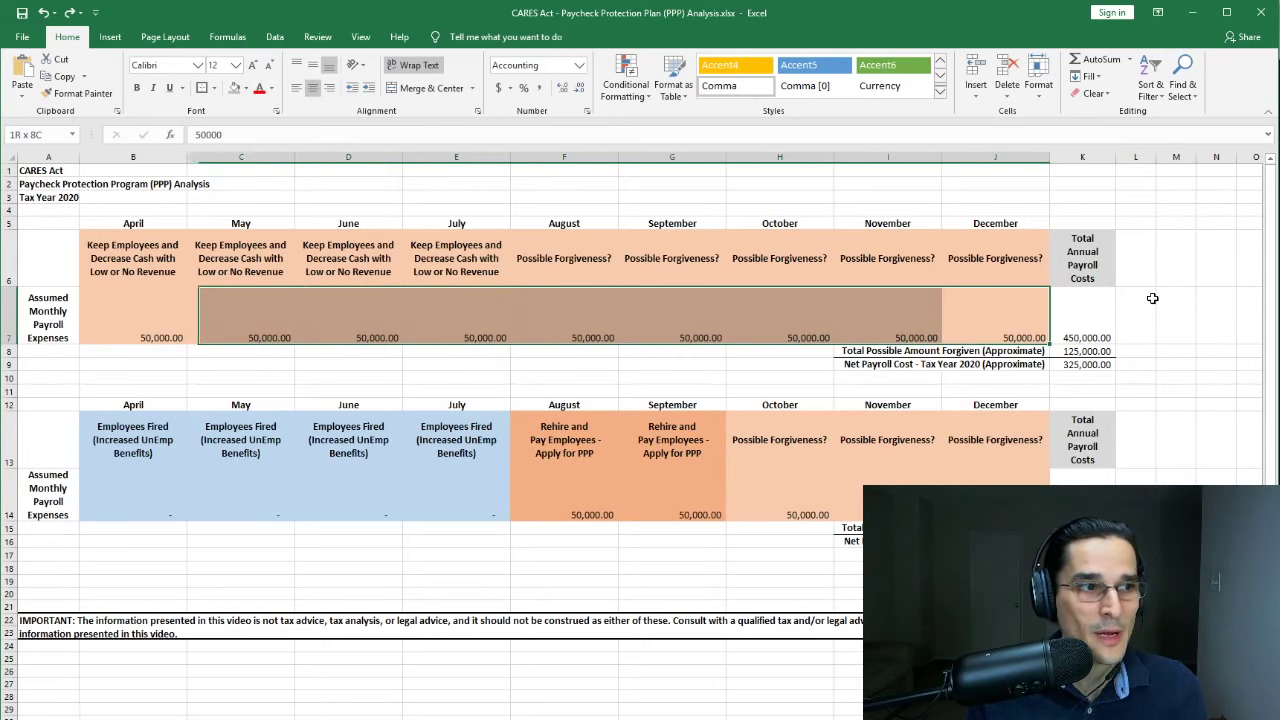
key("Right")
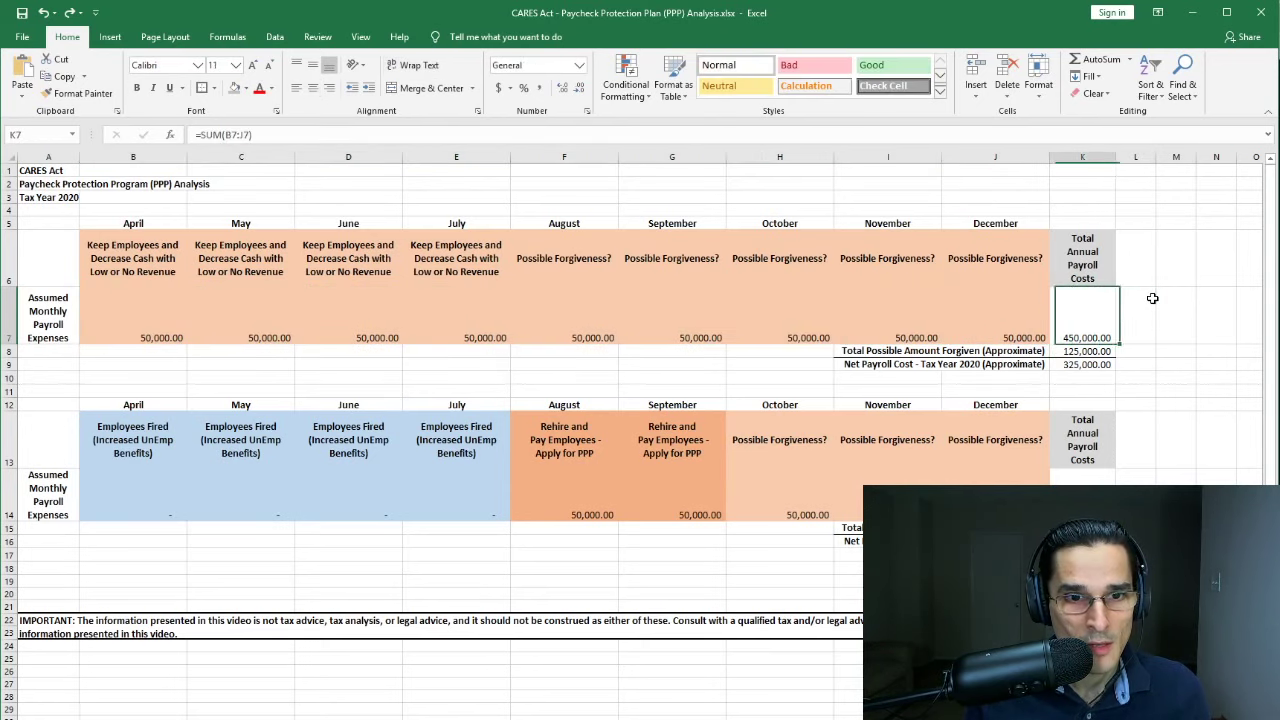
- Inspect the formulas for Total Possible Amount Forgiven in K8 and Net Payroll Cost in K9
key("Down")
key("F2")
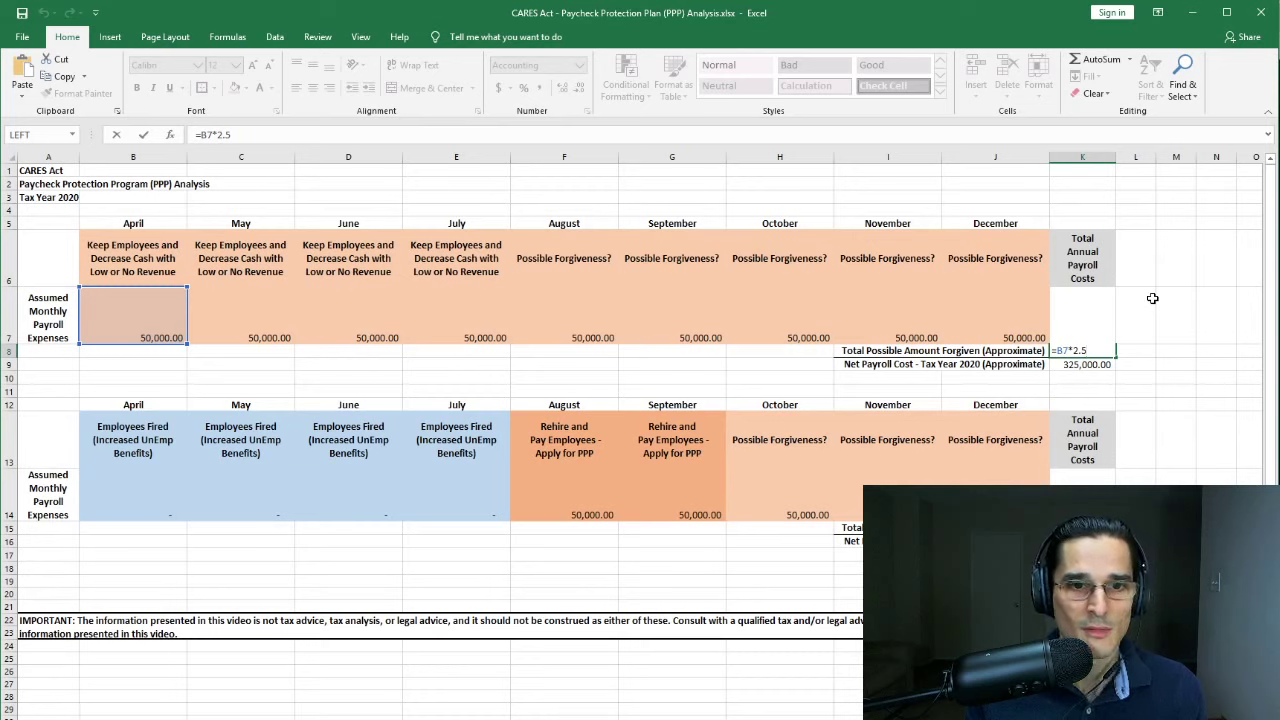
key("Return")
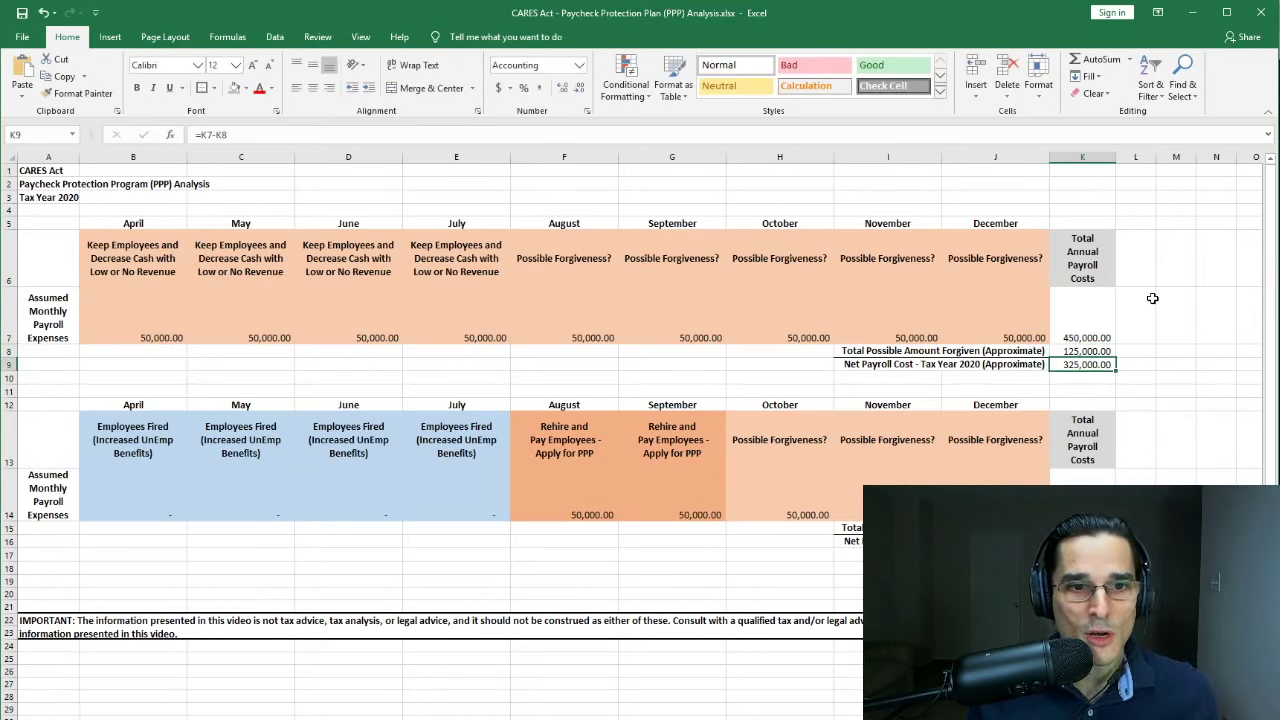
key("F2")
key("Escape")
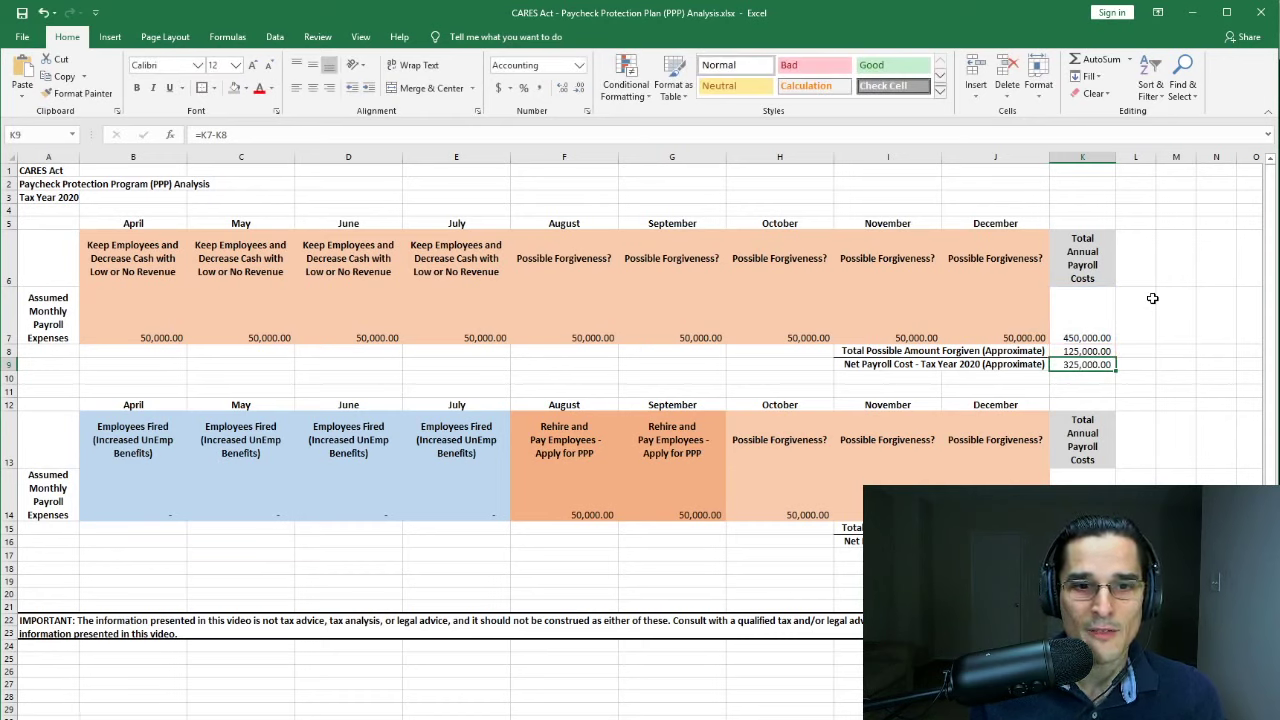
- Go to the rehire scenario, moving across row 13 to June's Employees Fired cell, and examine its totals and the Difference row
key("Down")
key("Down")
key("Down")
key("Down")
key("Left")
key("Left")
key("Left")
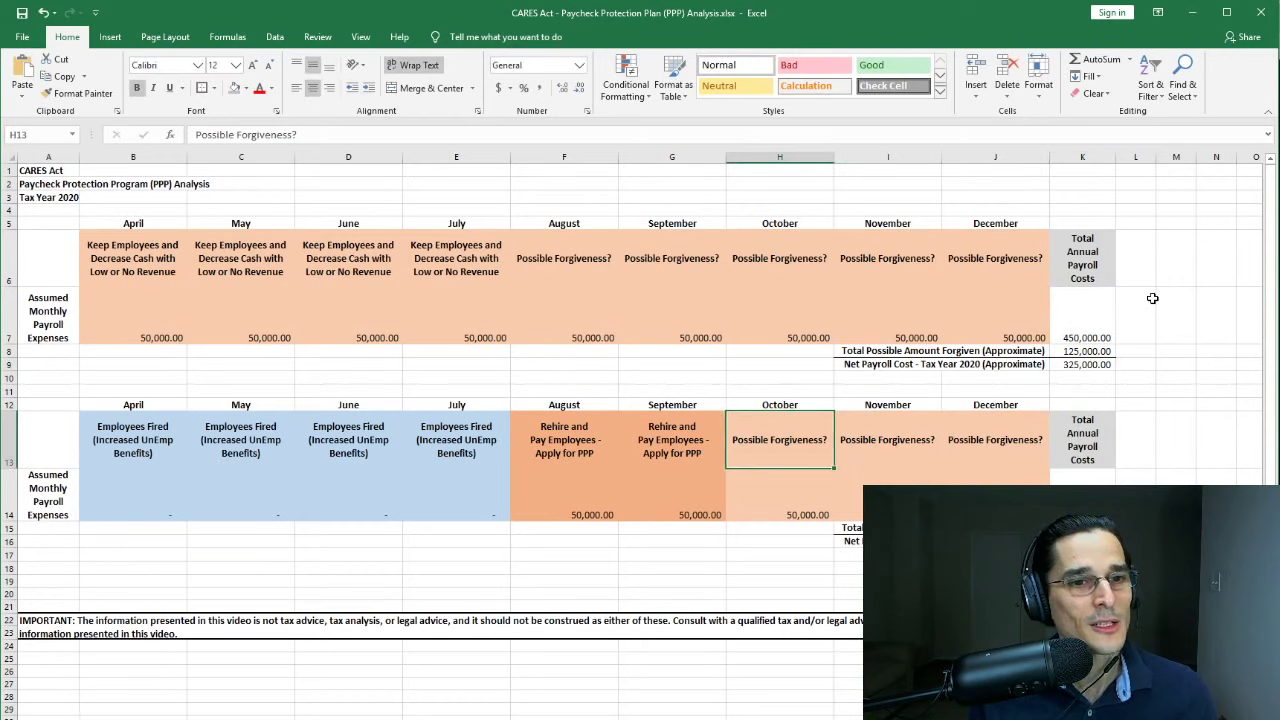
key("Left")
key("Left")
key("Left")
key("Left")
scroll(942, 421, "down", 1)
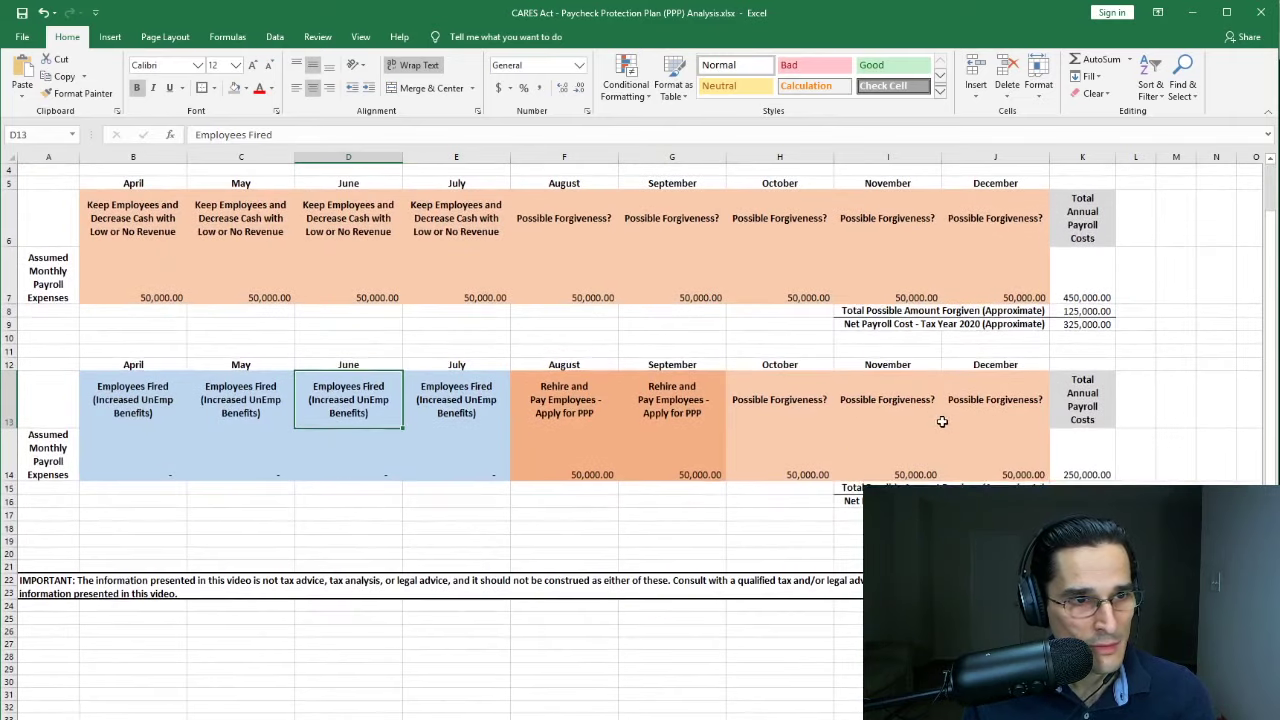
scroll(942, 421, "down", 2)
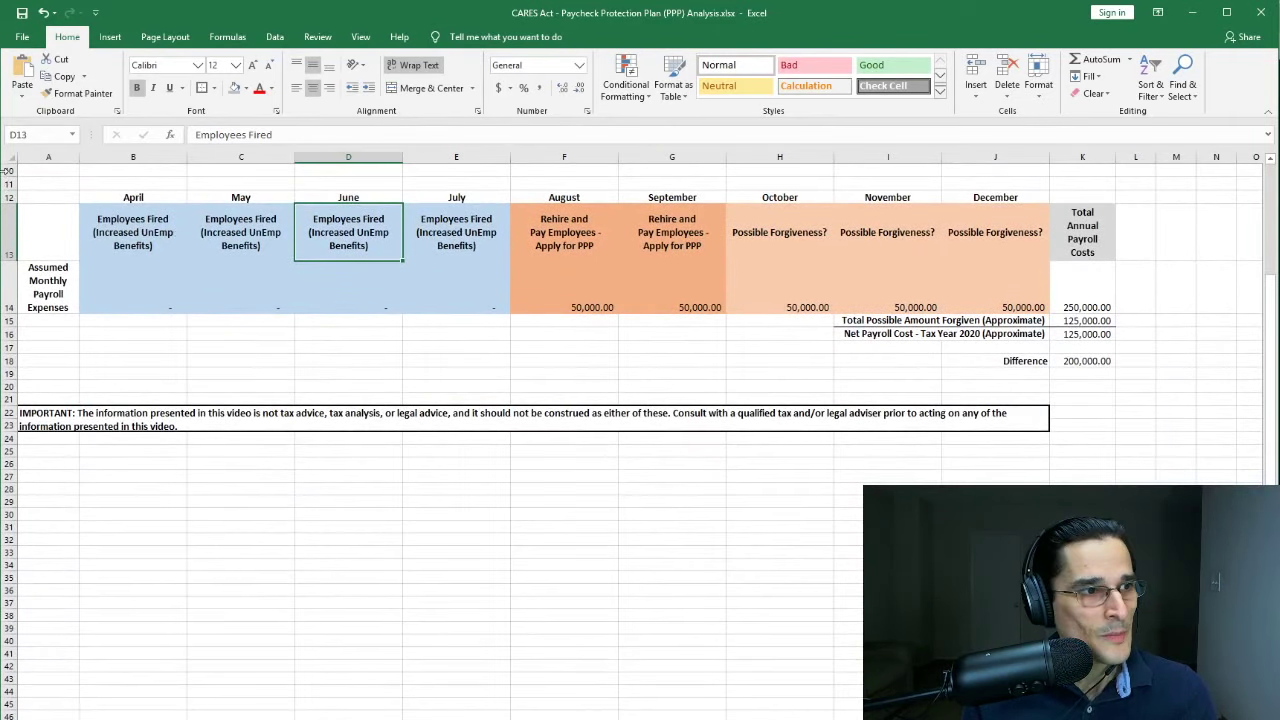
- Review the rehire scenario's payroll expenses label in A14 and the April to July months in row 12
key("Down")
key("Left")
key("Left")
key("Left")
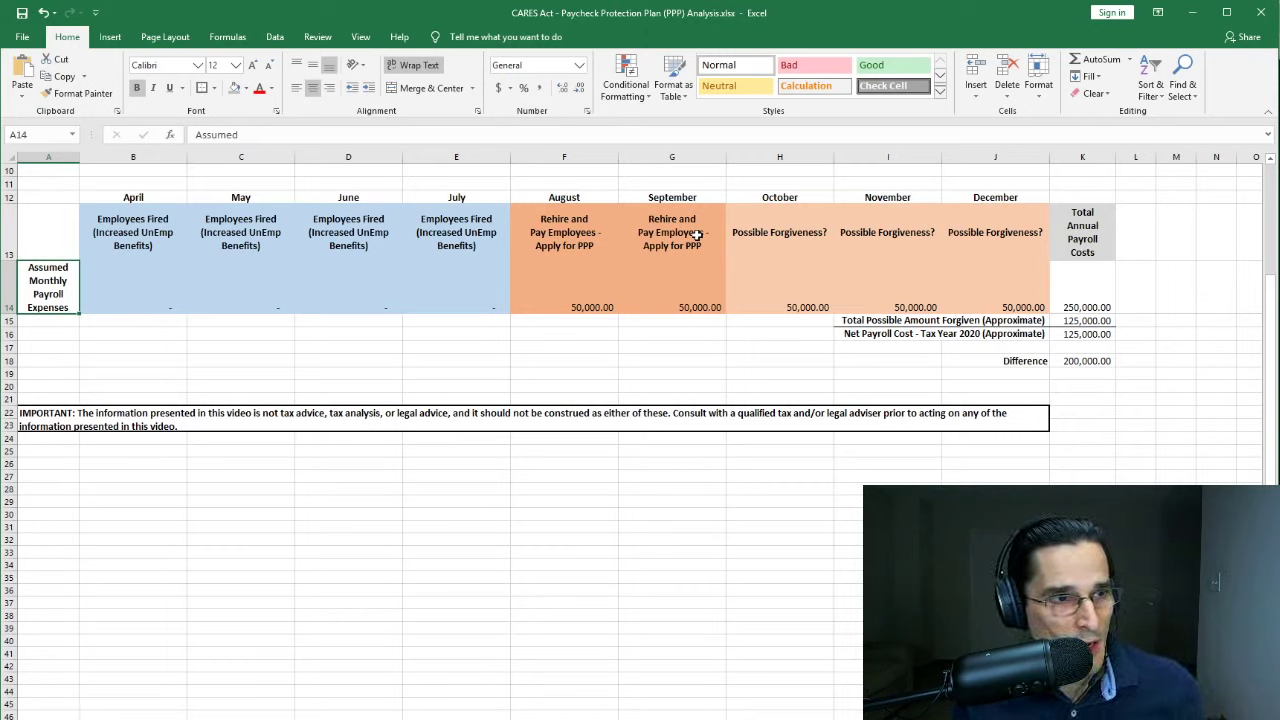
key("Up")
key("Right")
key("Up")
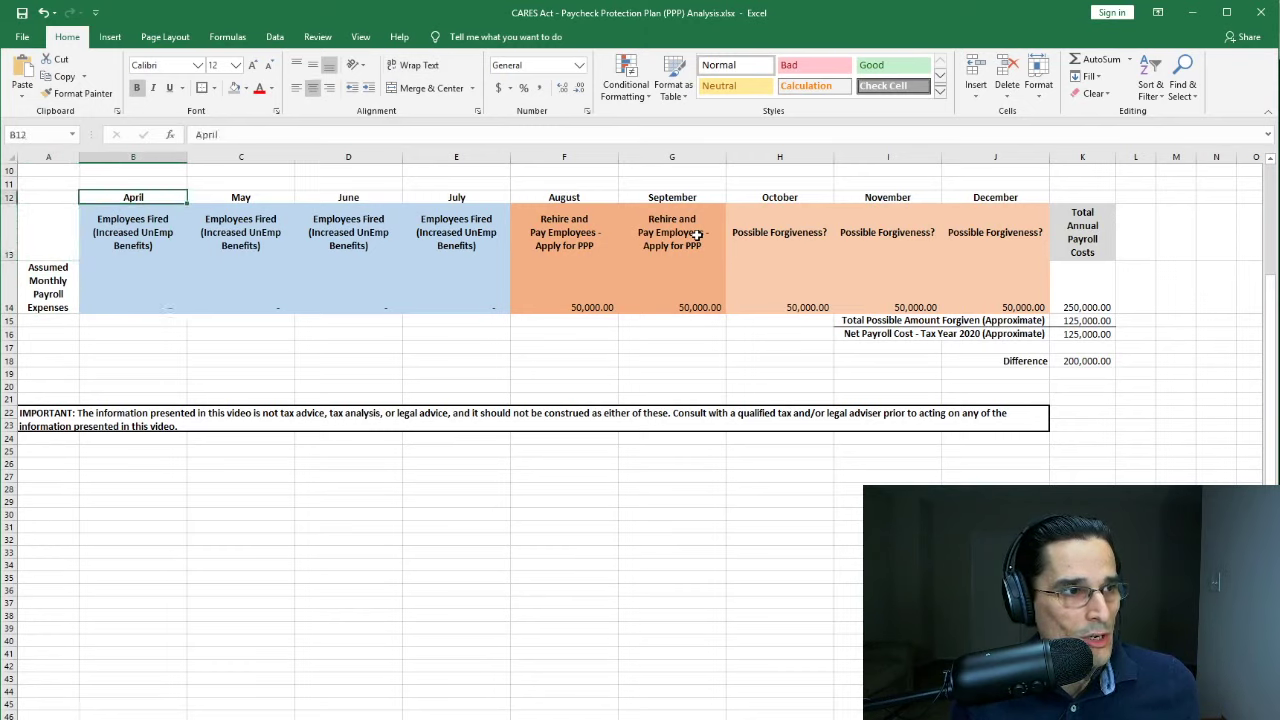
key("Right")
key("Right")
key("Right")
key("Left")
key("Left")
key("Left")
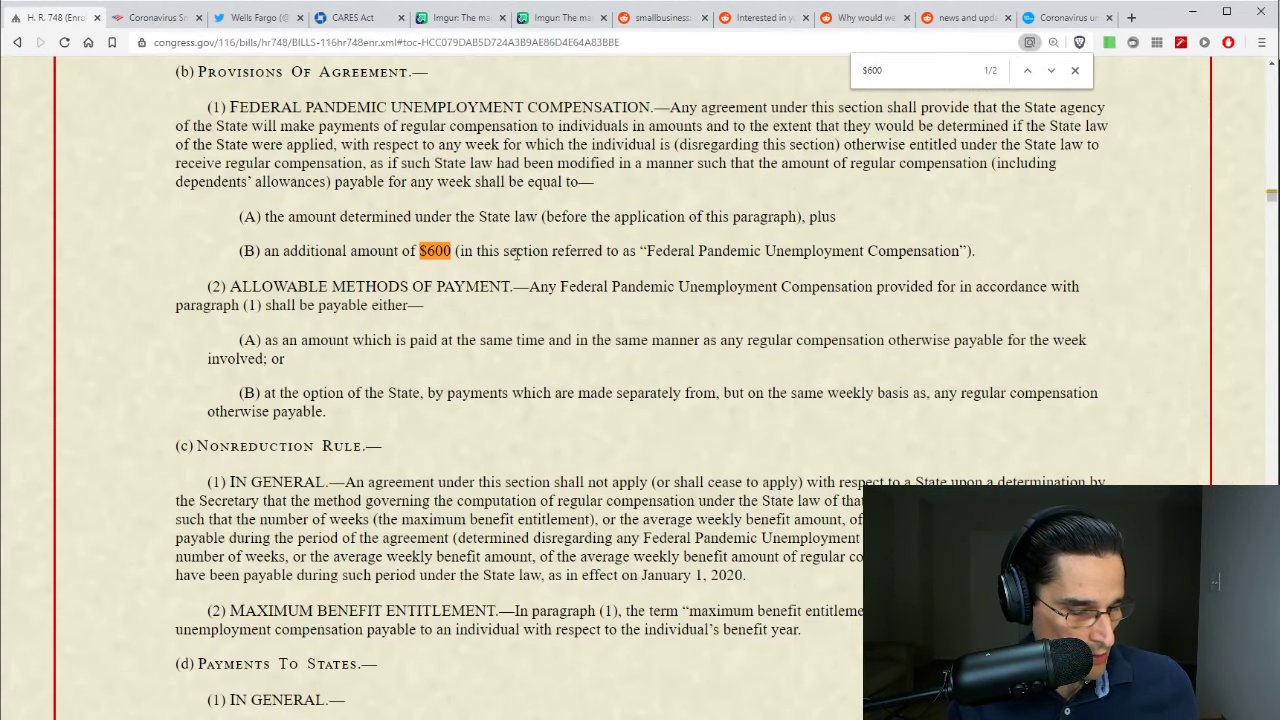
- Search the H.R. 748 bill text in the browser for "july 31"
key("ctrl+f")
type("jly 31")
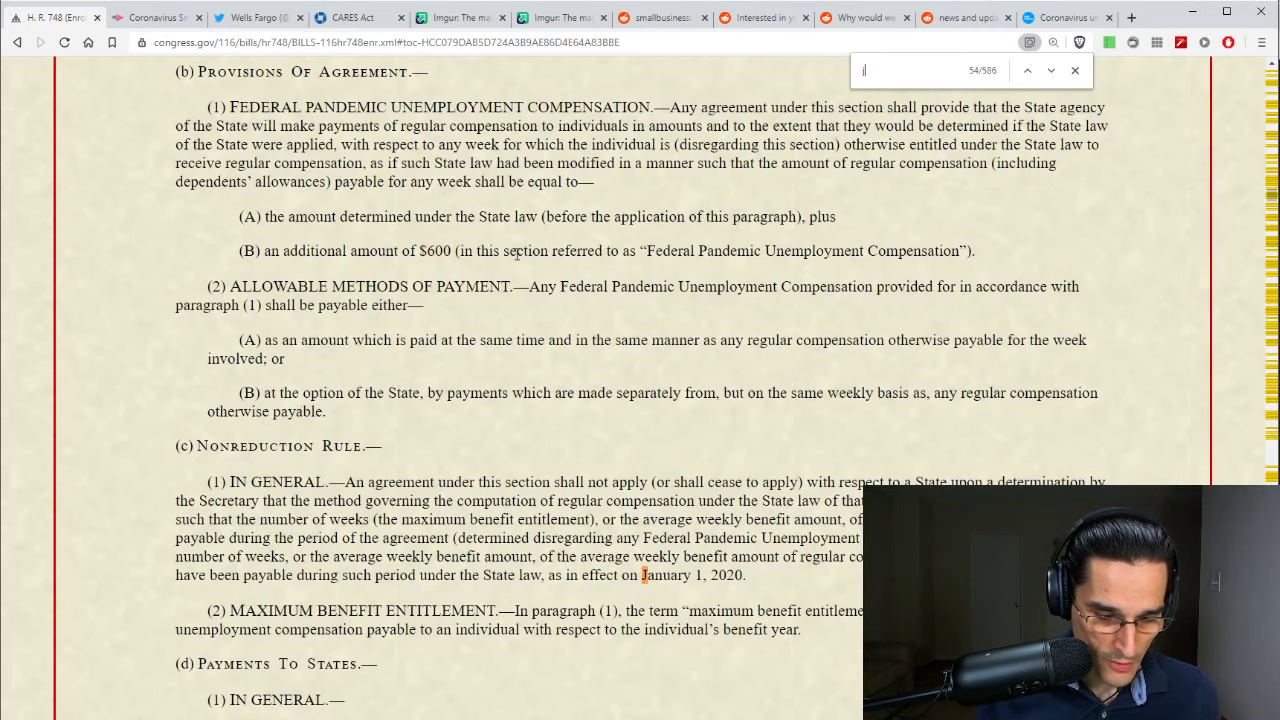
key("BackSpace")
key("BackSpace")
key("BackSpace")
key("BackSpace")
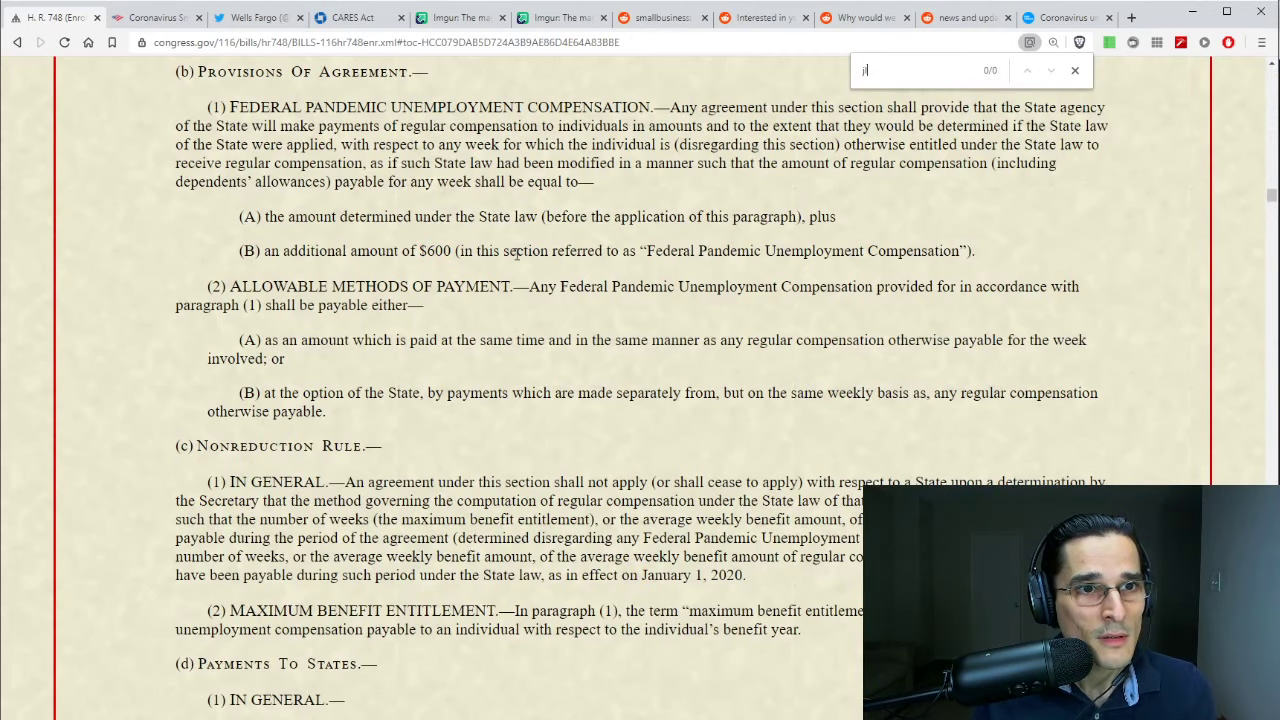
type("uly 31")
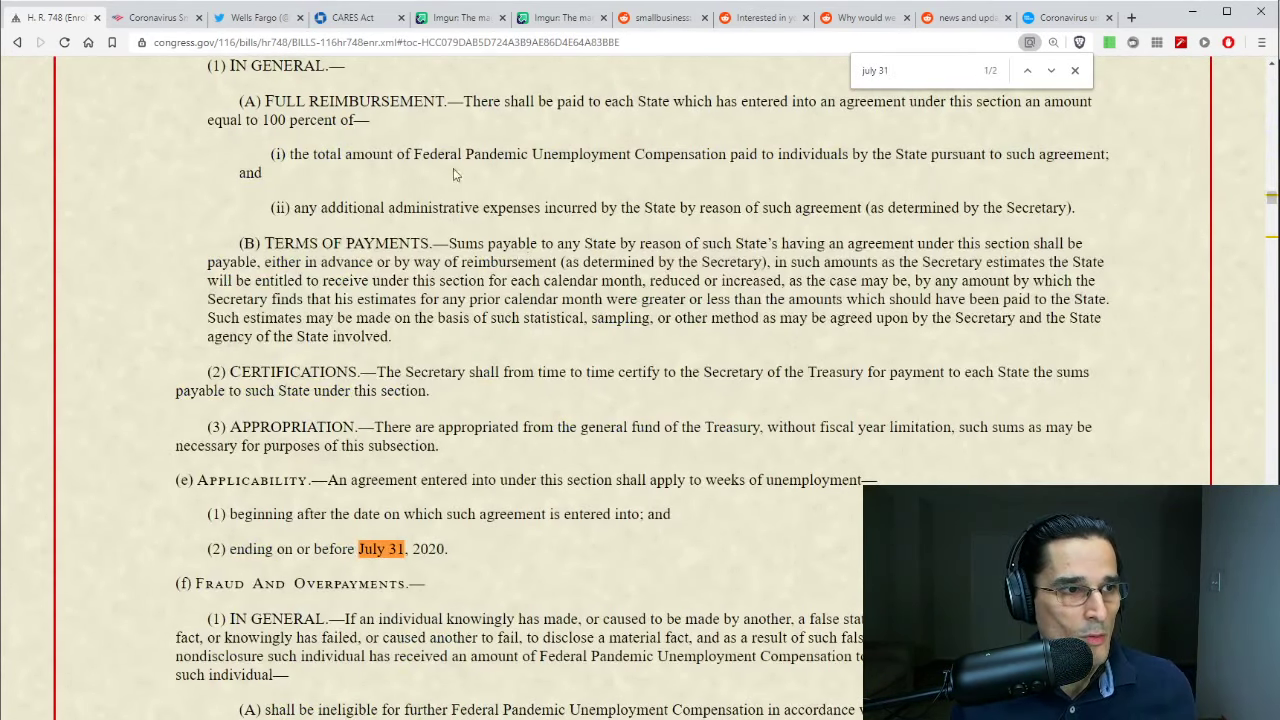
- Find the Section 2104 heading above the match and highlight its title on the emergency increase in unemployment compensation benefits
scroll(544, 477, "up", 3)
scroll(544, 477, "up", 10)
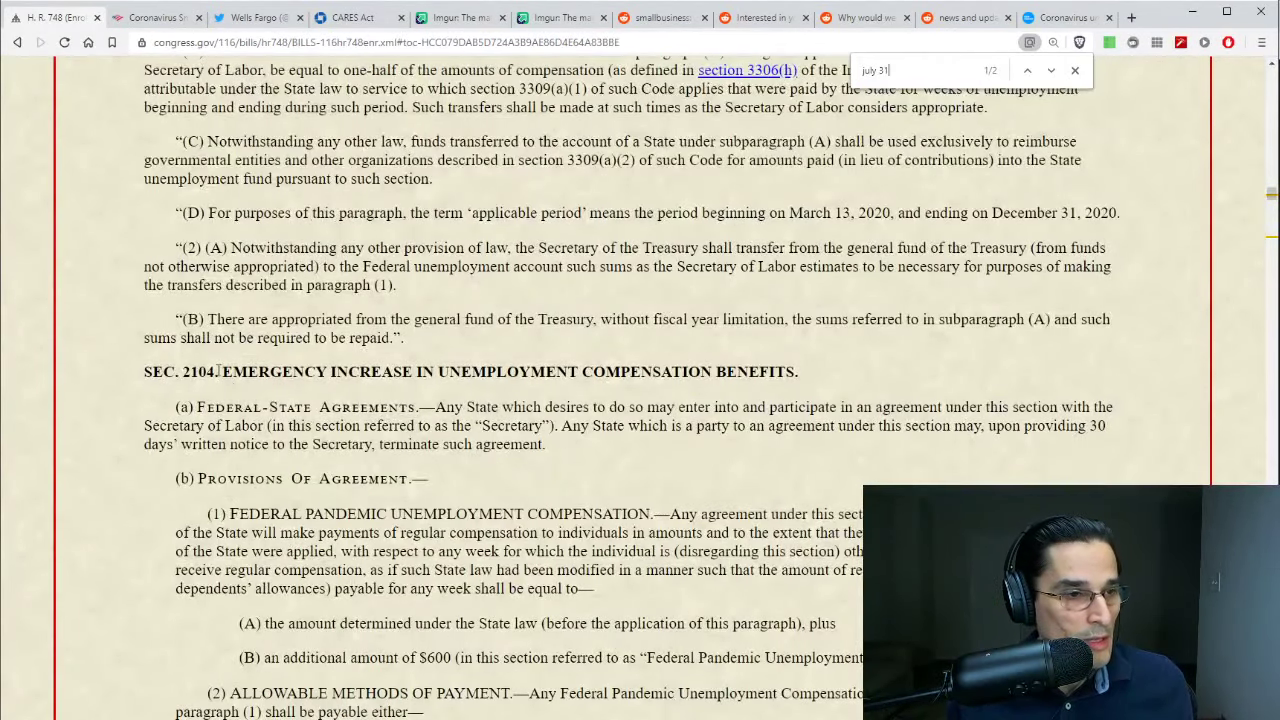
left_click(179, 372, "shift")
left_click(179, 372)
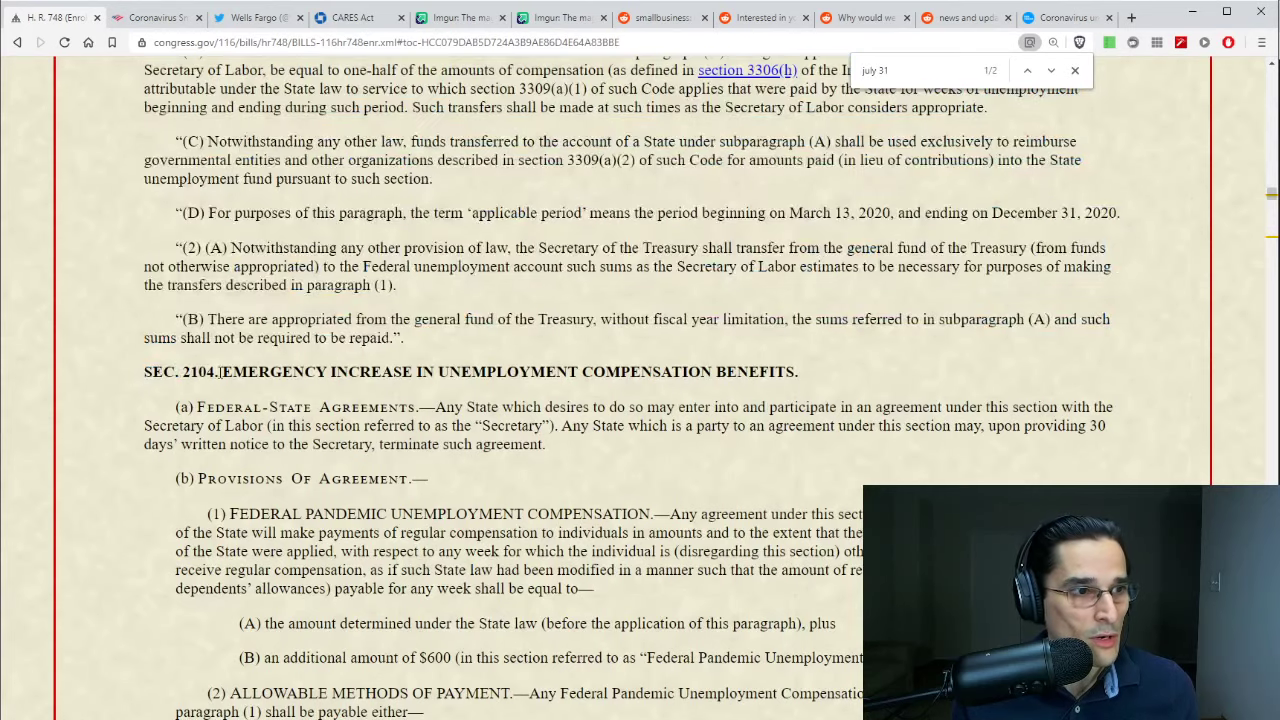
left_click_drag(222, 372, 810, 378)
left_click(813, 380)
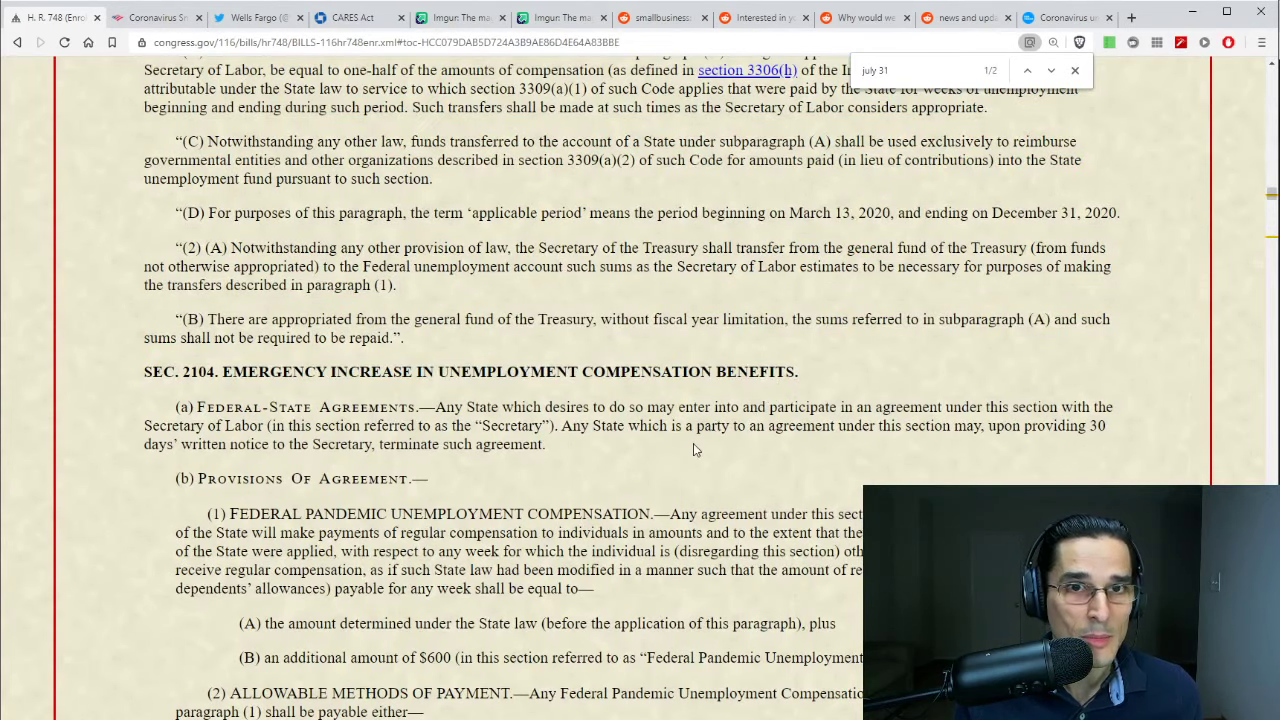
- Go back to the Applicability clause and highlight its end date, July 31, 2020
scroll(693, 443, "down", 12)
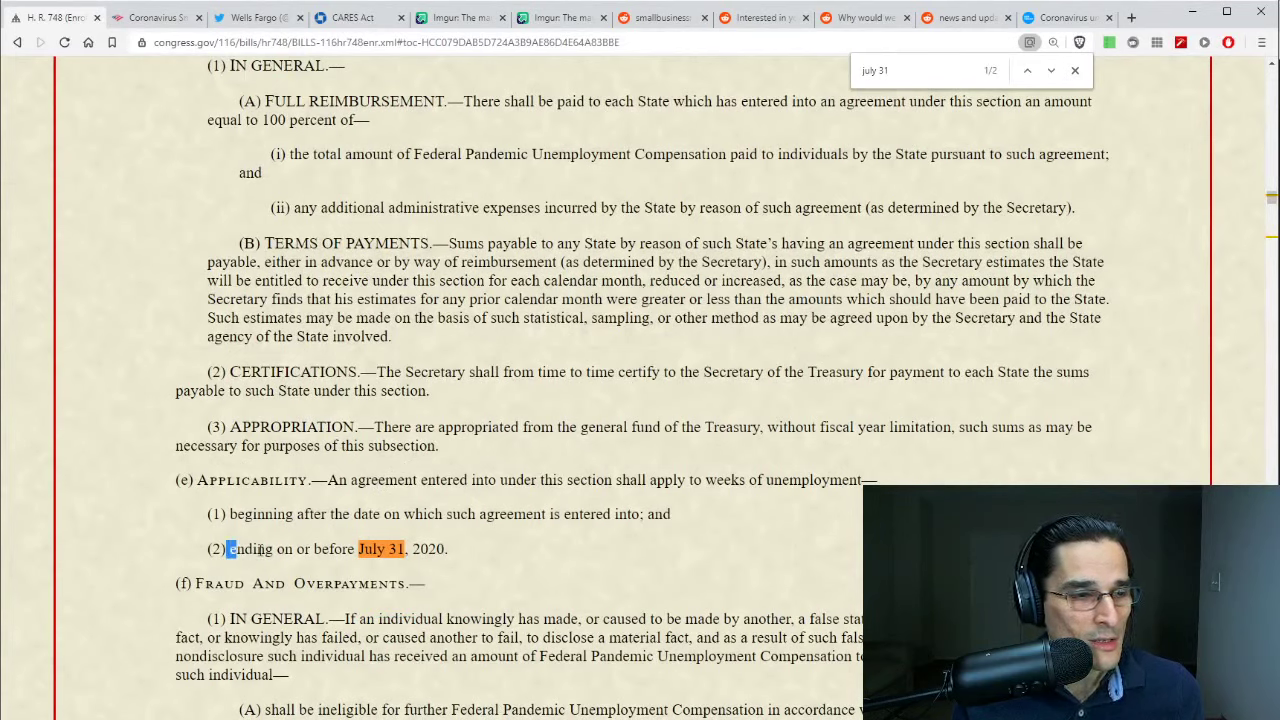
left_click_drag(230, 549, 457, 553)
left_click(378, 549)
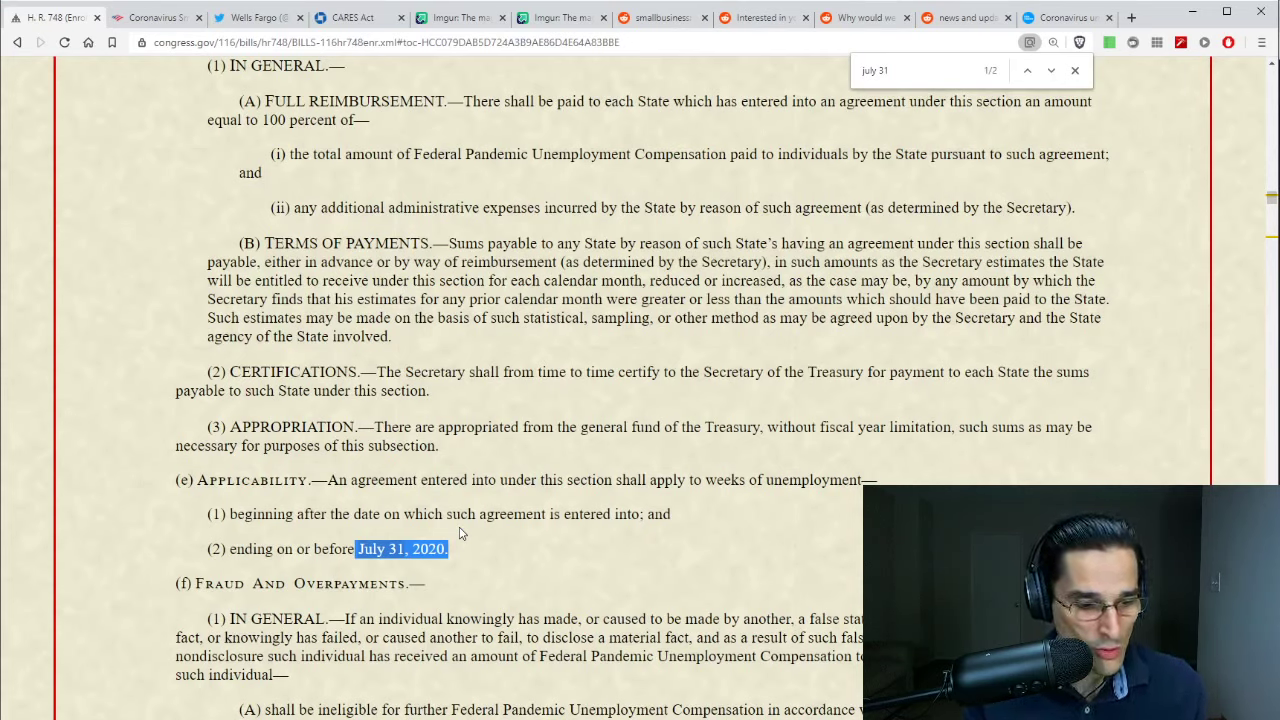
- Glance at both scenarios in Excel, then view the Reddit thread asking why to retain employees through PPP in the browser
key("alt+Tab")
scroll(495, 475, "up", 7)
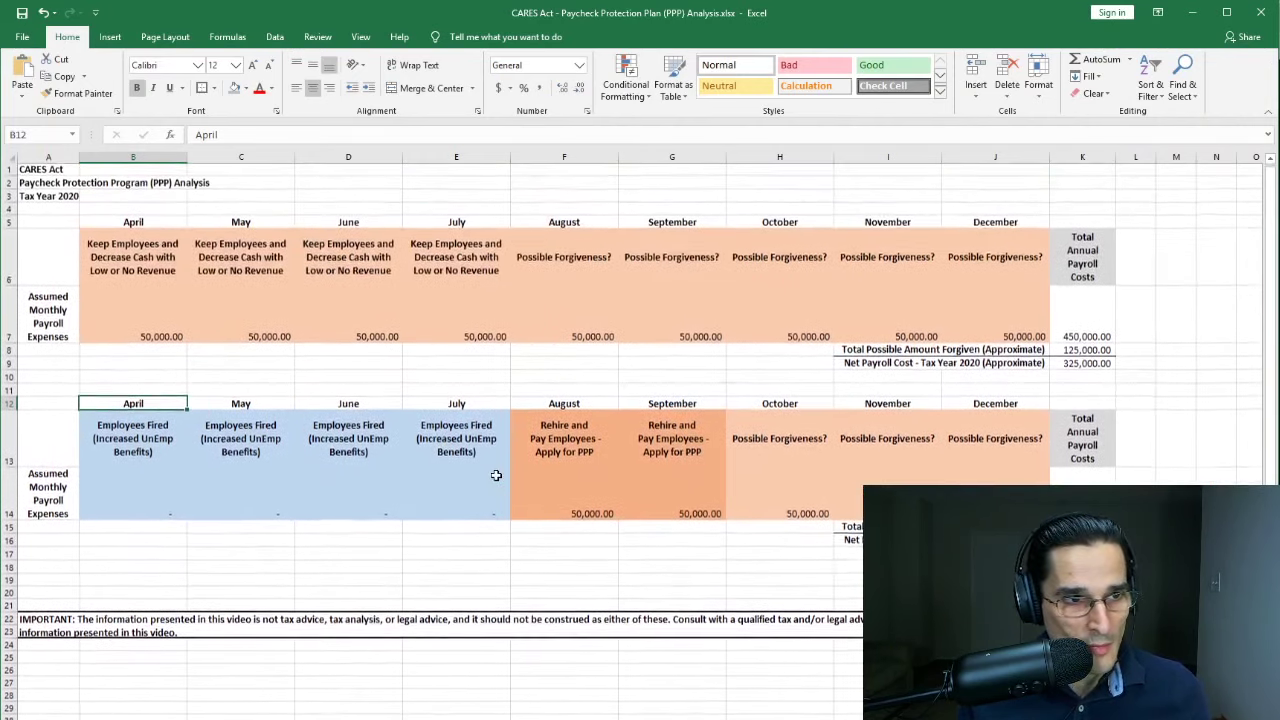
key("alt+Tab")
left_click(848, 22)
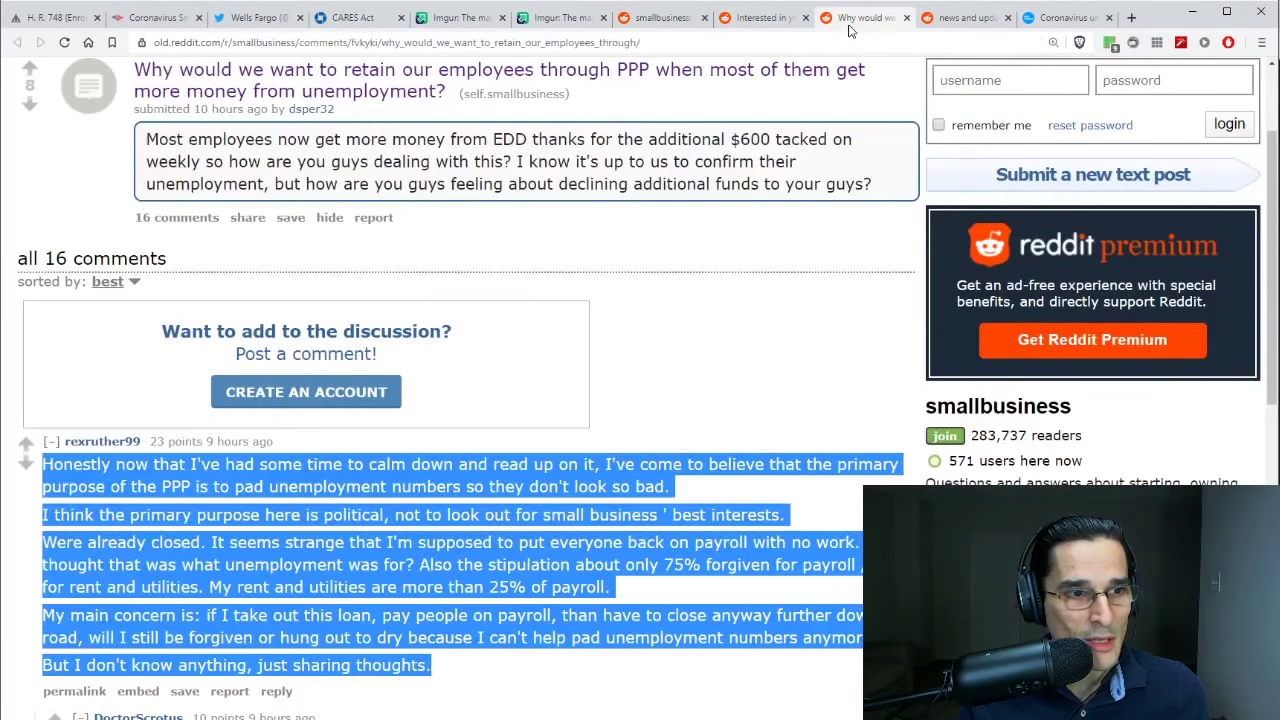
left_click(787, 319)
scroll(787, 319, "up", 1)
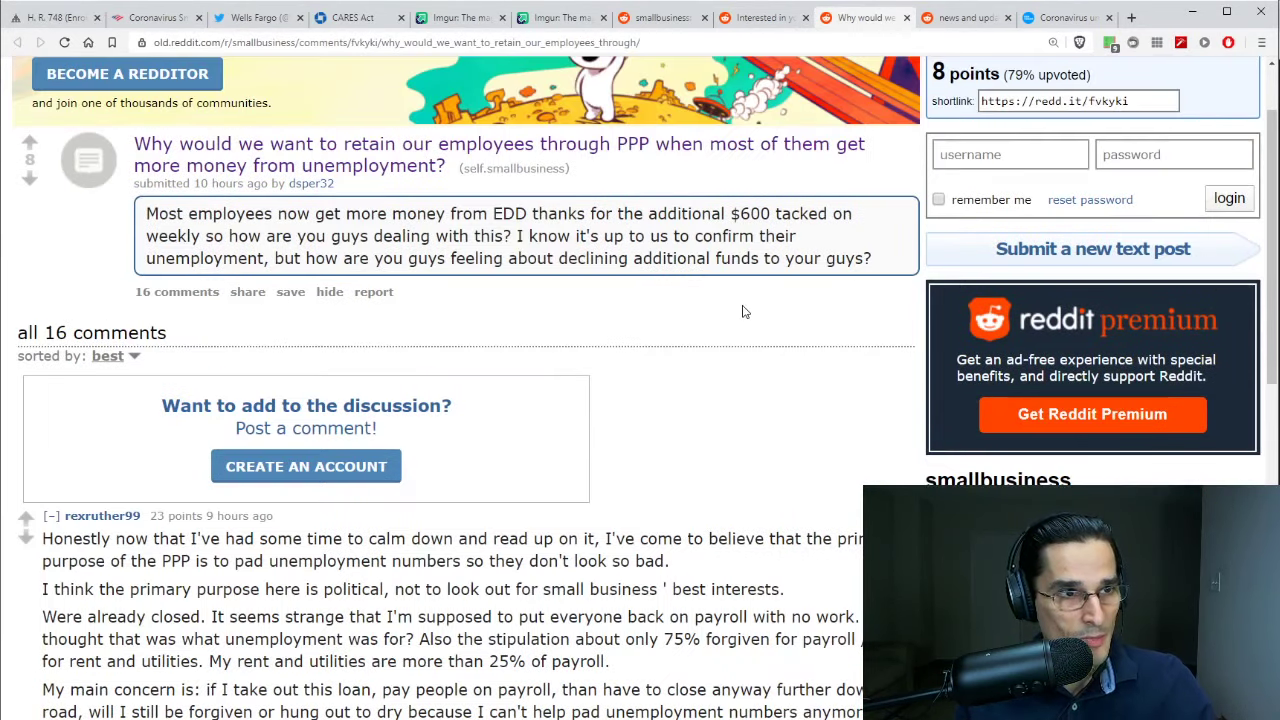
- Switch to the Excel analysis and highlight the April to July Employees Fired block, B13:E14
key("alt+Tab")
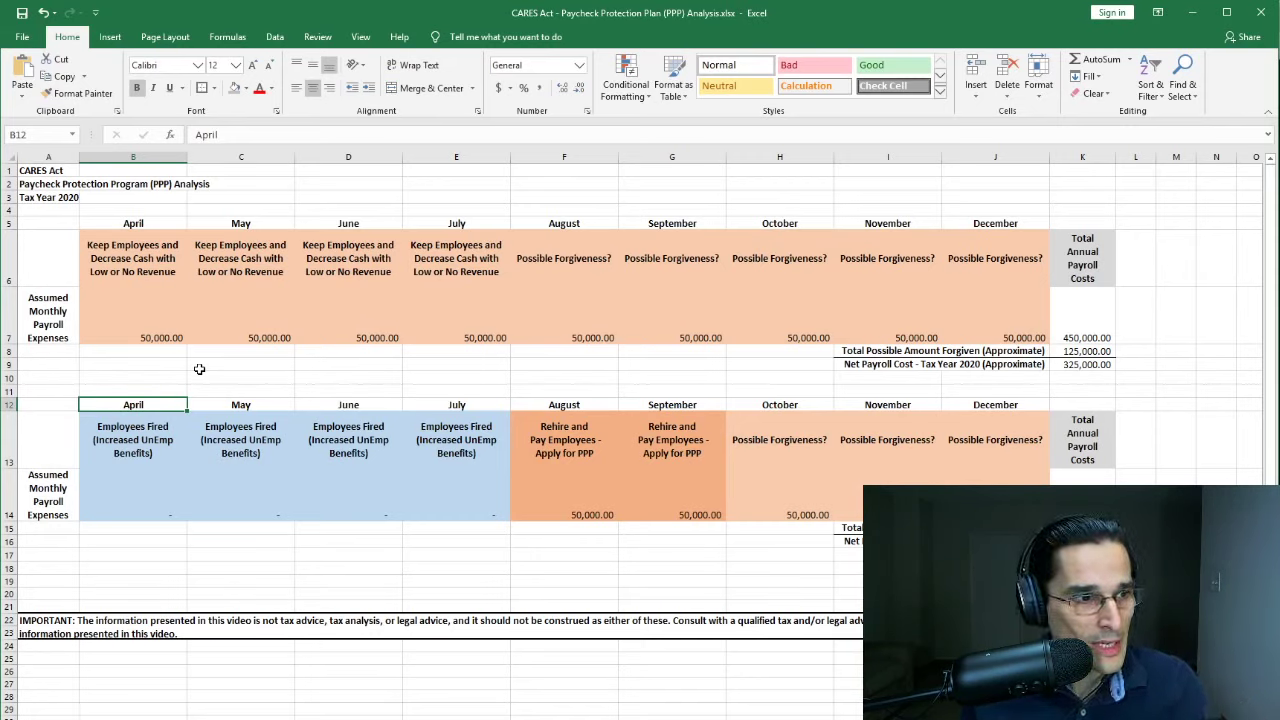
key("Down")
key("Down")
key("Up")
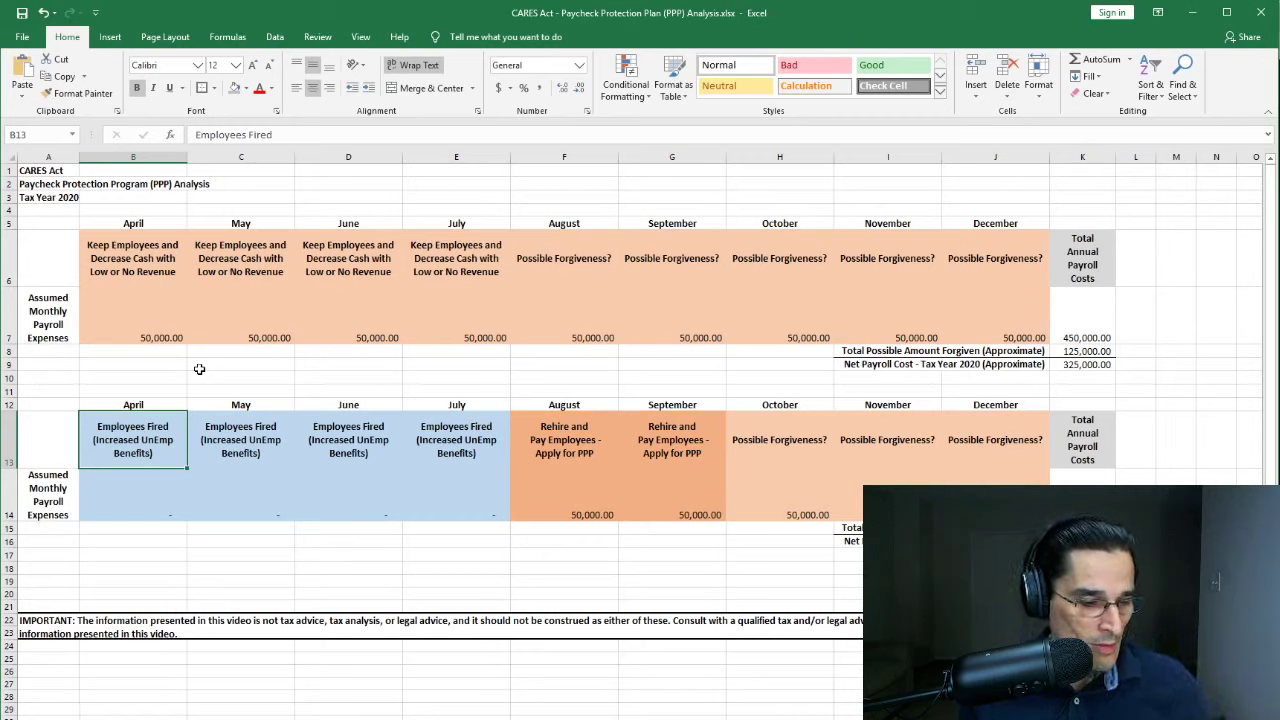
key("shift+Right")
key("shift+Right")
key("shift+Down")
key("shift+Right")
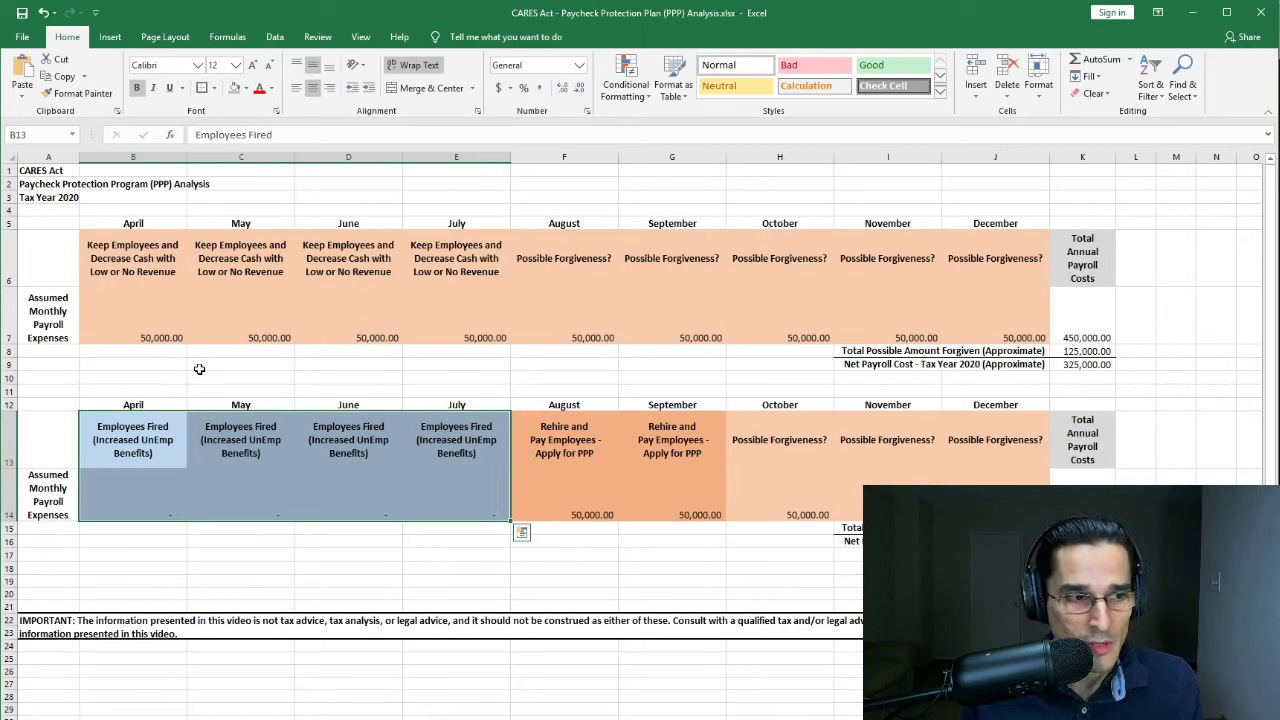
- Move along row 13 to August and highlight the August and September Rehire and Pay Employees cells, F13:G13
key("Left")
key("Right")
key("Right")
key("Right")
key("Right")
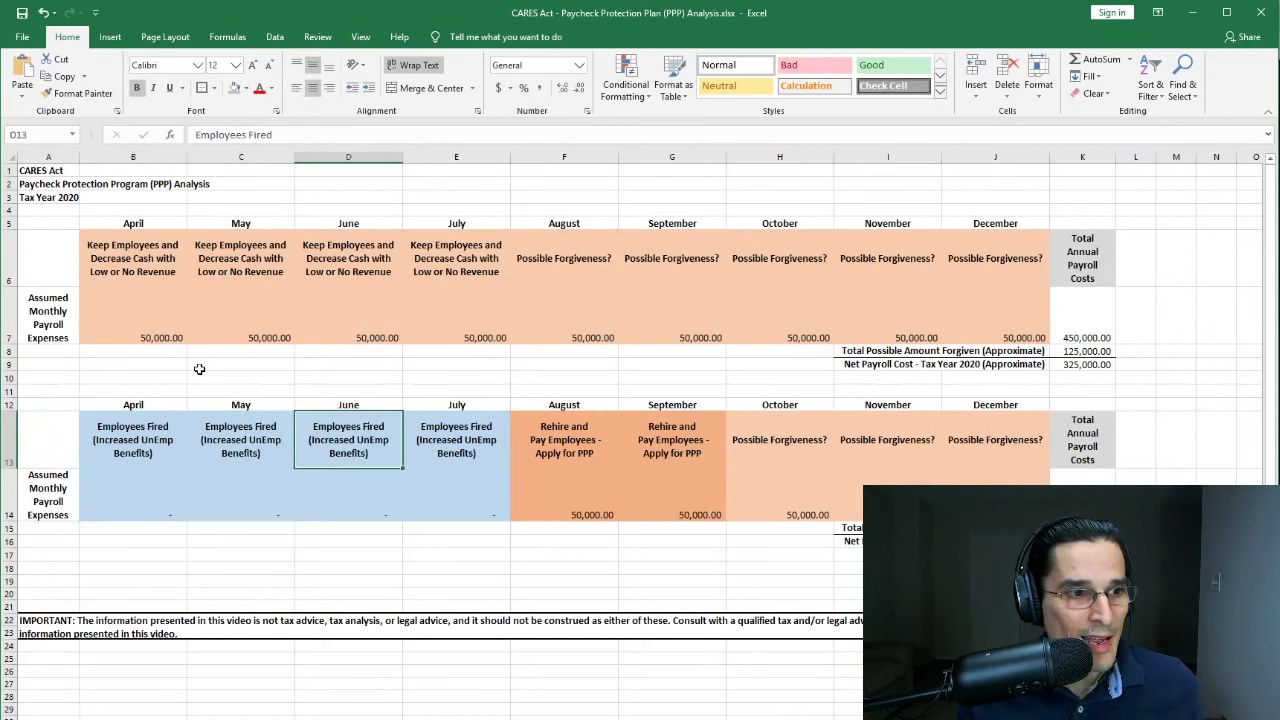
key("Right")
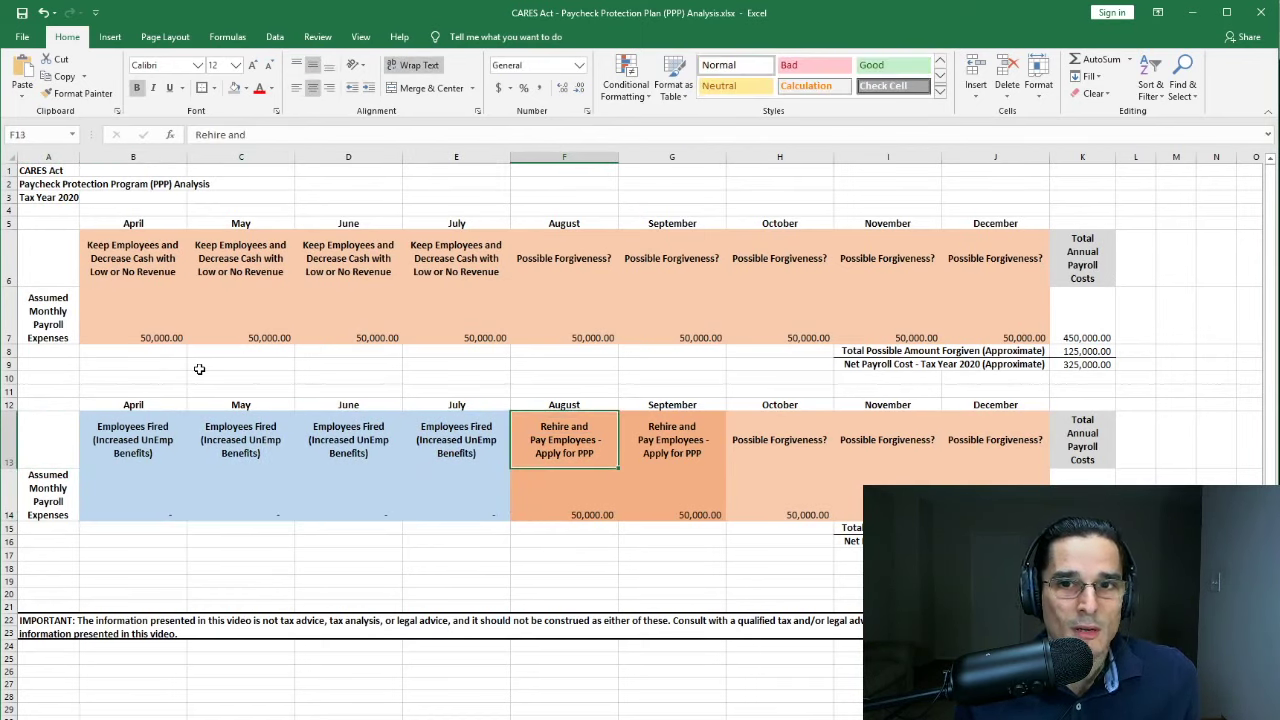
key("shift+Right")
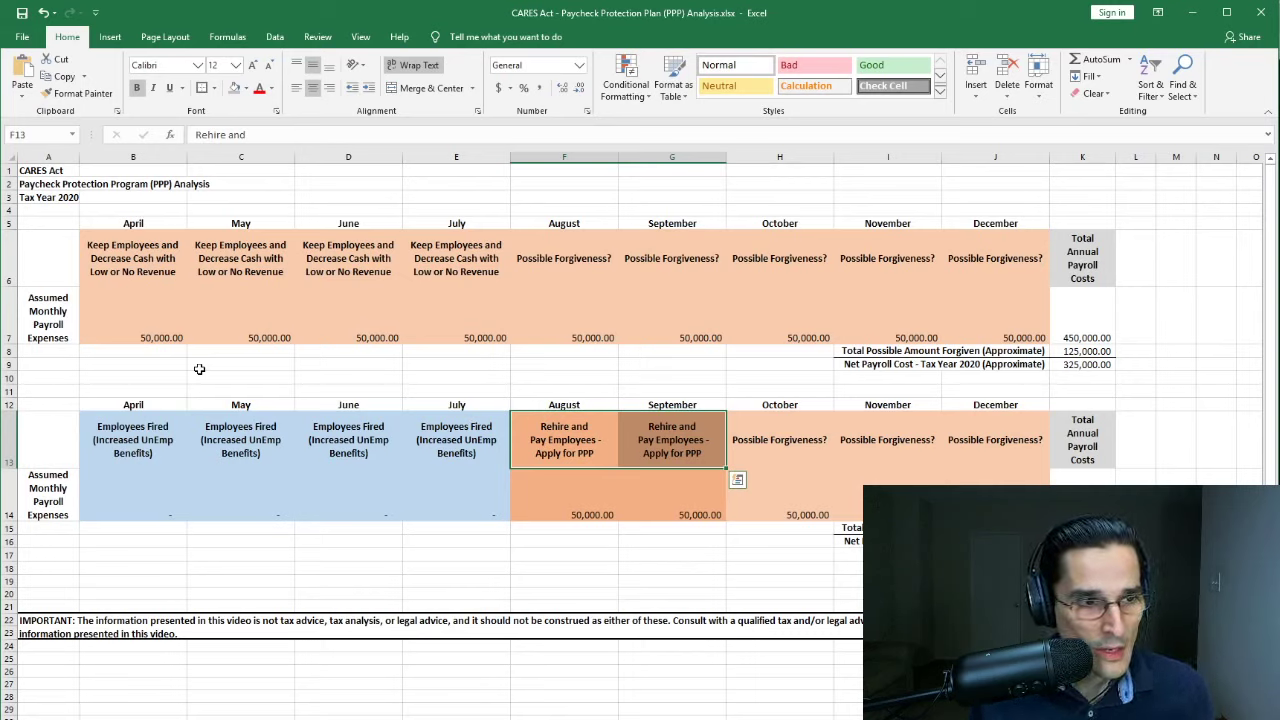
- Highlight the August and September payroll expenses of the rehire scenario, F14:G14
key("Down")
key("Right")
key("Up")
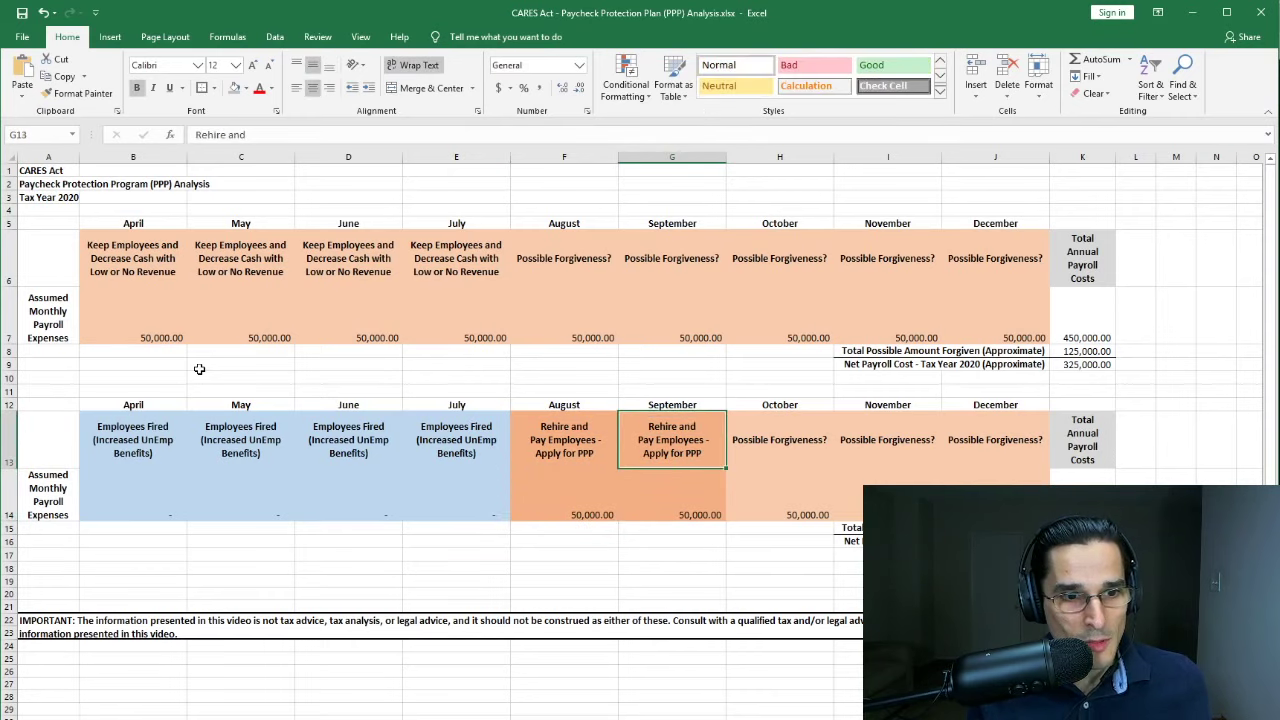
key("Right")
key("Left")
key("Left")
key("Down")
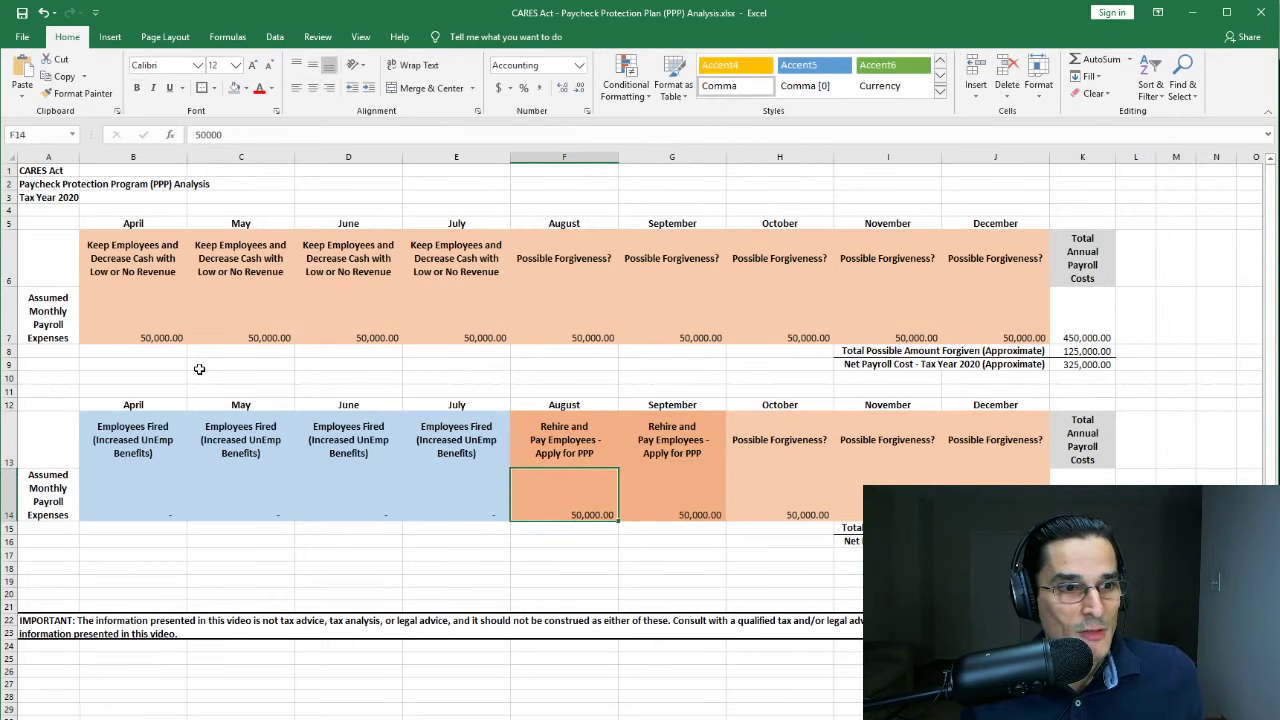
key("shift+Right")
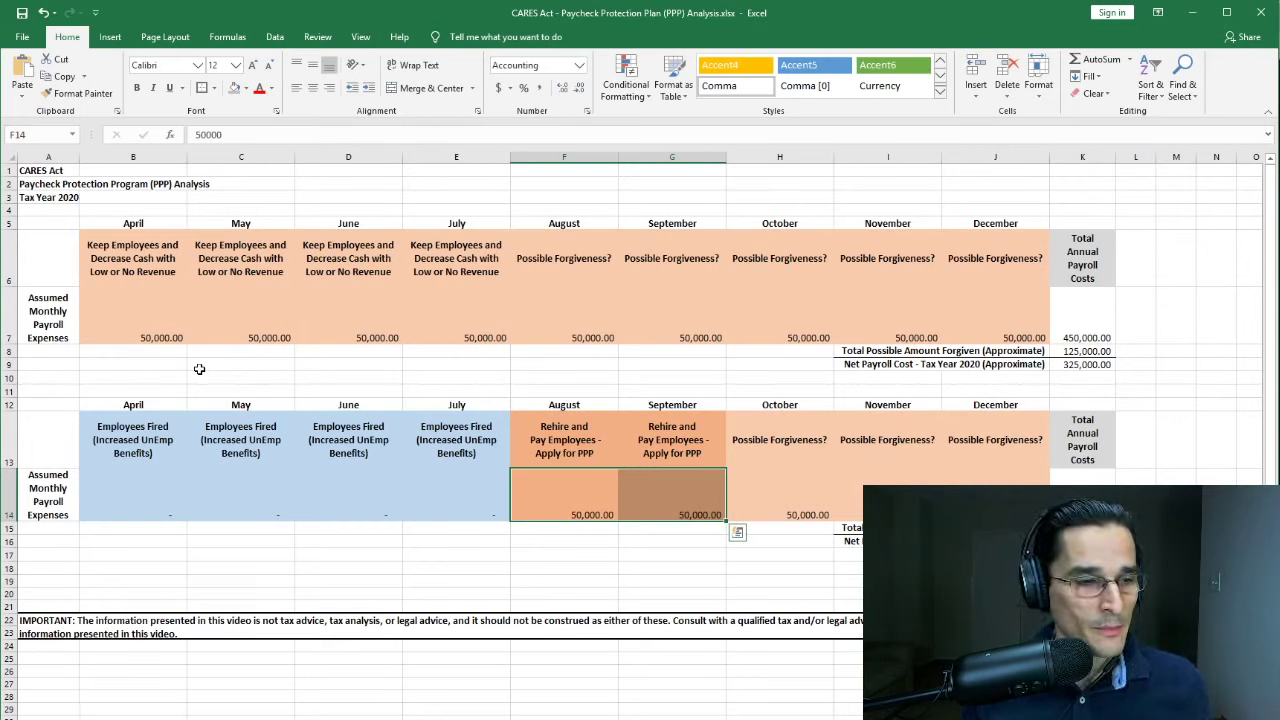
- Step through the rehire scenario's monthly payroll expenses between August and October in row 14, ending on September
key("Right")
key("Right")
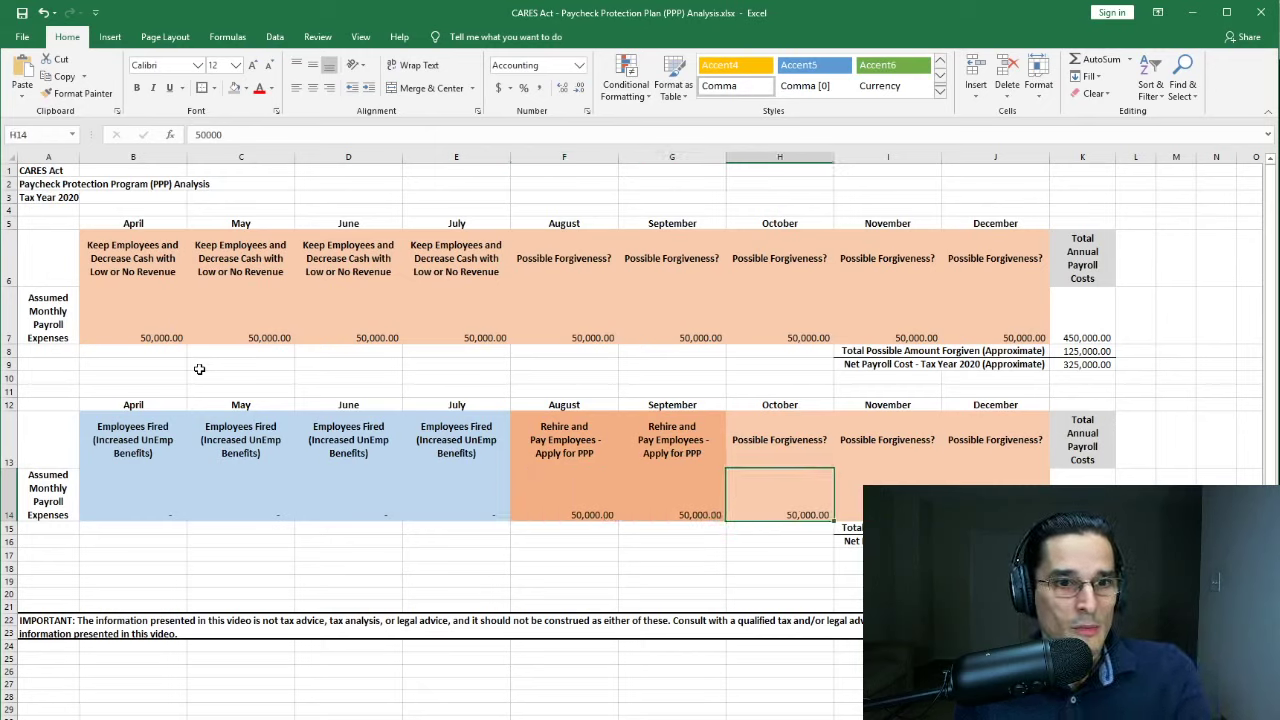
key("Left")
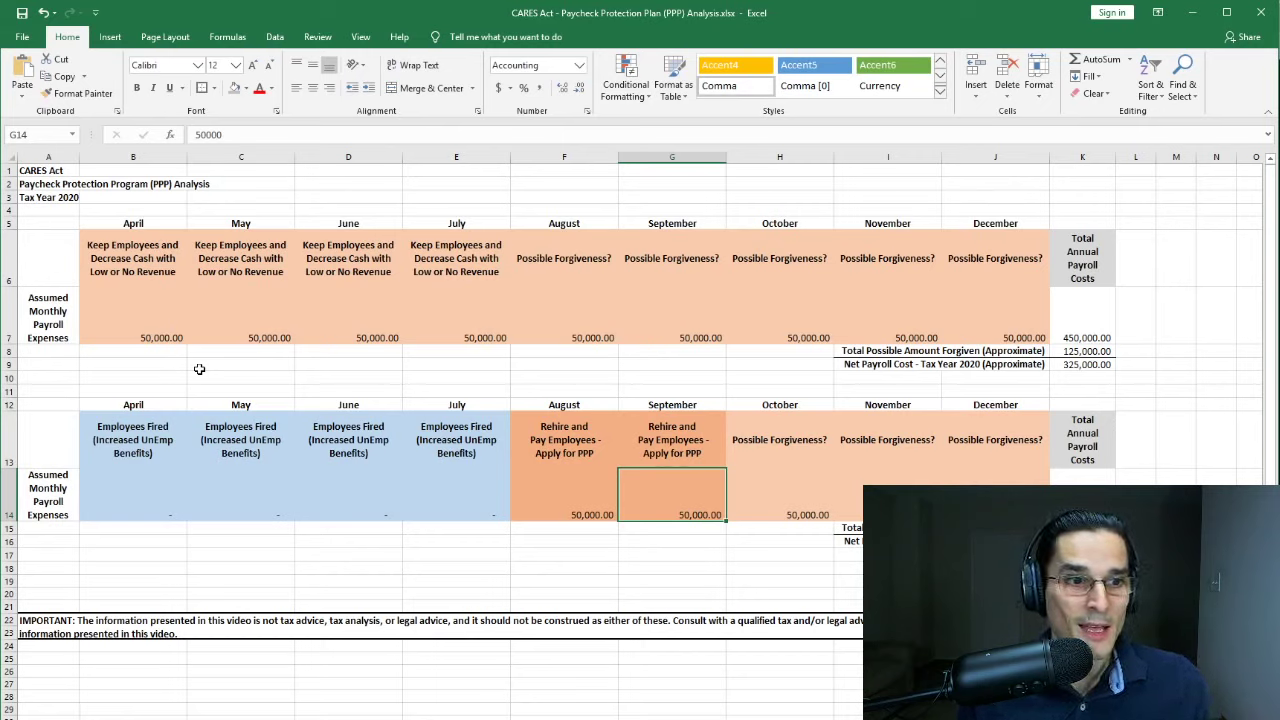
key("Left")
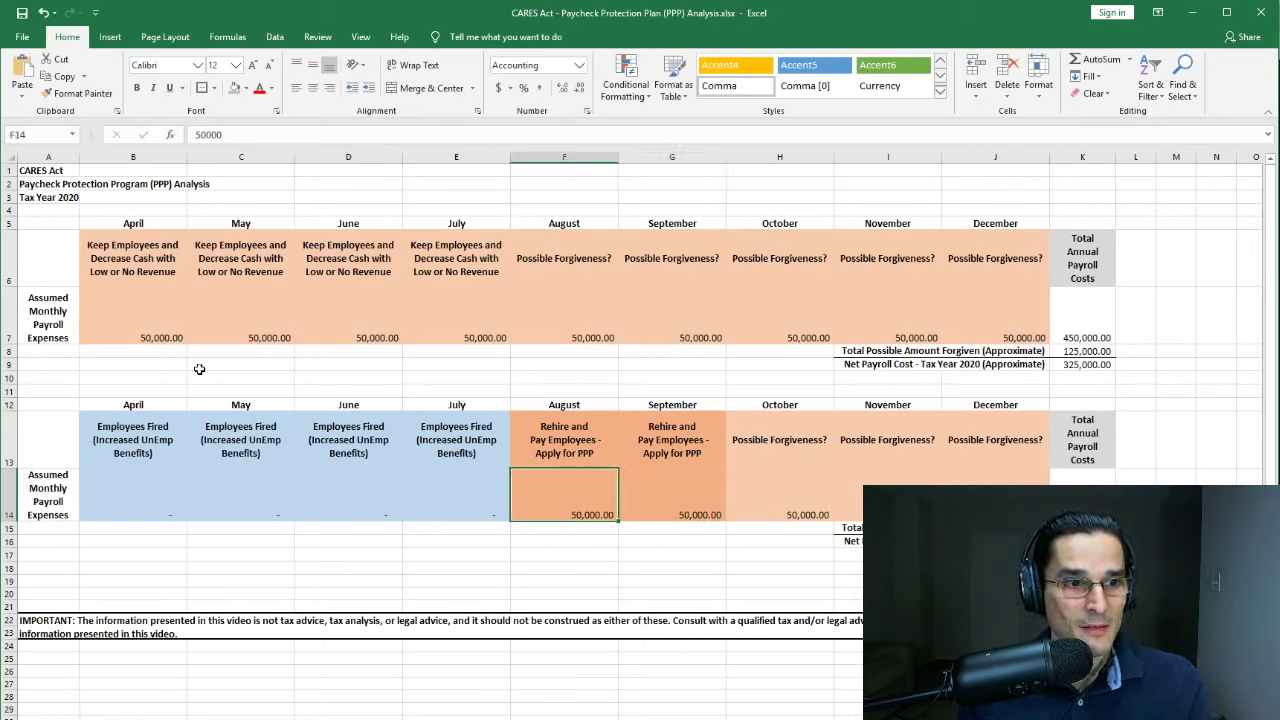
key("Right")
key("Left")
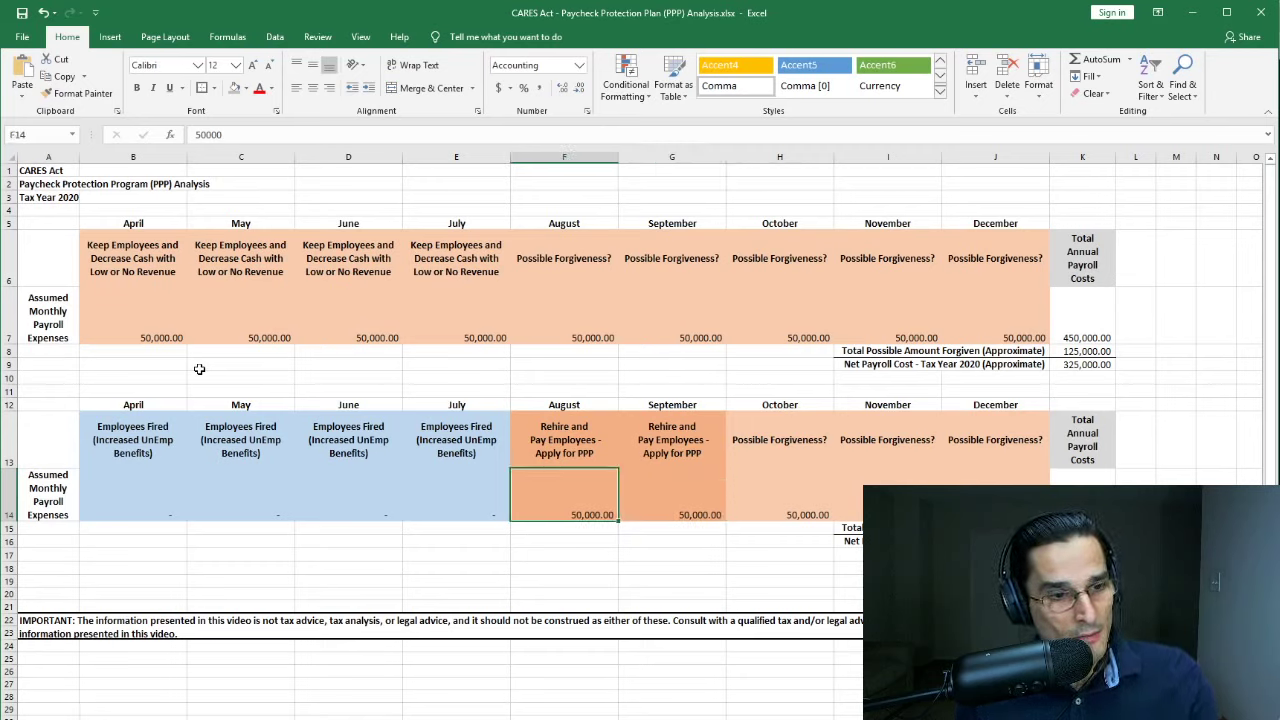
key("Right")
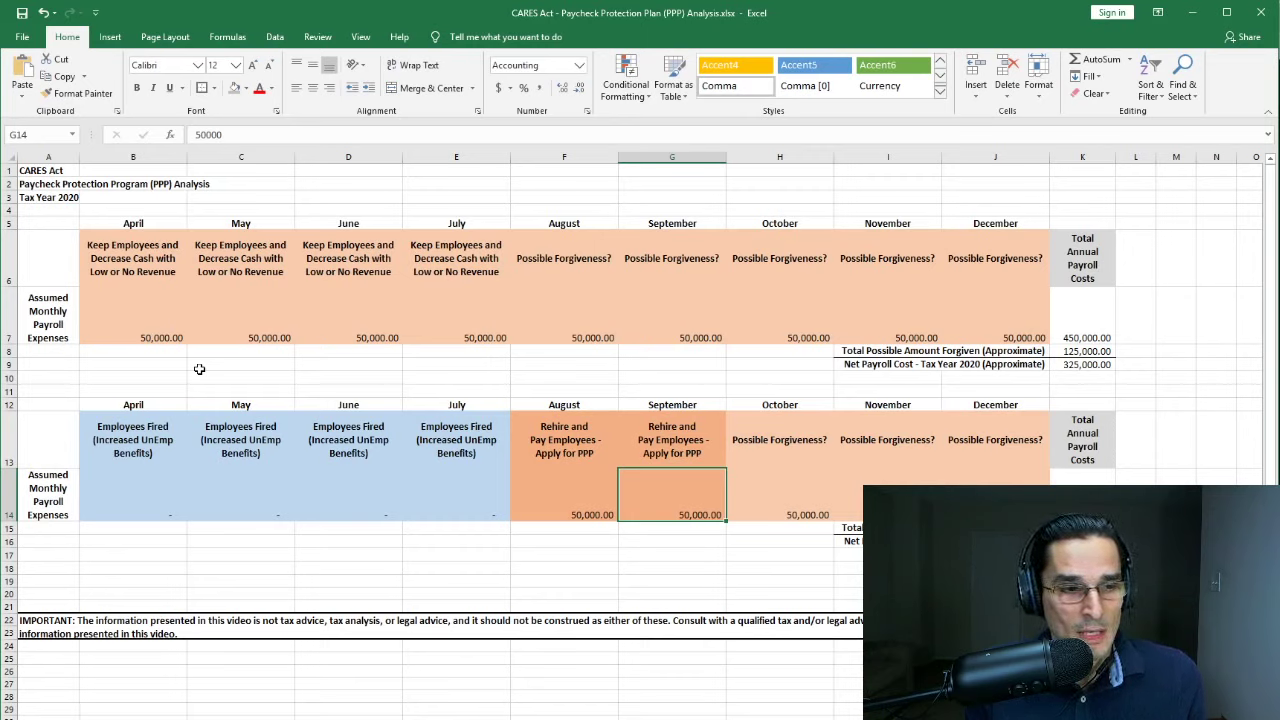
- Inspect the rehire scenario's Total Possible Amount Forgiven formula in K15
type("=")
key("Left")
type("*2.5")
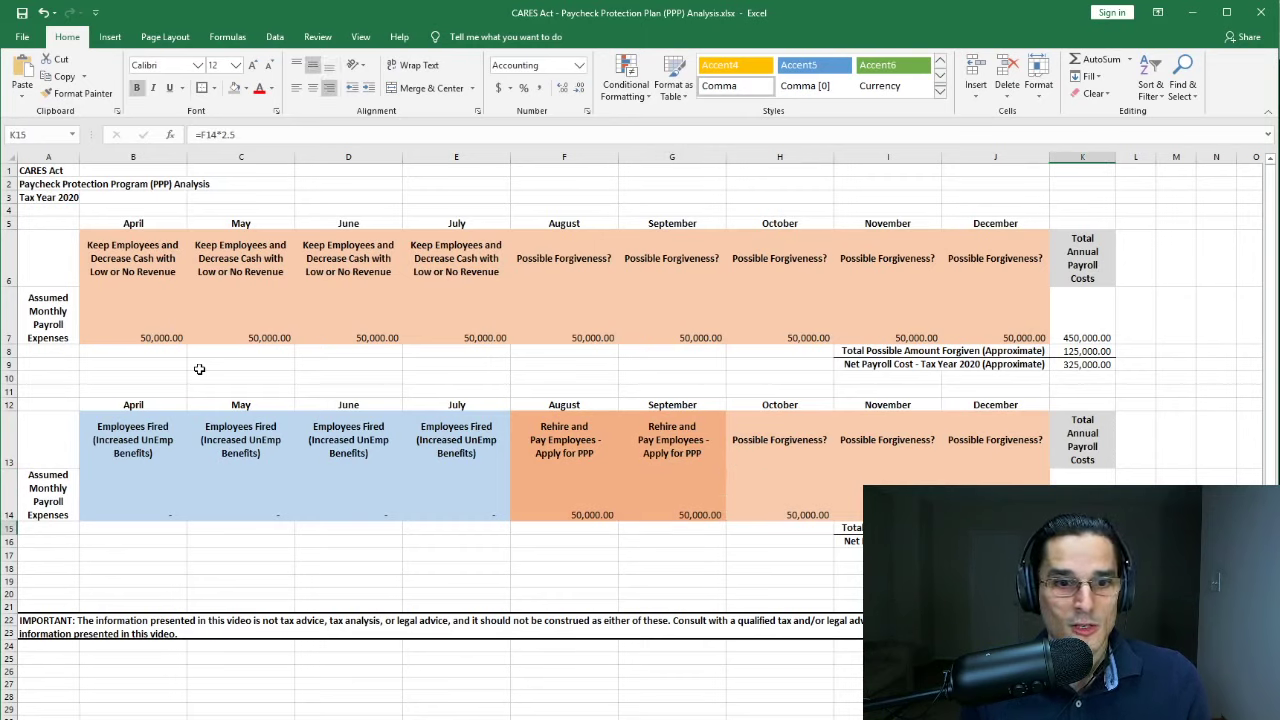
key("Return")
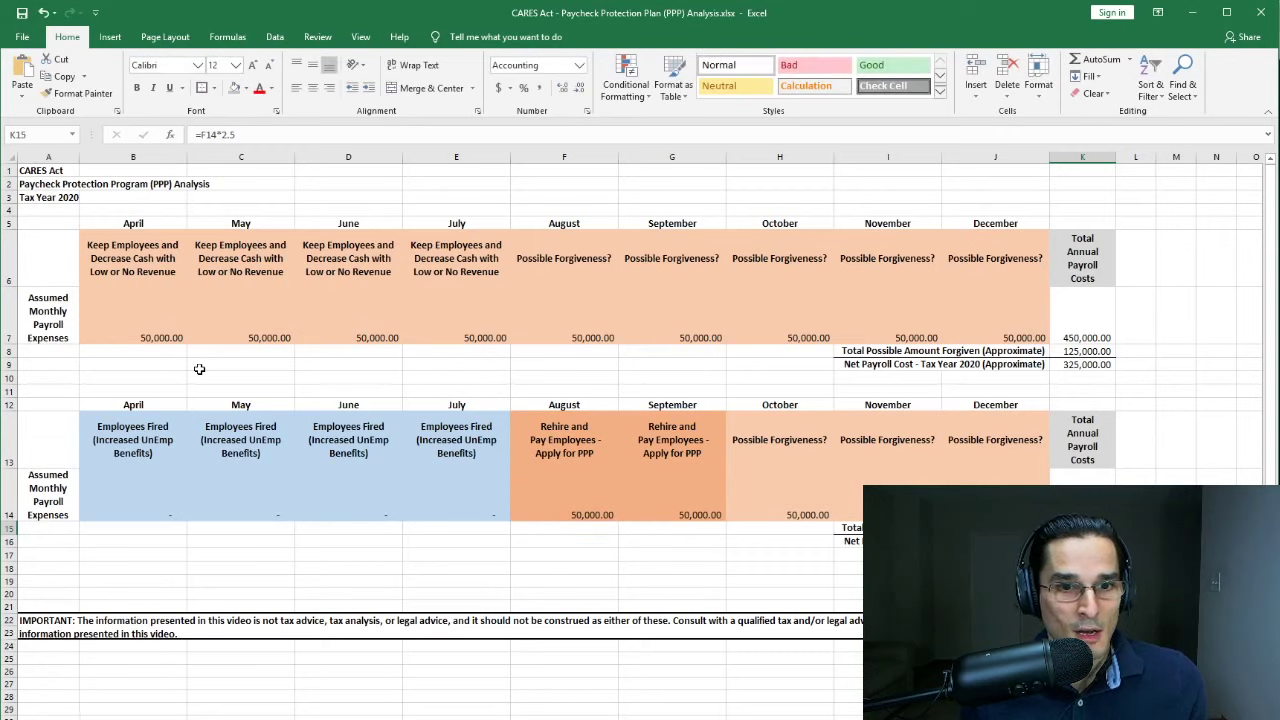
- Review the rehire scenario's October to December Possible Forgiveness columns, ending on October's payroll expense in H14
key("Up")
key("Left")
key("Left")
key("Left")
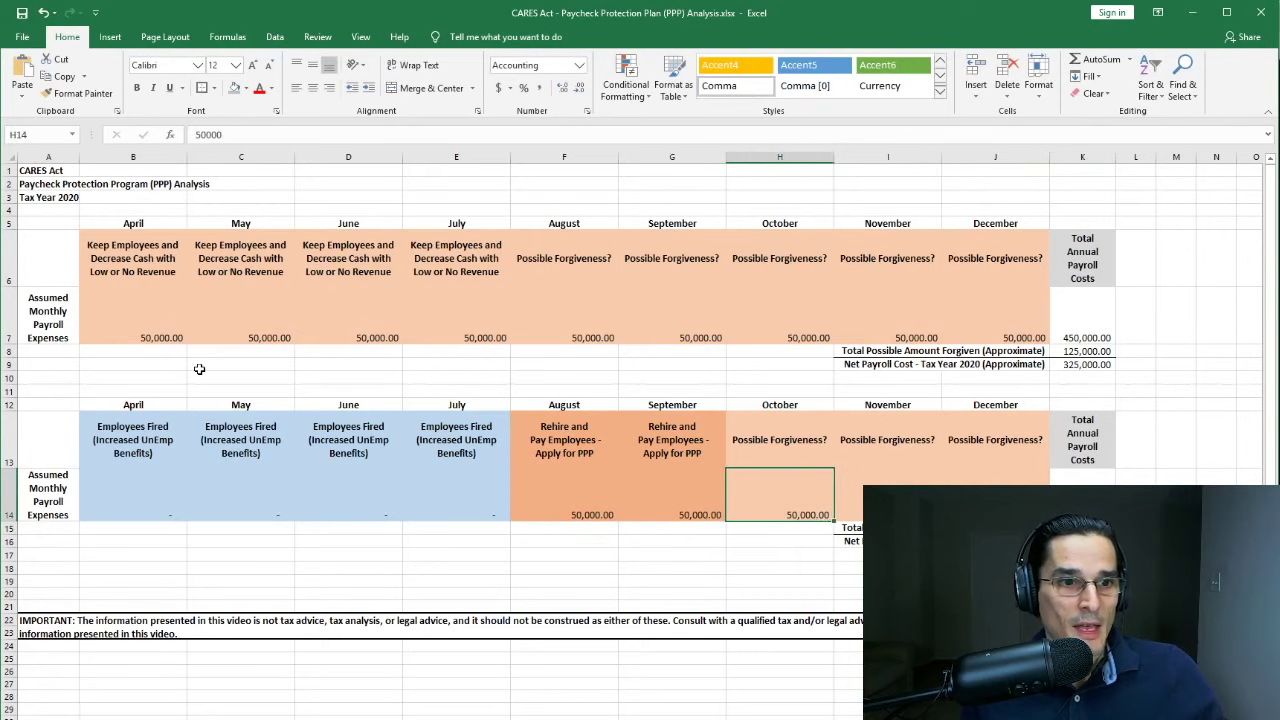
key("Up")
key("Right")
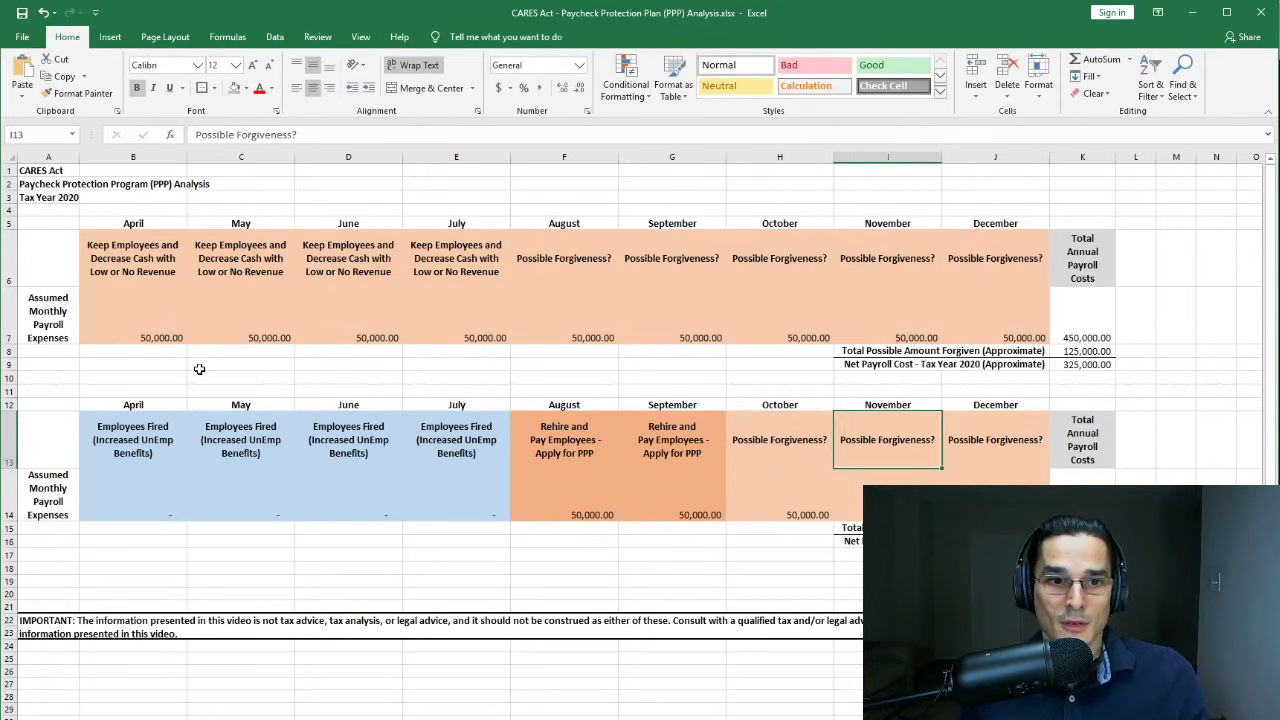
key("Right")
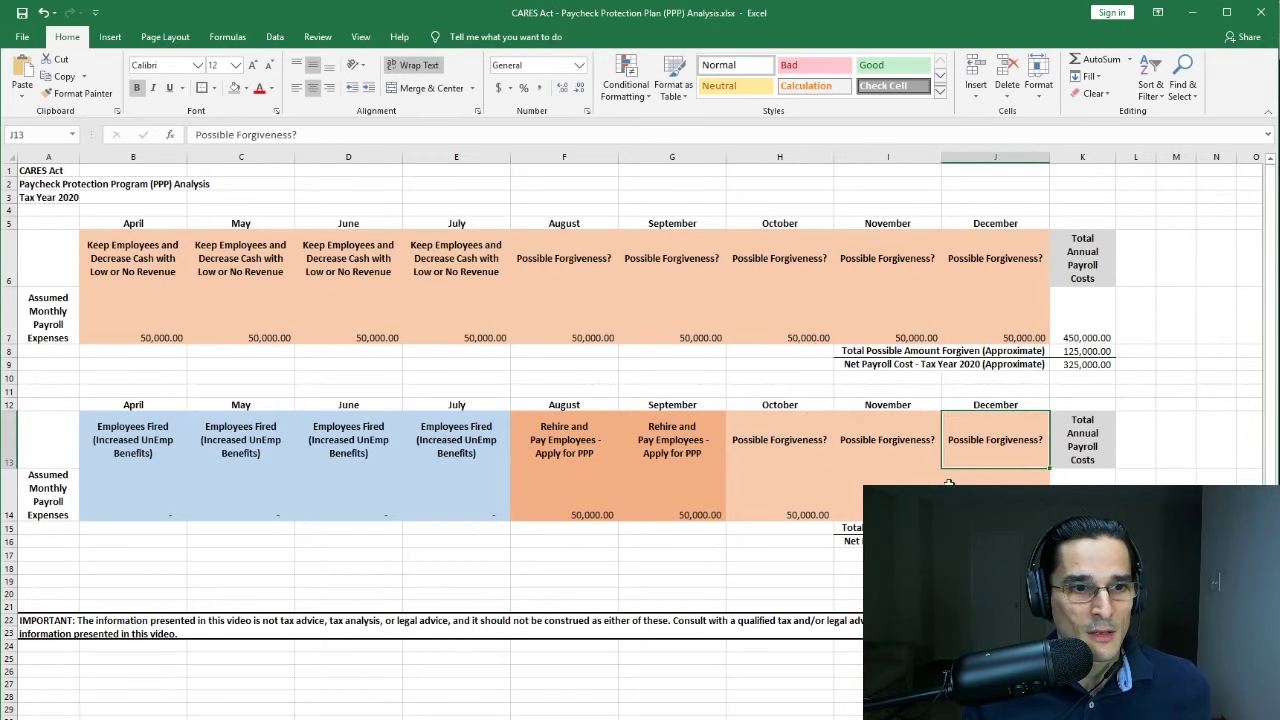
scroll(948, 483, "down", 3)
left_click(763, 222)
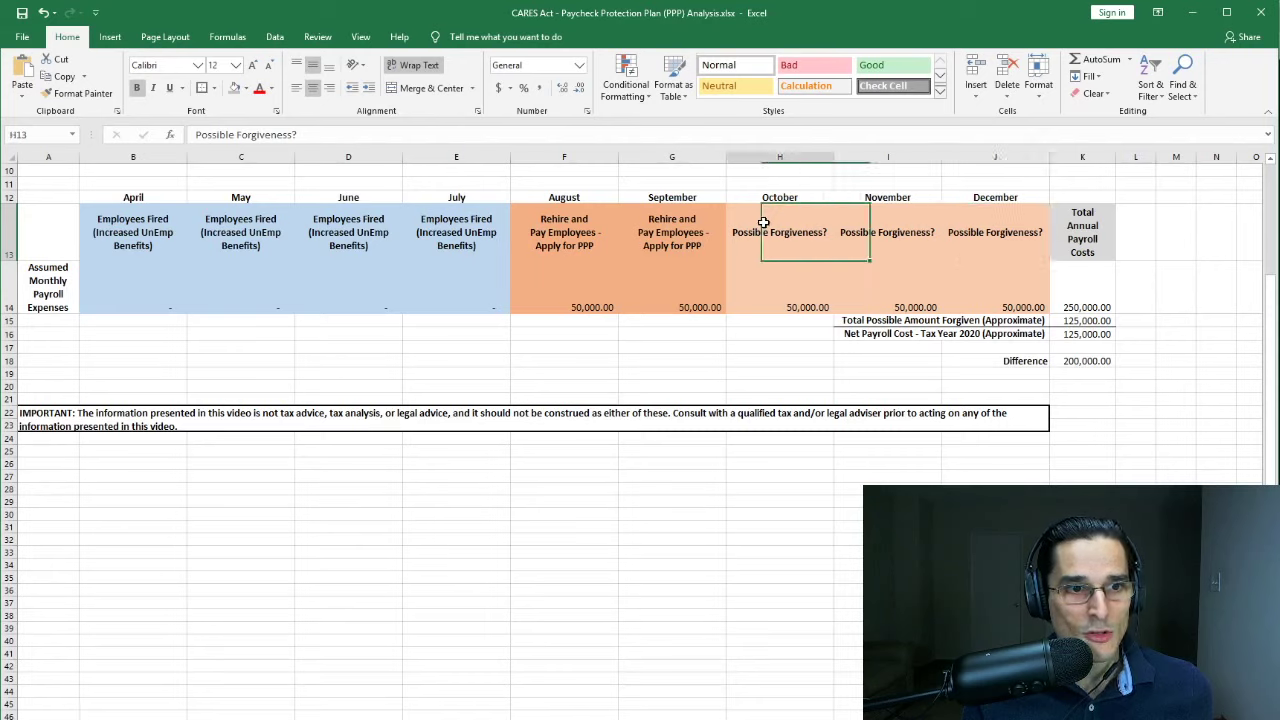
key("Down")
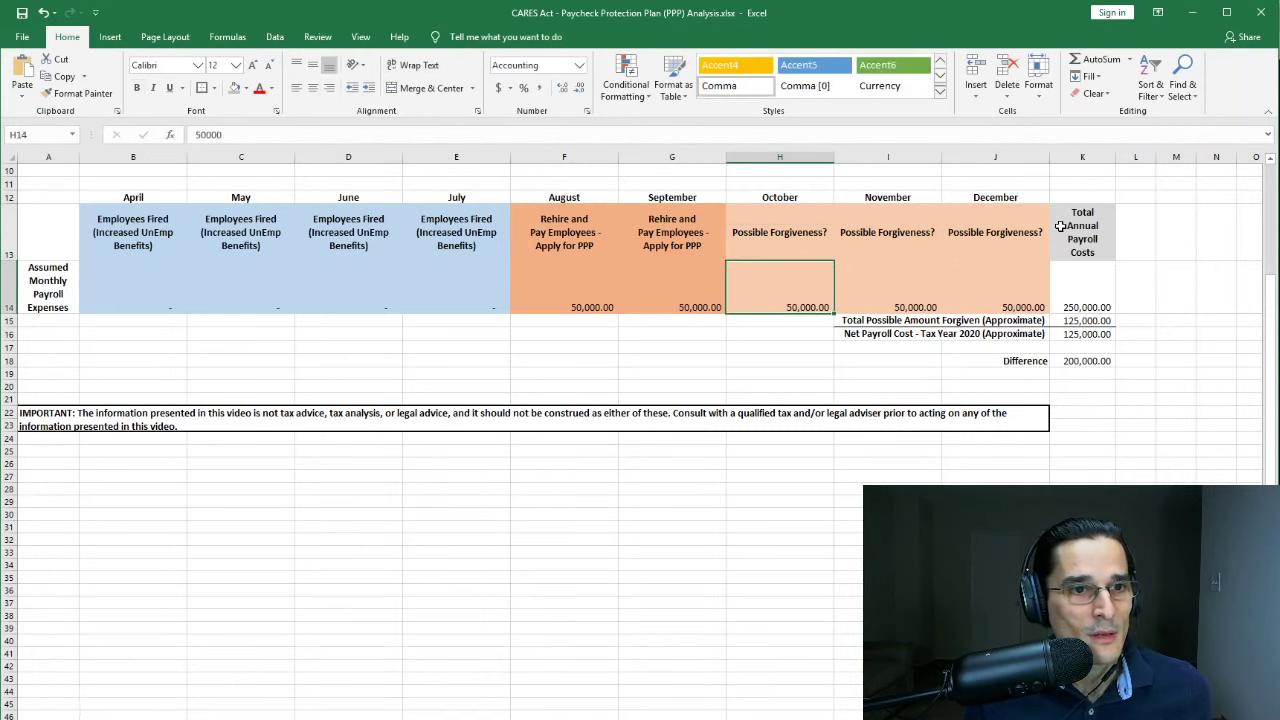
- Review the rehire scenario's fired-employee months April to July in row 14, ending on July's payroll expense in E14
key("Left")
key("Left")
key("Right")
key("Right")
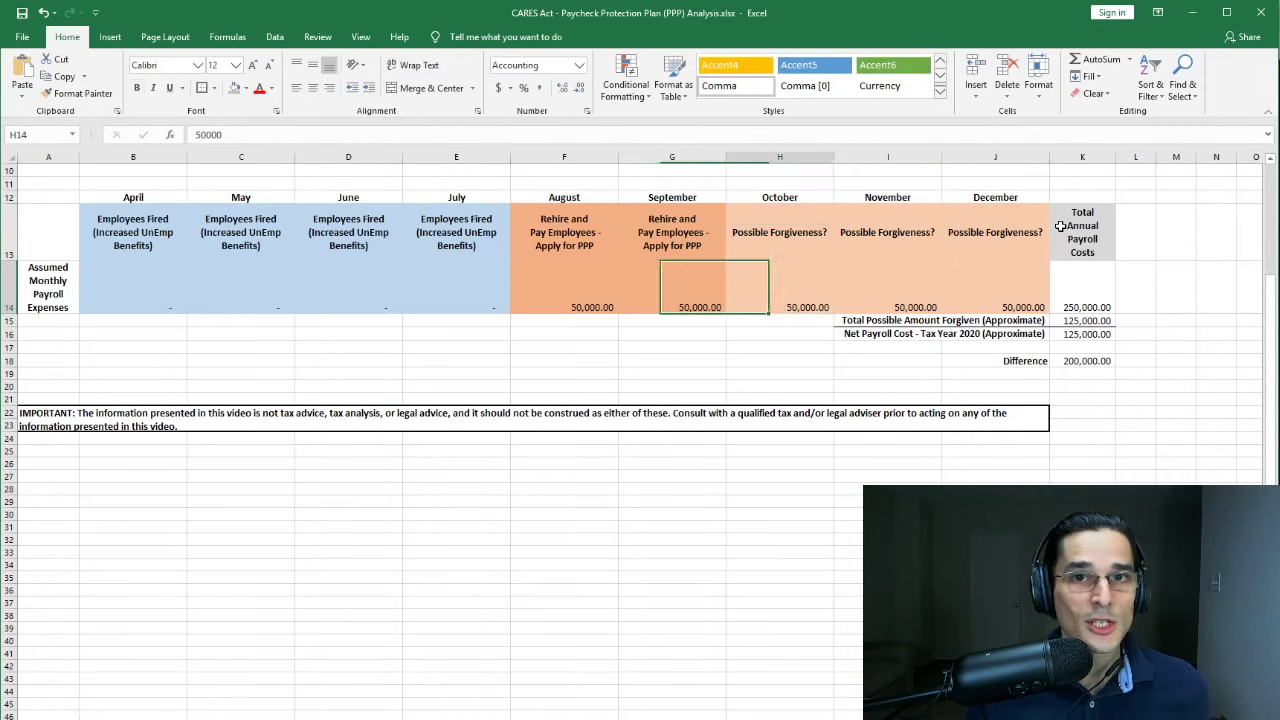
key("Left")
key("Left")
key("Left")
key("Left")
key("Left")
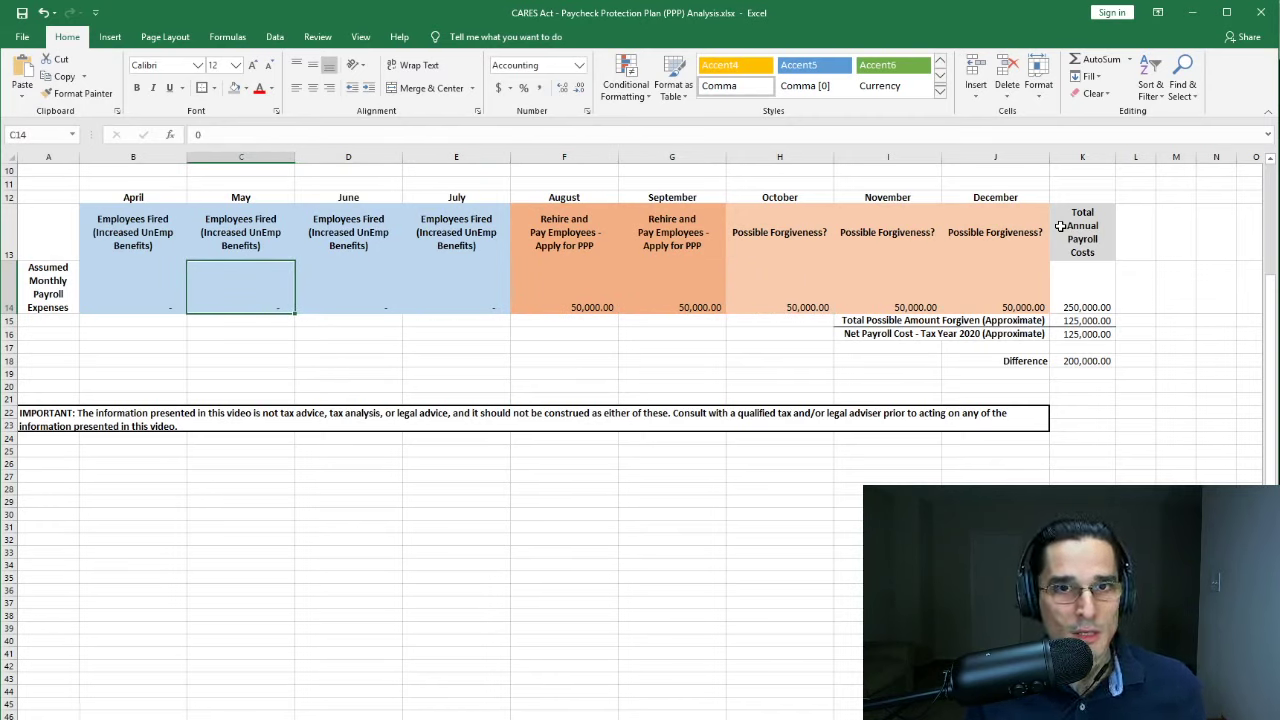
key("Left")
key("Right")
key("Right")
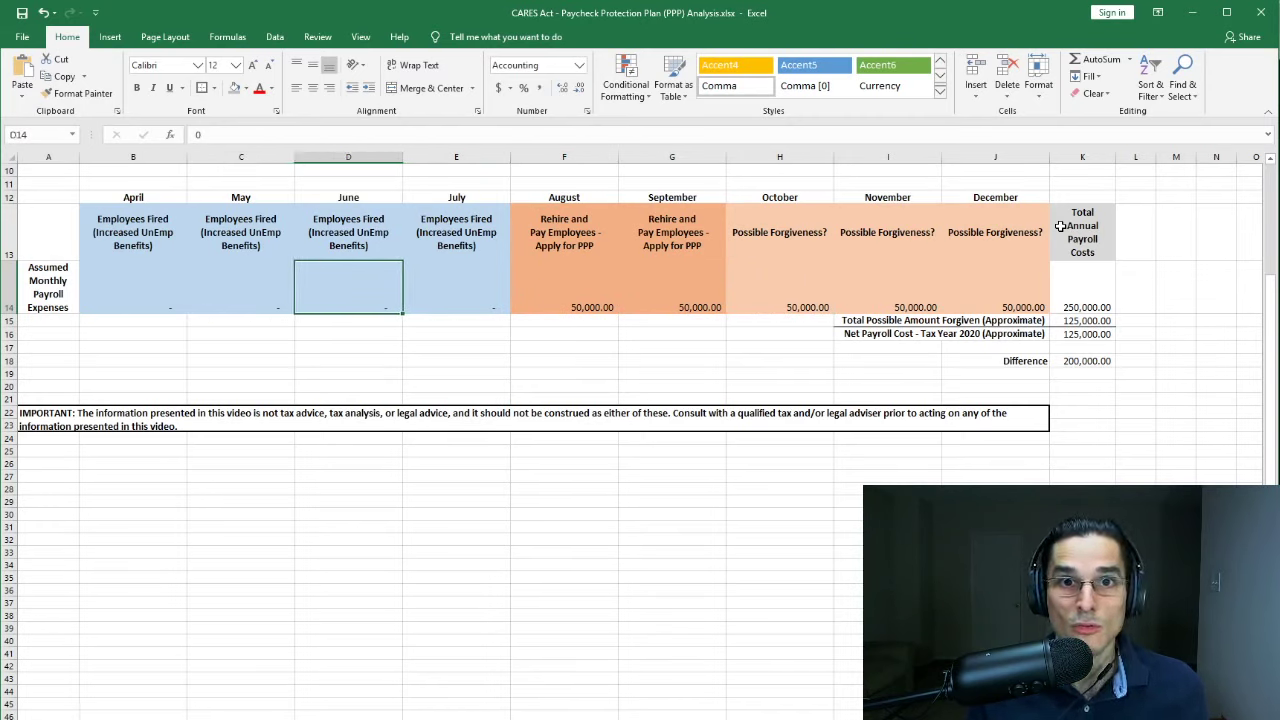
key("Right")
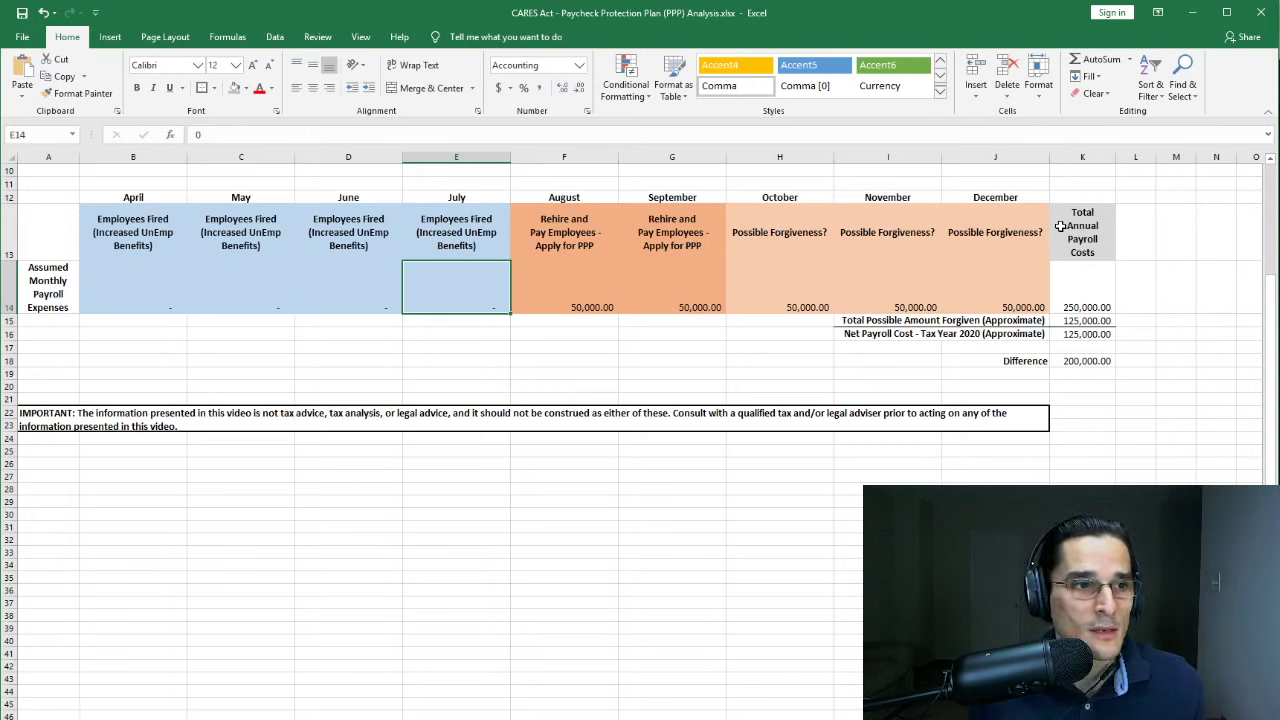
- Step between August and September in the rehire scenario's row 14 and highlight both payroll expenses, F14:G14
key("Right")
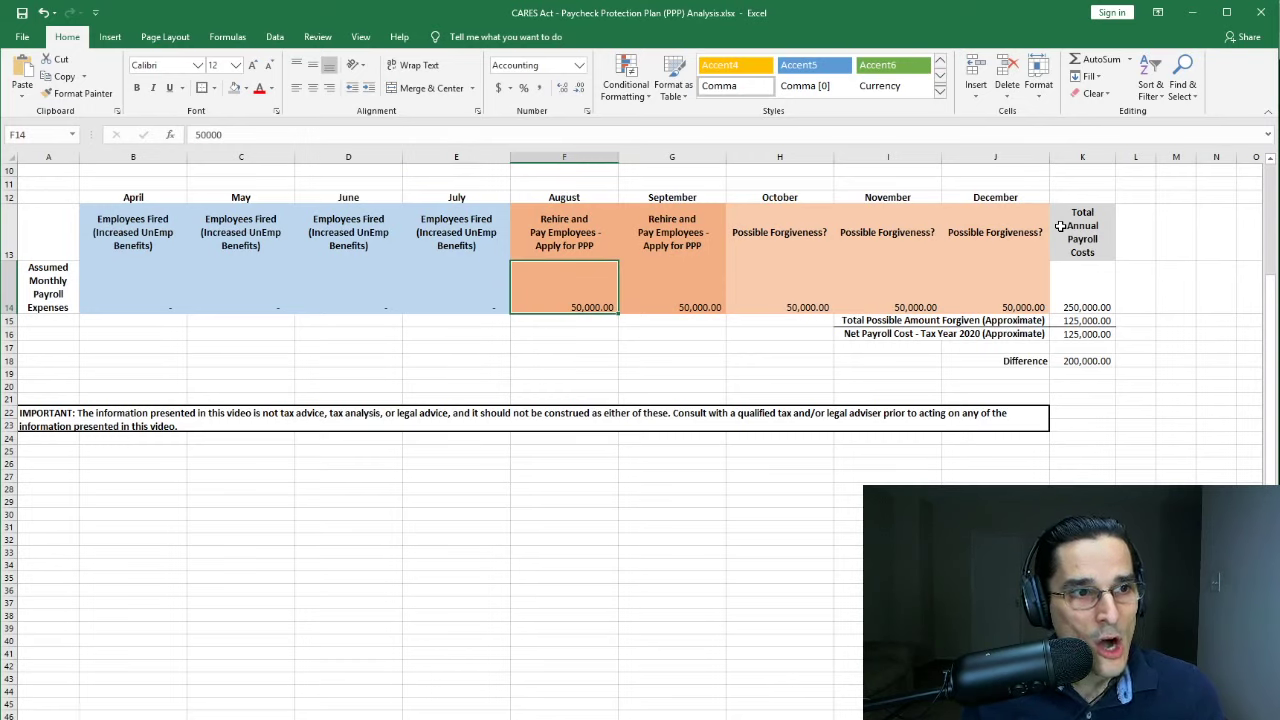
key("Right")
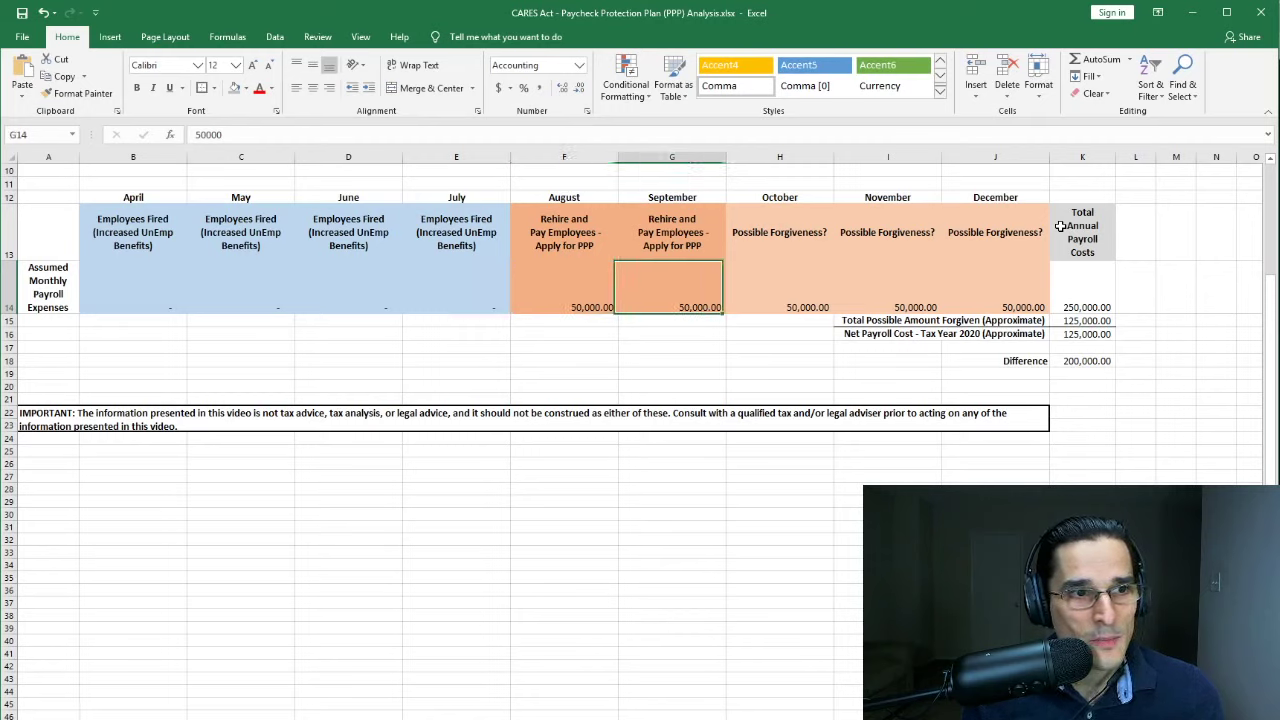
key("Left")
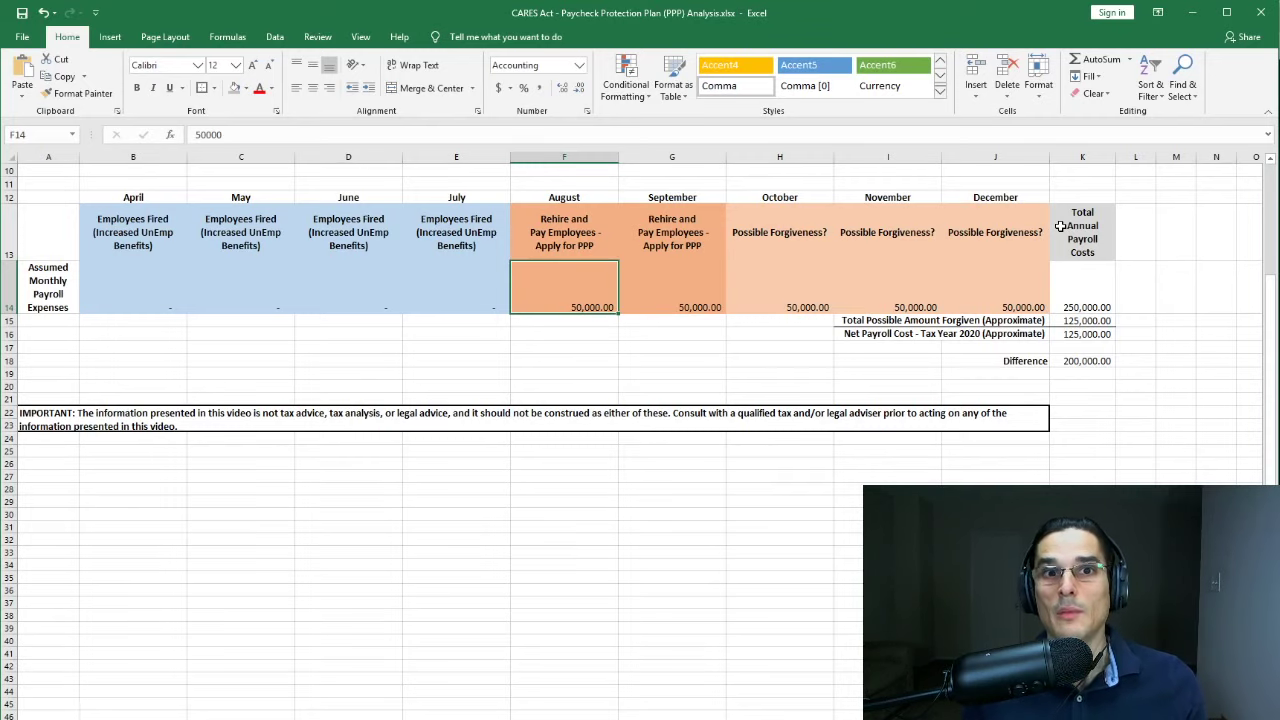
key("Right")
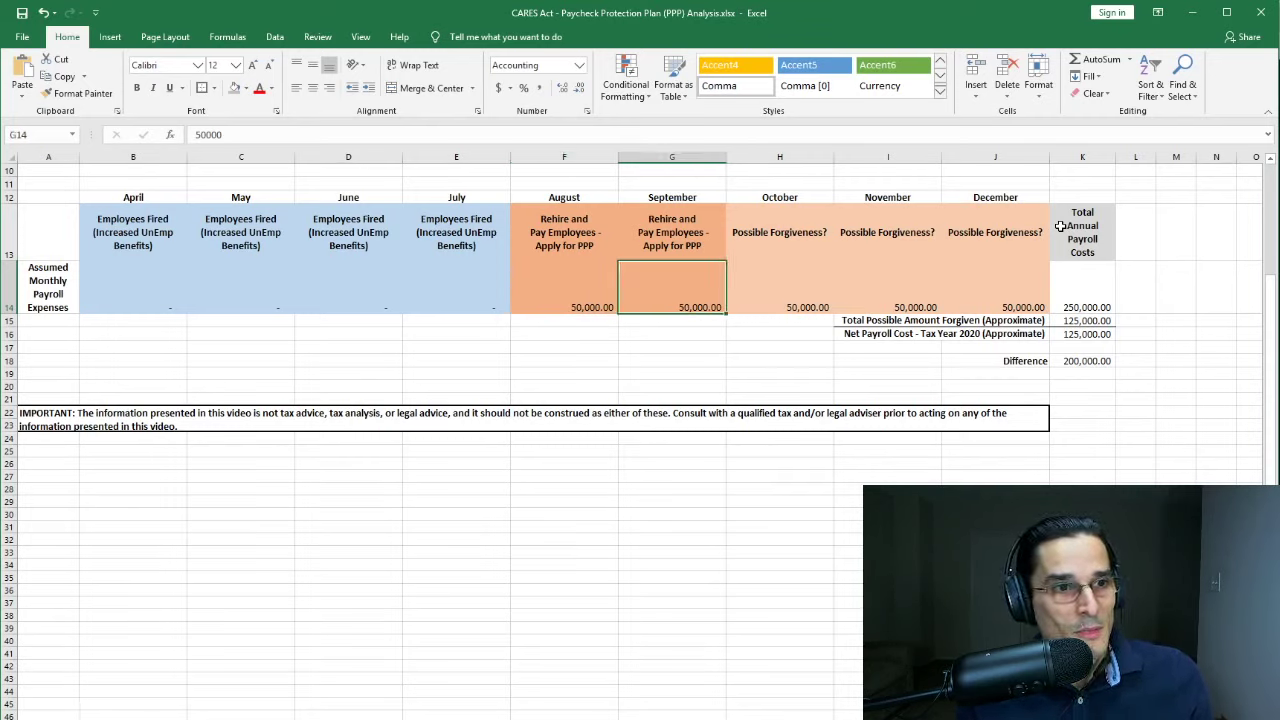
key("Left")
key("shift+Right")
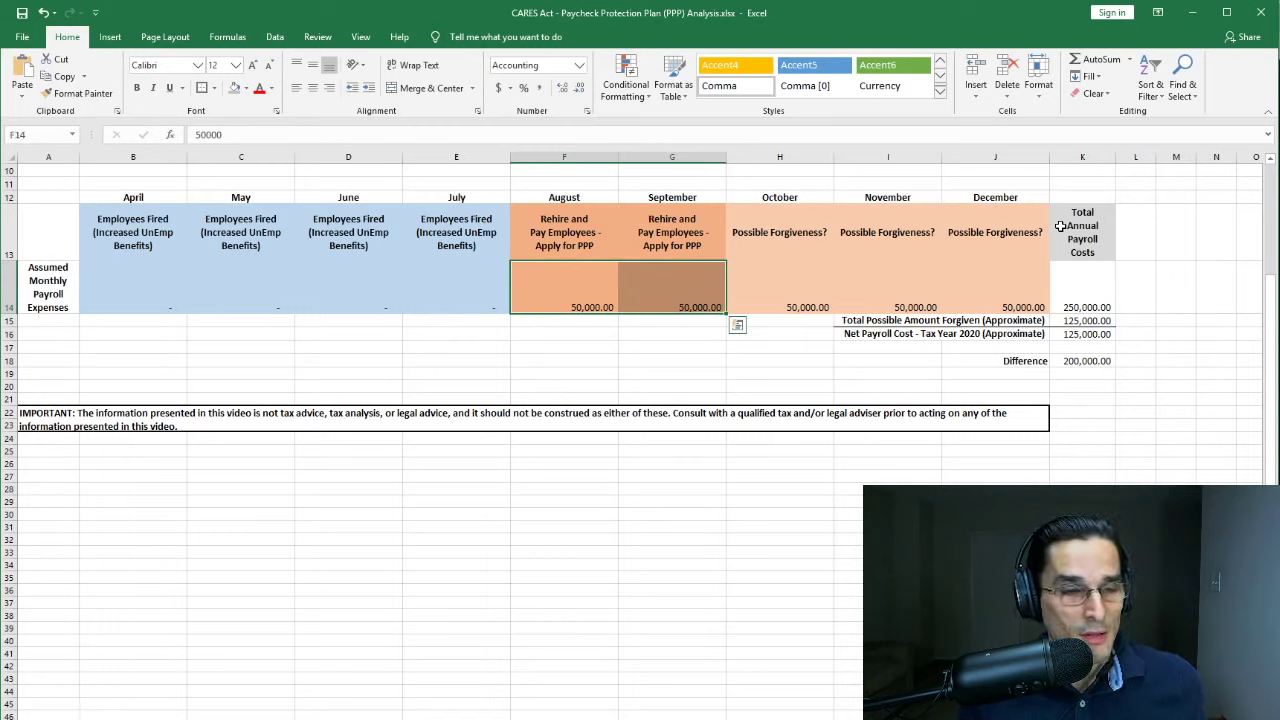
- Step through the October to December payroll expenses in row 14 and inspect the Total Annual Payroll Costs formula in K14
key("Right")
key("Right")
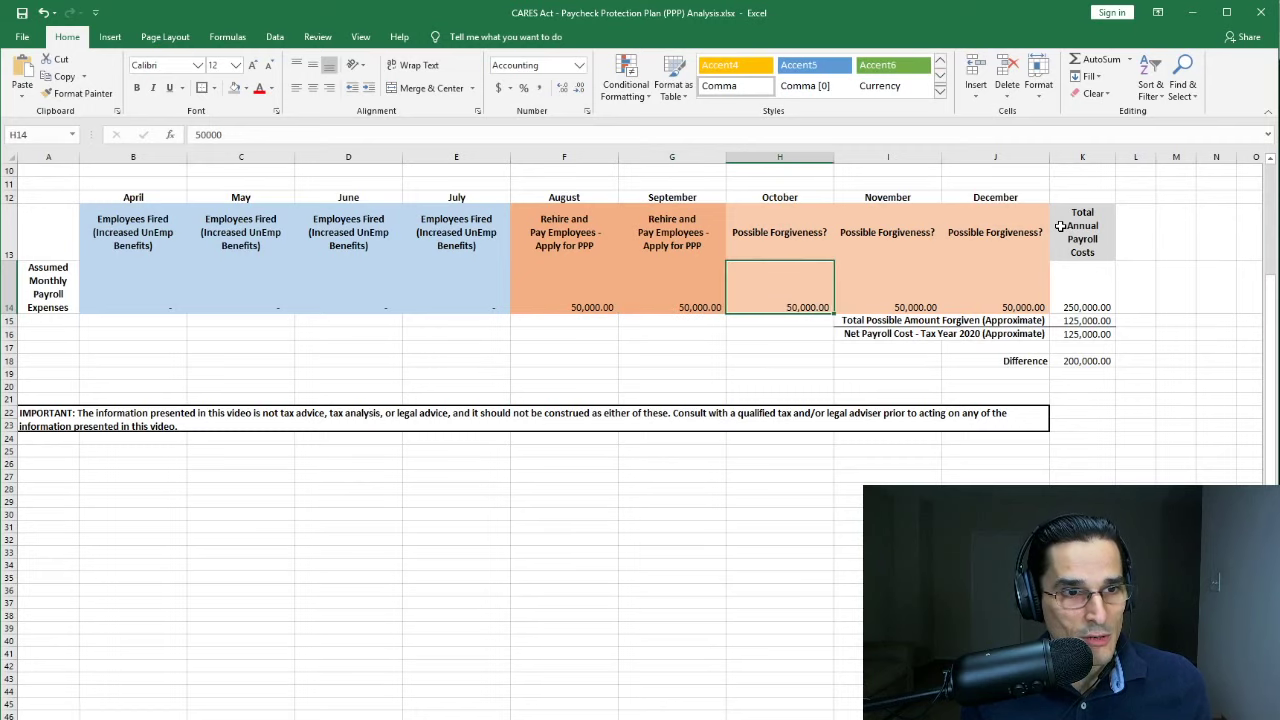
key("Right")
key("Right")
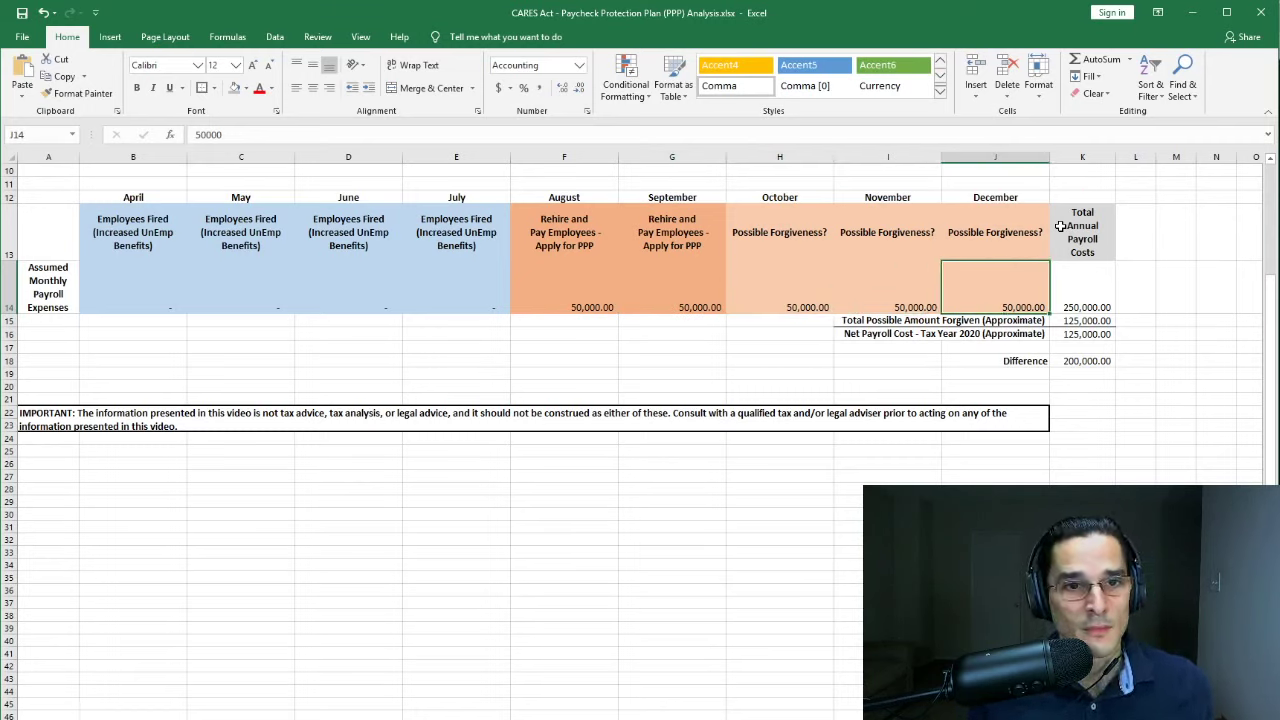
key("Right")
key("F2")
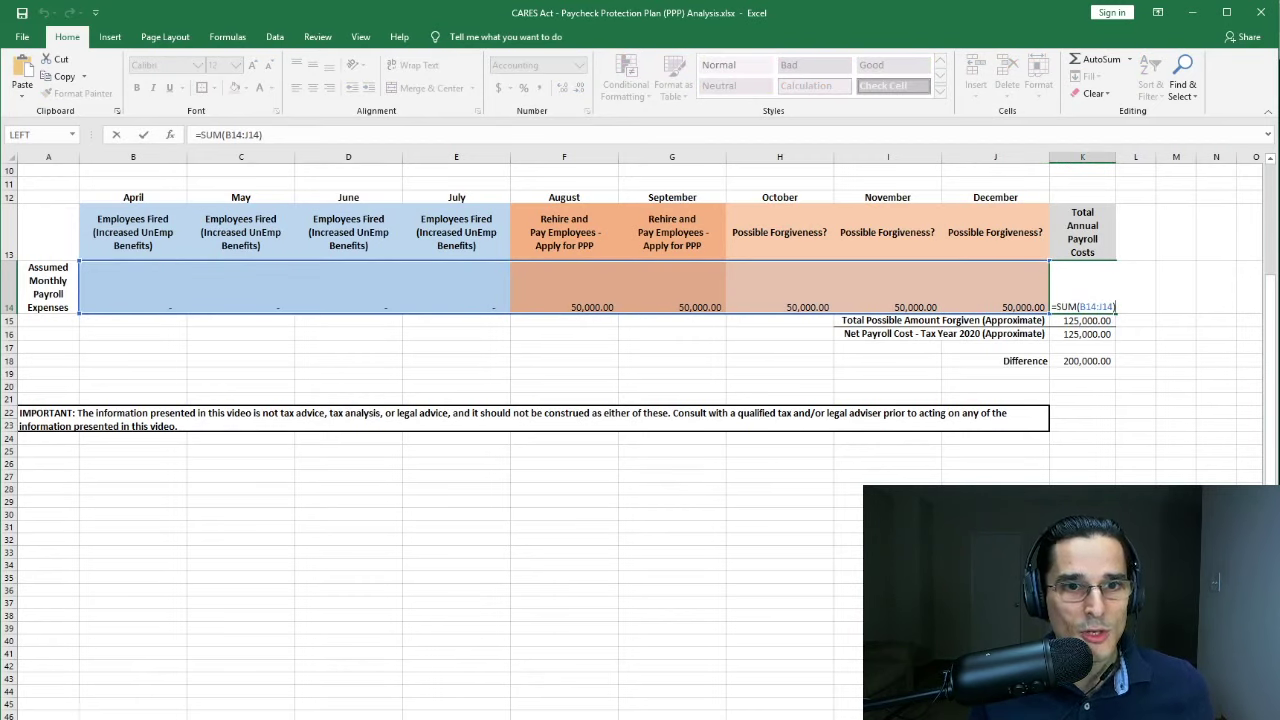
key("Escape")
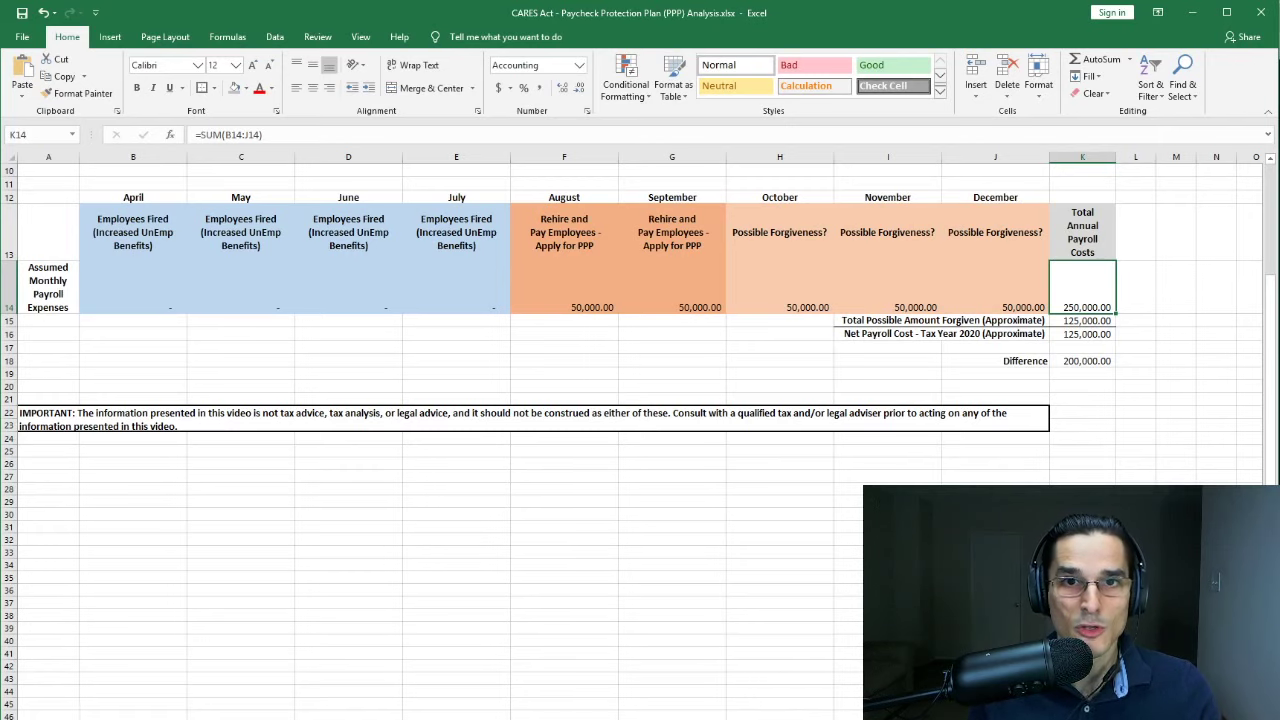
- Check the keep-employees scenario's annual payroll total in K7 and inspect the rehire scenario's Total Possible Amount Forgiven formula in K15
scroll(1097, 344, "up", 3)
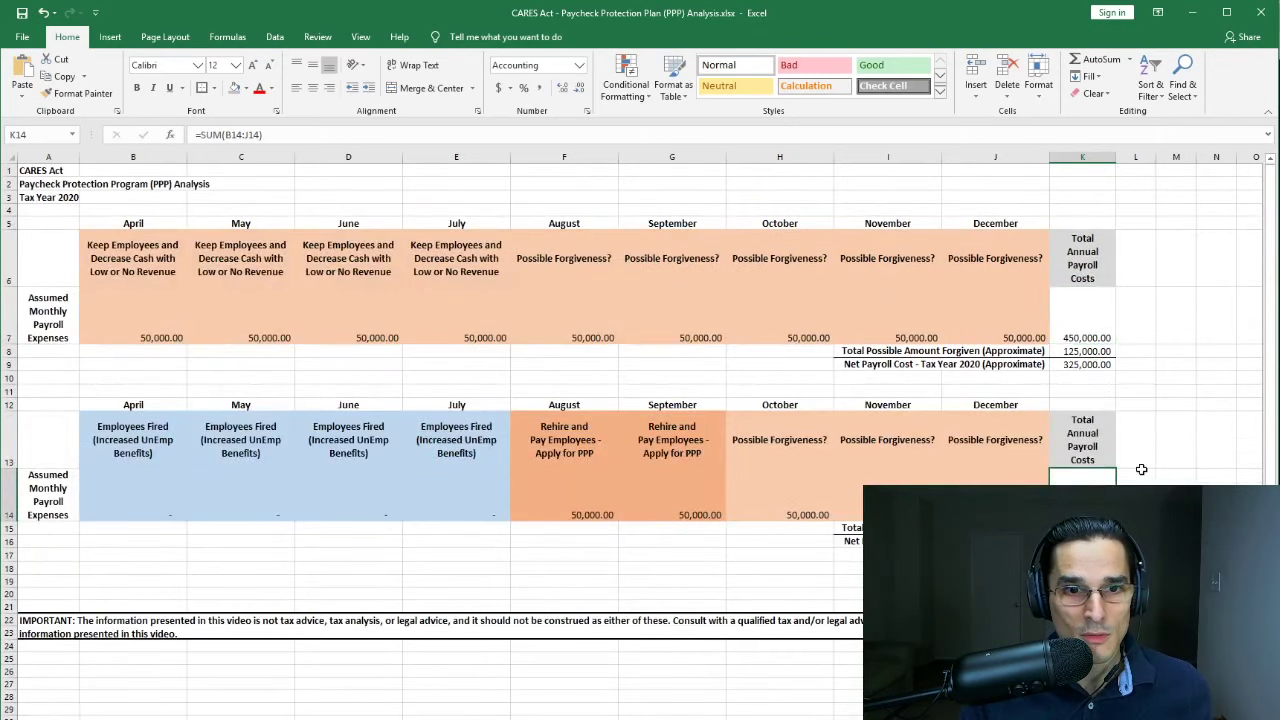
left_click(1096, 341)
scroll(1090, 420, "down", 4)
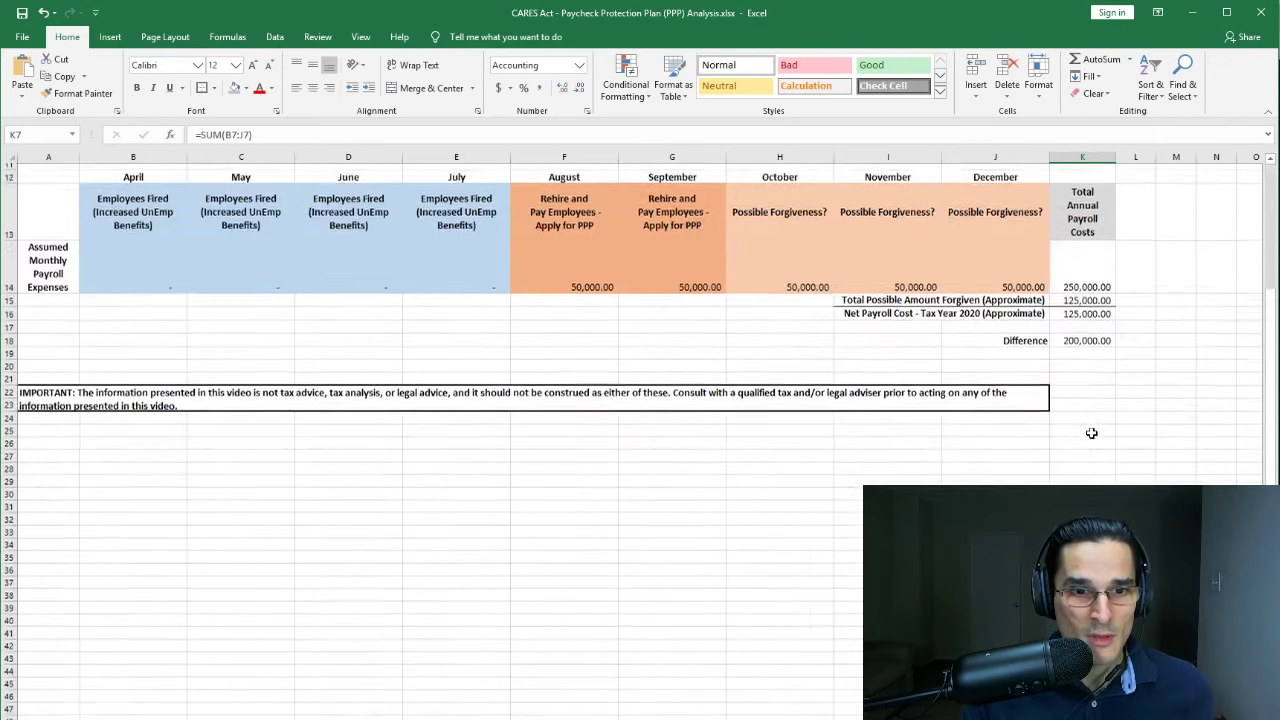
scroll(1088, 430, "up", 2)
left_click(1083, 393)
key("Down")
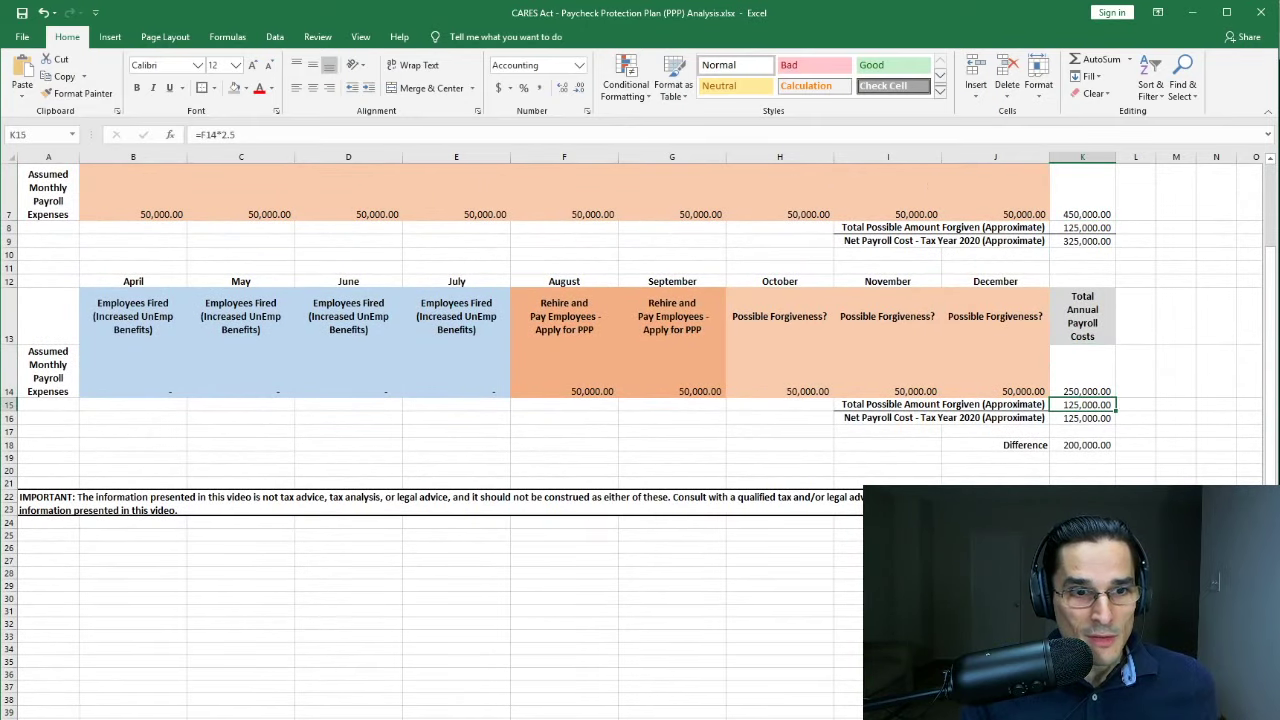
key("F2")
key("Escape")
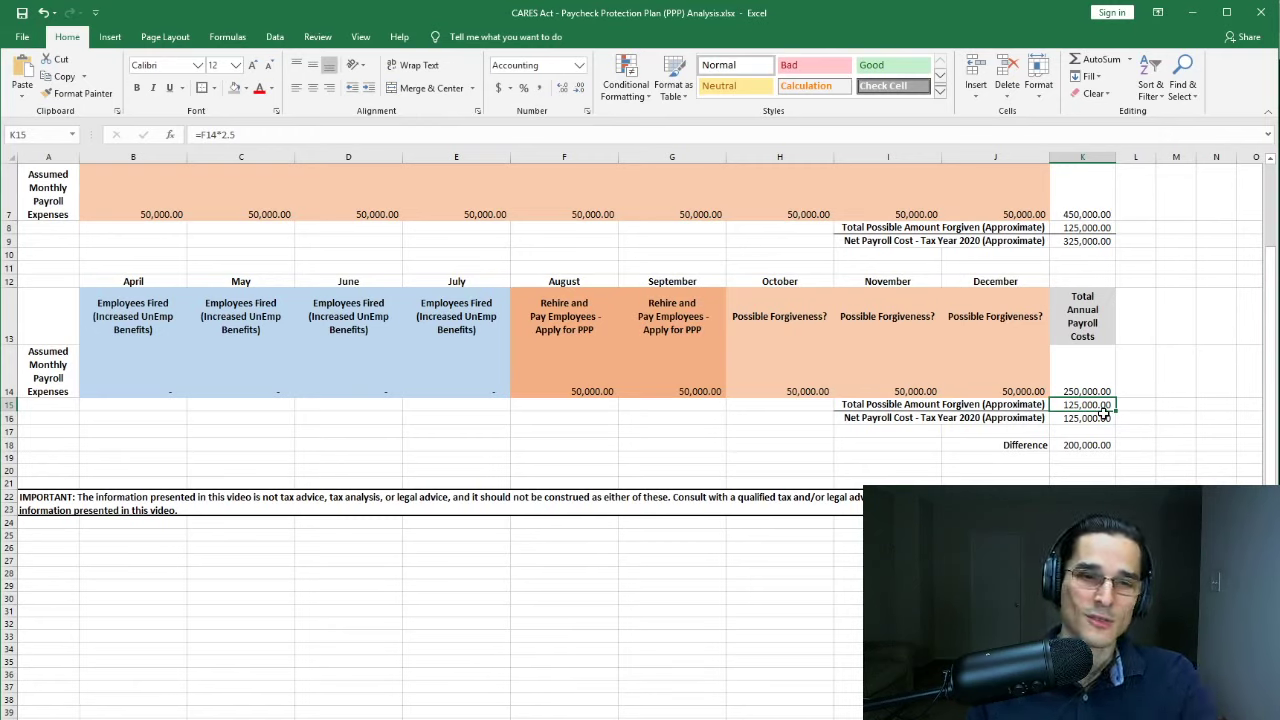
- Fill the Total Possible Amount Forgiven cells of both scenarios, K15 and K8, with light orange
left_click(246, 88)
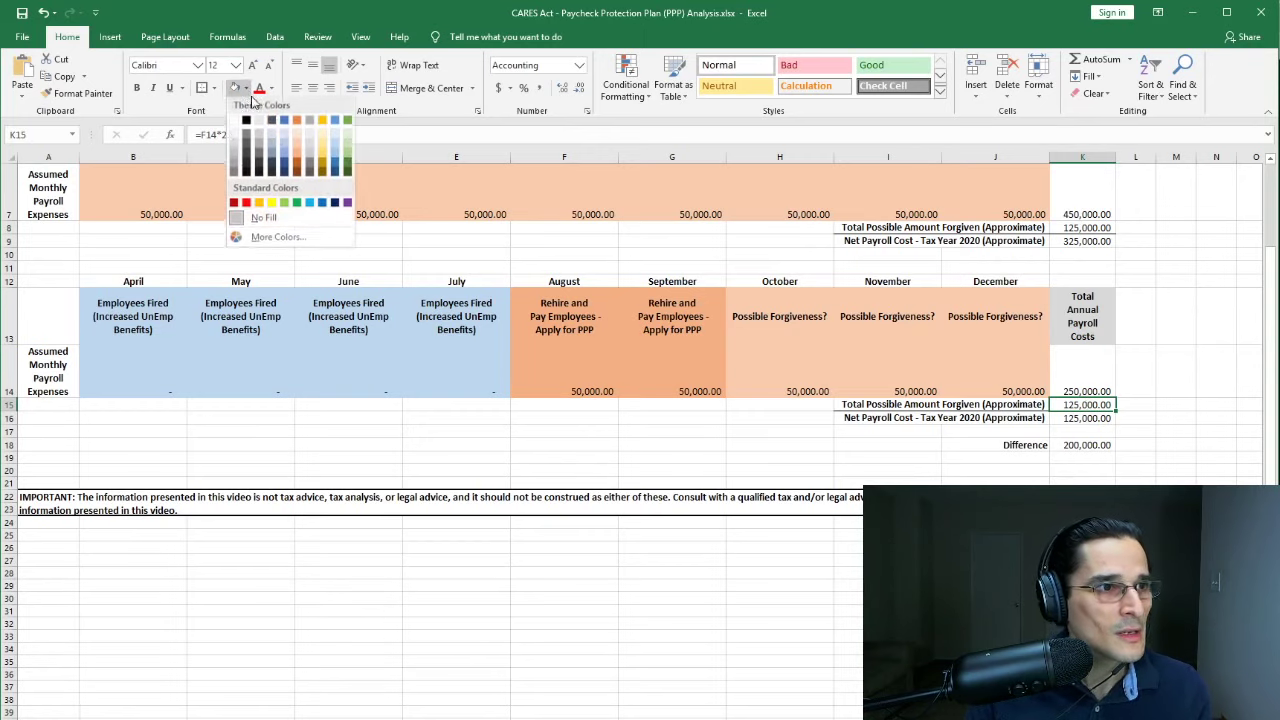
left_click(296, 141)
key("Up")
key("Up")
key("Up")
key("Up")
key("Up")
key("Up")
key("Up")
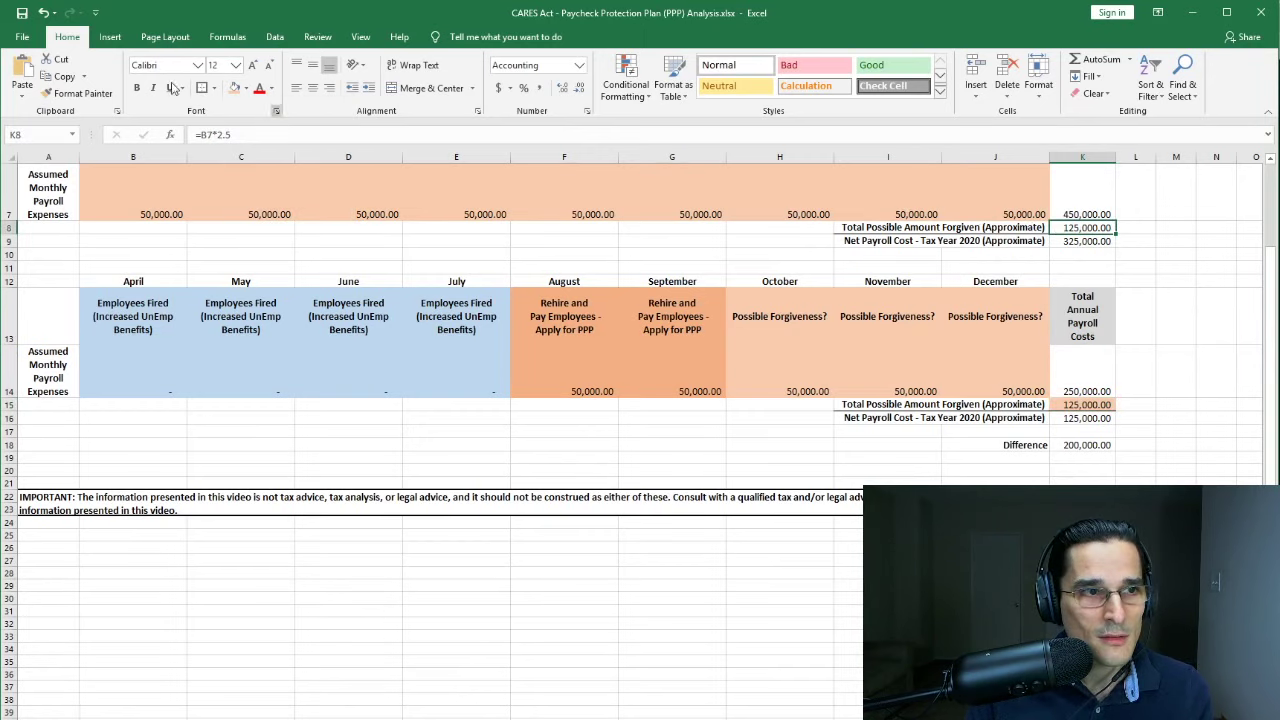
left_click(234, 88)
left_click(1036, 334)
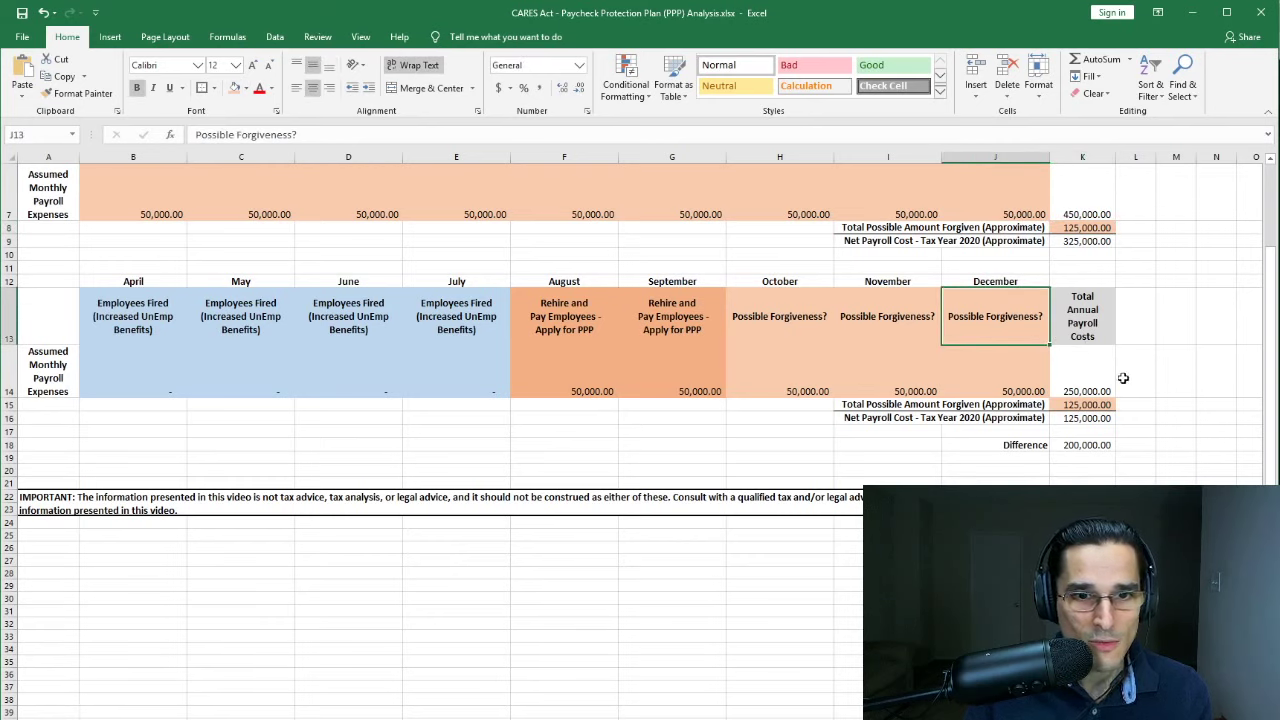
- Compare the Net Payroll Cost cells of the two scenarios, K16 and K9
left_click(1098, 419)
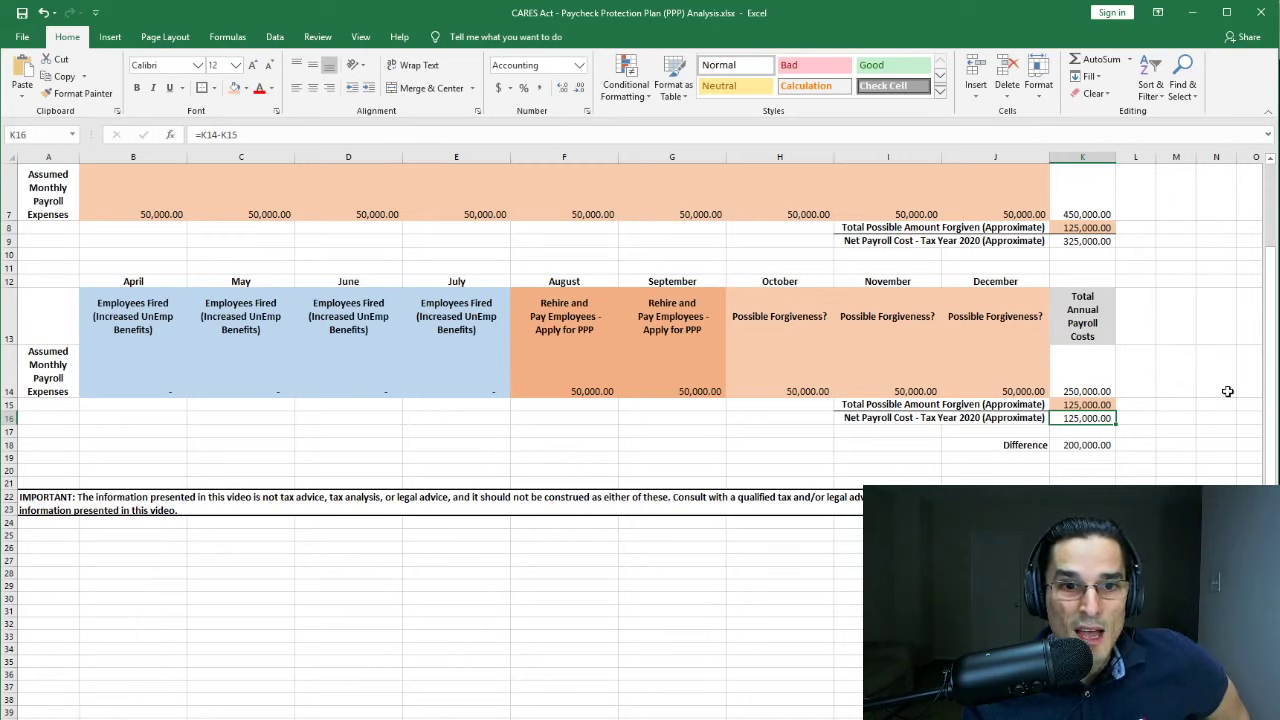
left_click(1085, 254)
left_click(1087, 240)
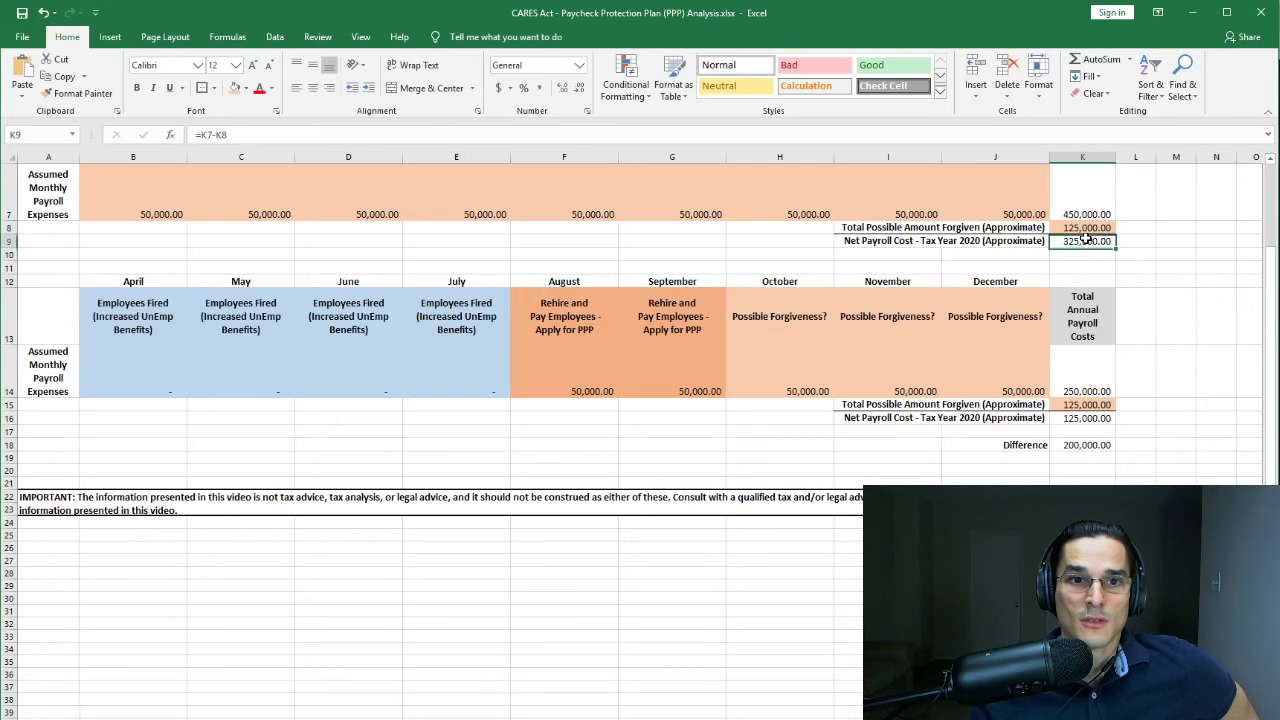
scroll(1140, 400, "down", 2)
scroll(1125, 380, "up", 2)
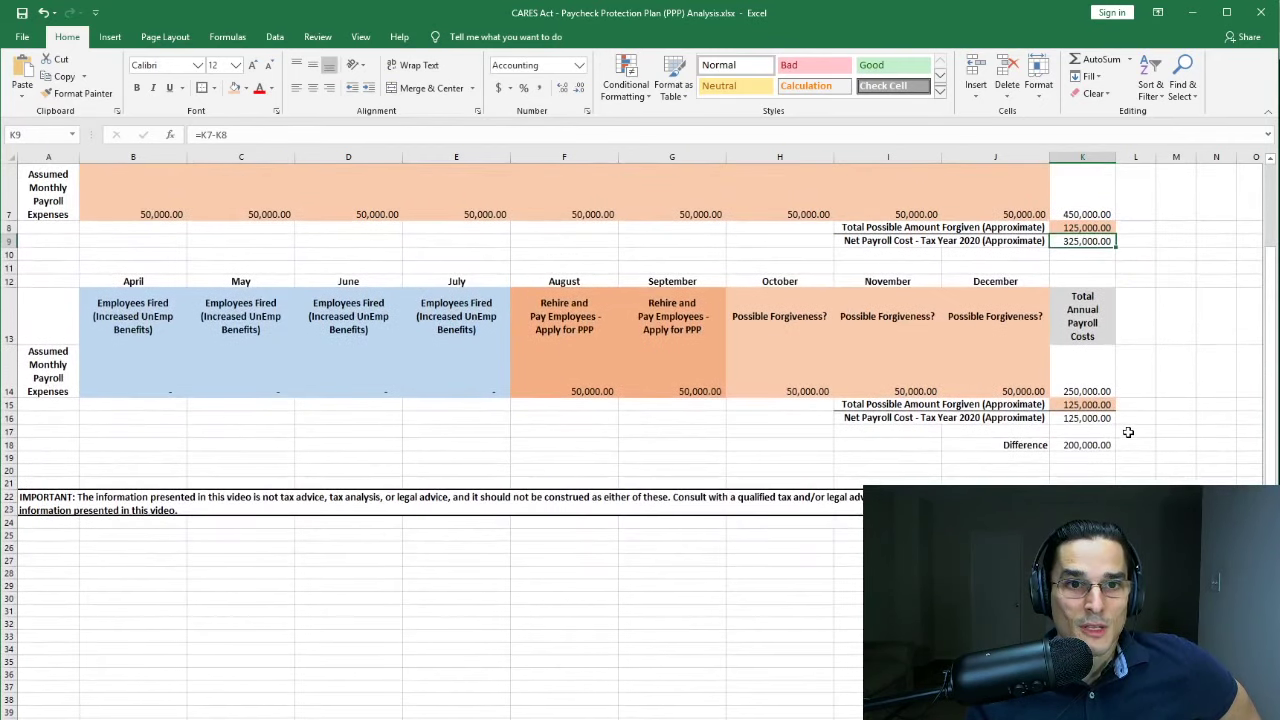
- Make the Difference amount in K18 bold
left_click(1070, 446)
scroll(1140, 450, "down", 3)
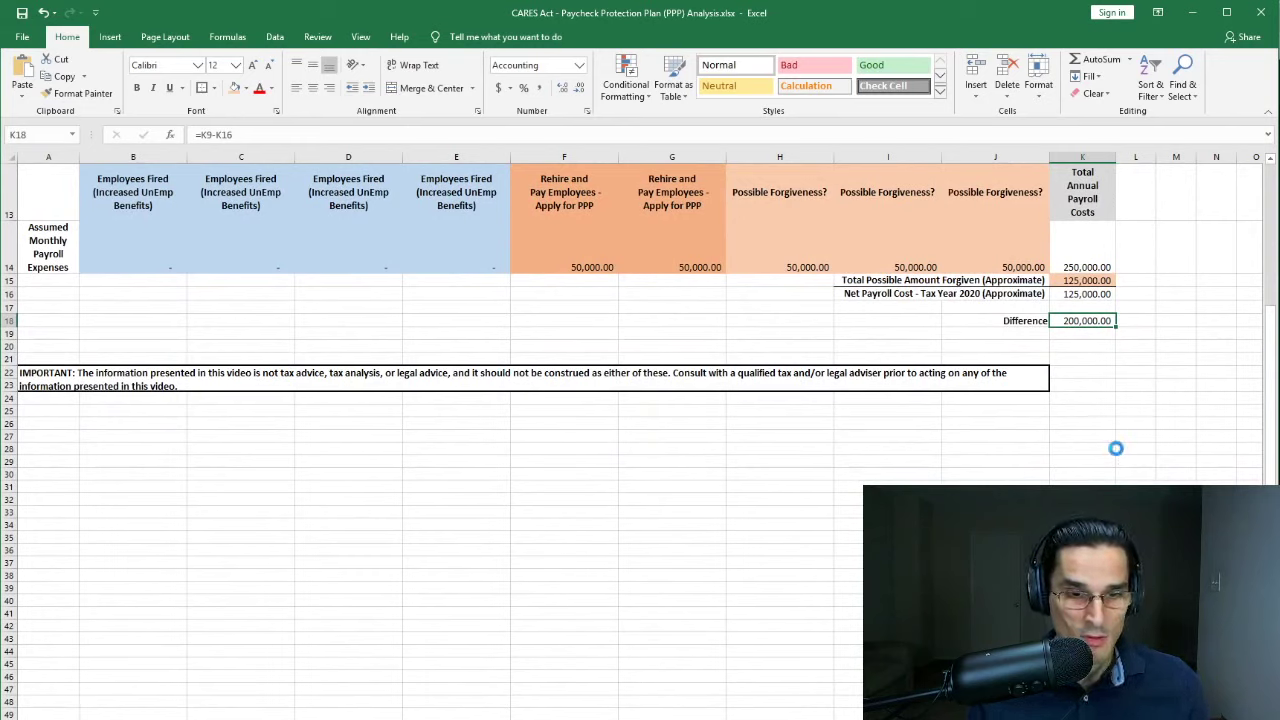
key("Left")
key("ctrl+b")
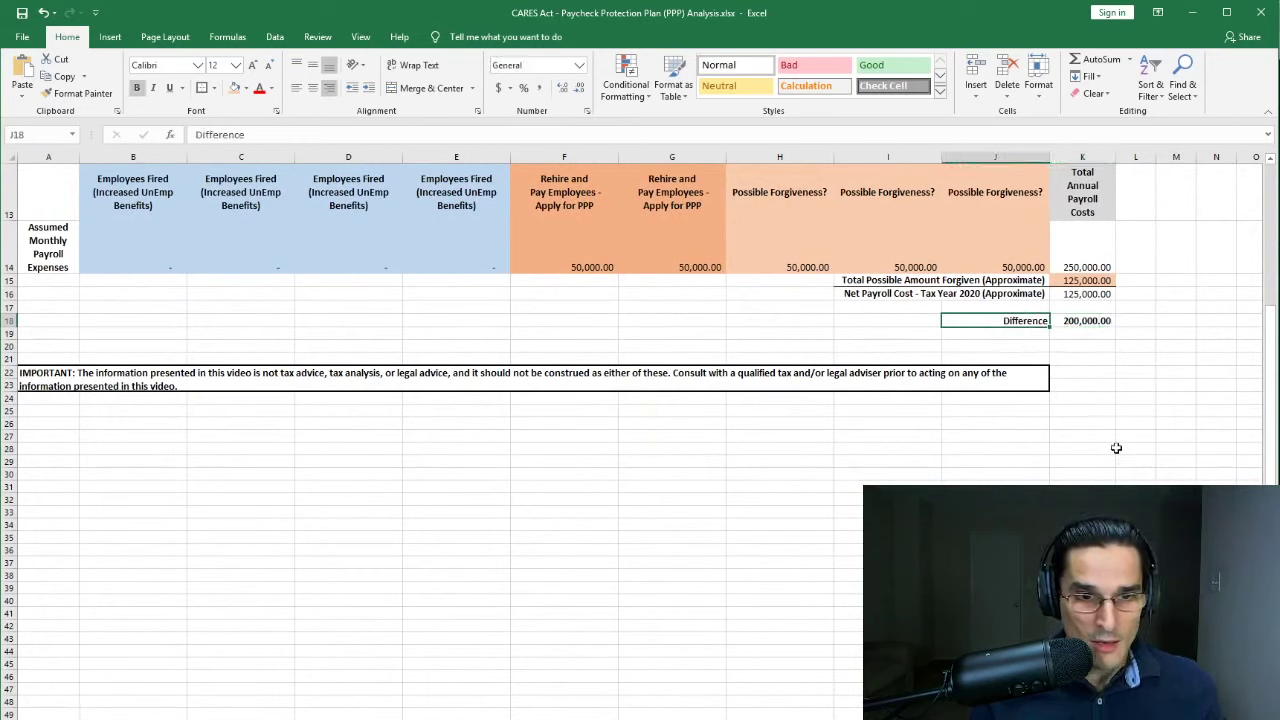
key("Right")
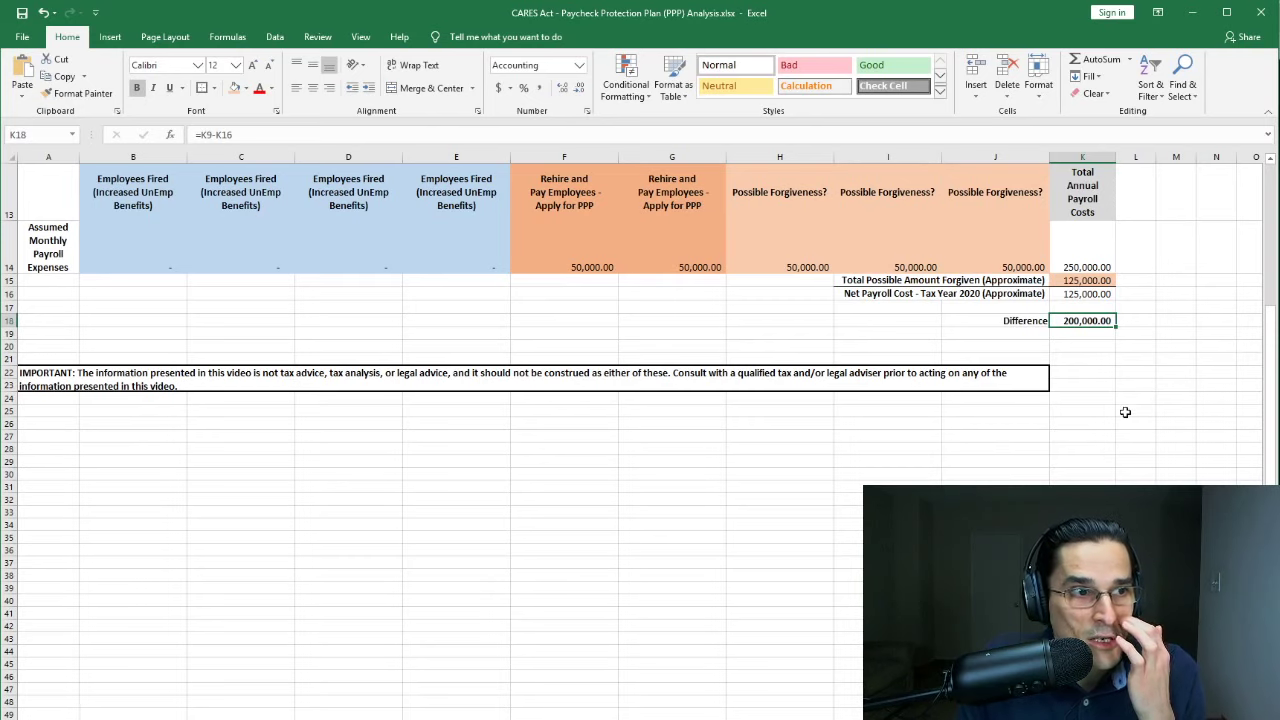
- Freeze the worksheet's title rows 1 to 3
scroll(1140, 395, "up", 1)
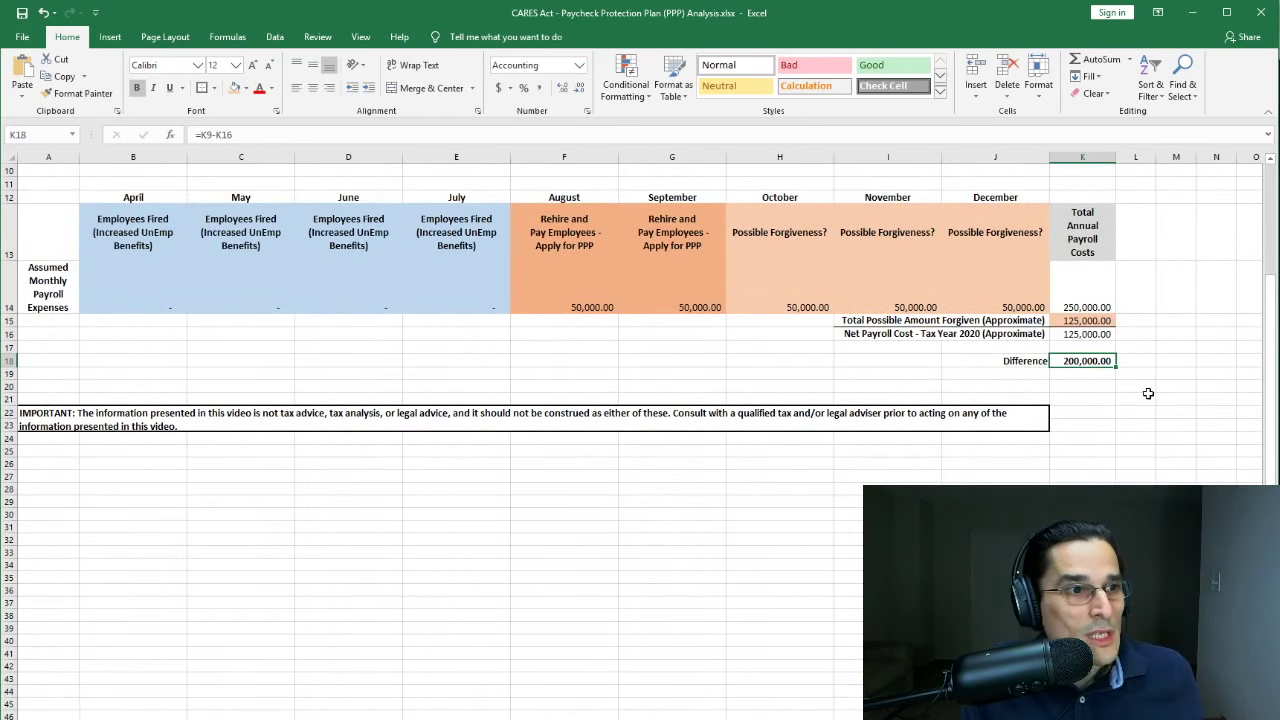
scroll(1148, 393, "up", 1)
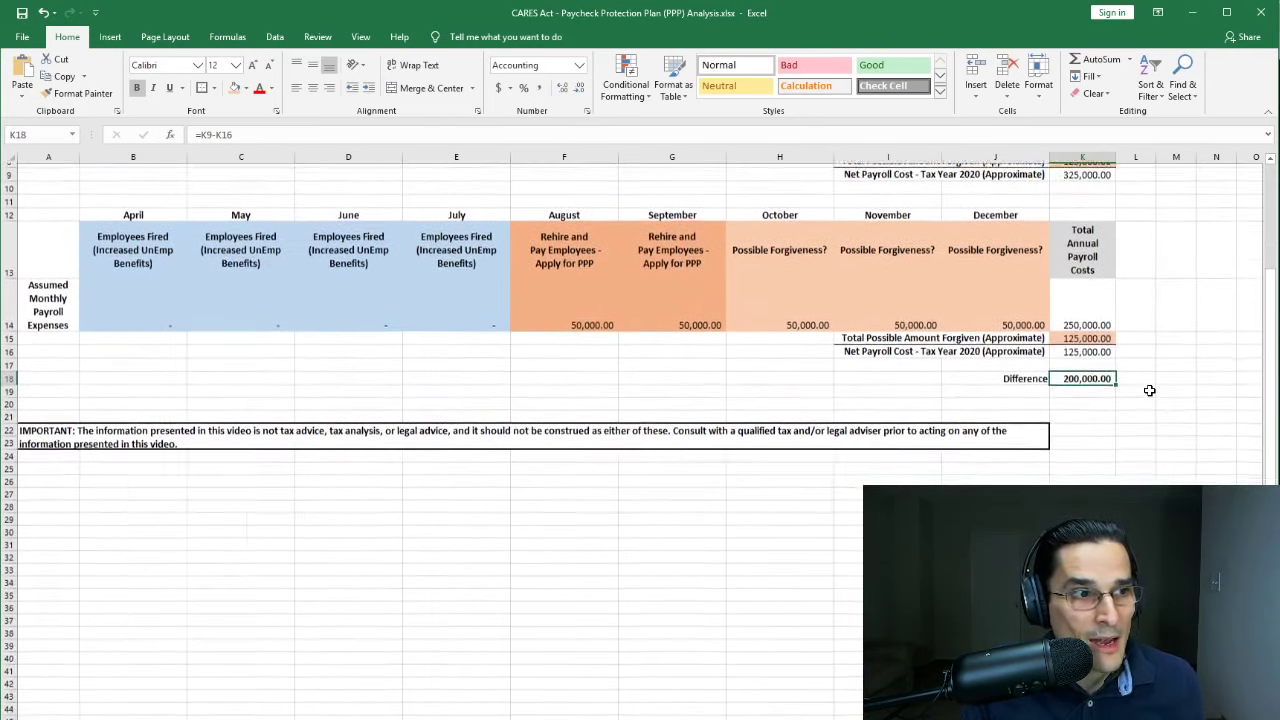
scroll(1149, 390, "down", 1)
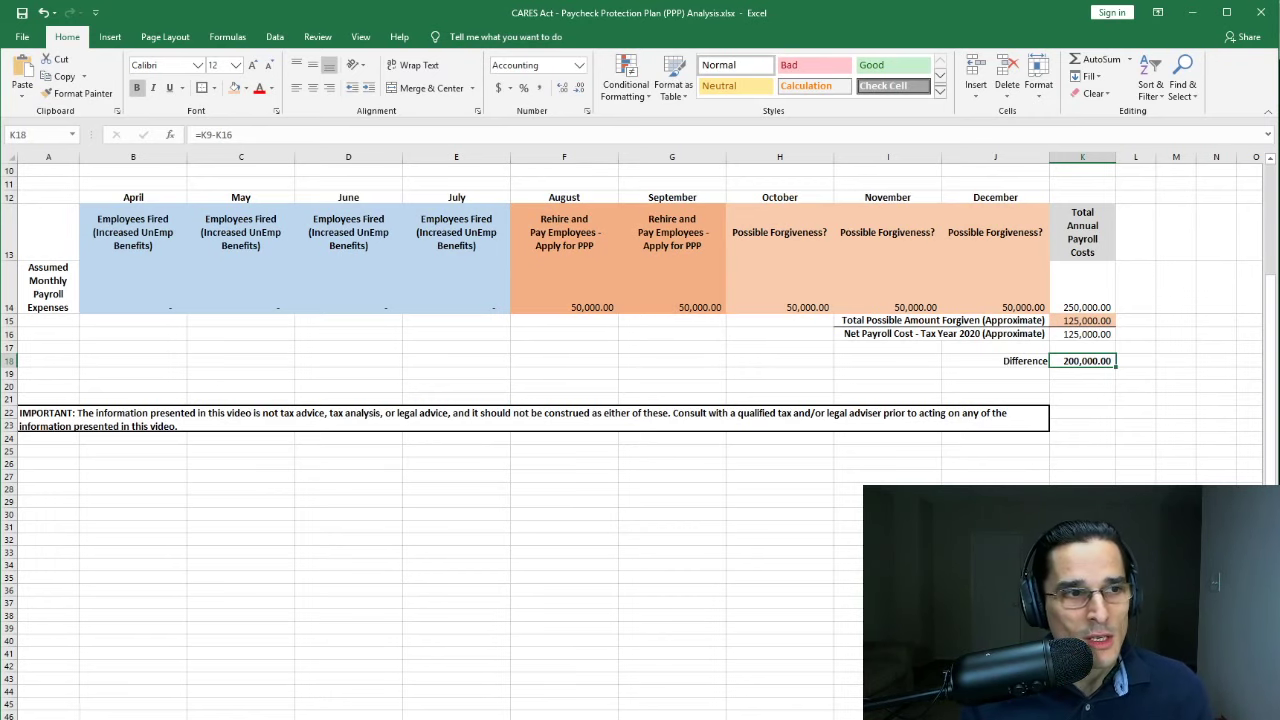
scroll(1080, 340, "up", 3)
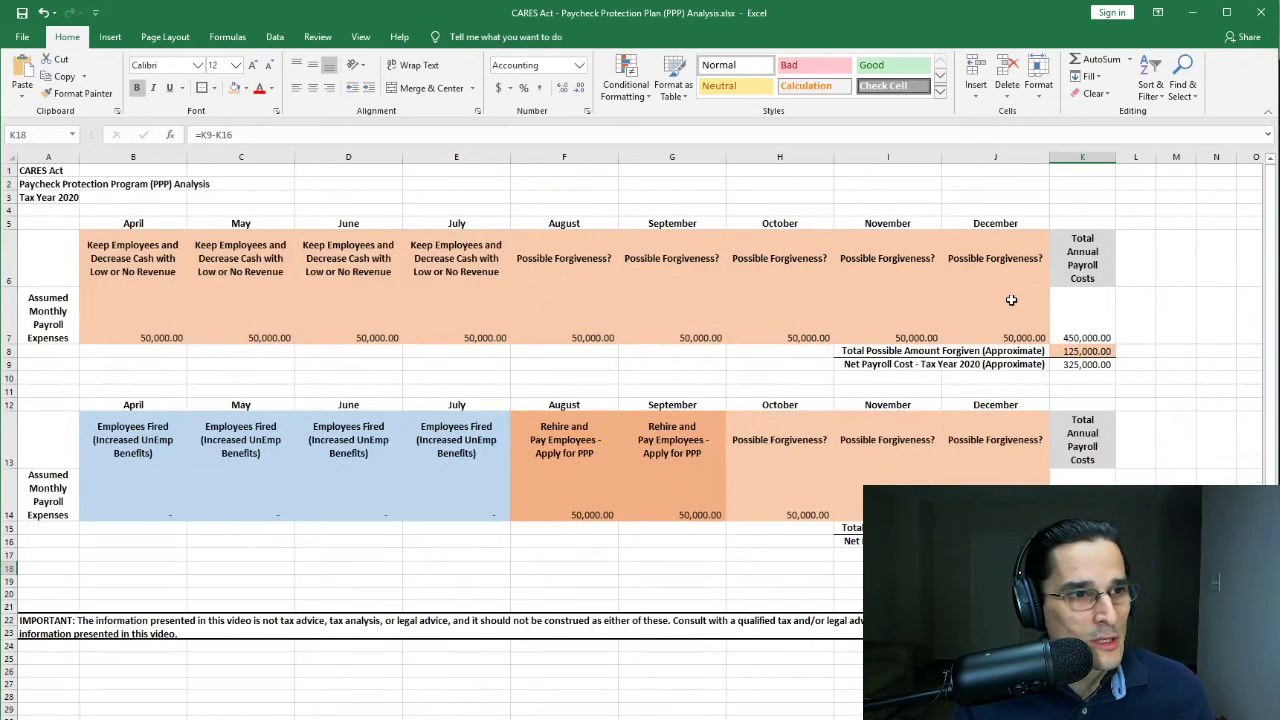
left_click(85, 208)
key("alt+w")
key("f")
key("f")
key("Down")
key("Down")
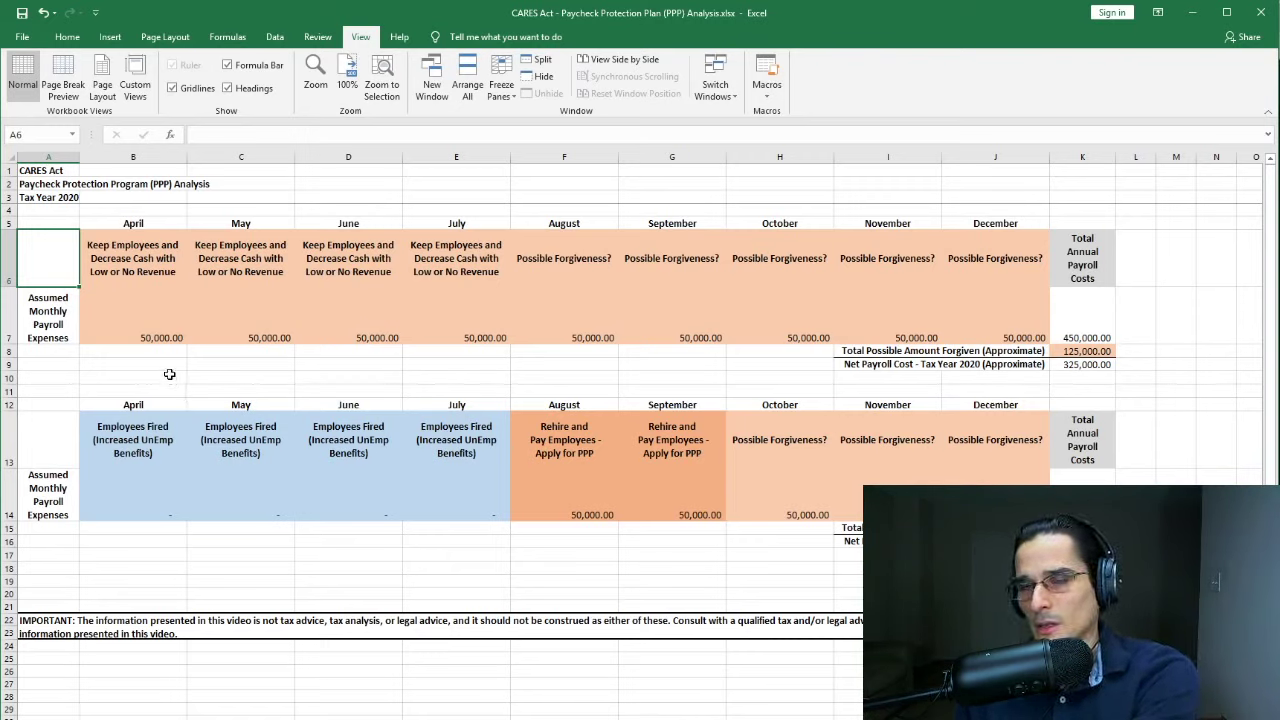
- Highlight the rehire scenario's fired-employee block B13:E14, followed by its August and September rehire block F13:G14
left_click(146, 299)
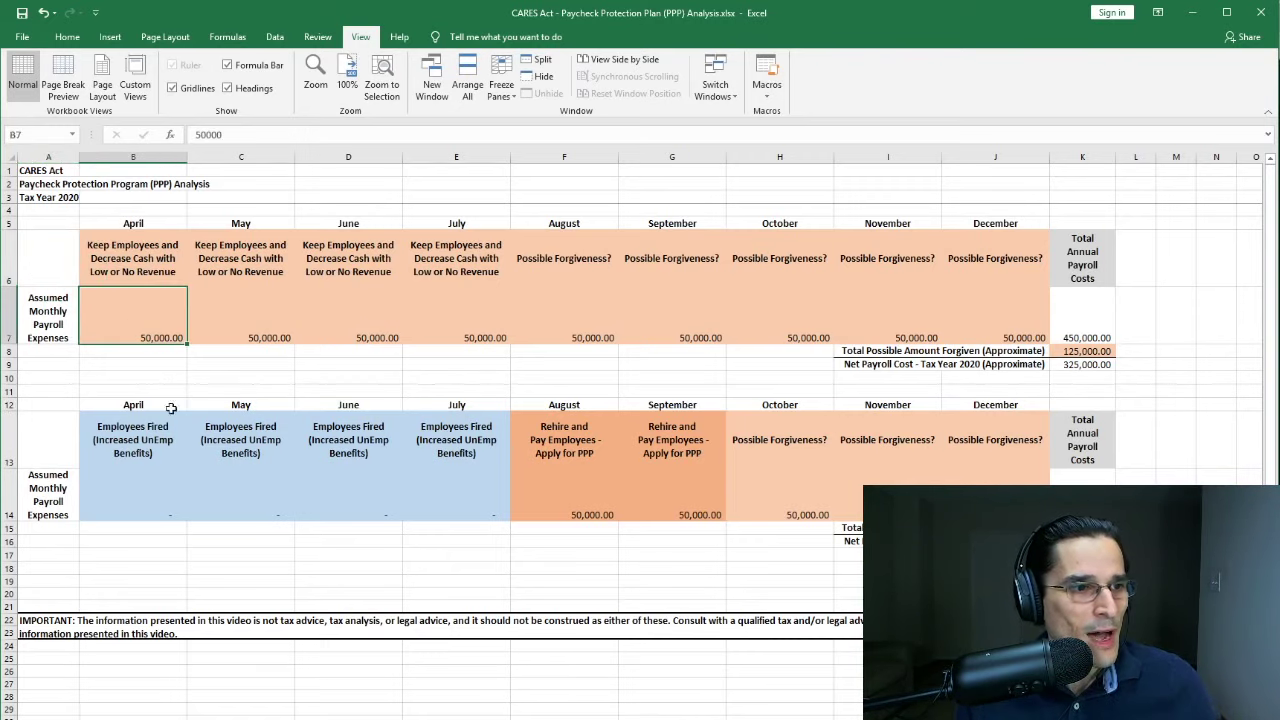
left_click(150, 486)
scroll(150, 486, "down", 2)
left_click_drag(130, 263, 498, 338)
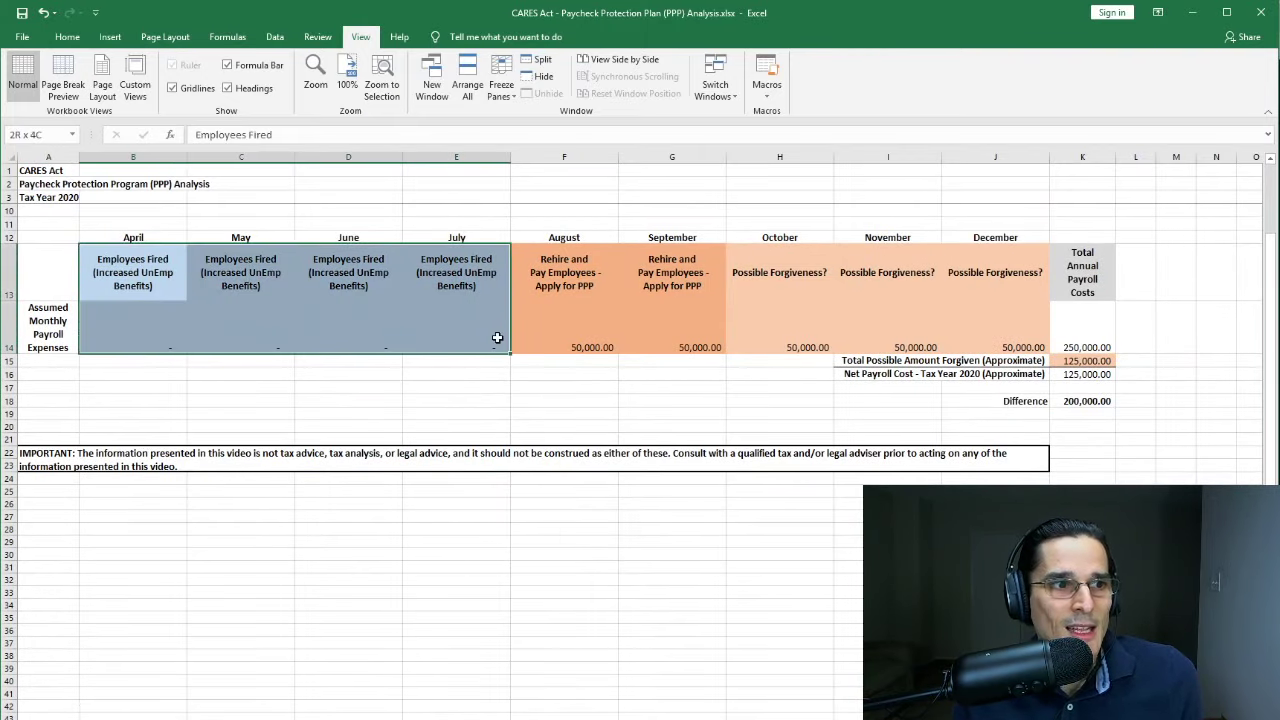
scroll(470, 37, "up", 6)
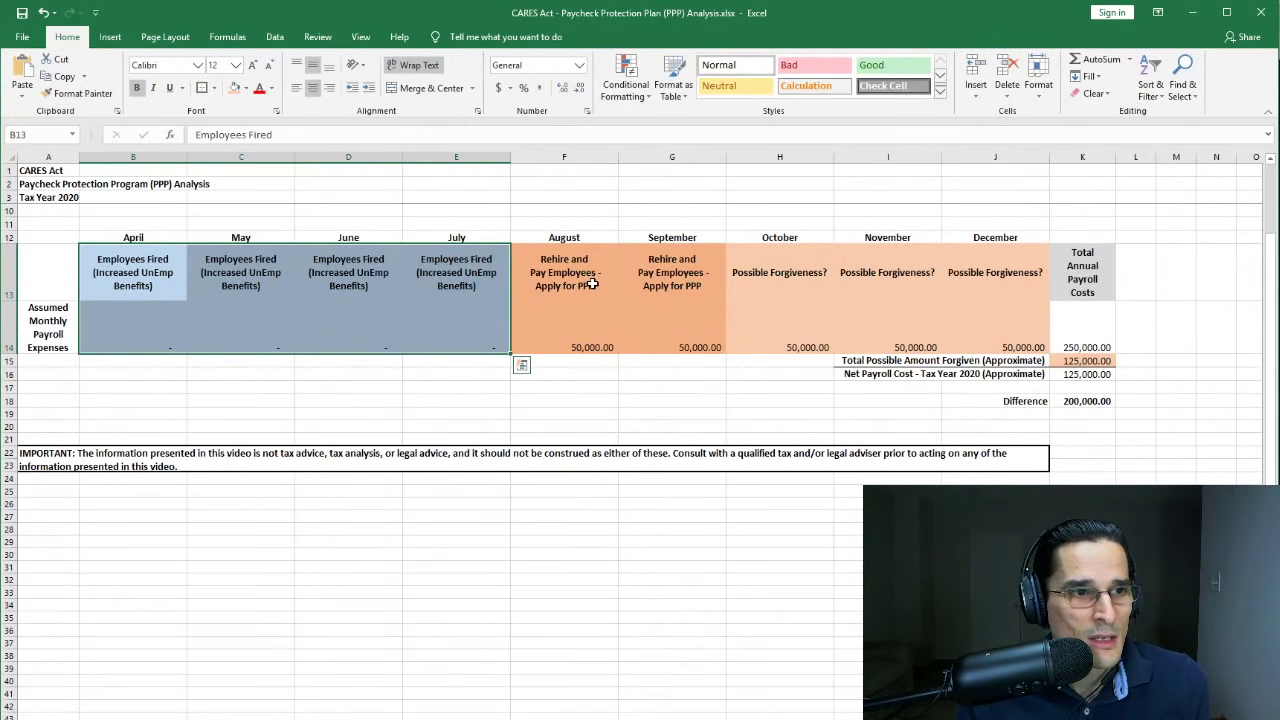
left_click_drag(580, 292, 669, 314)
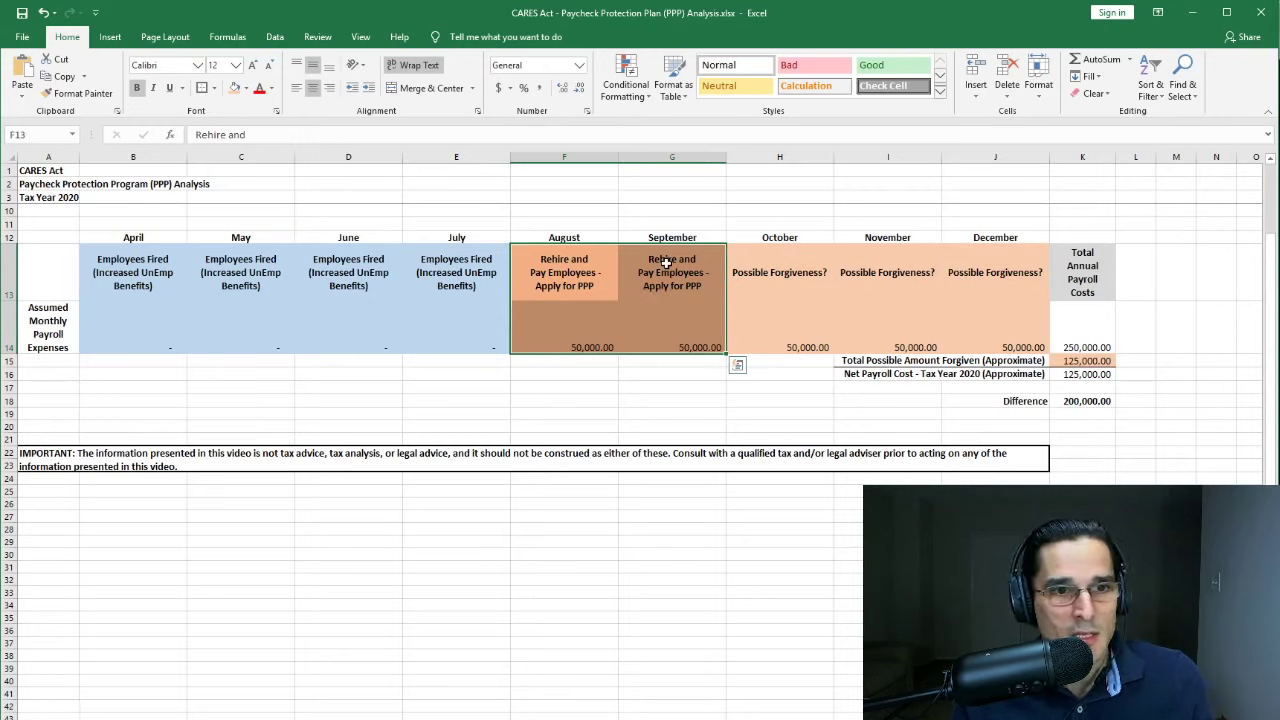
- Select the Difference amount in K18, and switch to the browser to skim the r/taxpros post list for PPP discussions
left_click(1100, 403)
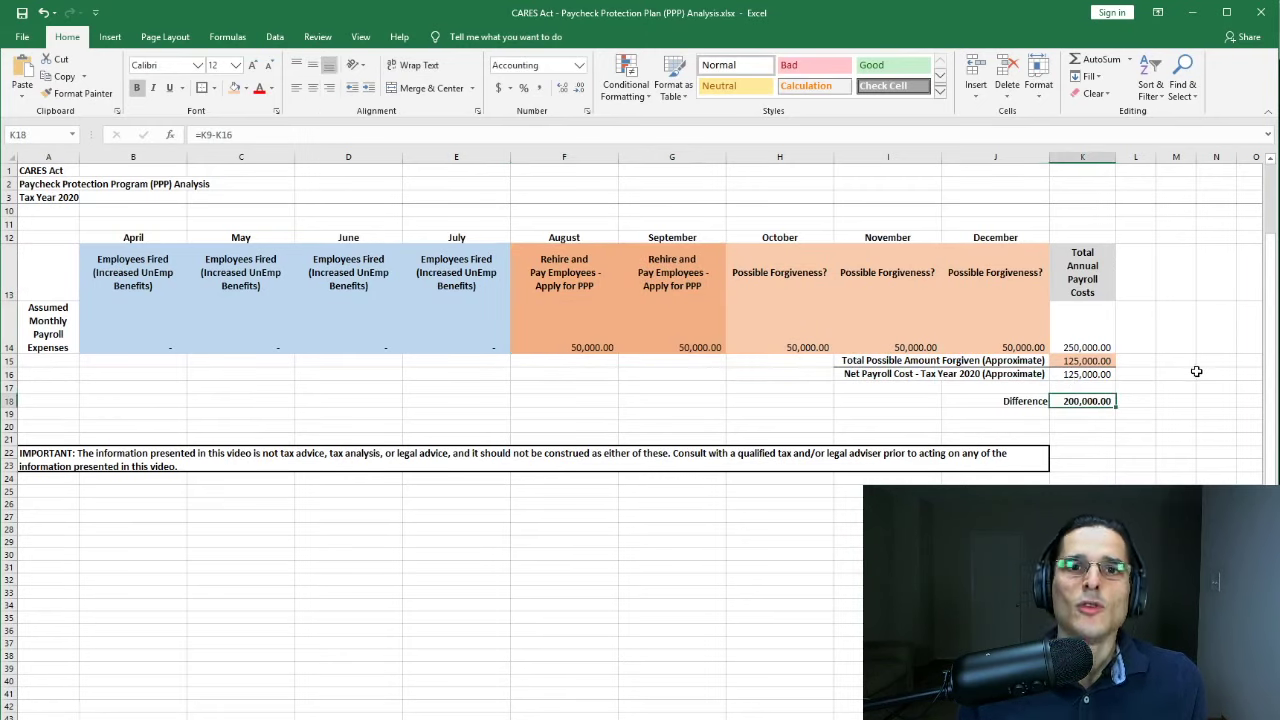
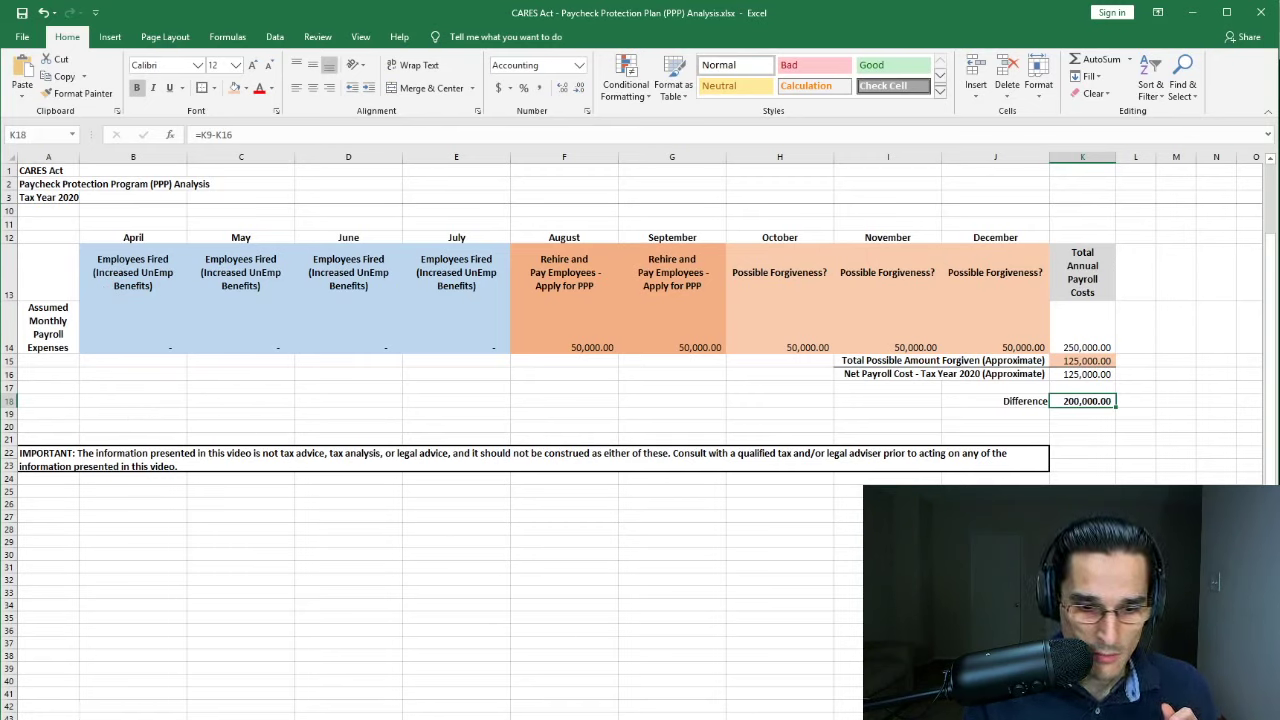
key("alt+Tab")
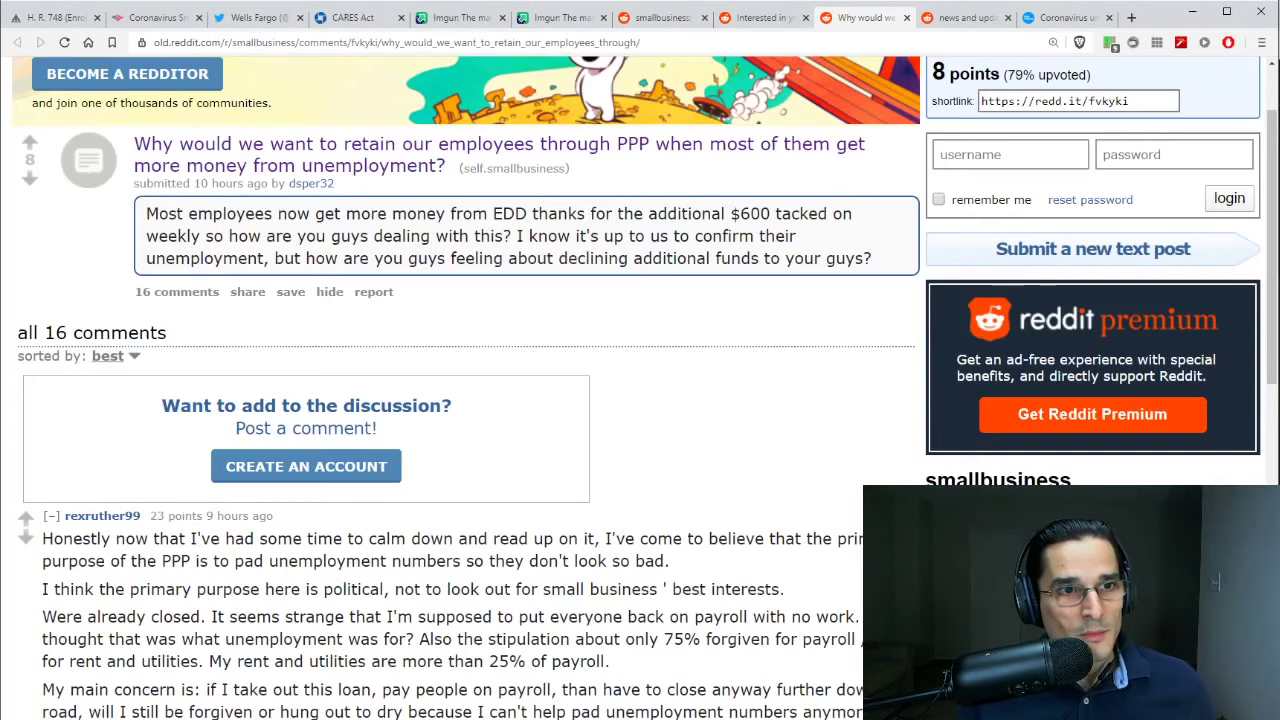
left_click(948, 24)
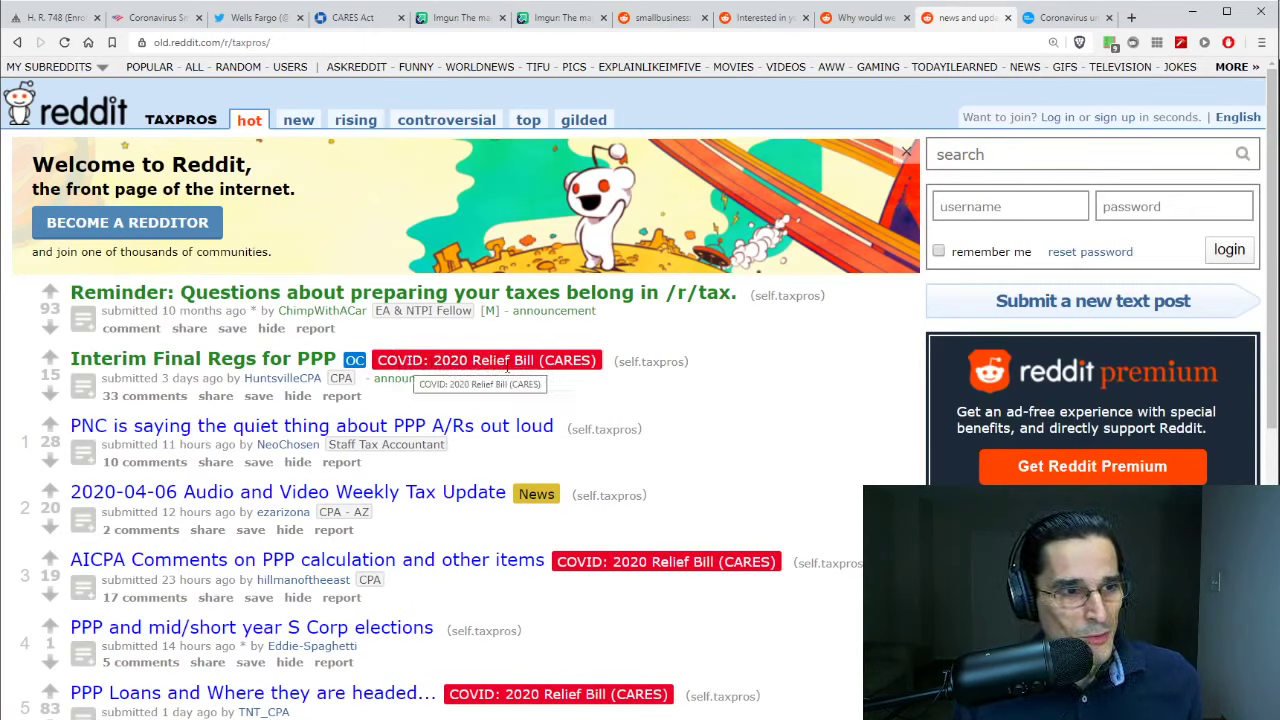
scroll(551, 400, "down", 10)
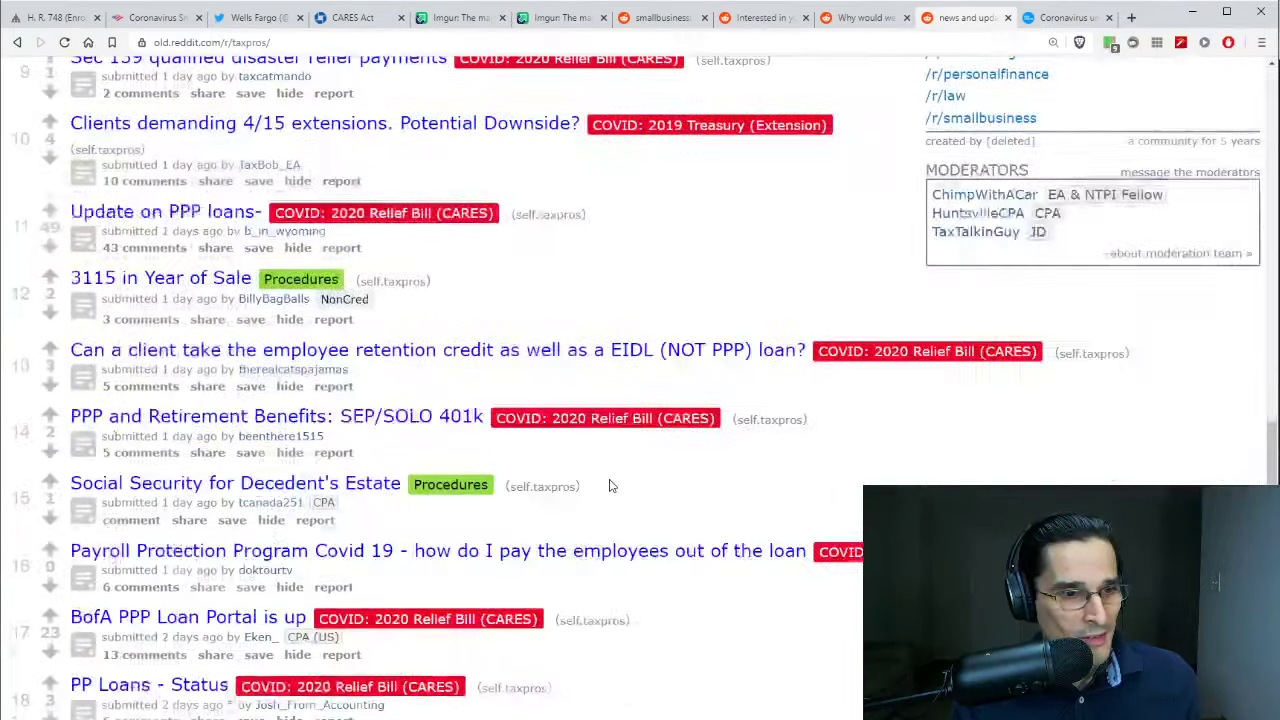
scroll(610, 485, "down", 6)
scroll(610, 485, "up", 8)
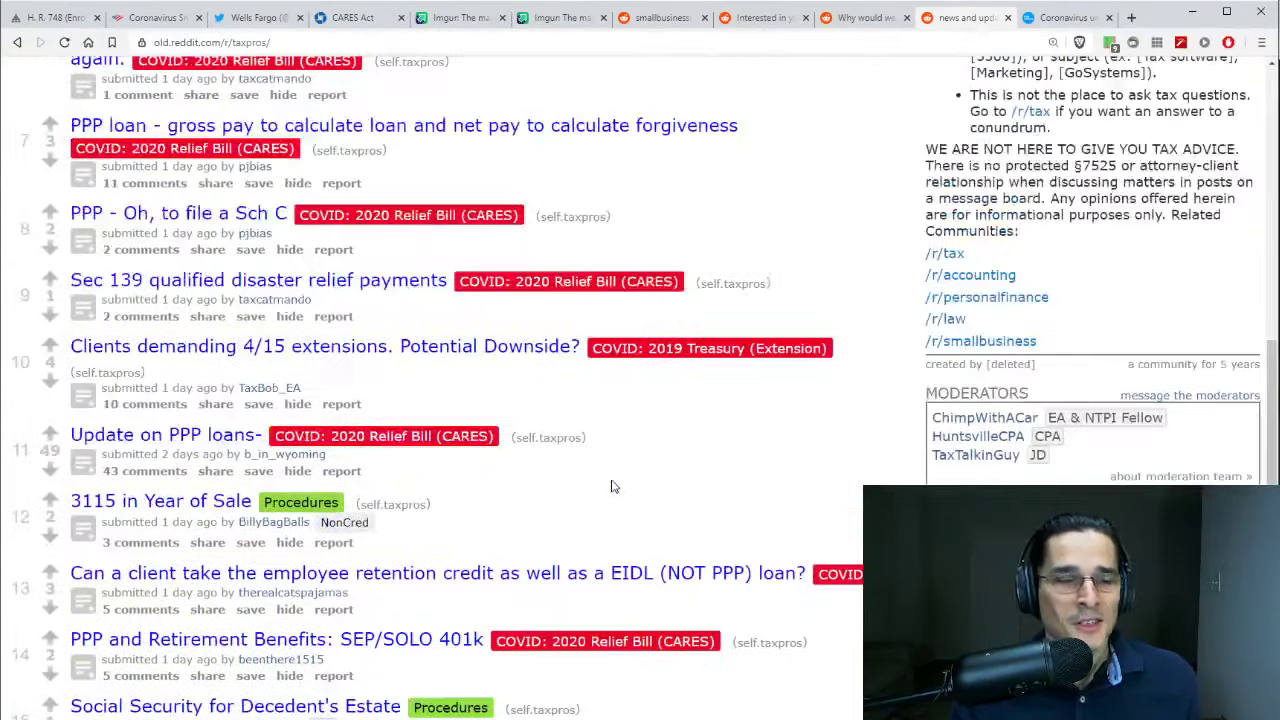
scroll(613, 486, "up", 8)
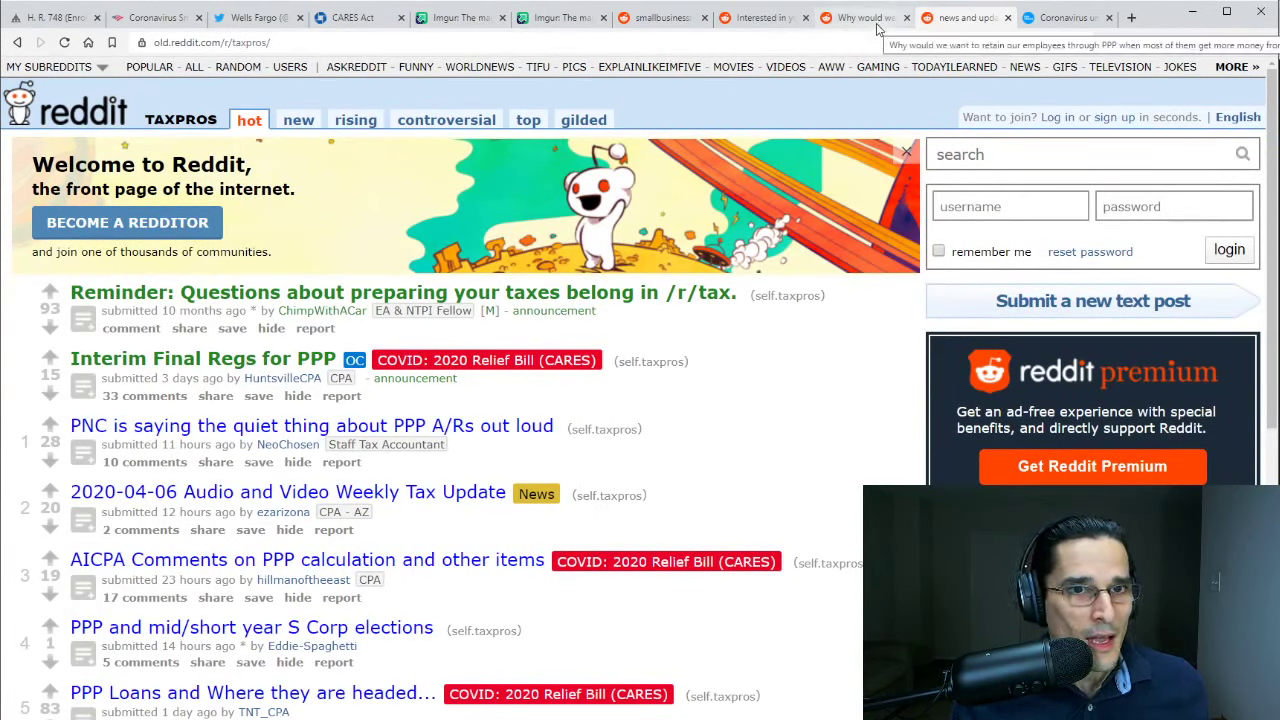
- Skim the r/smallbusiness post list for owners' EIDL, SBA and bank PPP experiences
left_click(664, 19)
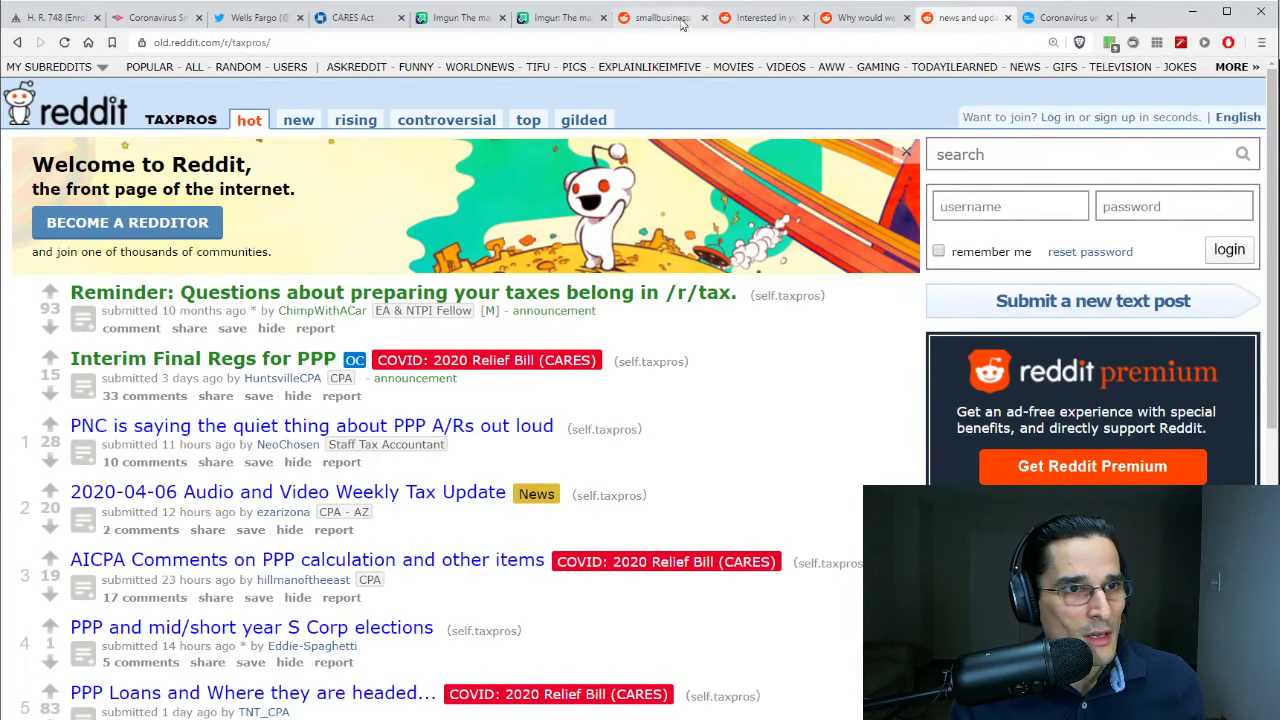
scroll(605, 270, "down", 7)
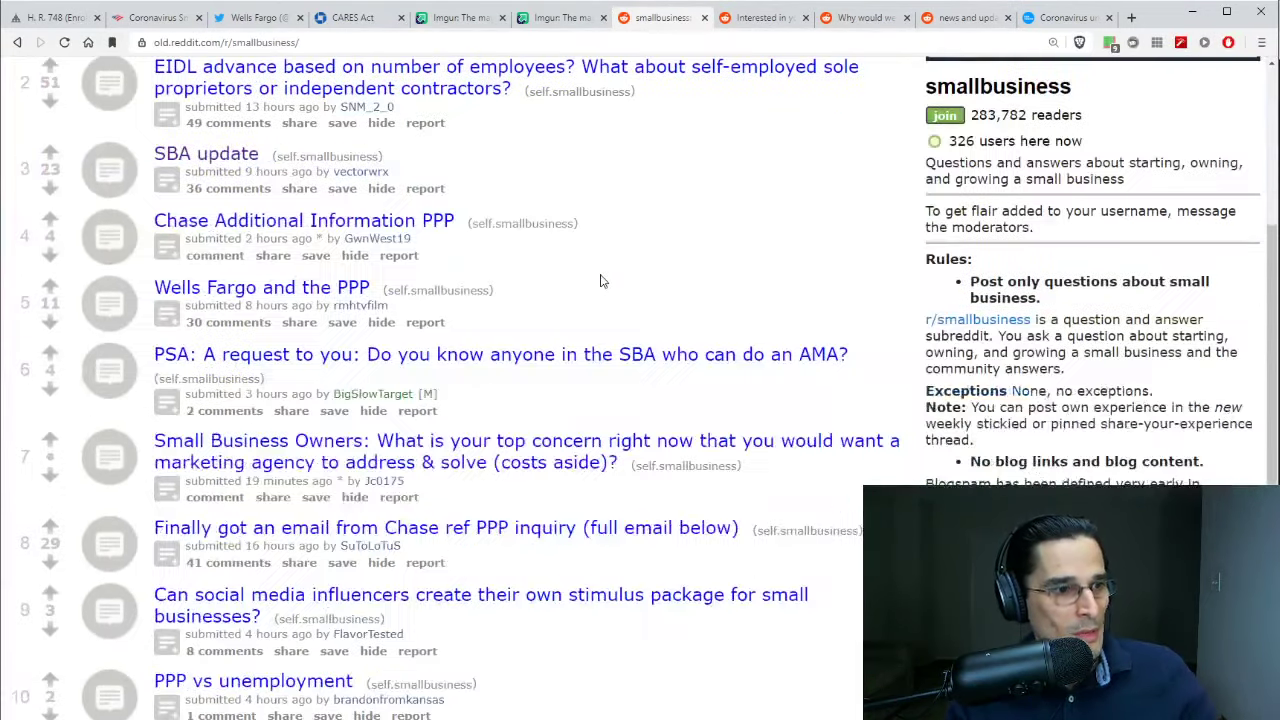
scroll(600, 277, "down", 13)
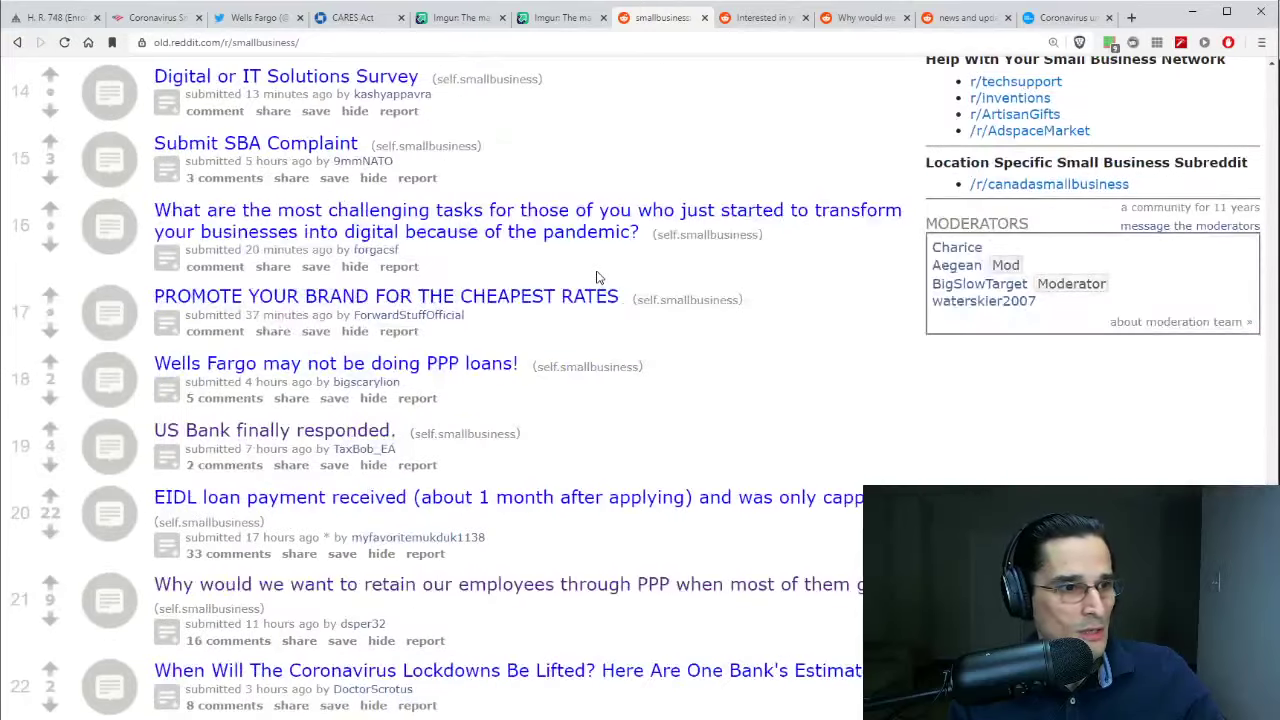
scroll(597, 277, "up", 14)
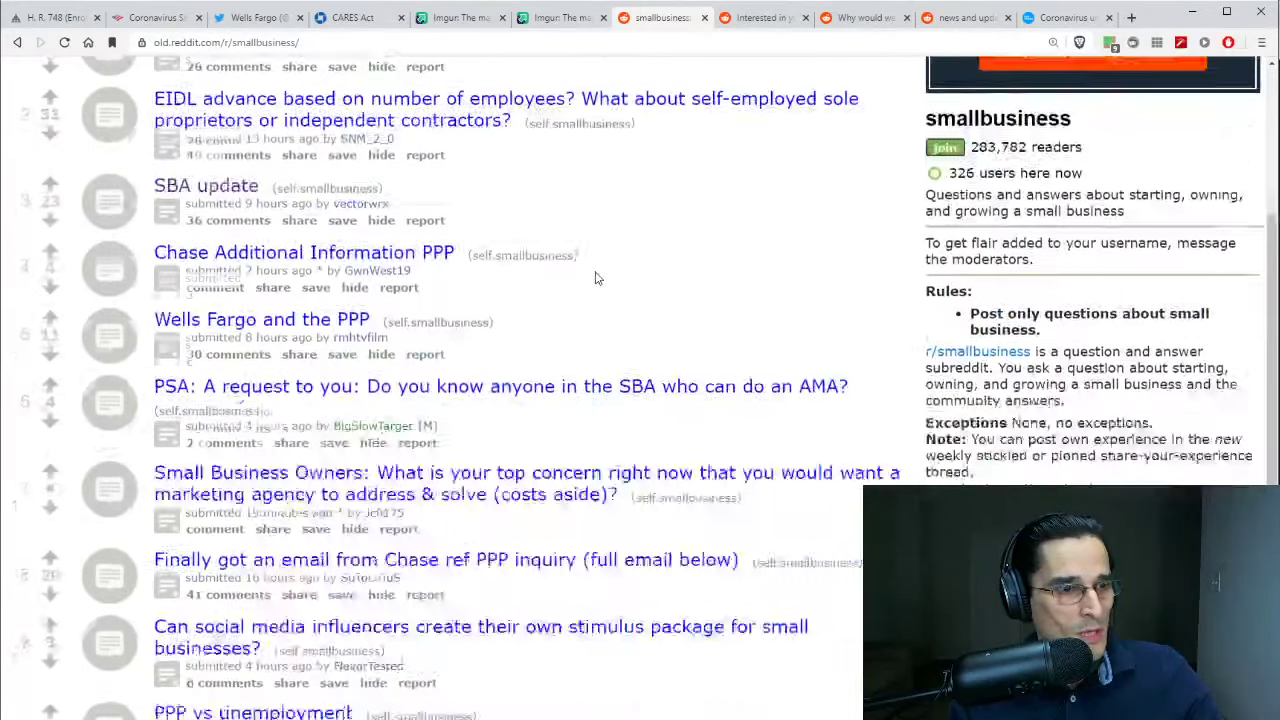
scroll(597, 277, "up", 1)
scroll(593, 261, "down", 1)
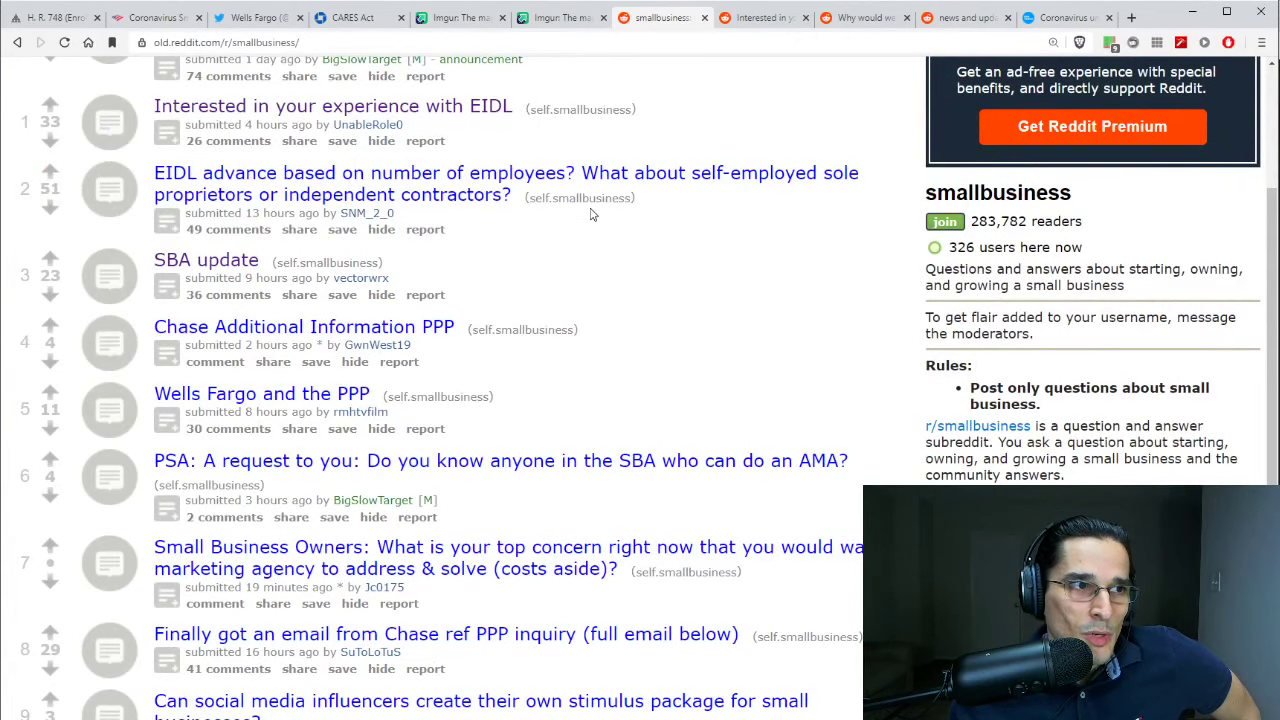
- Revisit the Bank of America, Wells Fargo and Chase PPP pages and the first Imgur post on U.S. Bank's application steps
left_click(158, 17)
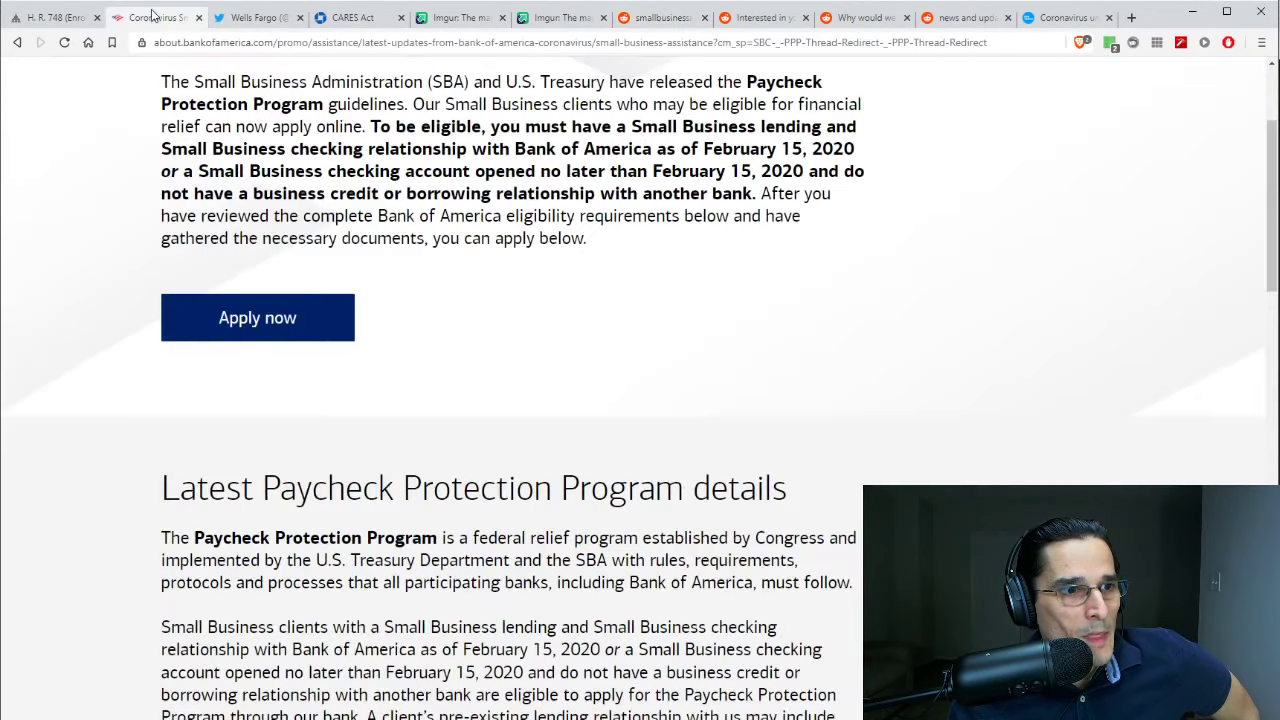
left_click(262, 19)
left_click(376, 22)
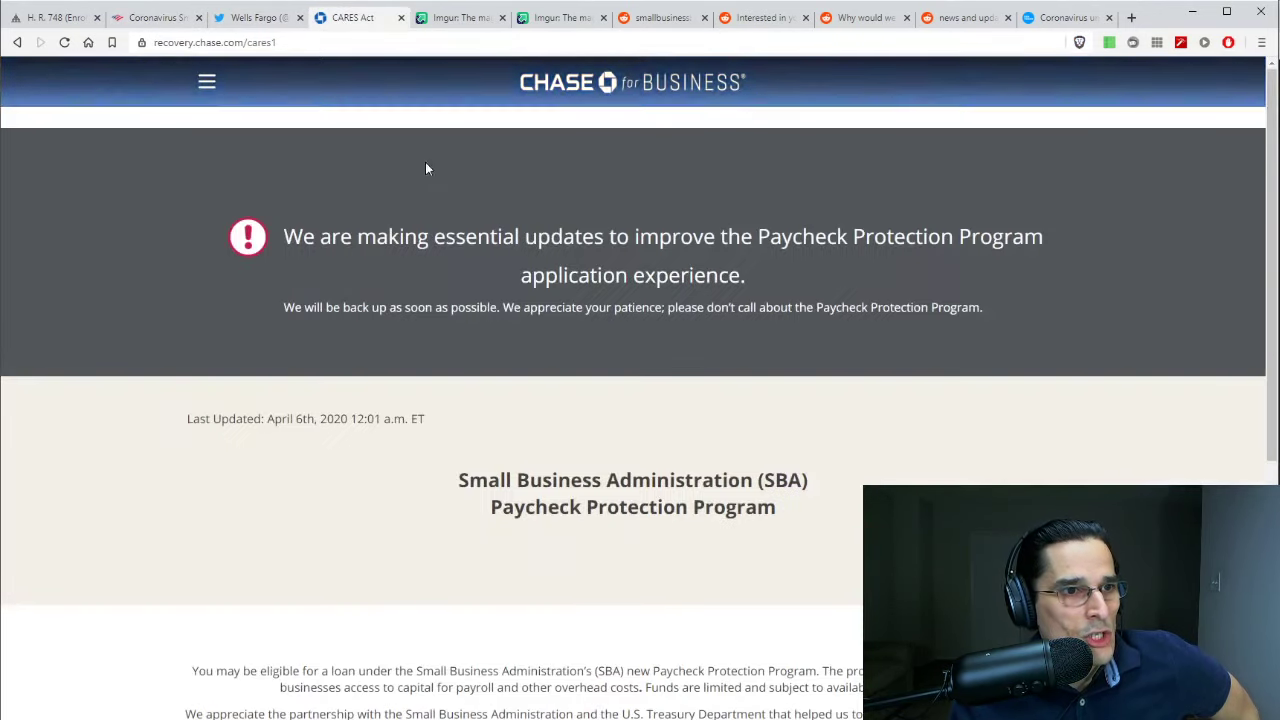
left_click(458, 17)
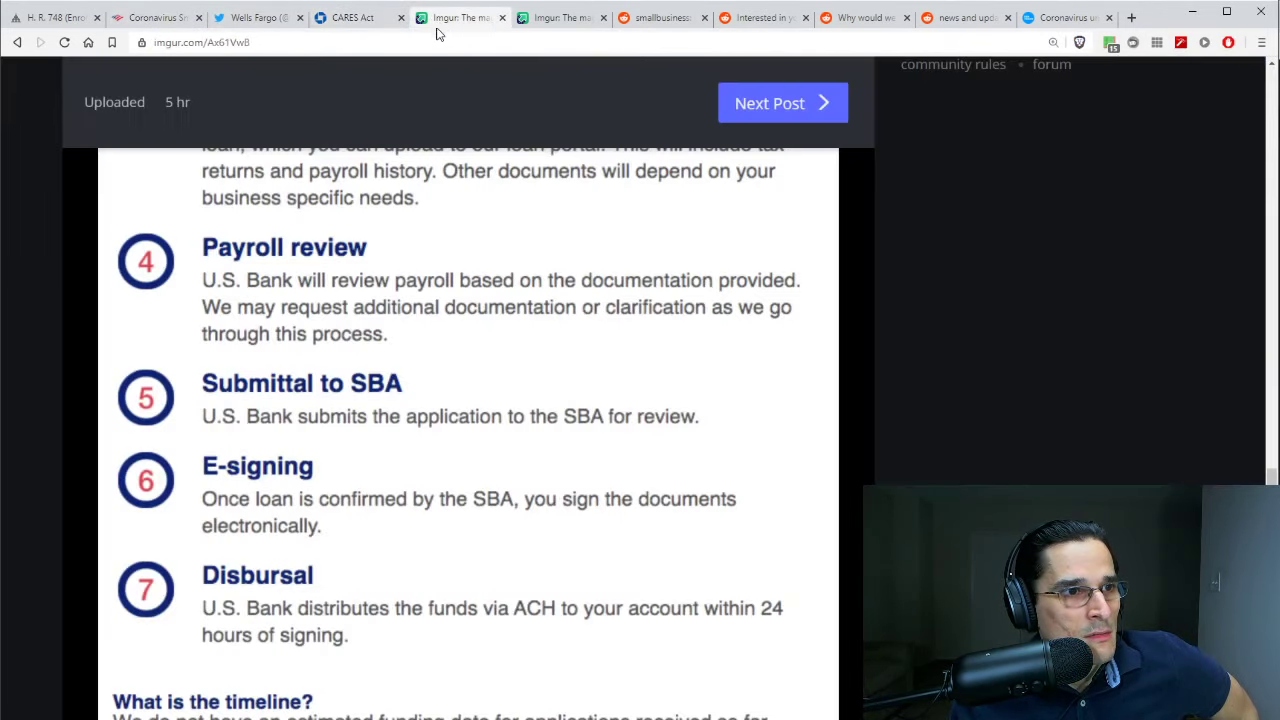
scroll(512, 265, "up", 10)
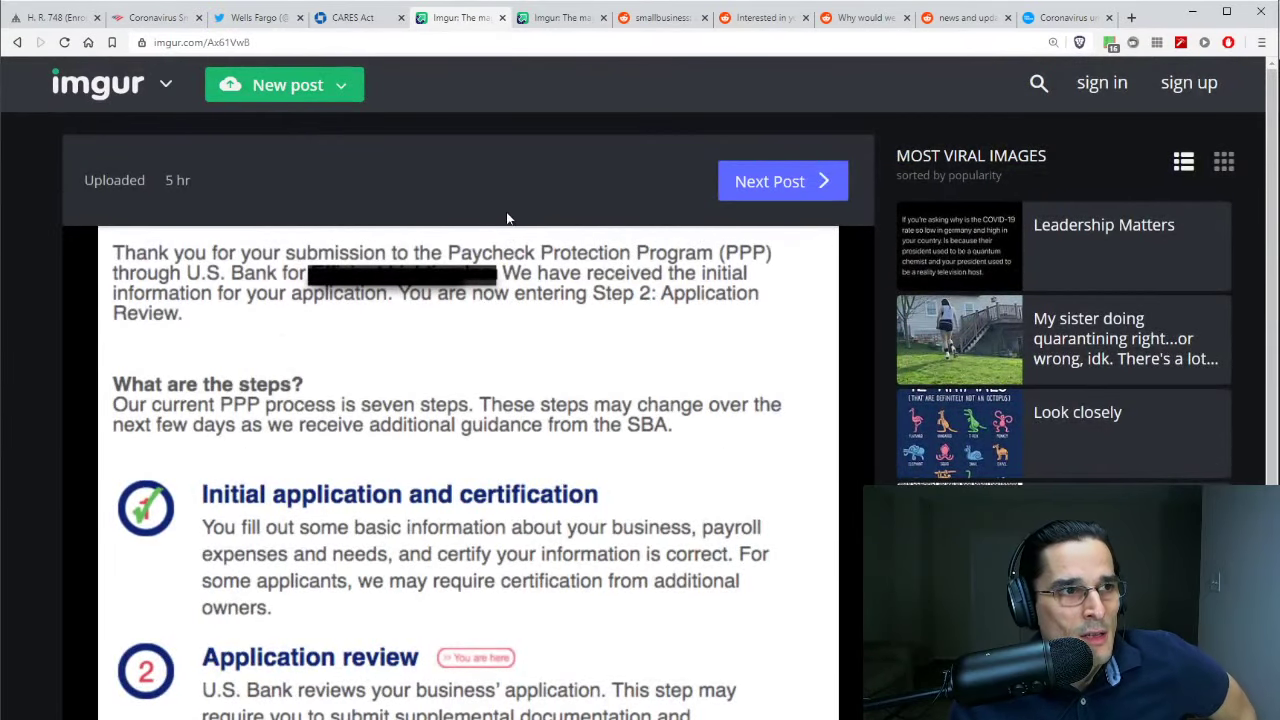